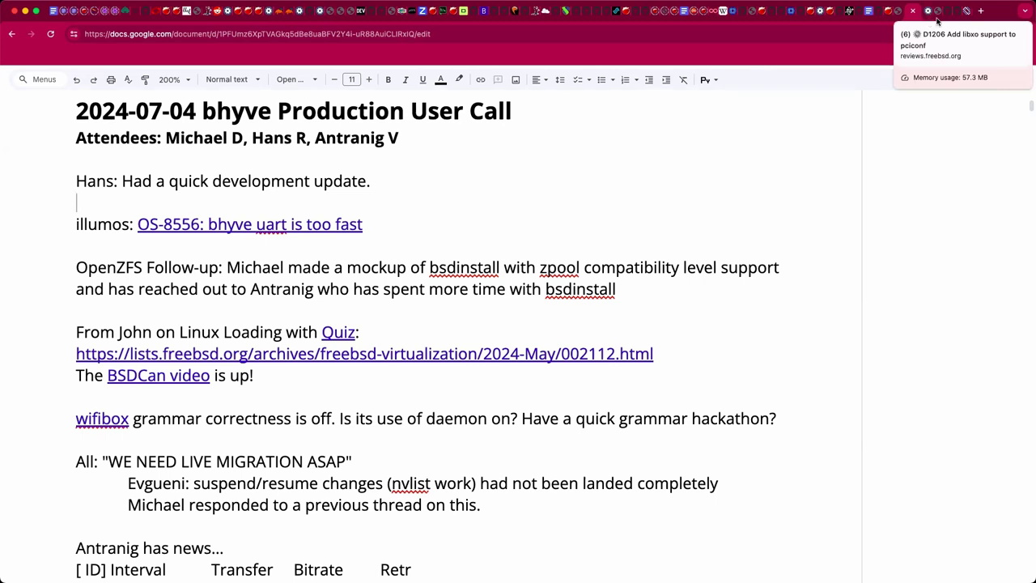
Step: View the OS-8556 "bhyve uart is too fast" bug page and return to the call notes document
left_click(938, 18)
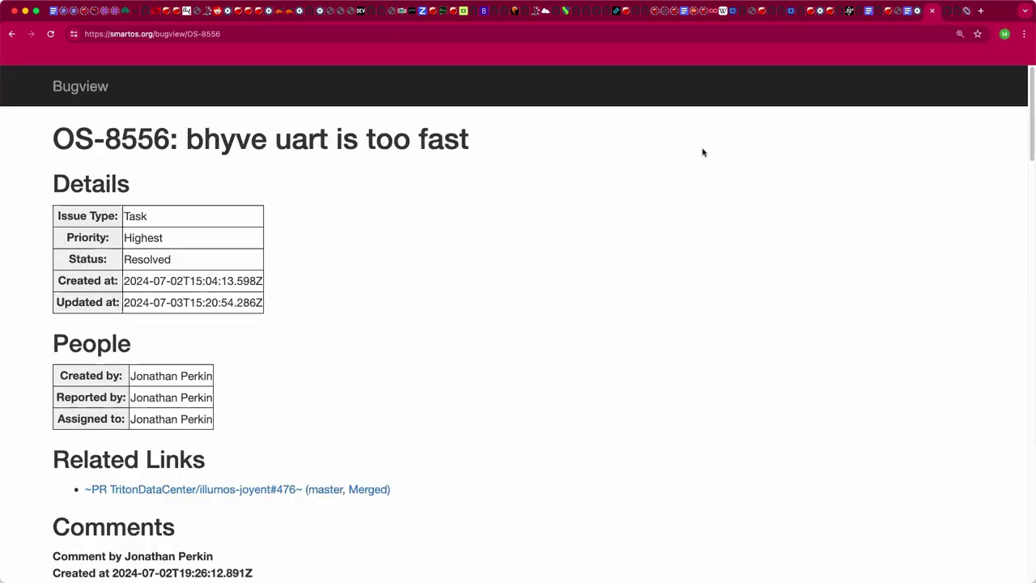
left_click(909, 15)
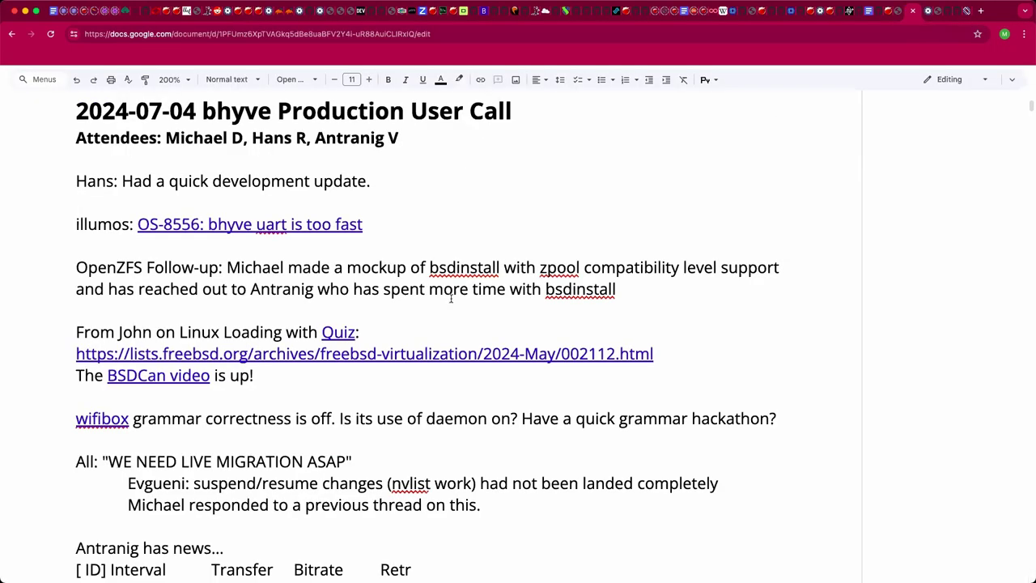
Step: Add a period after "bsdinstall" at the end of the OpenZFS Follow-up paragraph
left_click(278, 251)
key("Down")
key("Down")
key("Down")
key("Left")
type(".")
key("Down")
key("Down")
key("Down")
left_click(202, 421)
left_click(191, 432)
Step: Add an indented line under OpenZFS Follow-up with the third-listed attendee's first name and ": Is there something similar in illumos-land."
key("Up")
key("Up")
key("Up")
key("Up")
key("Up")
key("Up")
key("Return")
key("Up")
key("Tab")
type("Antranig")
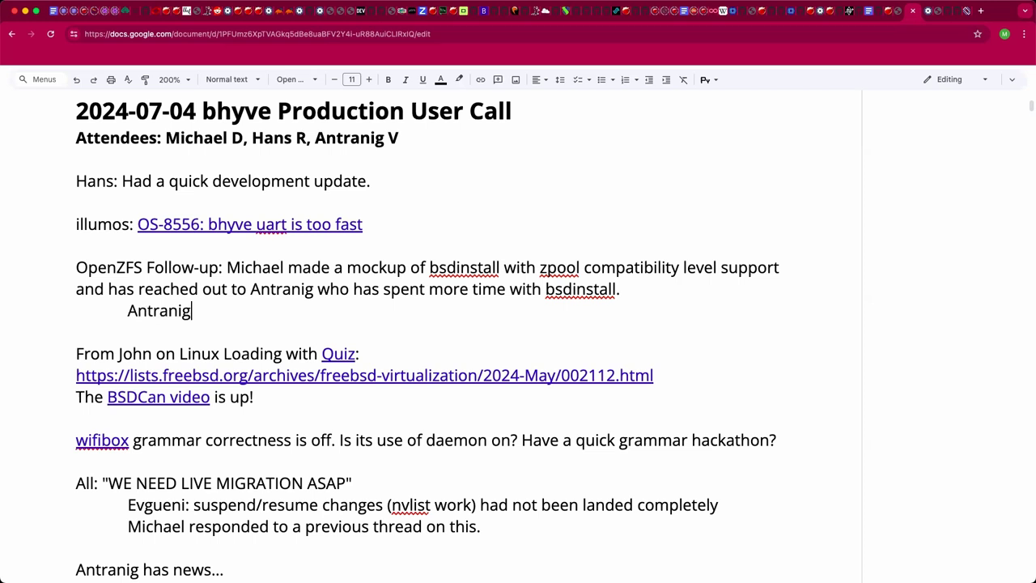
type(": Is there something ")
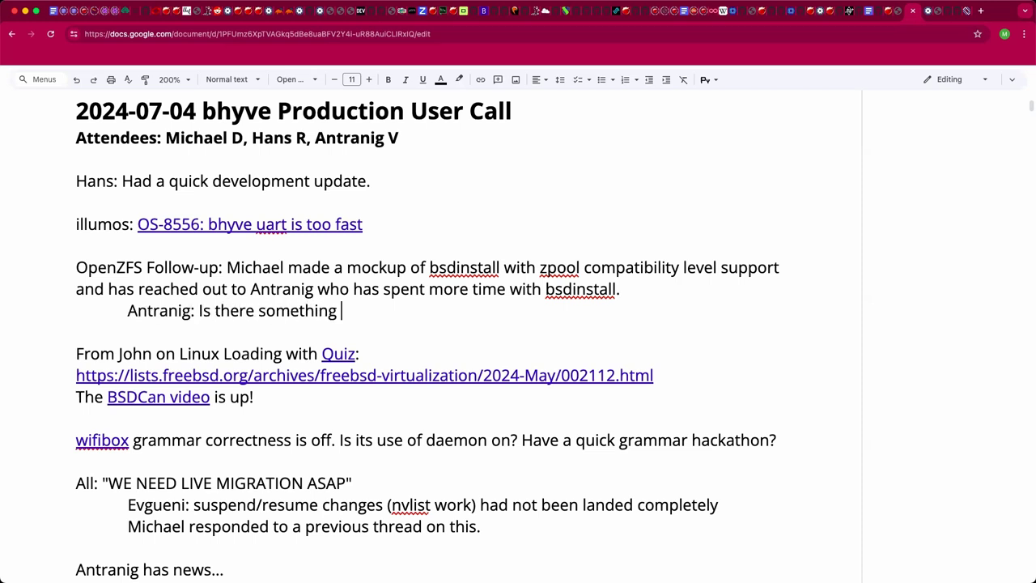
type("similar in il")
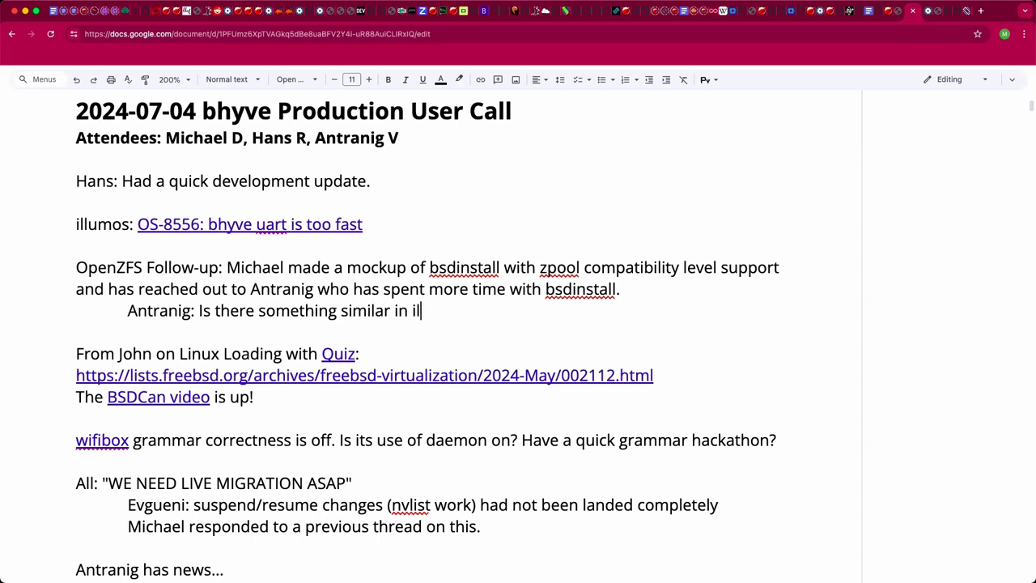
type("lumos-land. ")
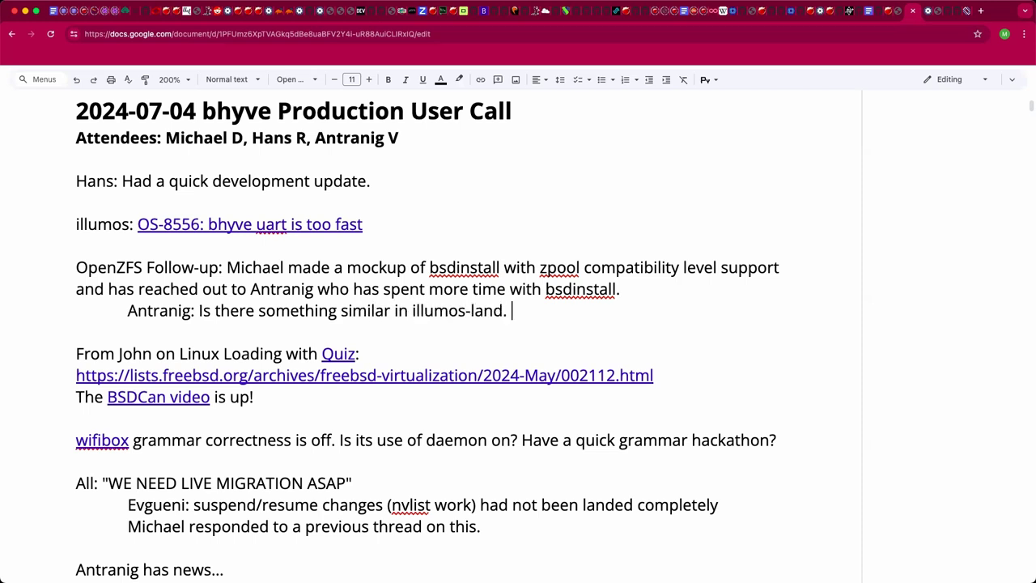
Step: Append "Feature flags are a thing." to the indented illumos-land line
type("Feature flags ")
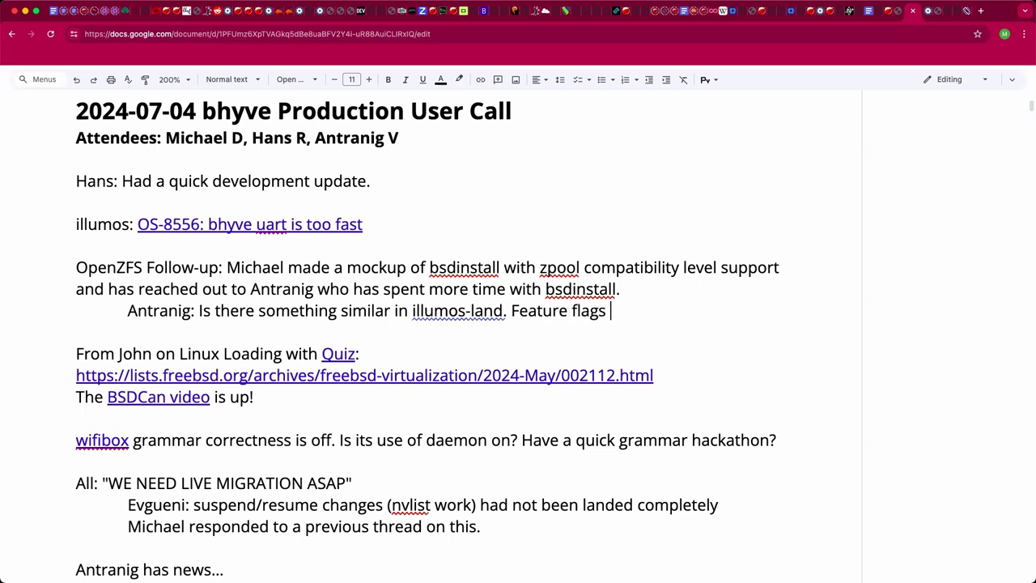
type("are a thibng")
key("BackSpace")
type("thibng")
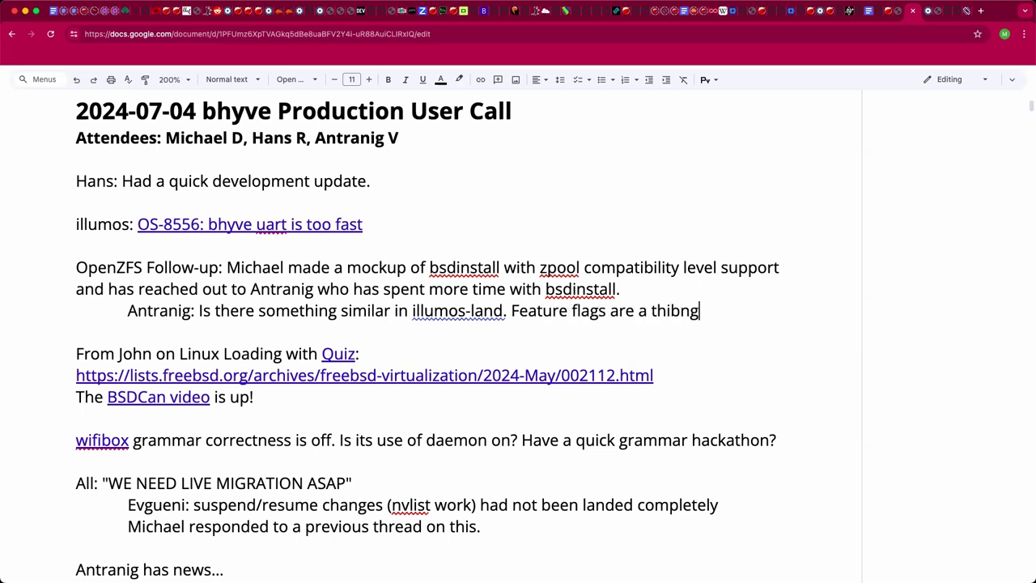
key("BackSpace")
key("BackSpace")
key("BackSpace")
type("ng.")
Step: Start an indented reply line with the second-listed attendee's first name and a colon, leaving a blank line before the Linux Loading paragraph
left_click(77, 332)
left_click(694, 311)
key("Down")
key("Tab")
type("Hans:")
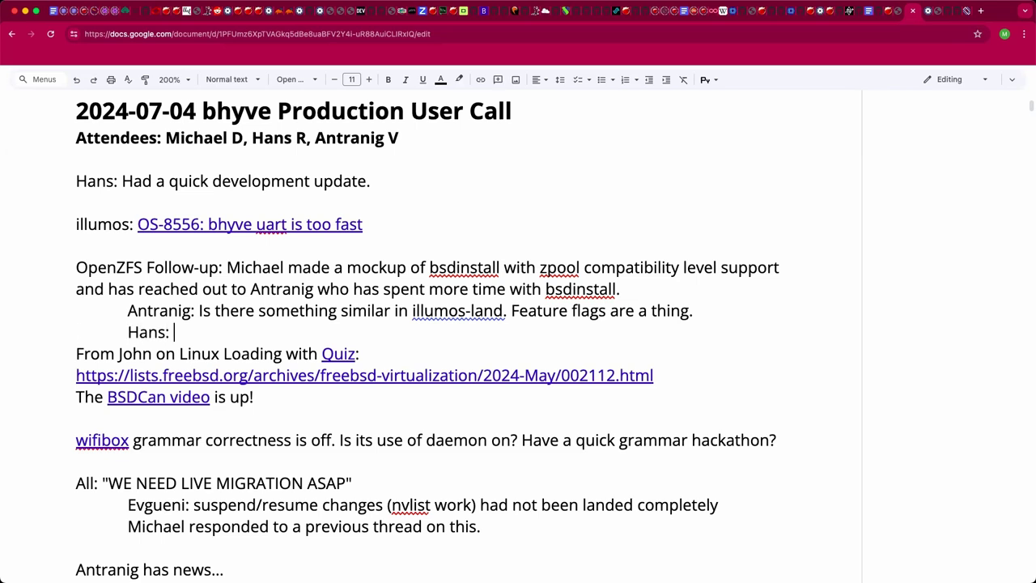
key("Return")
key("Left")
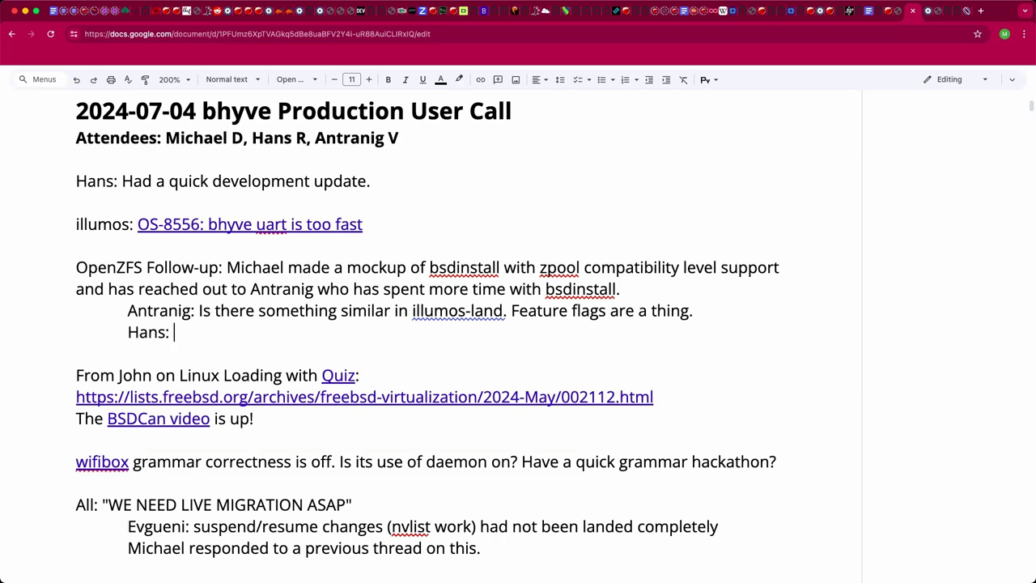
Step: Write the reply "Not sure what installer supports. Or... create the pool manually with your feature flags of choice."
type("Not sure what installer supports. Or... create the pool manually with your f")
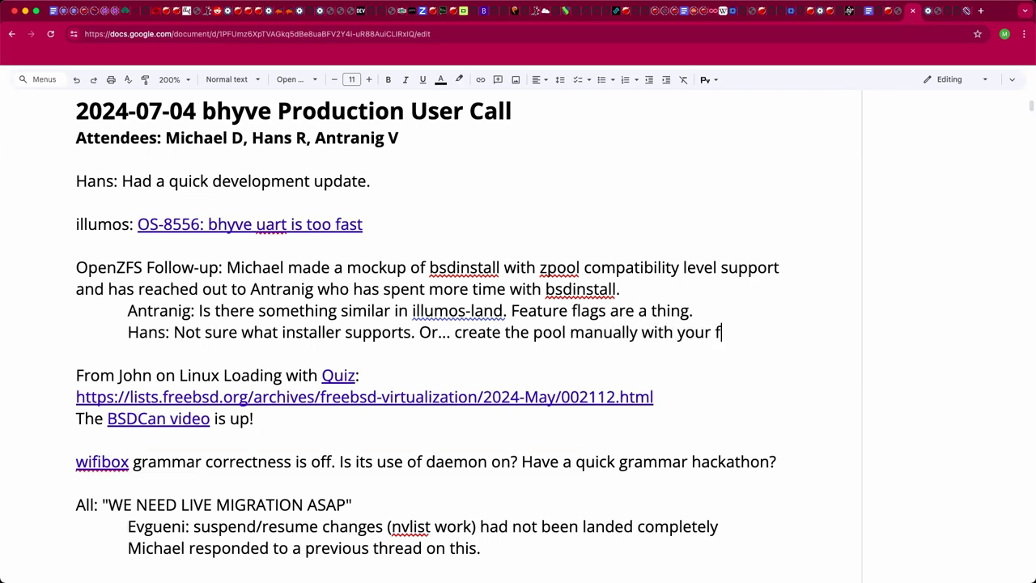
type("eature flags of hoi")
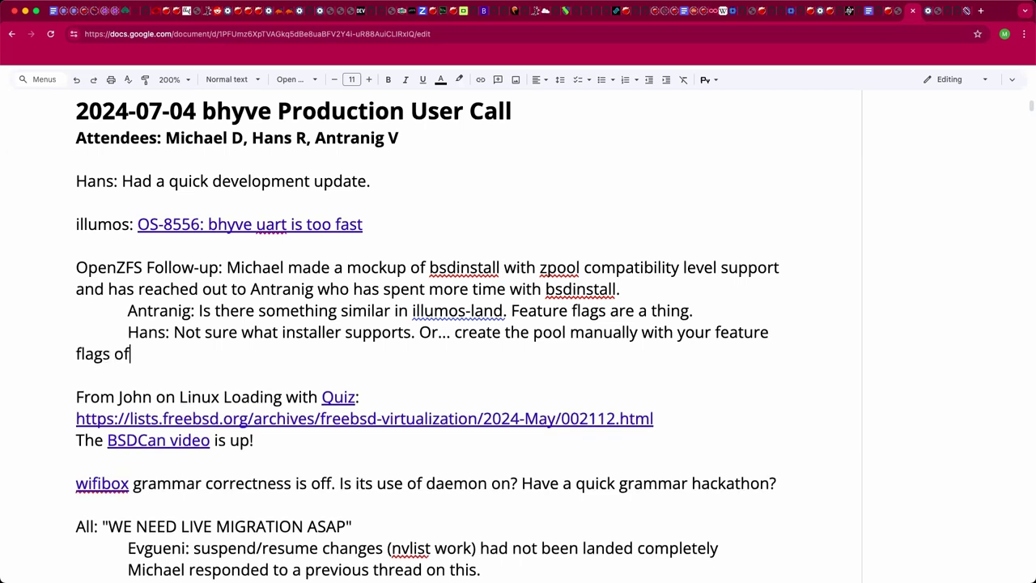
key("BackSpace")
key("BackSpace")
key("BackSpace")
type("hoi")
key("BackSpace")
key("BackSpace")
key("BackSpace")
type("choc")
key("BackSpace")
type("ice. Works iw")
Step: Complete the reply with "Works with OmniOS, OI, not sure about SmartOS."
type("th")
key("BackSpace")
key("BackSpace")
key("BackSpace")
key("BackSpace")
type("with")
key("BackSpace")
type("h Open")
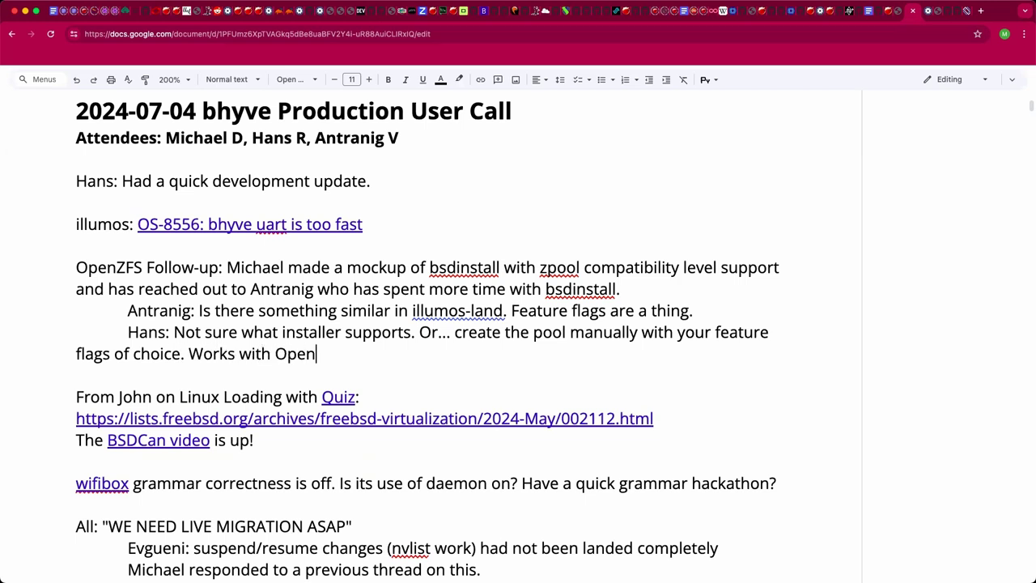
key("BackSpace")
key("BackSpace")
key("BackSpace")
type("mniOS, OS")
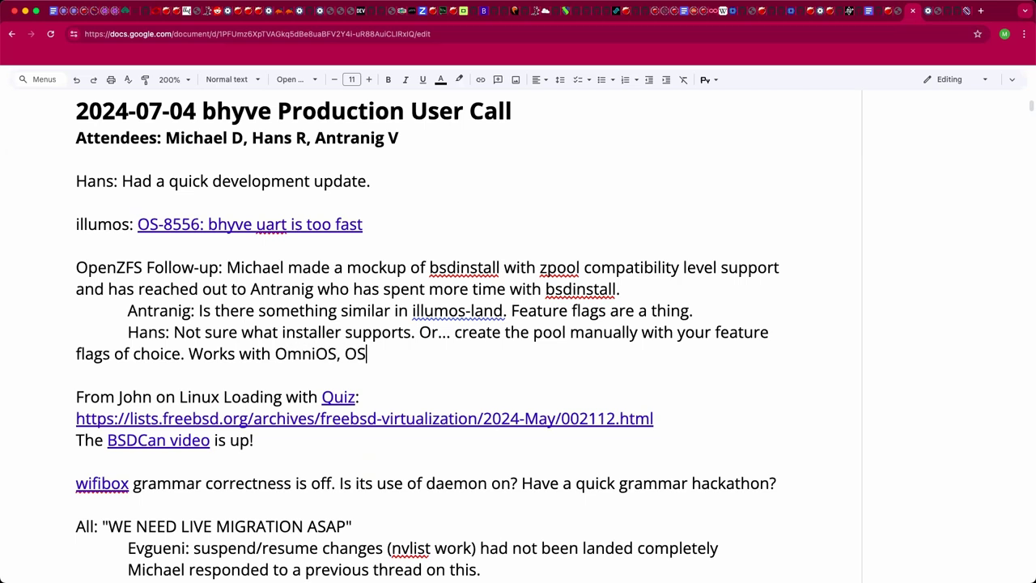
key("BackSpace")
type("I, not sure about SmartOS.")
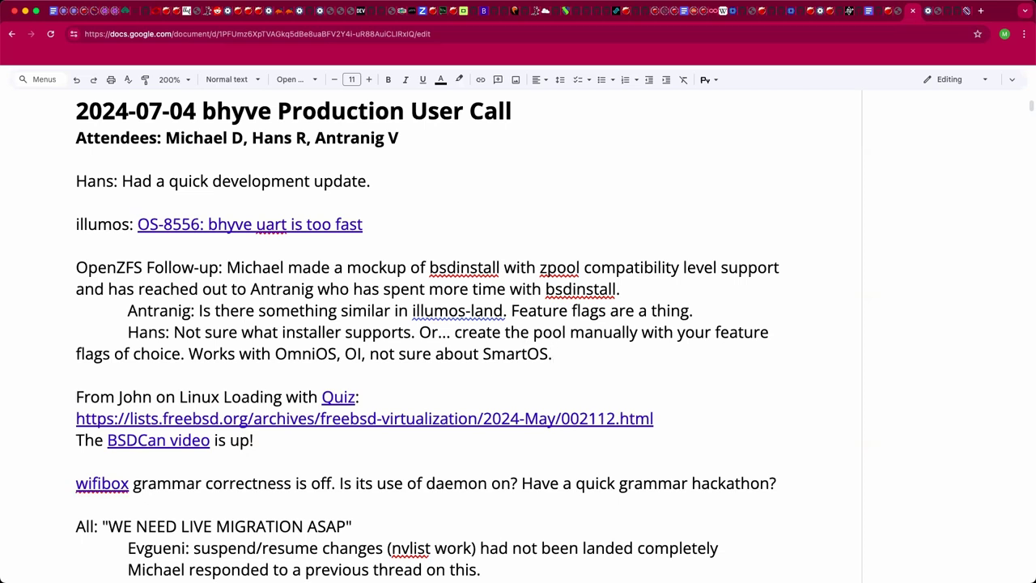
Step: Insert blank lines between the OpenZFS reply and the Linux Loading paragraph to make room for new content
left_click(76, 375)
left_click(353, 379)
key("Return")
key("Return")
key("Up")
type("https://blog.brixit.nl/making-a-linux-managed-network-switch/")
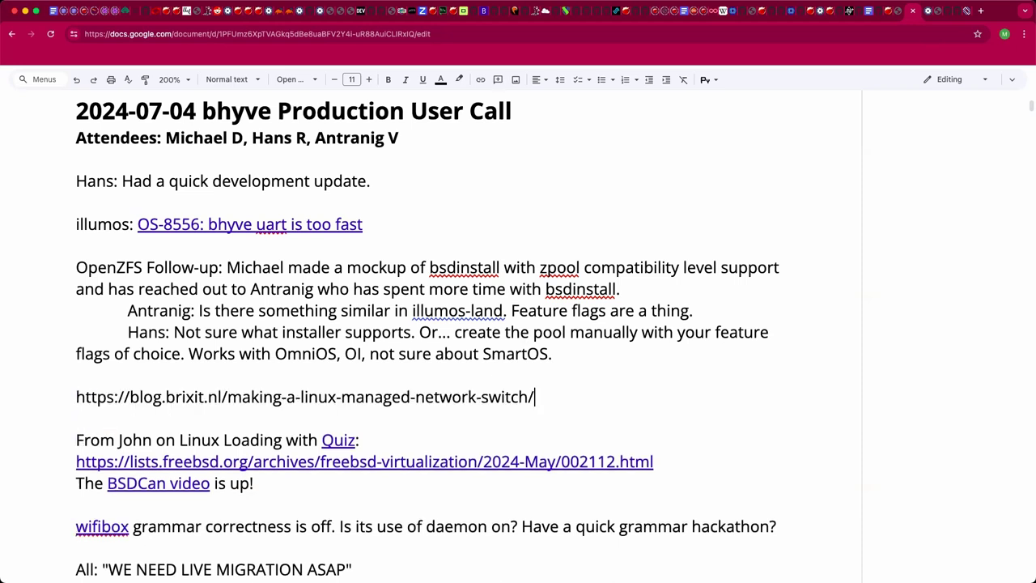
key("super+z")
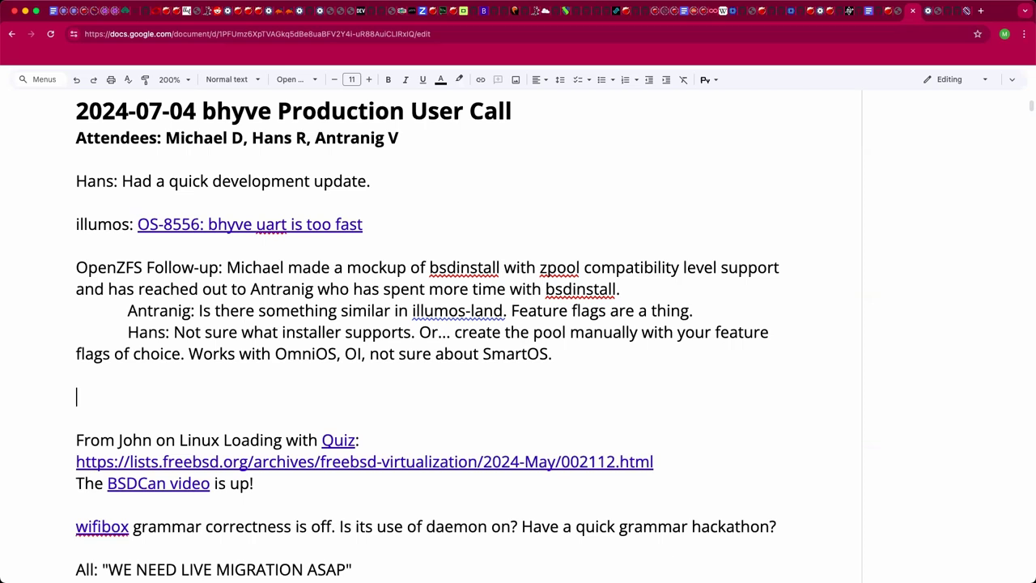
type("bsdinstall")
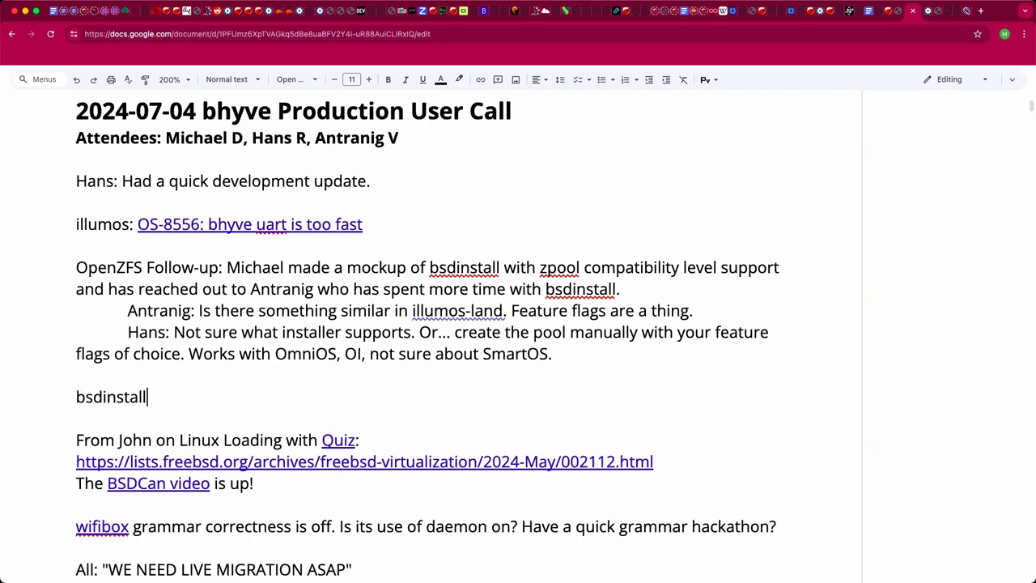
key("super+z")
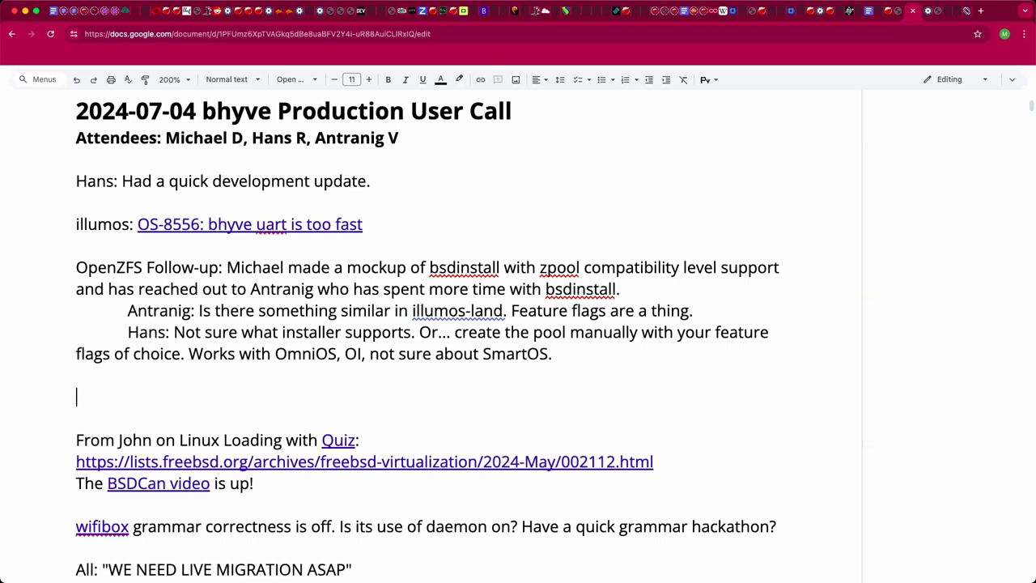
Step: Copy the bsdinstall ZFS Configuration photo from the other application and paste it on the empty line below the OpenZFS notes
key("super+Tab")
left_click(293, 381)
scroll(309, 402, "down", 1)
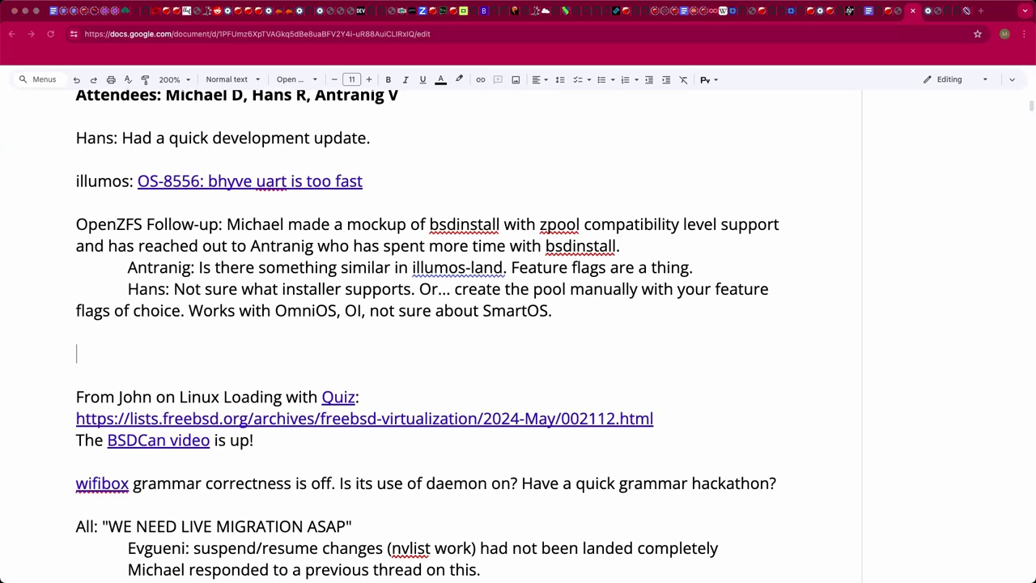
key("super+Tab")
left_click(100, 345)
key("super+v")
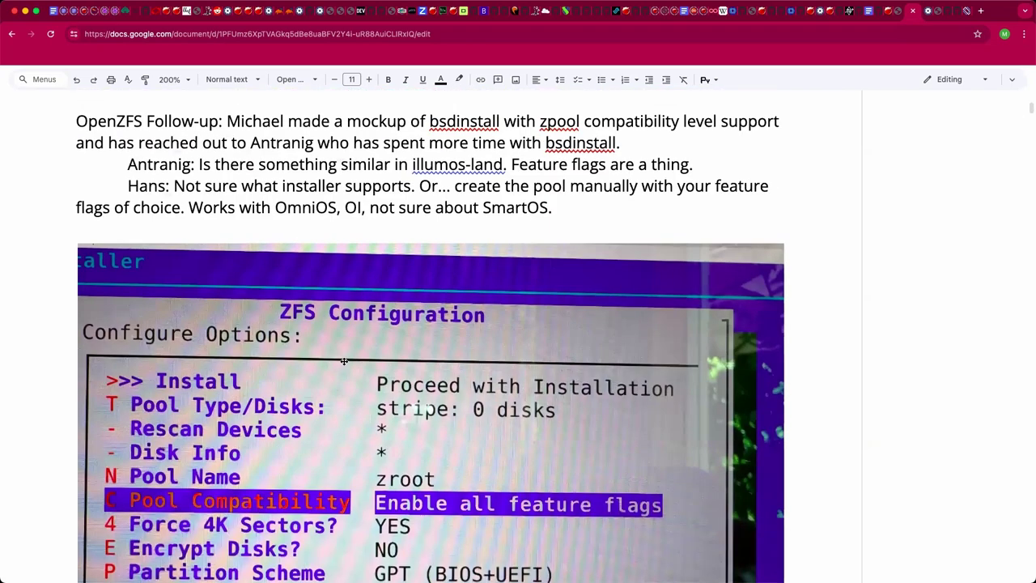
Step: Select the pasted ZFS Configuration image and set the document zoom to 100%
scroll(344, 362, "down", 3)
scroll(545, 409, "down", 1)
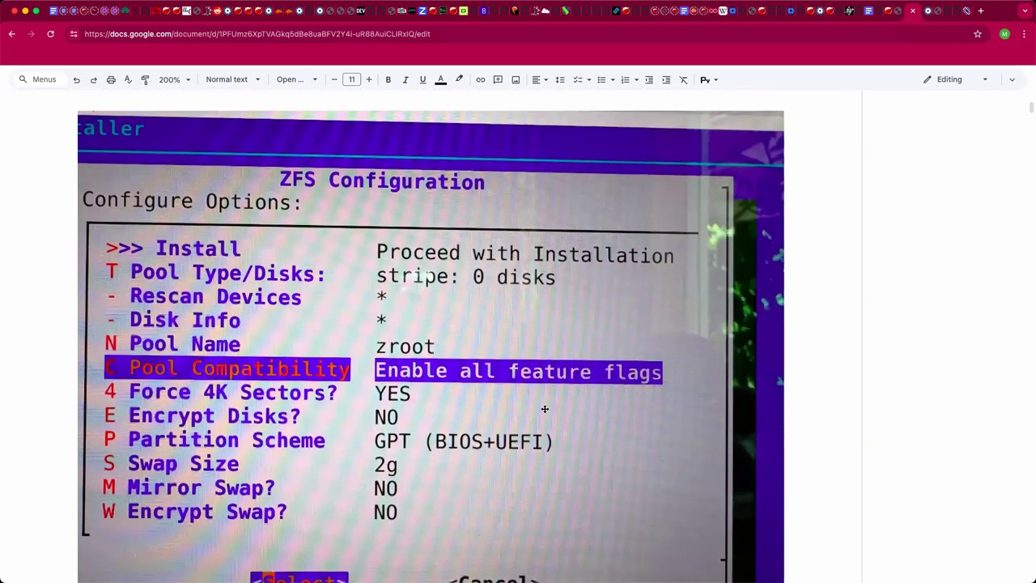
scroll(589, 428, "down", 2)
left_click(590, 428)
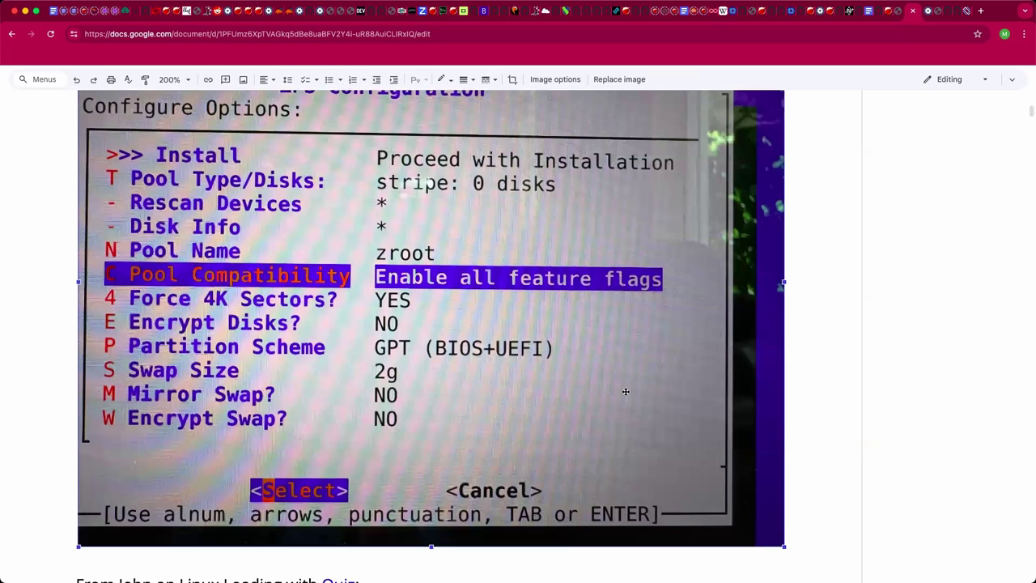
scroll(621, 384, "up", 1)
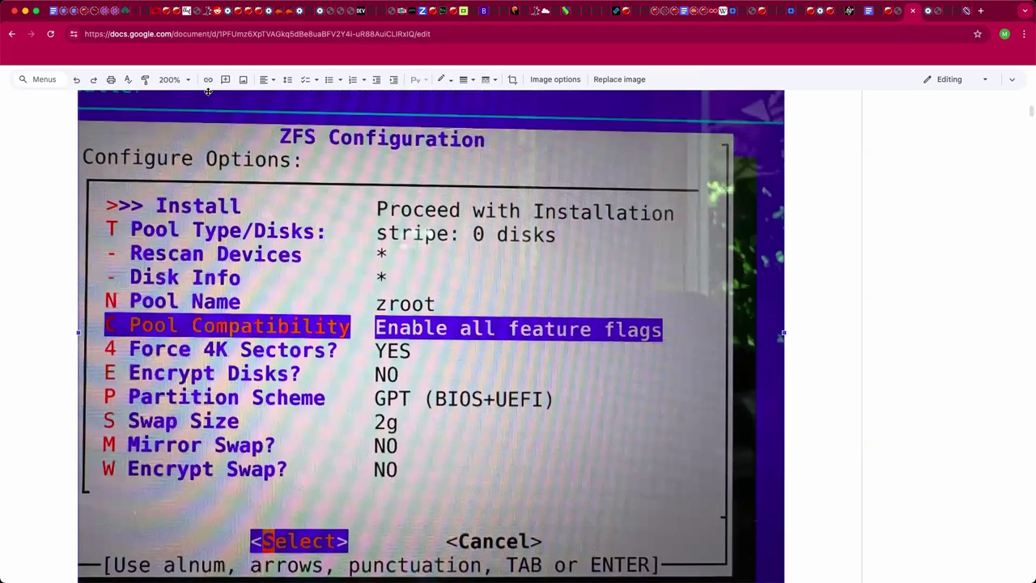
left_click(184, 80)
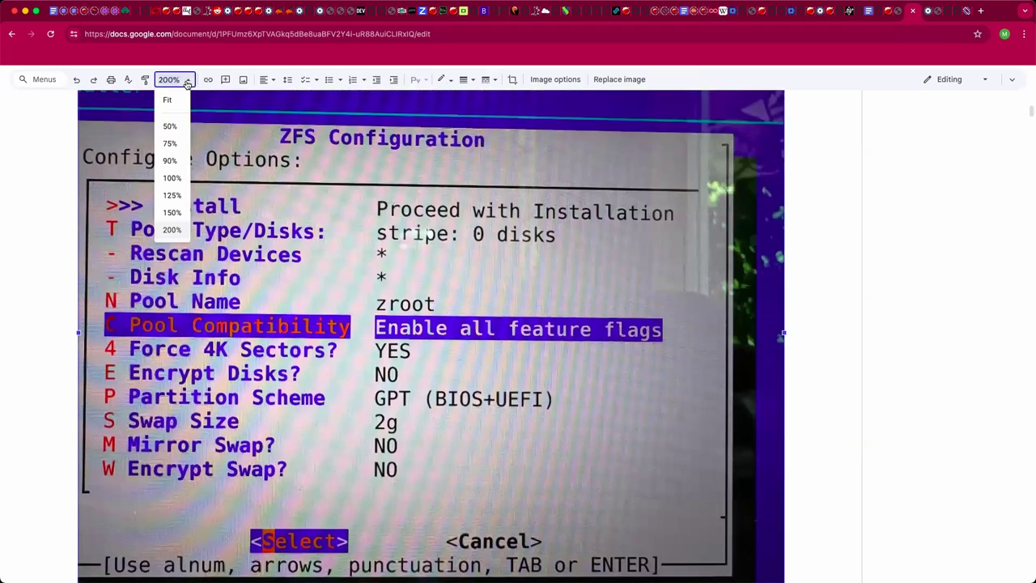
left_click(171, 178)
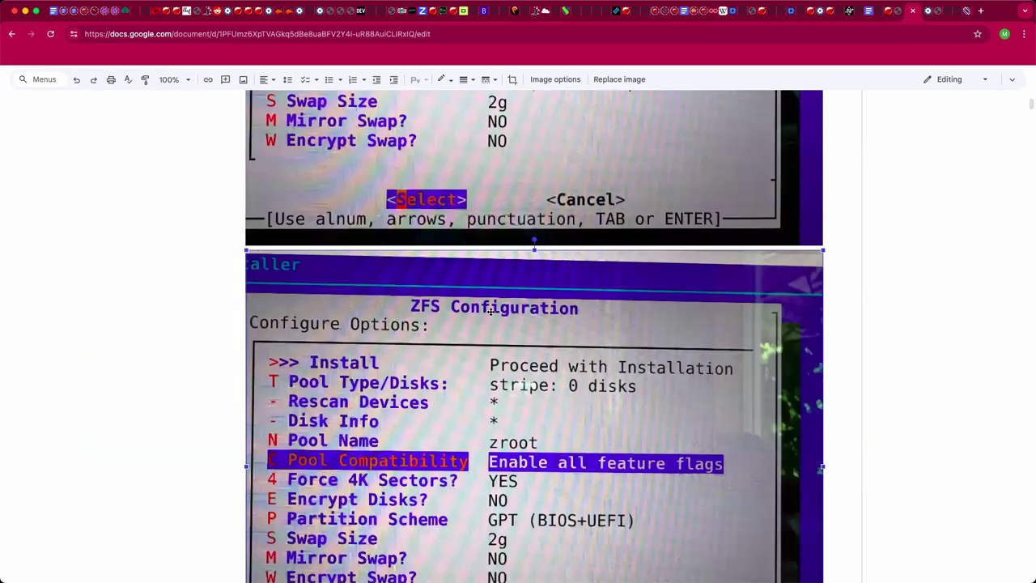
Step: Shrink the ZFS Configuration image proportionally to about 40% of the text width
scroll(491, 311, "down", 5)
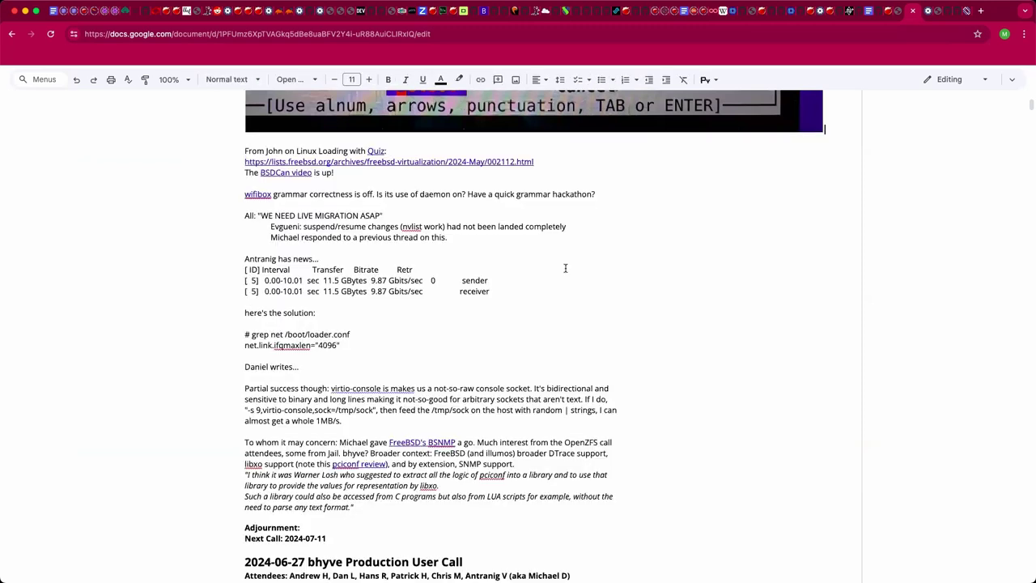
scroll(567, 268, "up", 5)
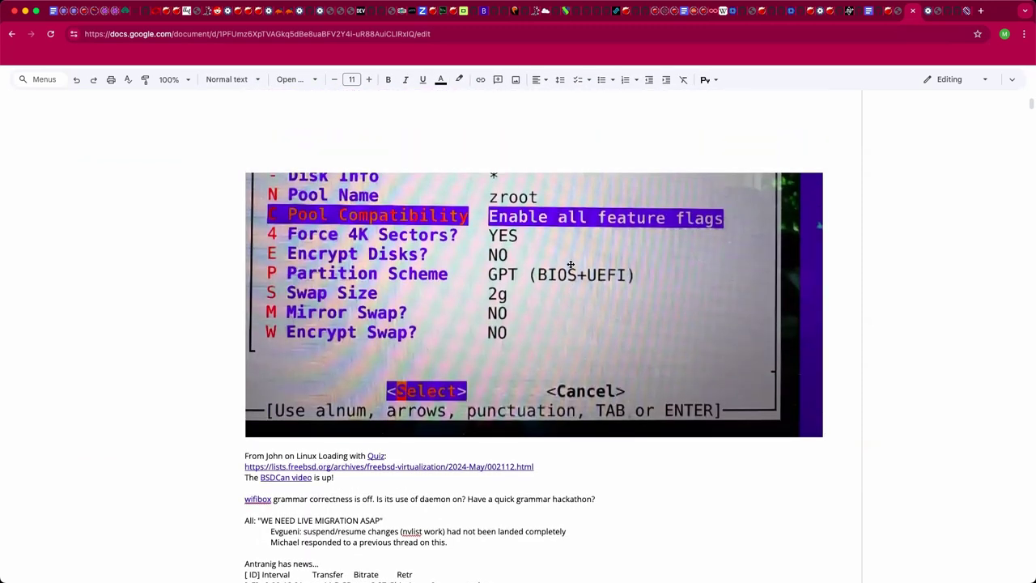
scroll(571, 265, "up", 2)
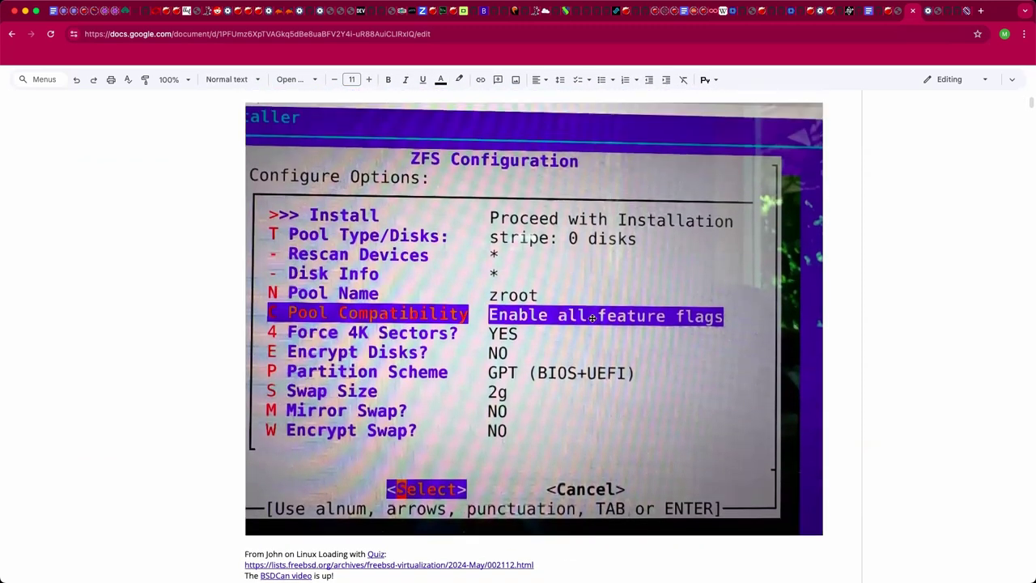
left_click(620, 403)
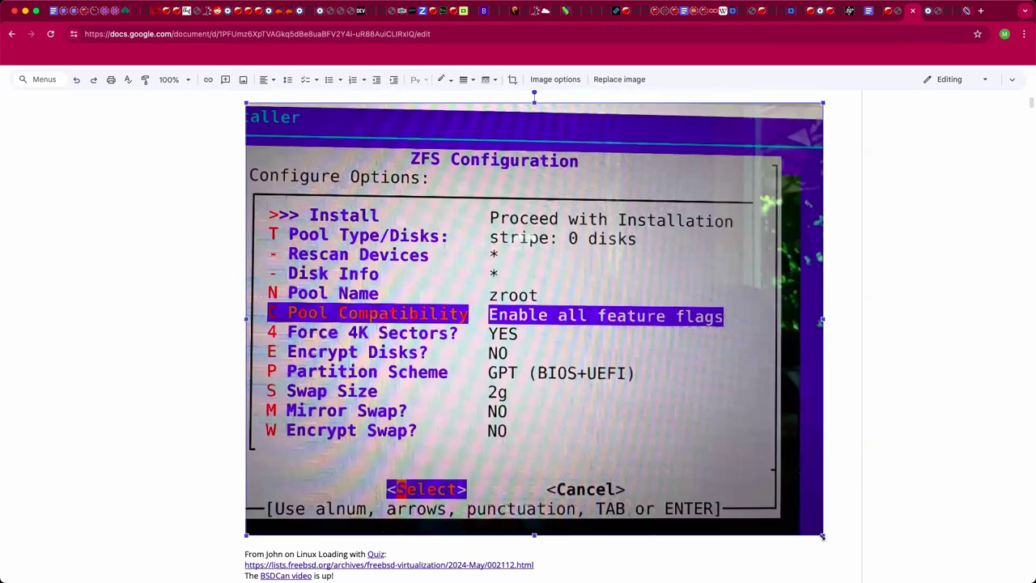
left_click_drag(823, 536, 624, 431)
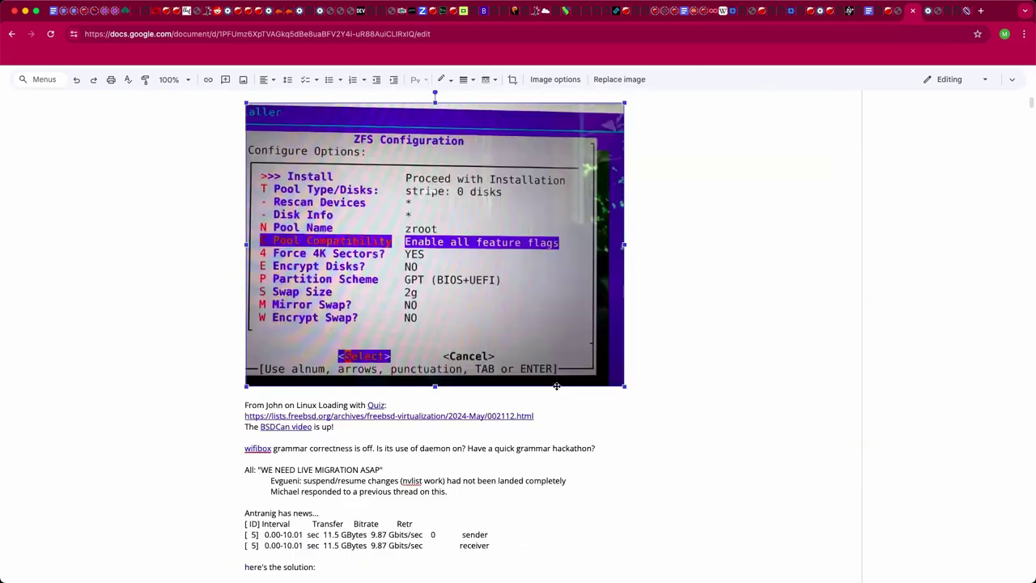
scroll(557, 387, "up", 1)
scroll(557, 387, "up", 1)
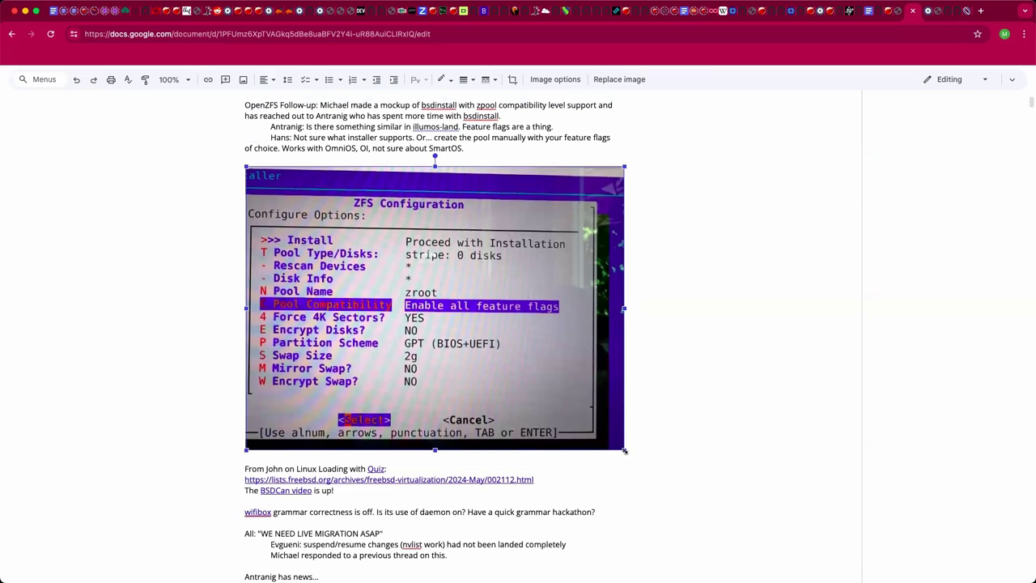
left_click_drag(623, 449, 555, 398)
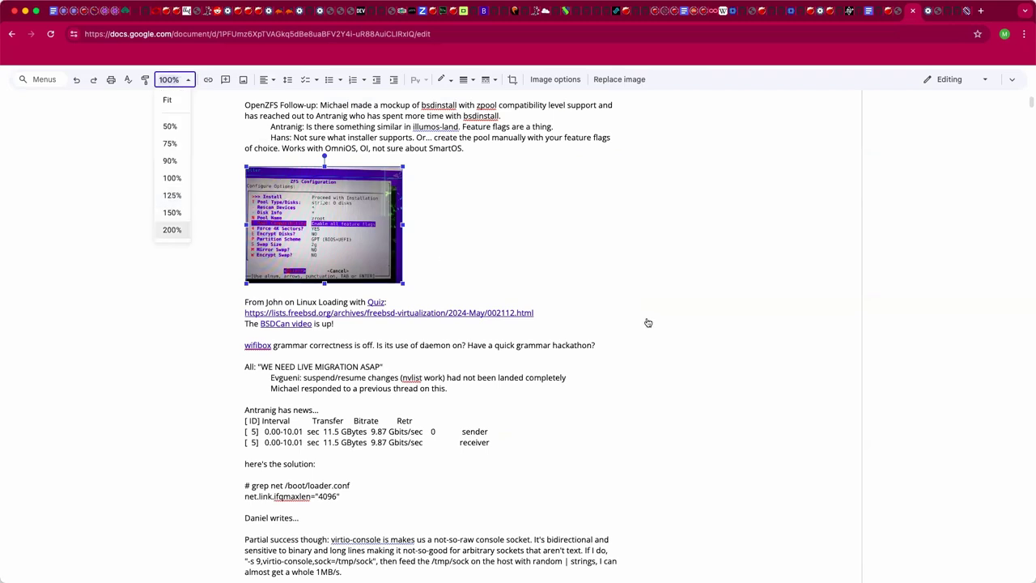
Step: Set the document zoom back to 200% and bring the notes around the resized image into view
key("Return")
scroll(646, 318, "down", 1)
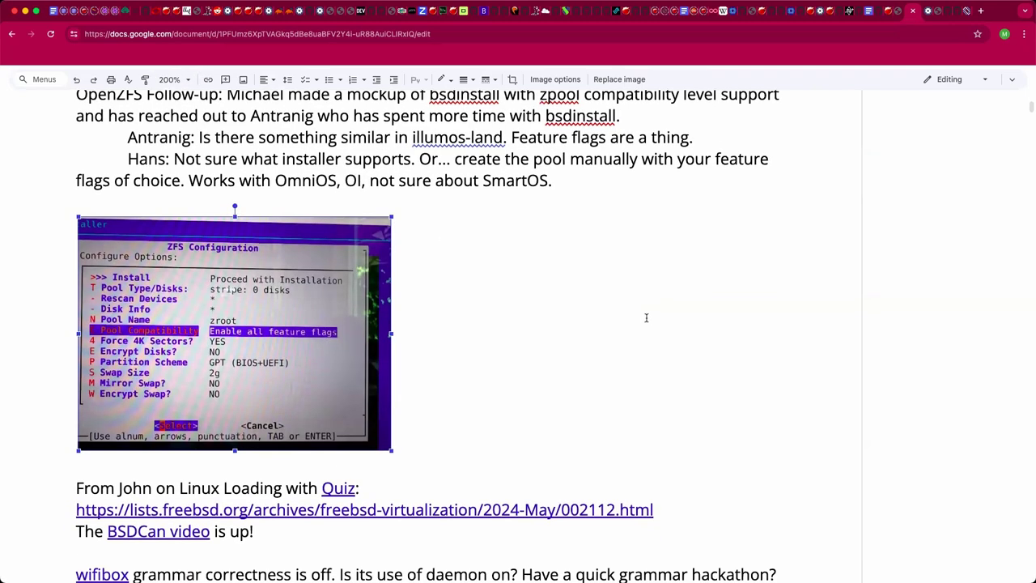
scroll(646, 317, "down", 1)
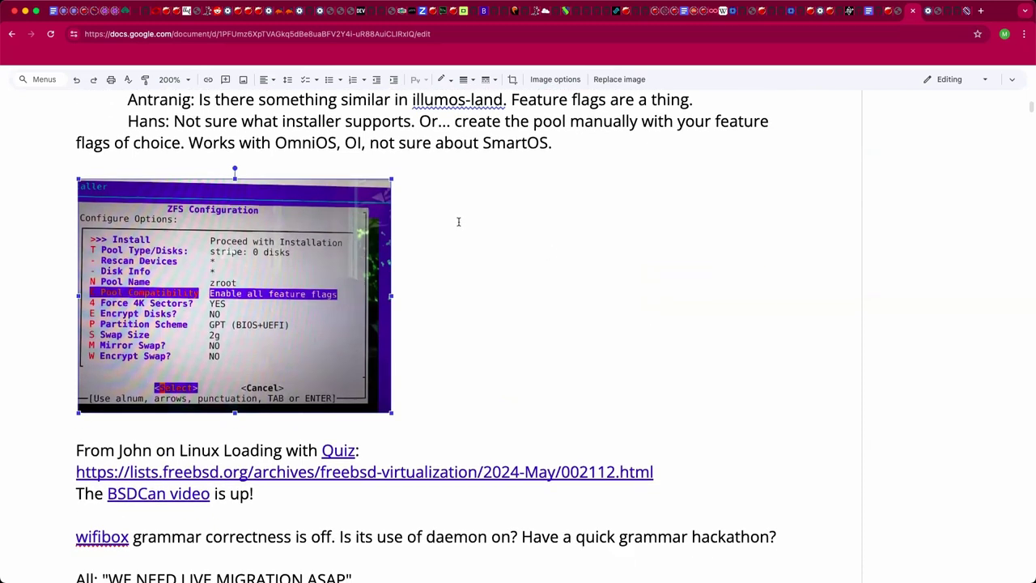
Step: Start a note below the ZFS Configuration image with the speaker's name and "Tried OpenZFS native encryption on a USB drive for a colleague."
left_click(462, 142)
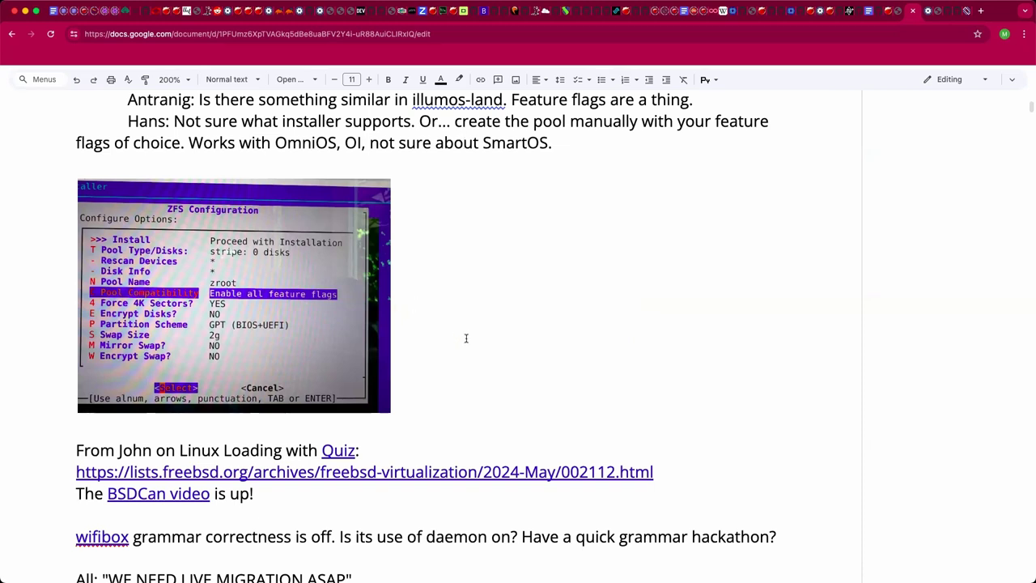
scroll(466, 337, "down", 1)
scroll(467, 338, "down", 1)
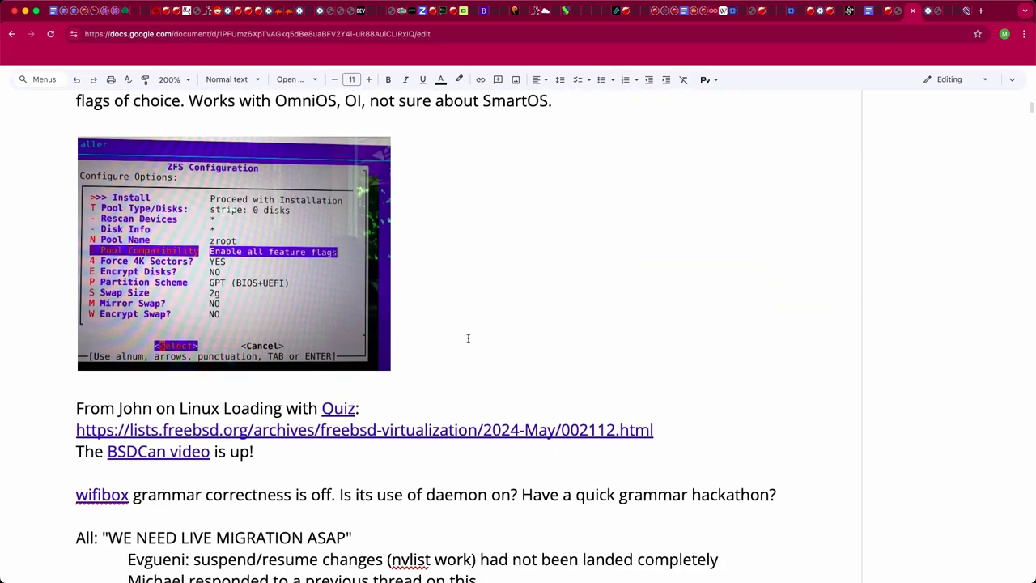
scroll(468, 339, "up", 3)
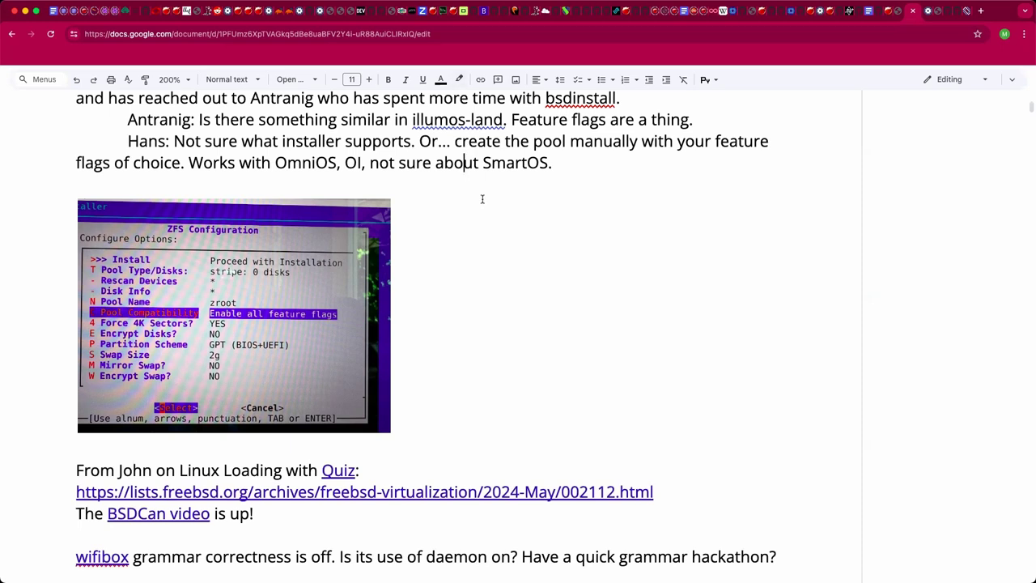
left_click(500, 166)
left_click(333, 449)
key("Return")
type("Antranig: Tr")
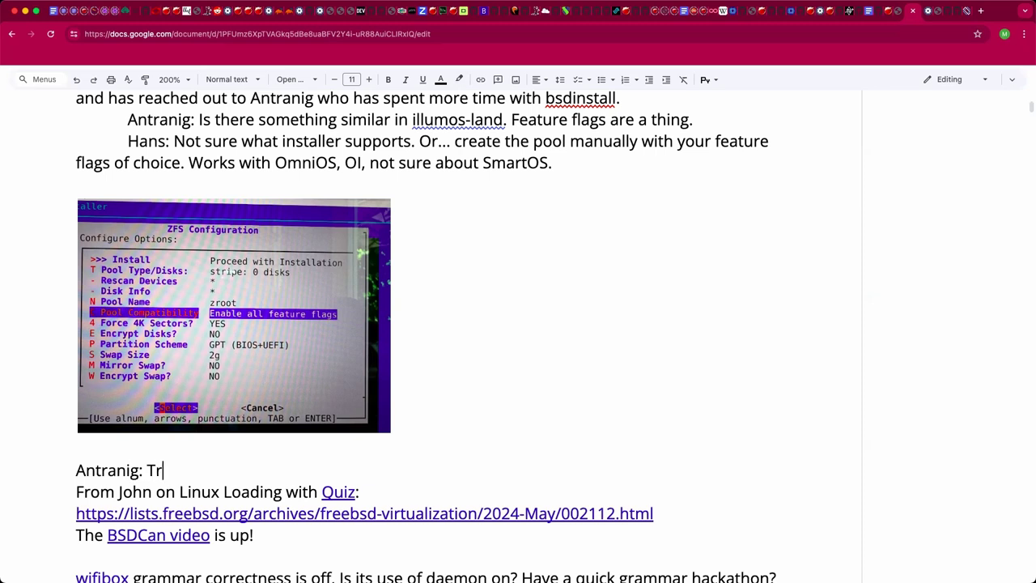
type("ied")
key("Return")
key("Left")
type("OpenZFS ")
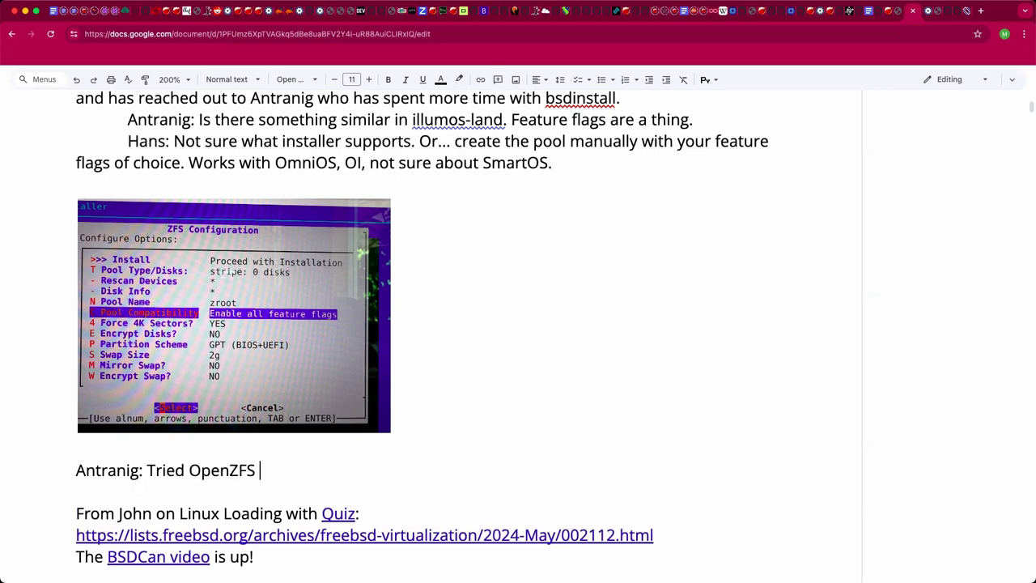
type("native encr")
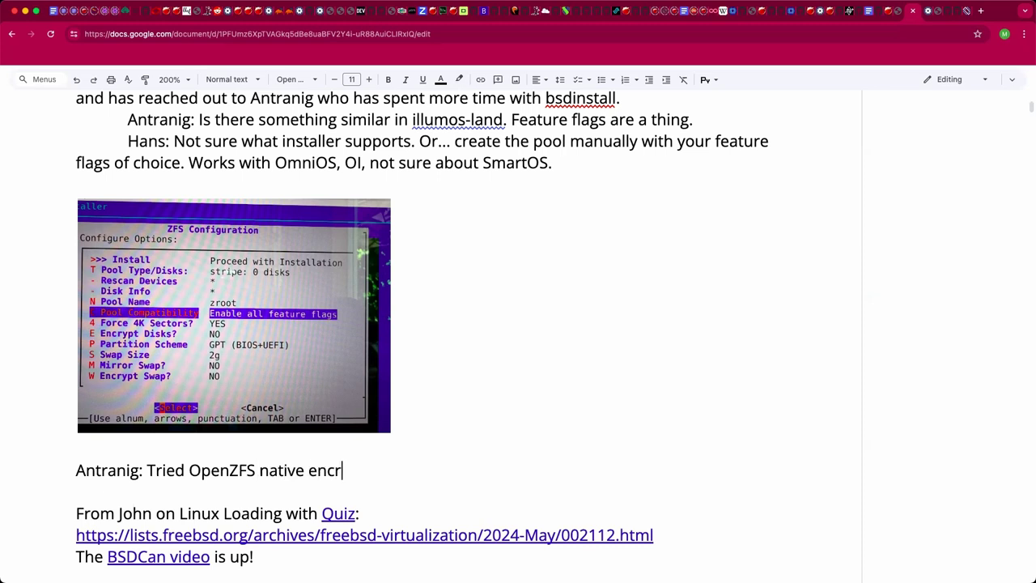
type("yption on a USB")
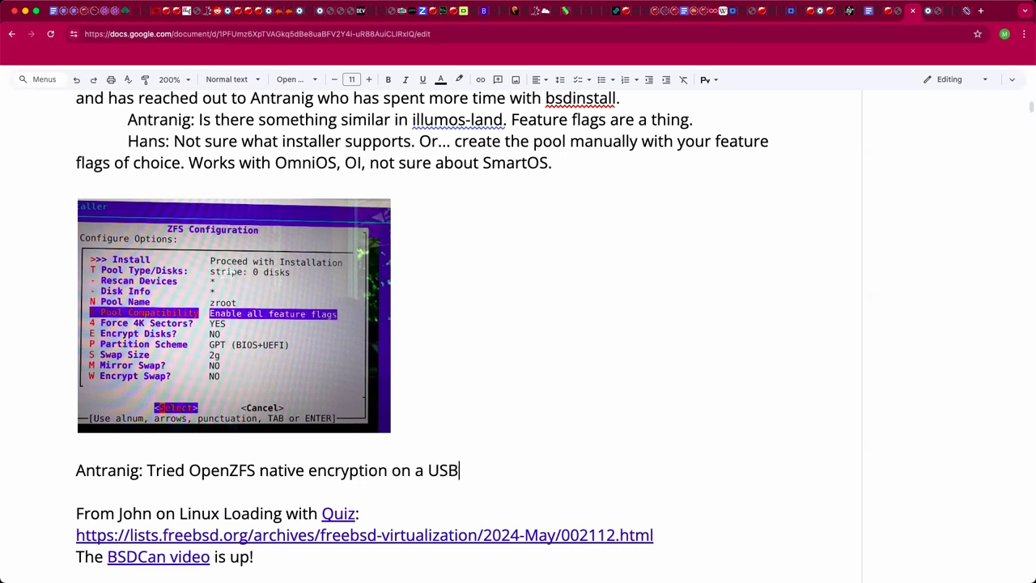
type(" drive for a ")
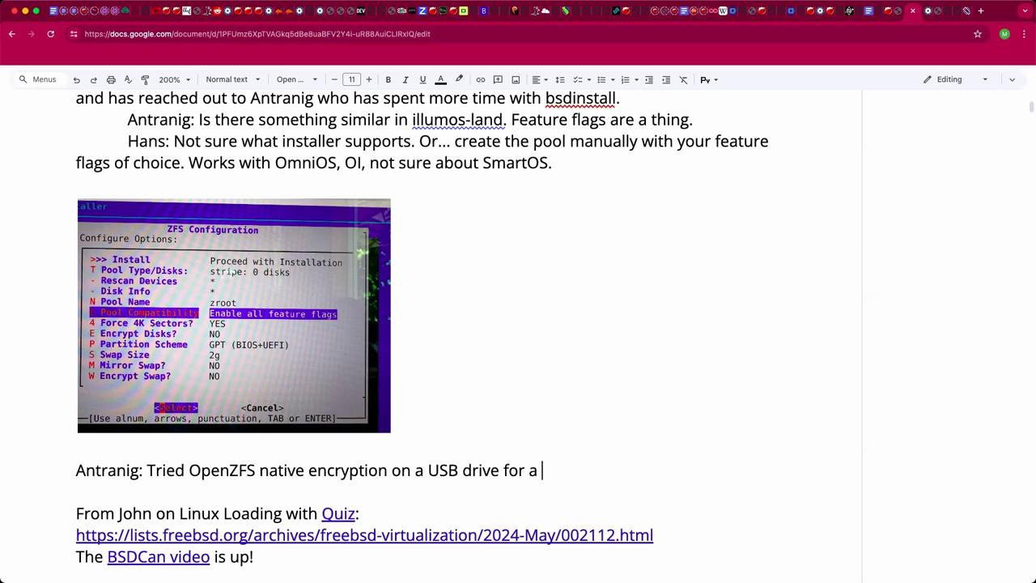
type("colleague.")
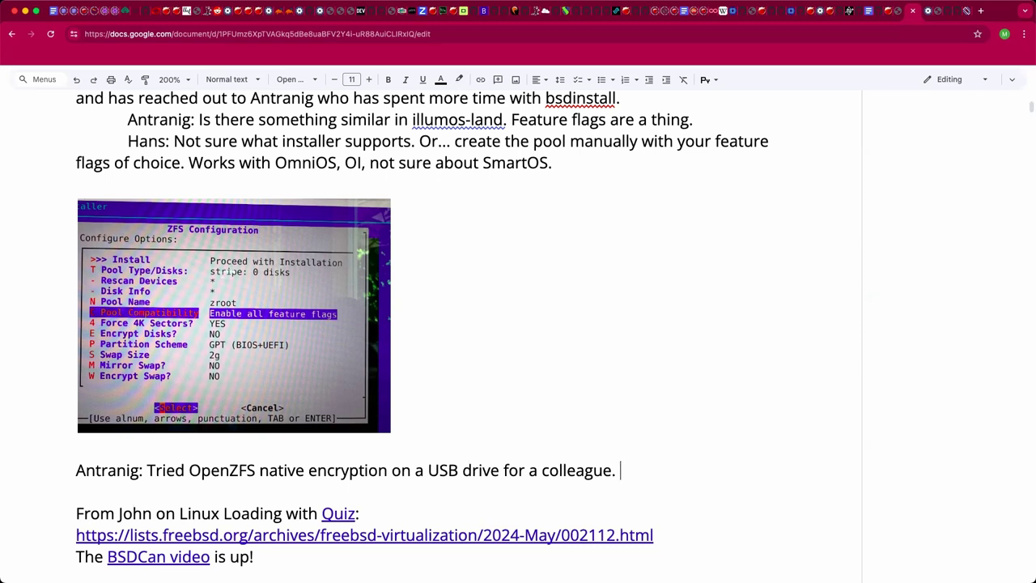
Step: Continue the native encryption note with "Should bsdinstall offer native encryption and"
type("Should the")
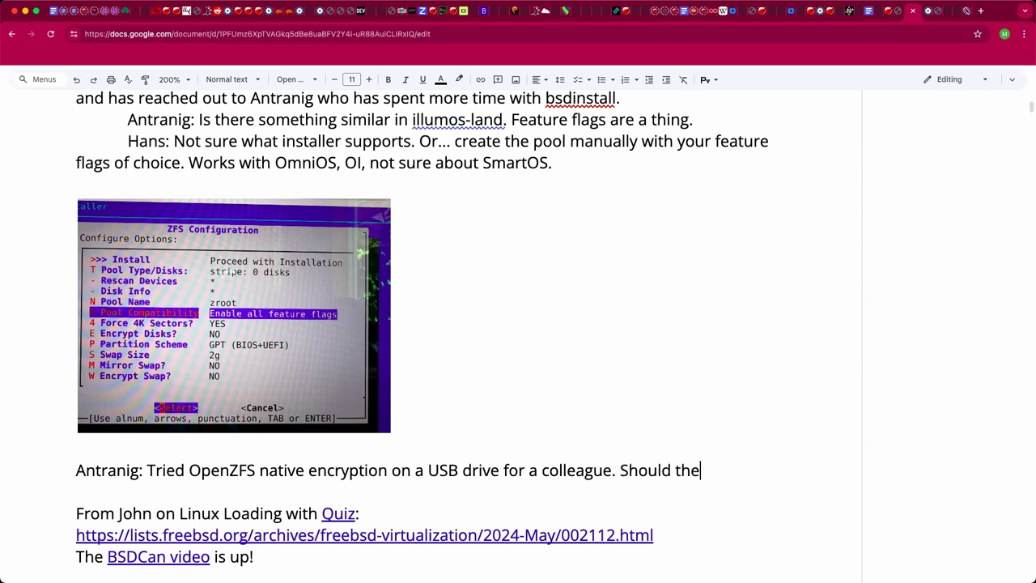
key("BackSpace")
key("BackSpace")
key("BackSpace")
type("bsdinstall offer")
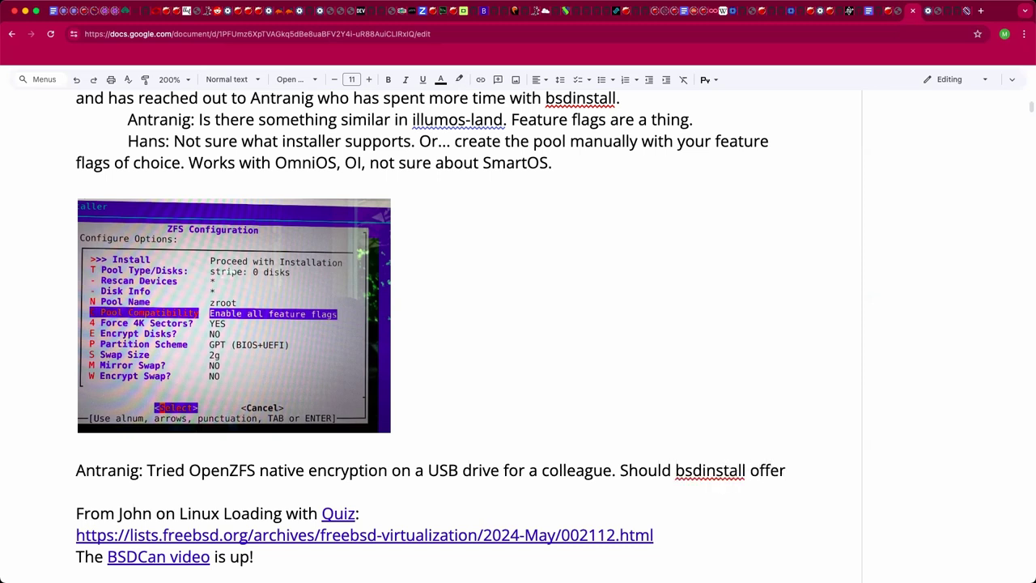
type(" native encr")
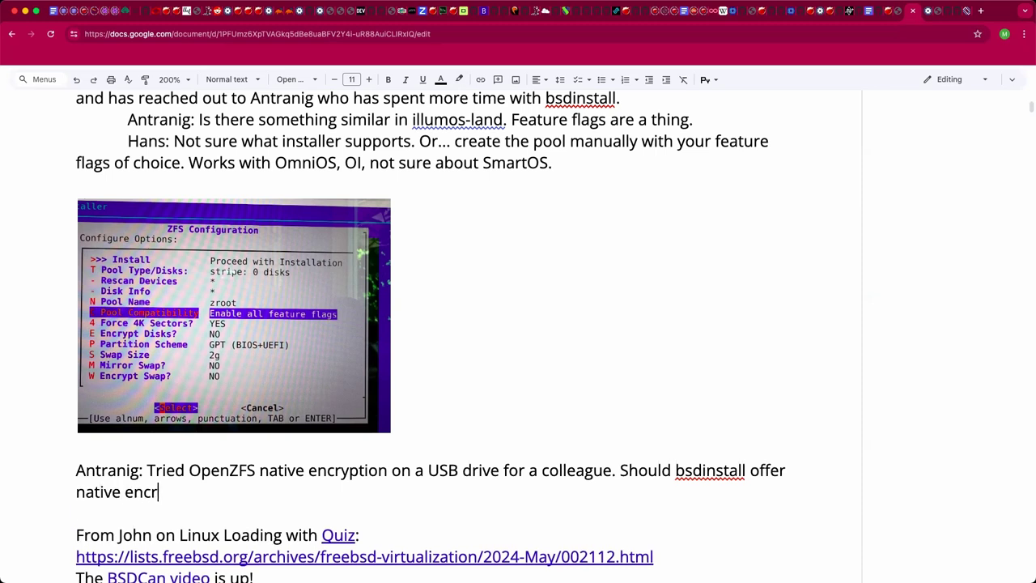
type("yption and ")
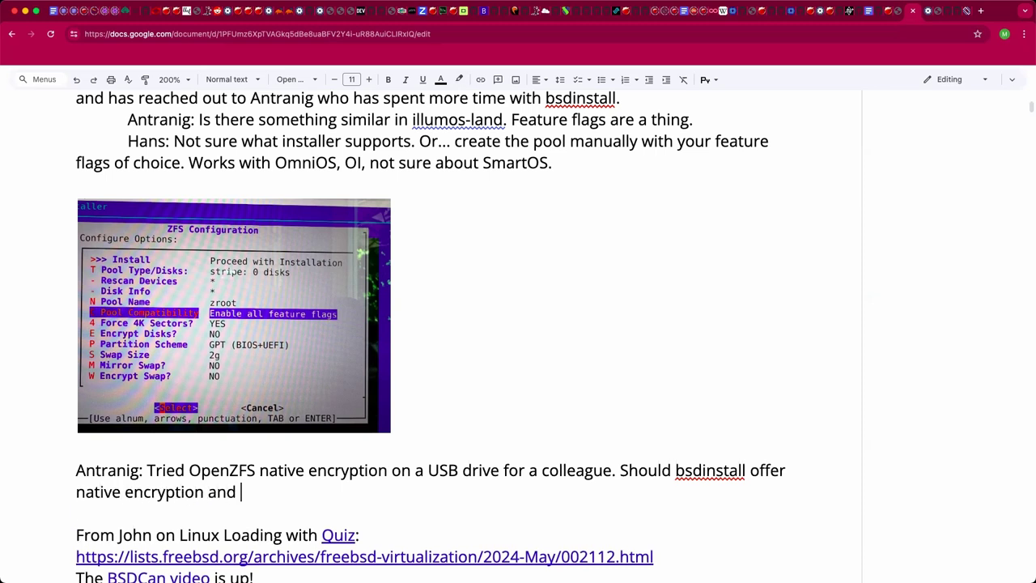
Step: Complete the bsdinstall question with "keyformat prompt?" and begin the following remark with "Note dedicated user"
type("keforat")
key("BackSpace")
key("BackSpace")
key("BackSpace")
key("BackSpace")
key("BackSpace")
type("y")
type("forst")
key("BackSpace")
key("BackSpace")
type("at")
key("BackSpace")
key("BackSpace")
type("mat ")
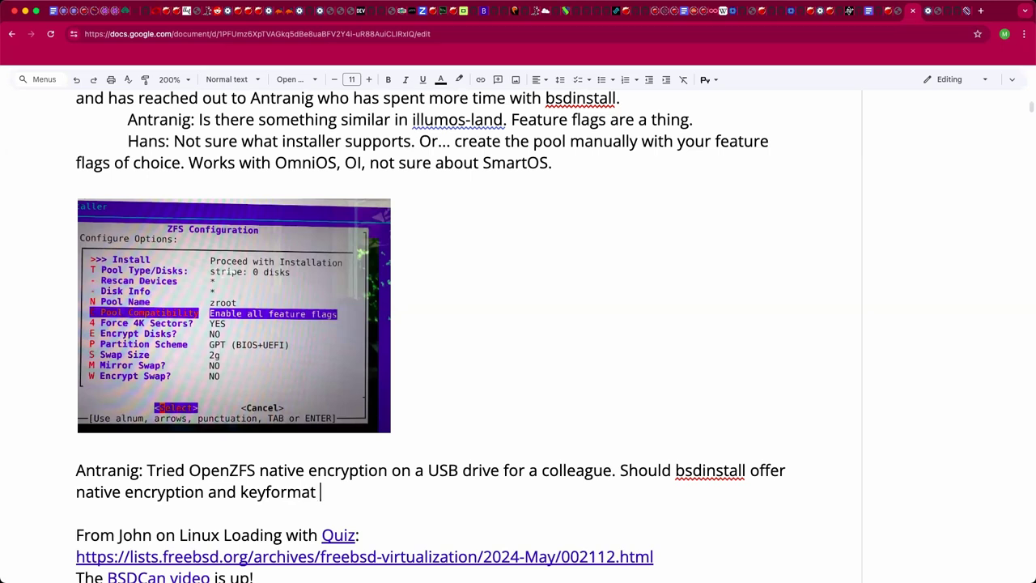
type("promp")
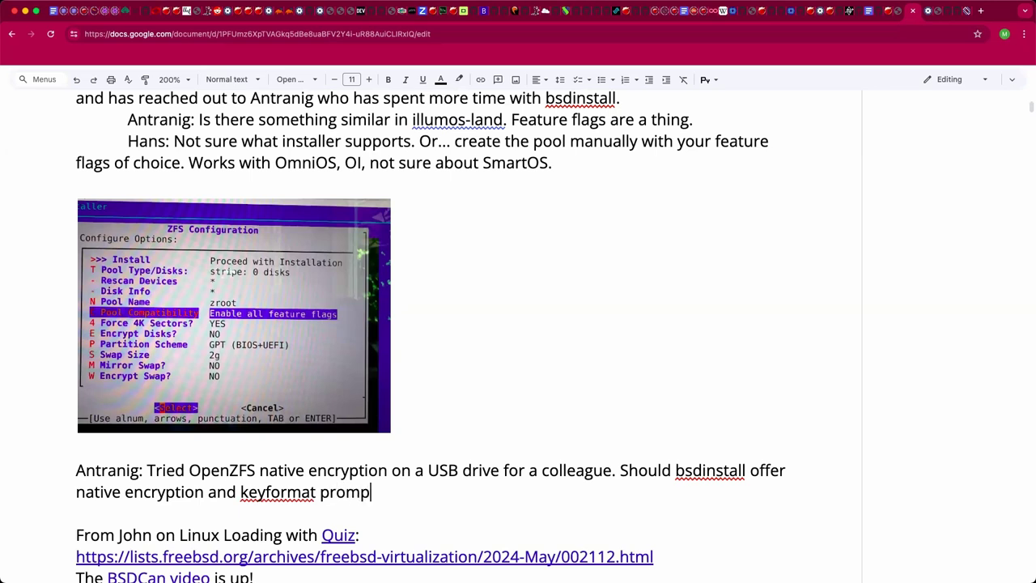
type("t? Note dedicated user ")
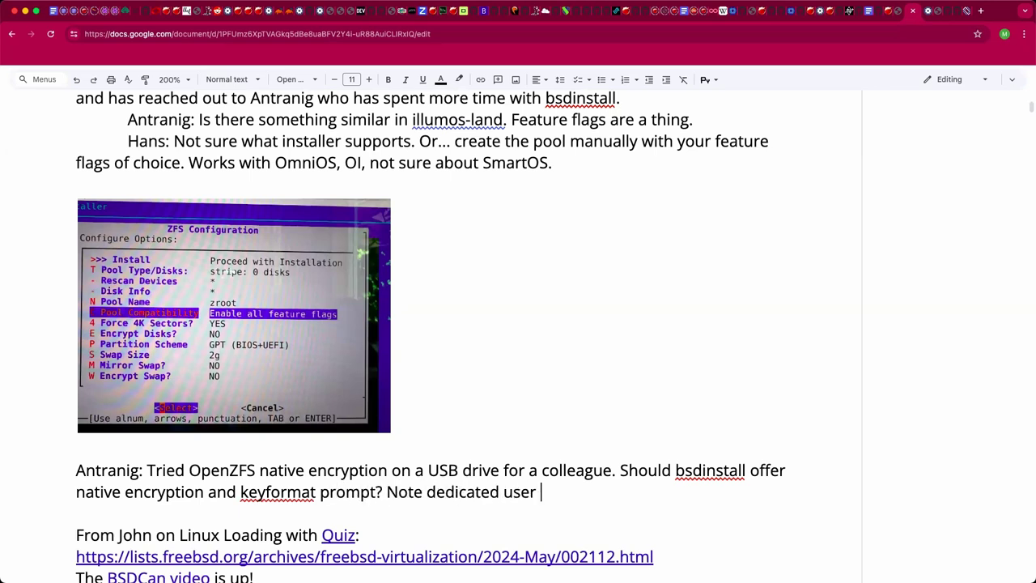
Step: Extend the dedicated user remark with "datasets... prompt to encrypt the home"
type("datasets...")
type("prompt to ")
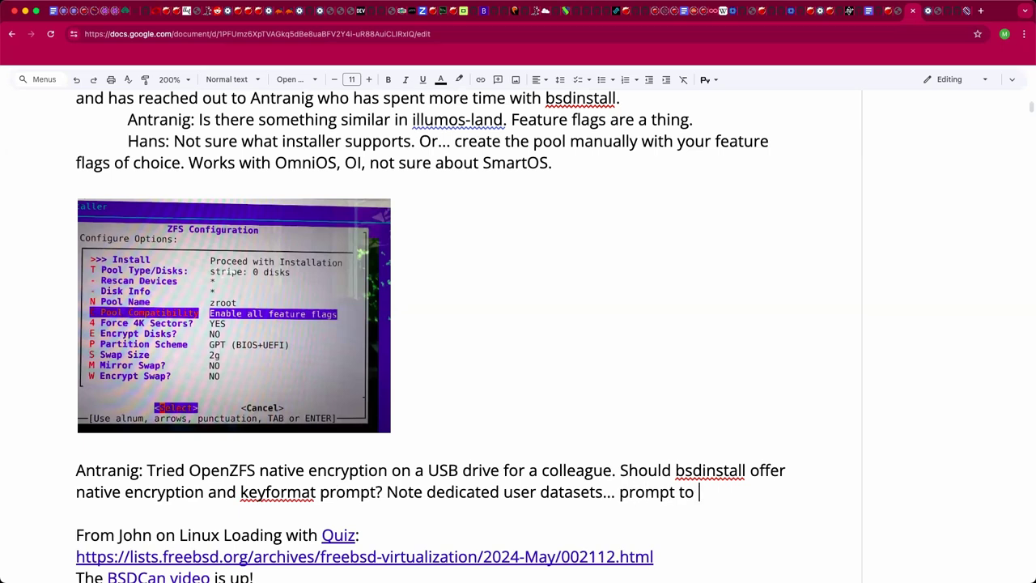
type("encrypt ")
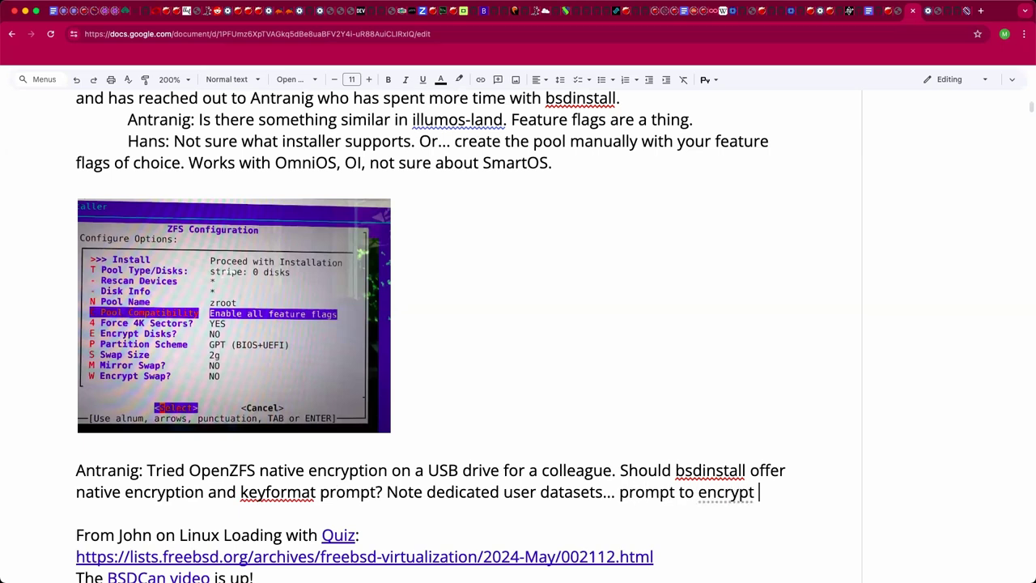
type("the home direcdt")
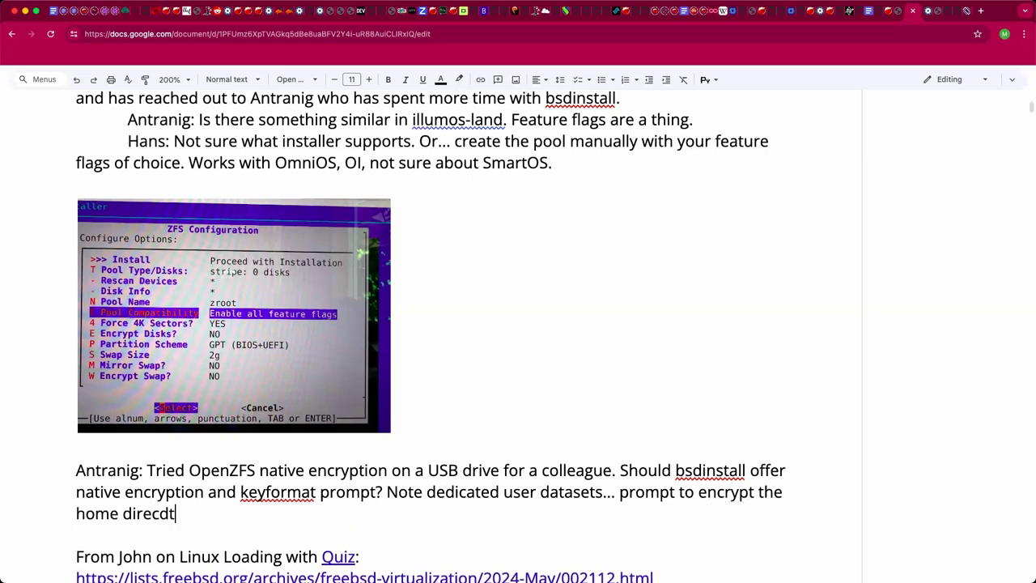
key("BackSpace")
key("BackSpace")
key("BackSpace")
key("BackSpace")
key("BackSpace")
key("BackSpace")
key("BackSpace")
Step: Replace "the" before "home" with "your" and end the question with "directory?"
left_click(76, 513)
key("BackSpace")
key("BackSpace")
key("BackSpace")
key("BackSpace")
type("your")
key("End")
type("direct")
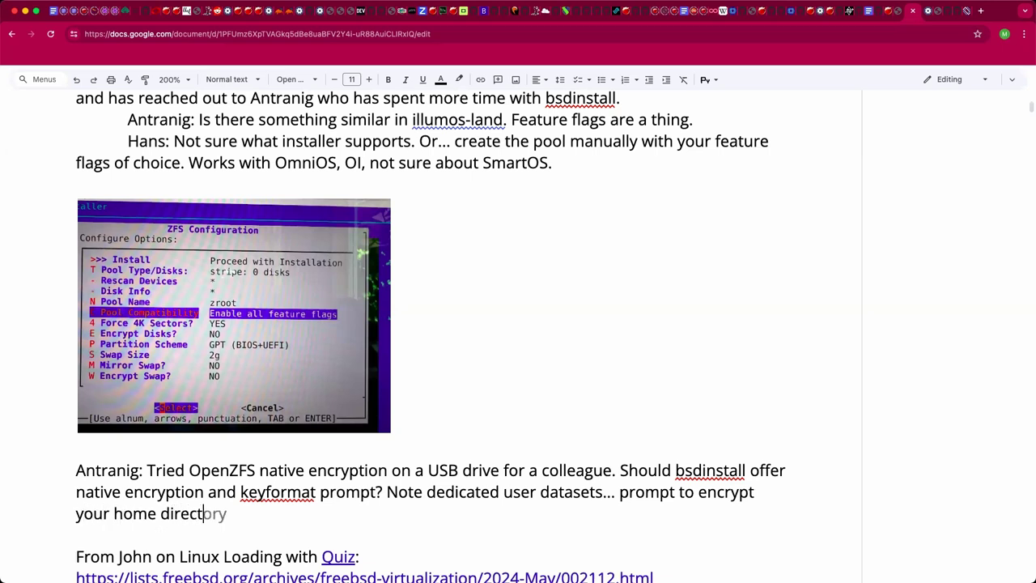
type("or")
key("BackSpace")
type("ory?")
Step: Add the question "Should adduser/useradd create encrypted user datasets?" after the home directory question
scroll(429, 336, "down", 3)
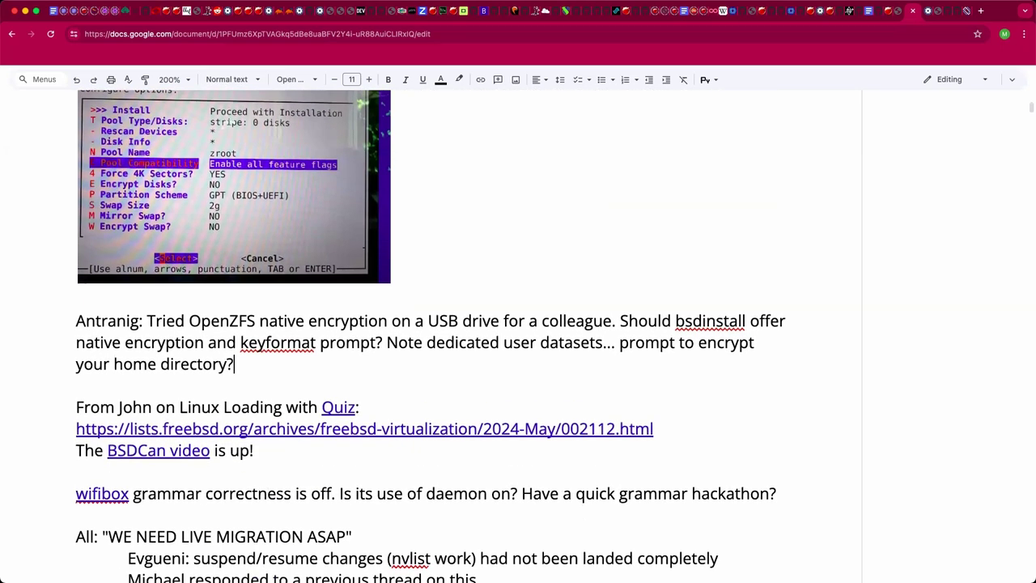
scroll(262, 317, "down", 2)
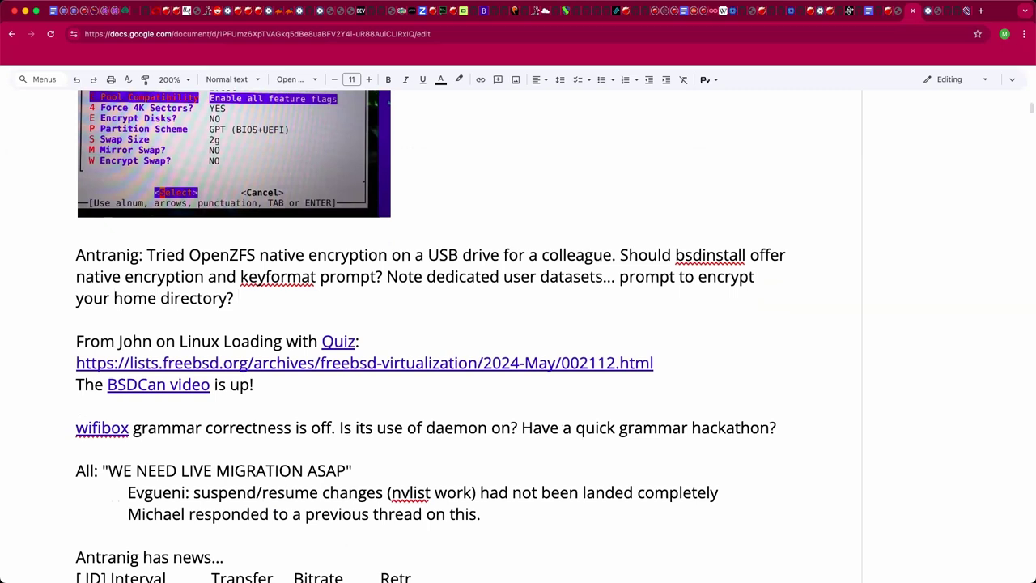
type("SHould")
key("BackSpace")
key("BackSpace")
key("BackSpace")
key("BackSpace")
key("BackSpace")
type("hould ")
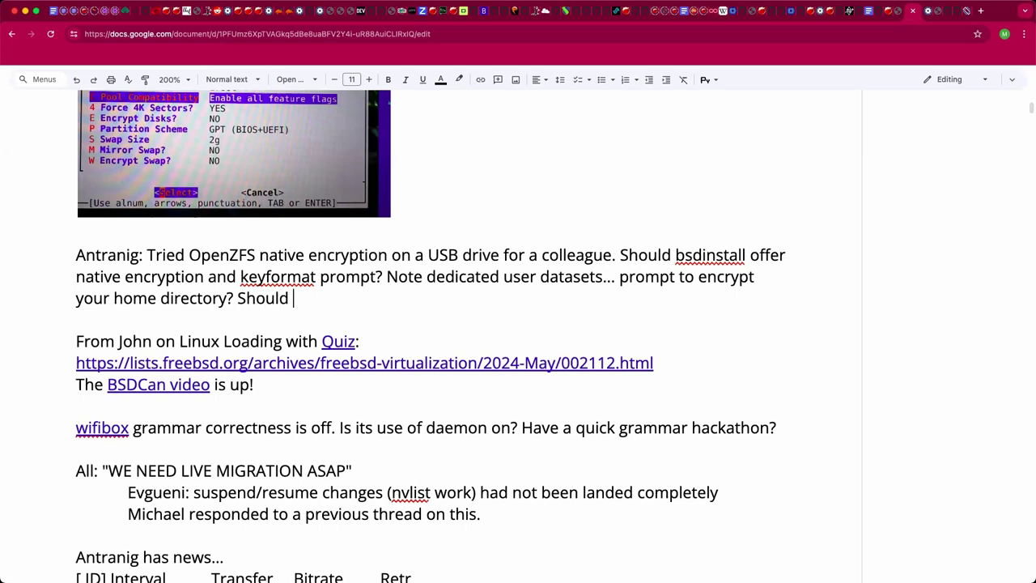
type("adduser/useradd")
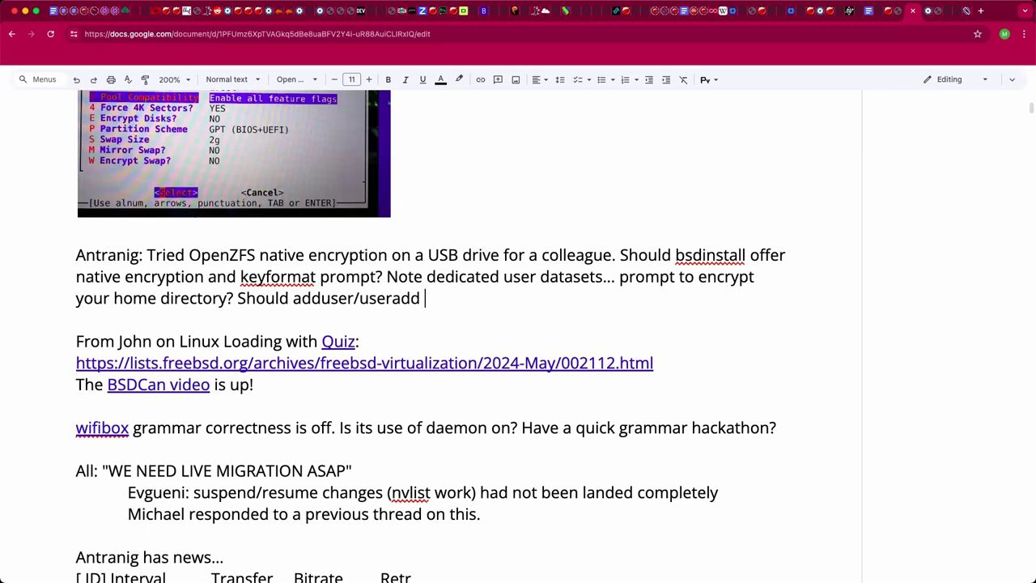
type("create enc")
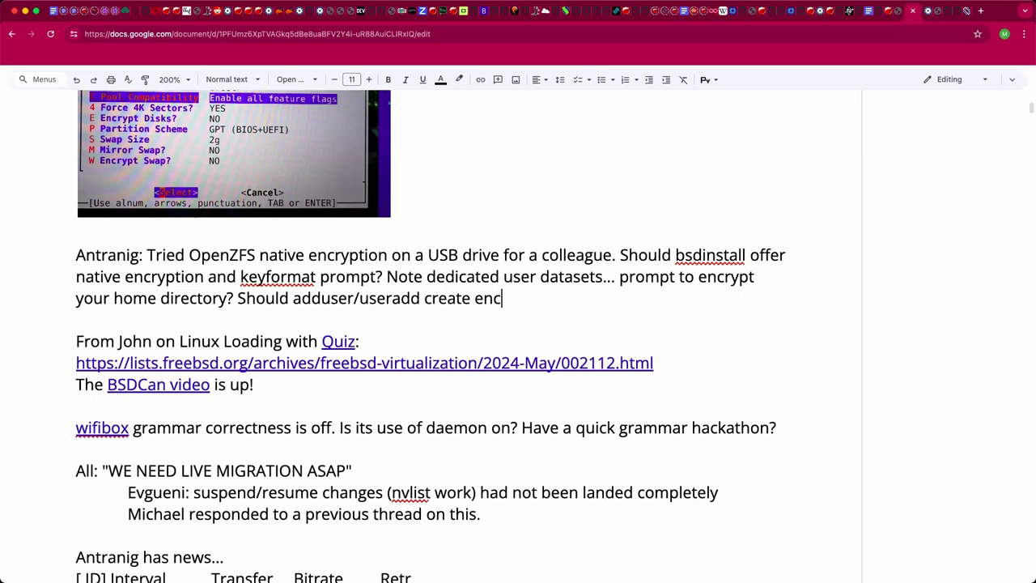
type("rypted user datasets?")
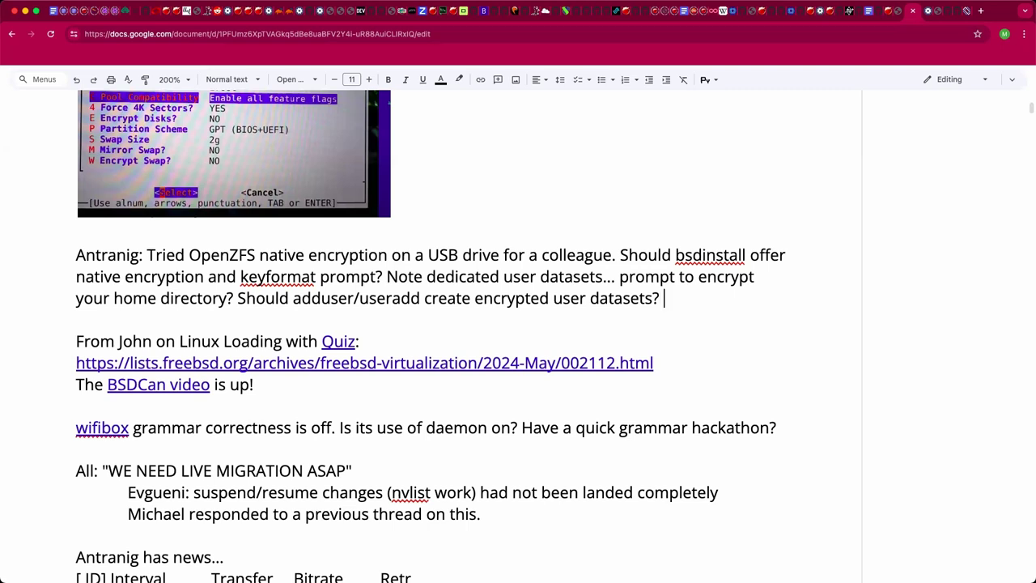
Step: Append "macOS: The user password opens the onboard security chip with" to the encryption note
type("Ma")
key("BackSpace")
key("BackSpace")
type("macOS: The user passw")
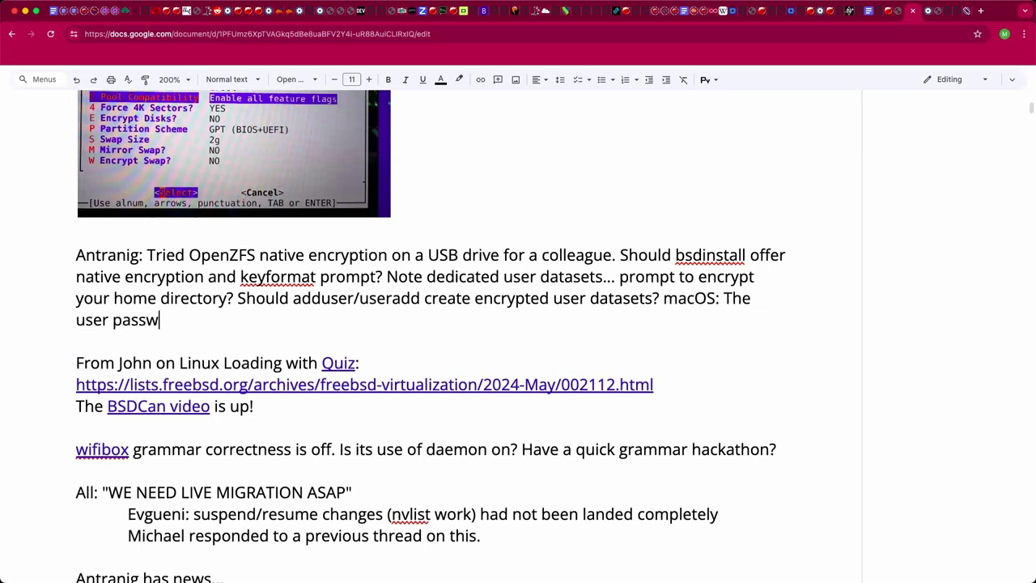
type("ord opens the")
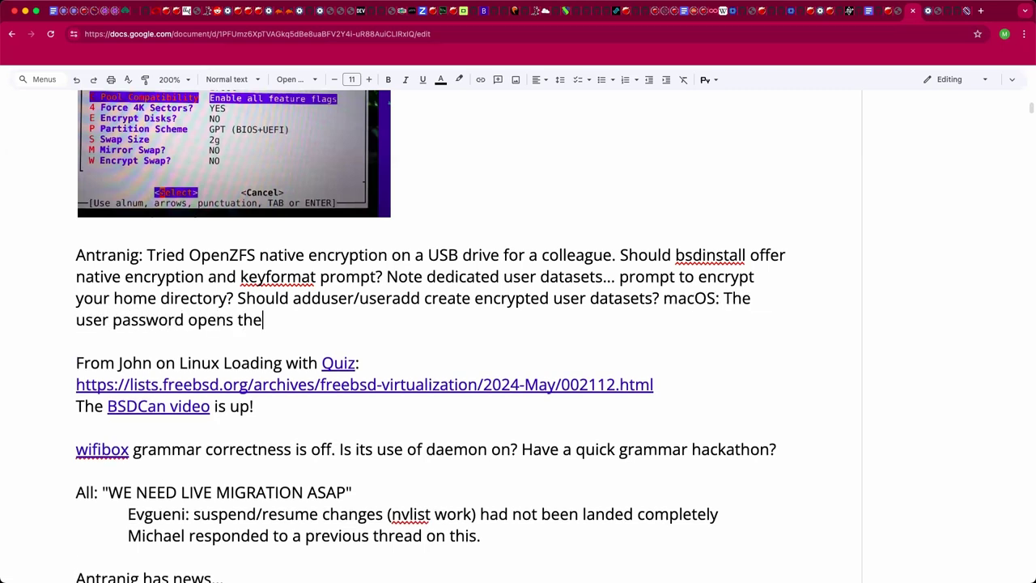
type(" onboard ")
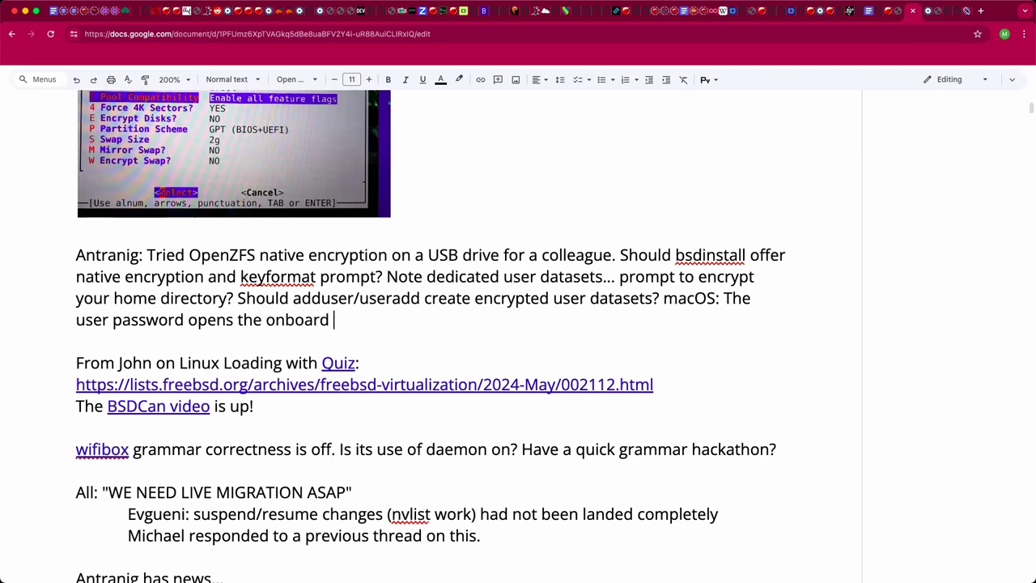
type("security chip with user")
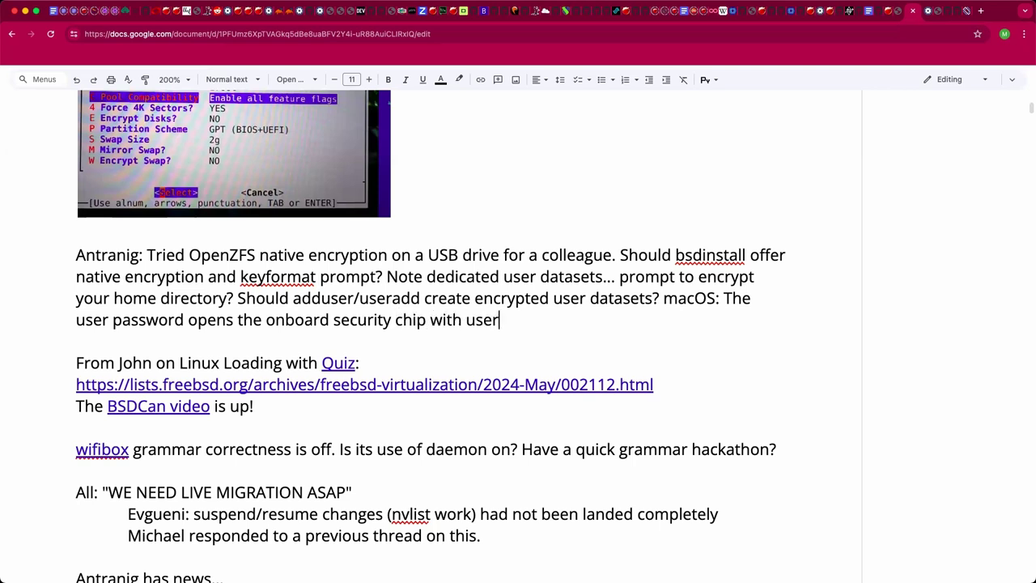
Step: Finish the macOS sentence with "encryption keys." and add "Note Apple FS containers." after it
key("BackSpace")
key("BackSpace")
key("BackSpace")
key("BackSpace")
type("encryptio")
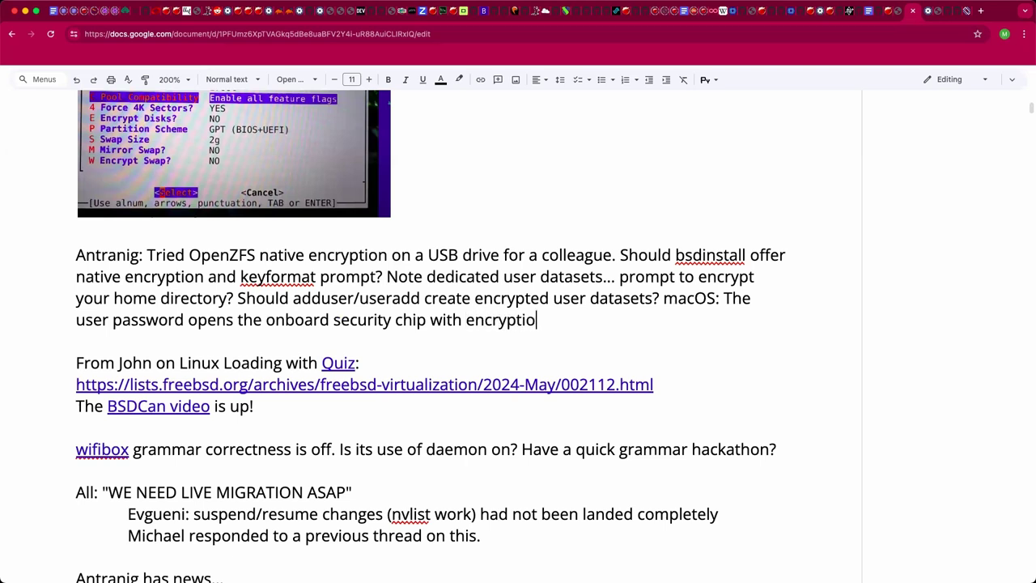
type("n keys.")
type("Note Apple")
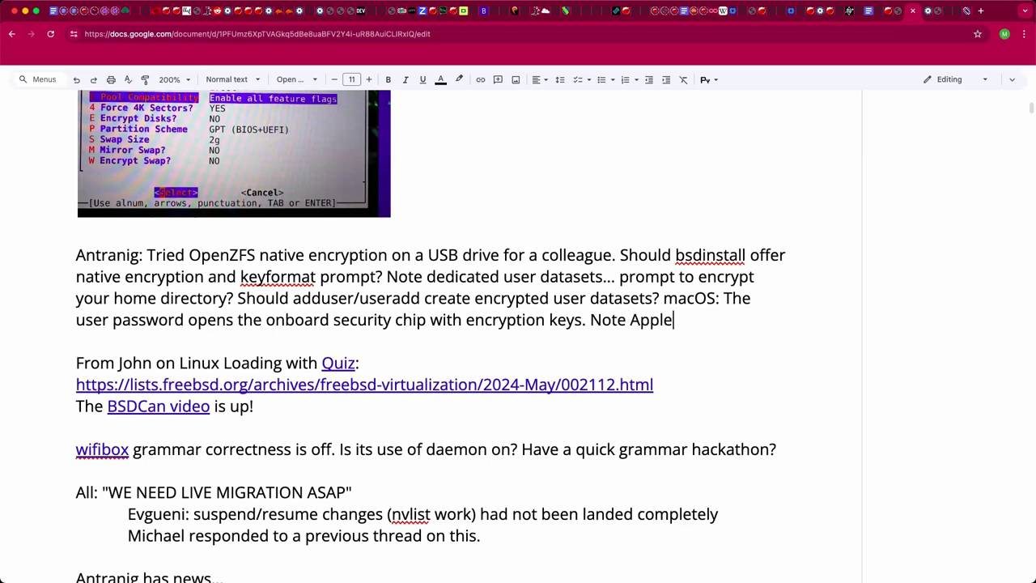
type(" FS containers.")
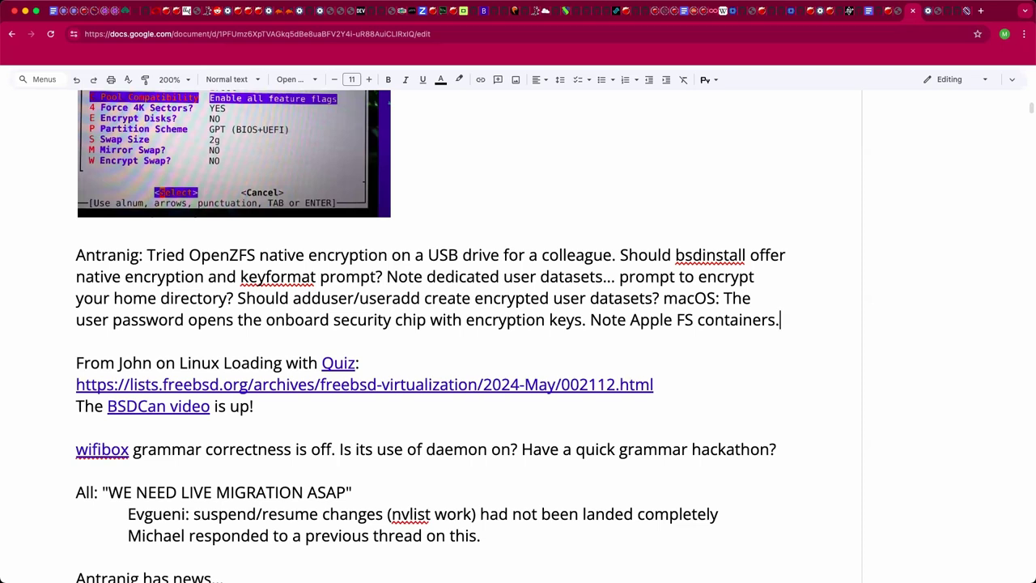
Step: Add an indented line under the encryption note reading "User logs in and their kernel is logged into ZFS..." in quotation marks
key("Return")
key("Tab")
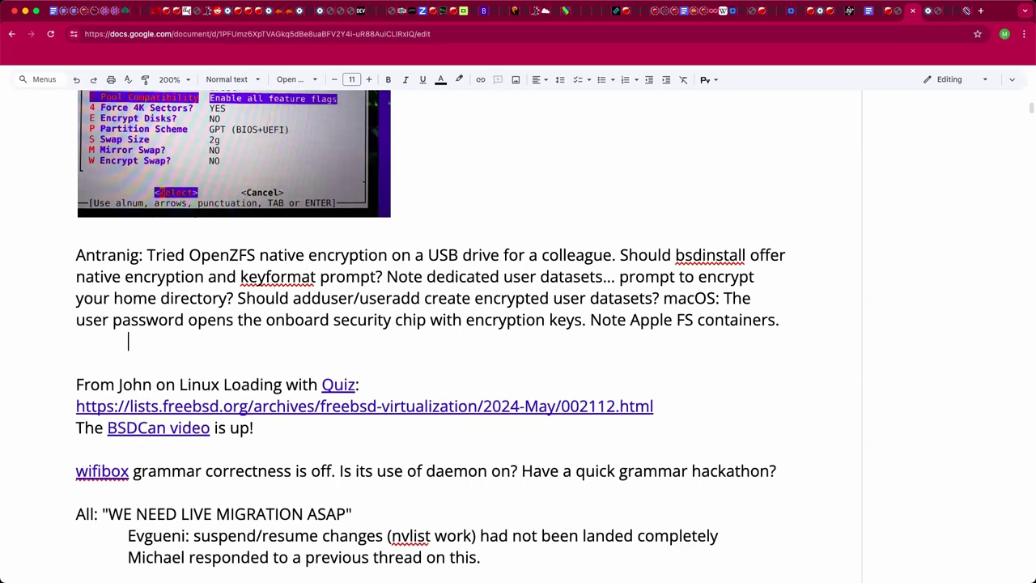
type("\"User logs in an")
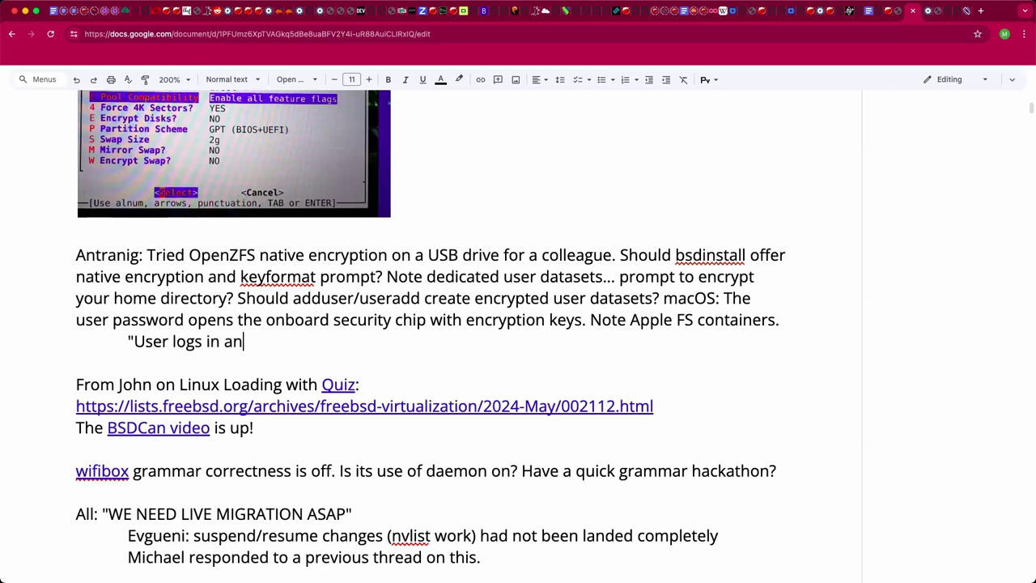
type("d their kernel is l")
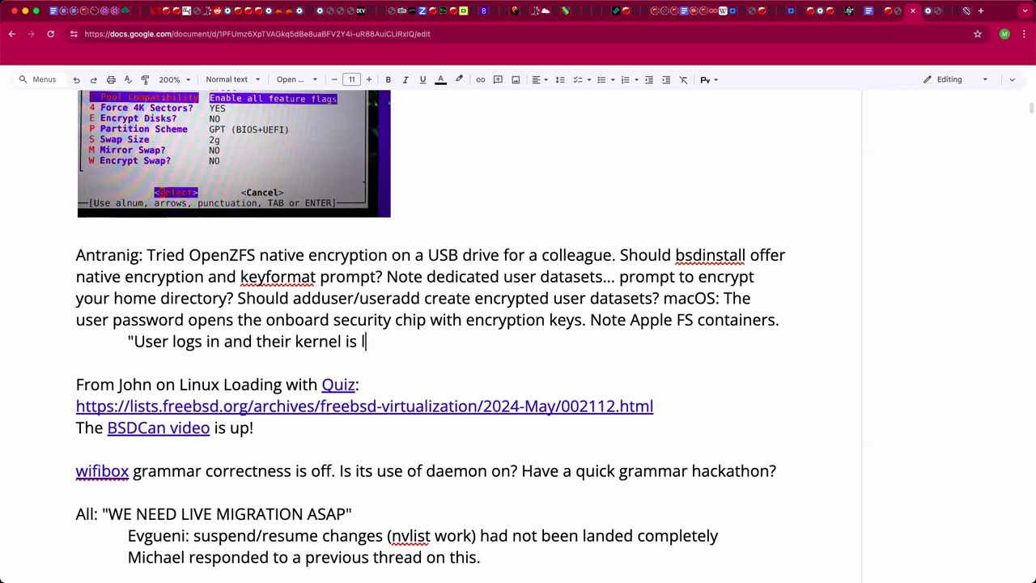
type("ogged into ZFS...\"")
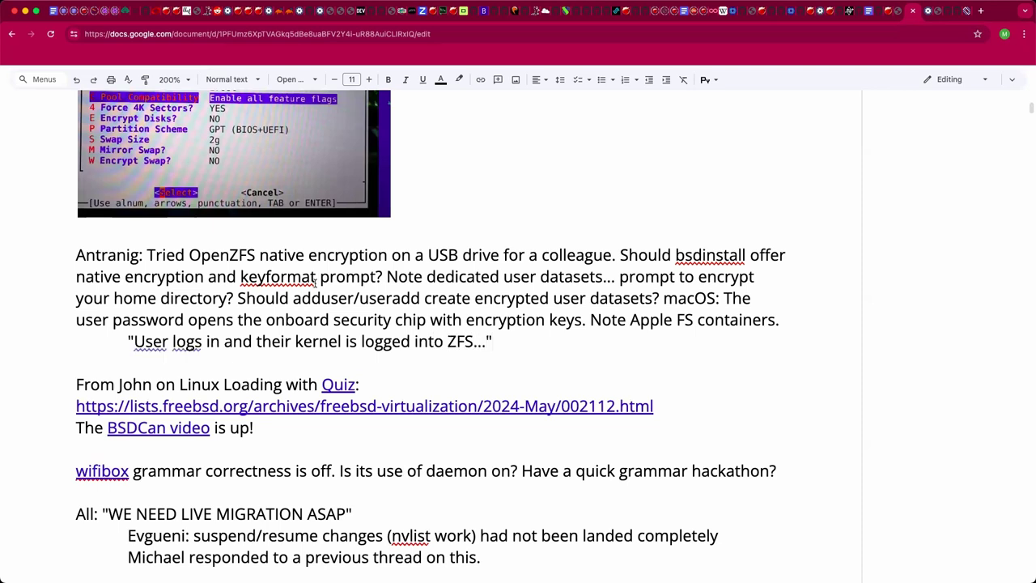
Step: Replace "logged" with "pushed" in the quoted ZFS line
double_click(382, 340)
type("pushed")
left_click(77, 363)
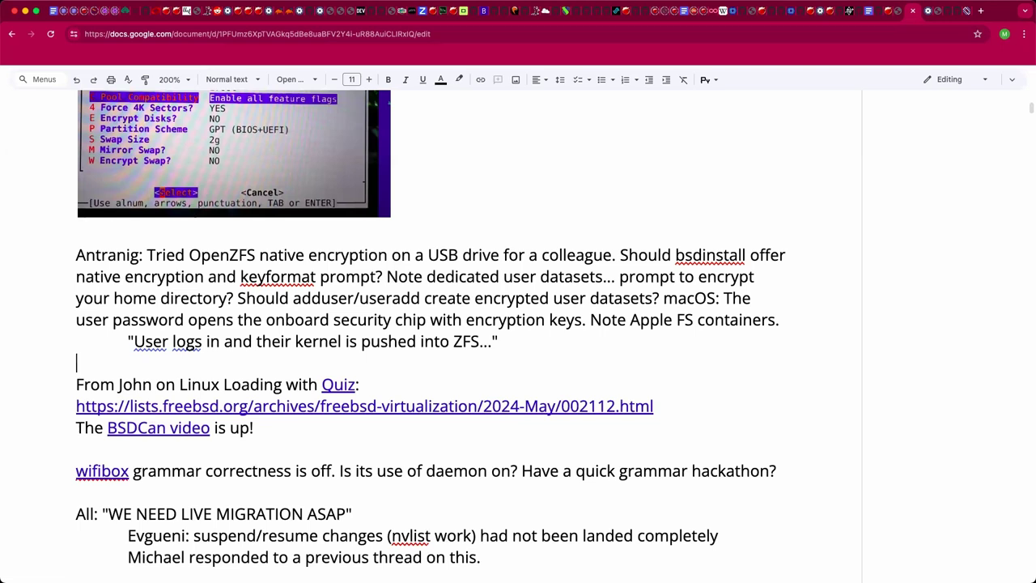
Step: Append Note GhostBSD... "live CD" distros. to the quoted ZFS line, with live CD in quotation marks
left_click(499, 341)
type("Note Gho")
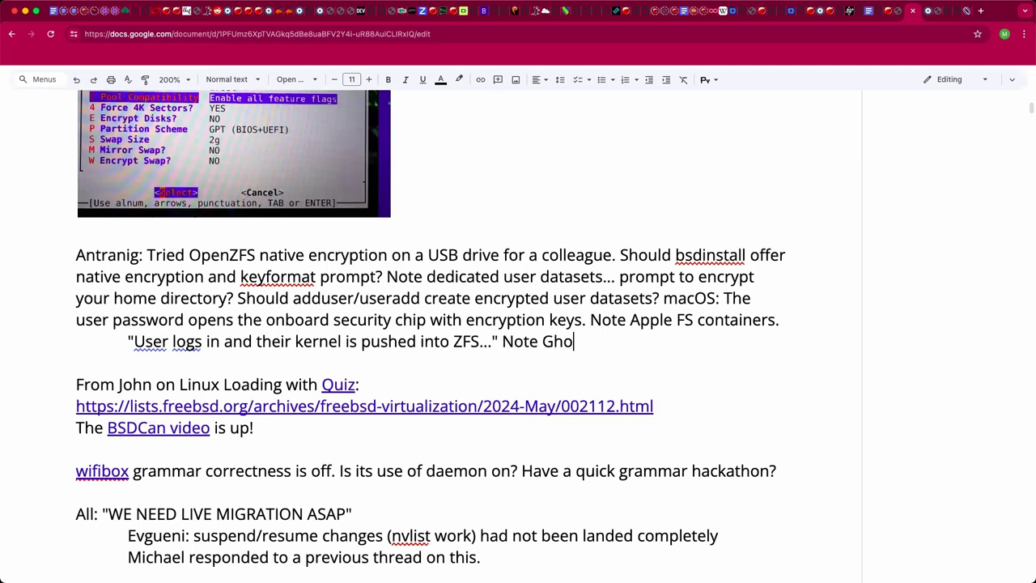
type("stBSD... live CD")
key("BackSpace")
type("\" distros.")
left_click(727, 340)
key("Left")
key("Left")
key("Left")
key("Left")
key("Left")
key("Left")
key("Left")
key("Left")
key("Left")
key("Left")
key("Left")
key("Left")
key("Left")
key("Left")
type("\"")
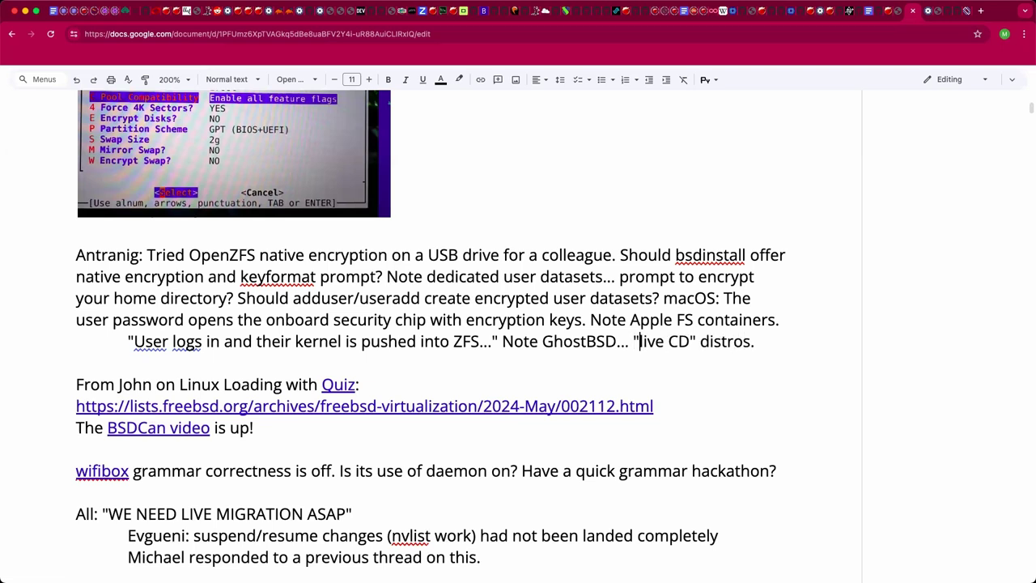
Step: Capitalize "live" so the quoted phrase in the GhostBSD note reads "Live CD"
left_click(76, 362)
key("Left")
key("Left")
key("Left")
key("Left")
key("Left")
key("Left")
key("Left")
key("Left")
key("Left")
key("Left")
key("Left")
key("Left")
key("Left")
key("Left")
key("Left")
key("Left")
key("Left")
key("Left")
key("Right")
key("BackSpace")
type("L")
left_click(76, 363)
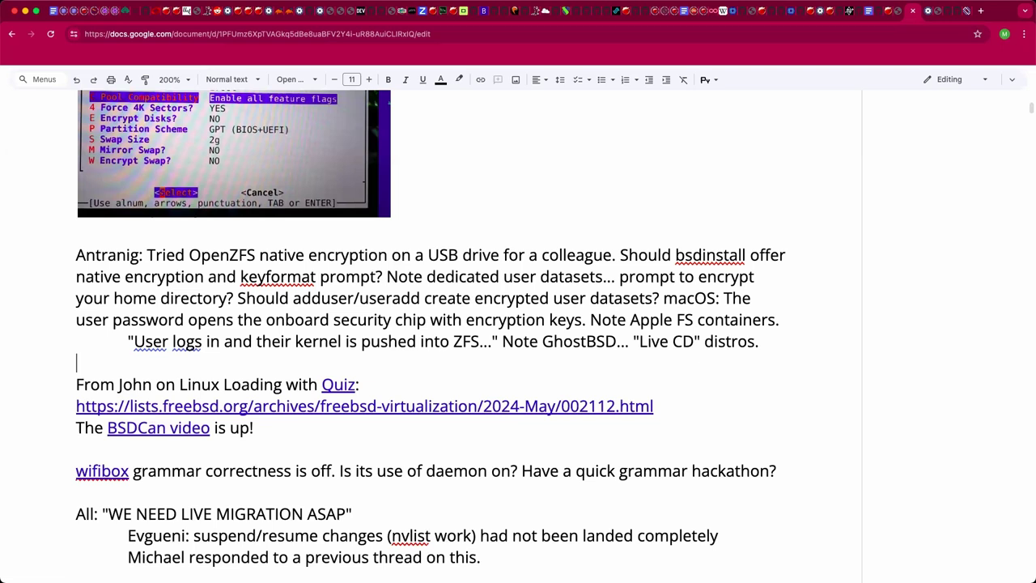
Step: Add the indented line "Would it need PAM or nsswitch integration." below the GhostBSD note, followed by an empty line
type("WOuld it")
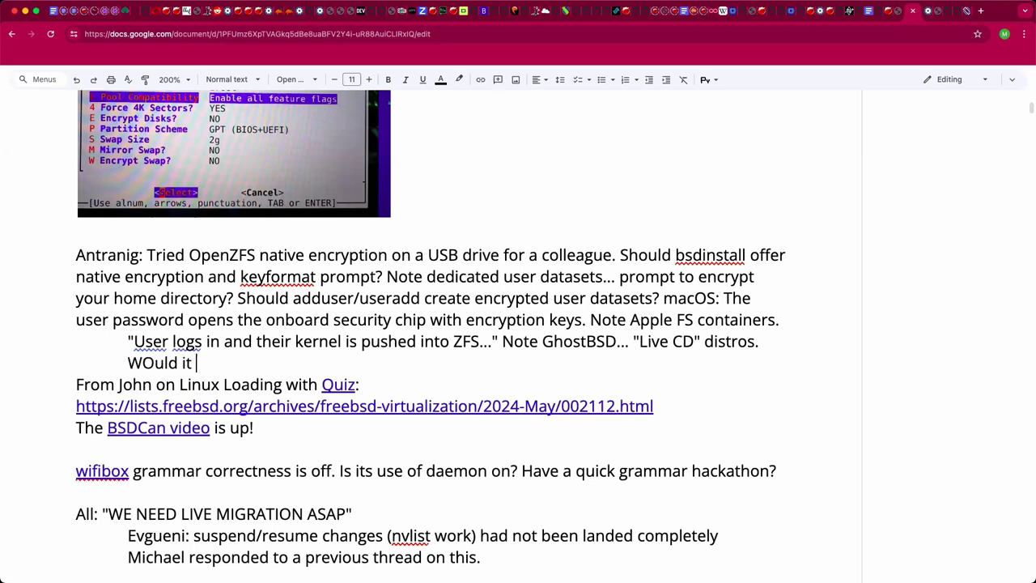
key("BackSpace")
key("BackSpace")
key("BackSpace")
key("BackSpace")
key("BackSpace")
key("BackSpace")
key("BackSpace")
type("ould it need PAM")
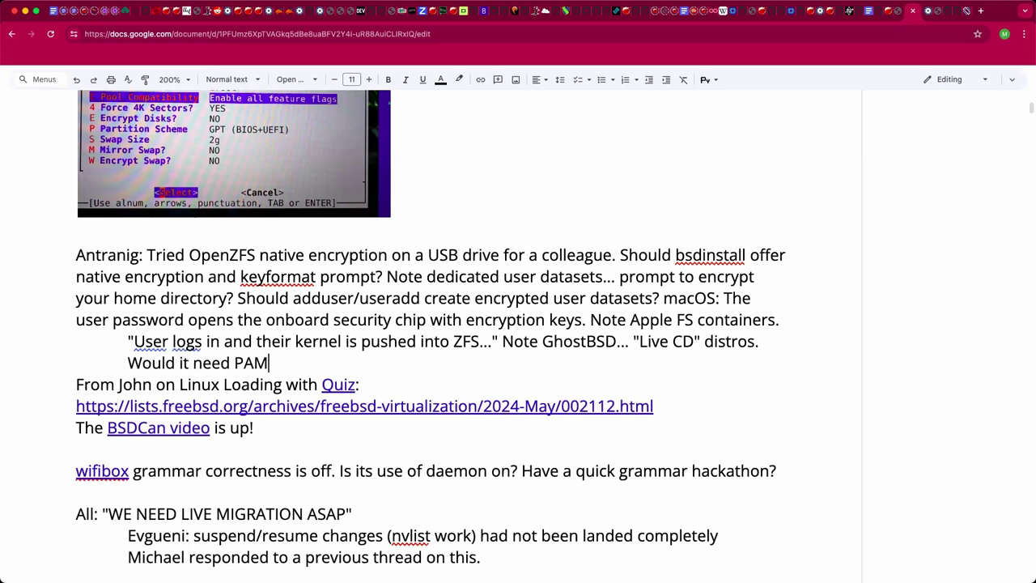
type(" or nsswitch integration.")
key("Return")
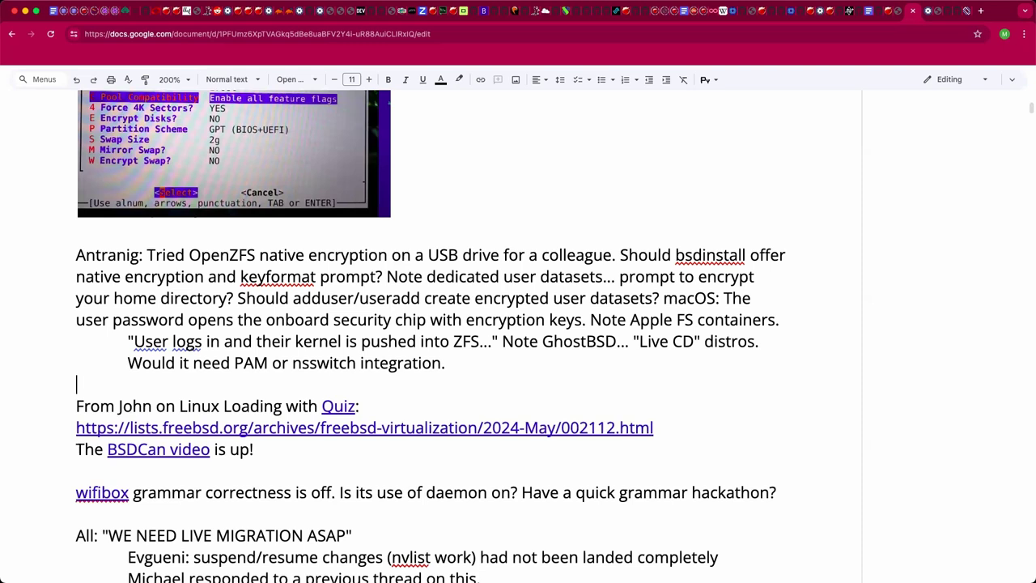
Step: Add the indented line "password-store-org" below the PAM note, keeping an empty line before the Linux loading topic
scroll(429, 336, "down", 1)
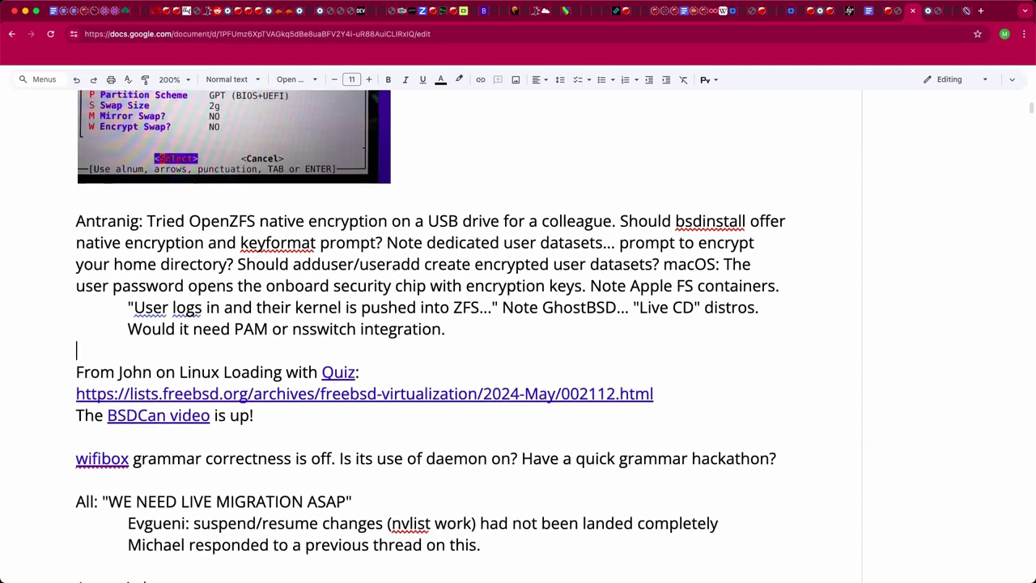
scroll(430, 336, "down", 3)
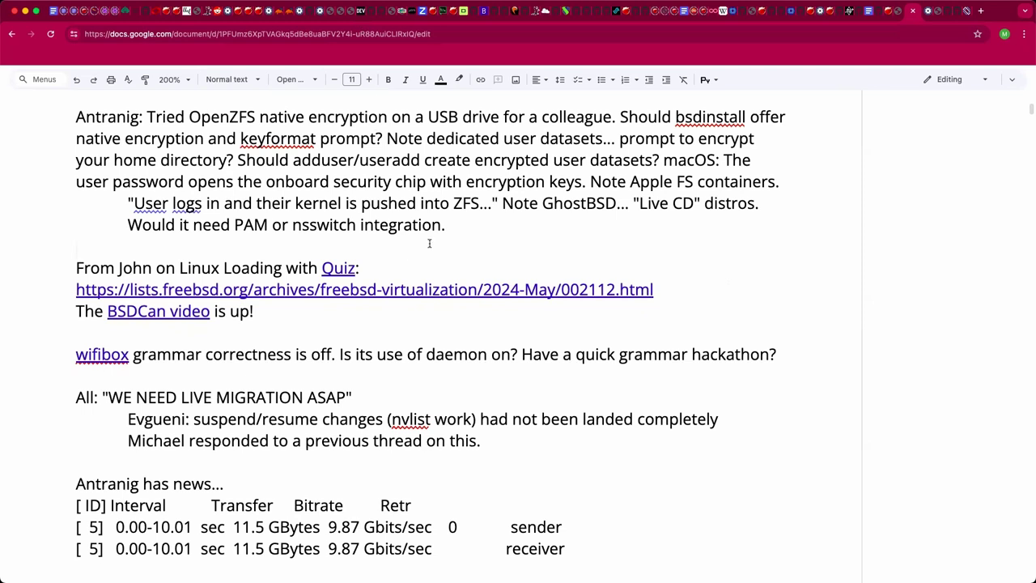
key("Tab")
type("password")
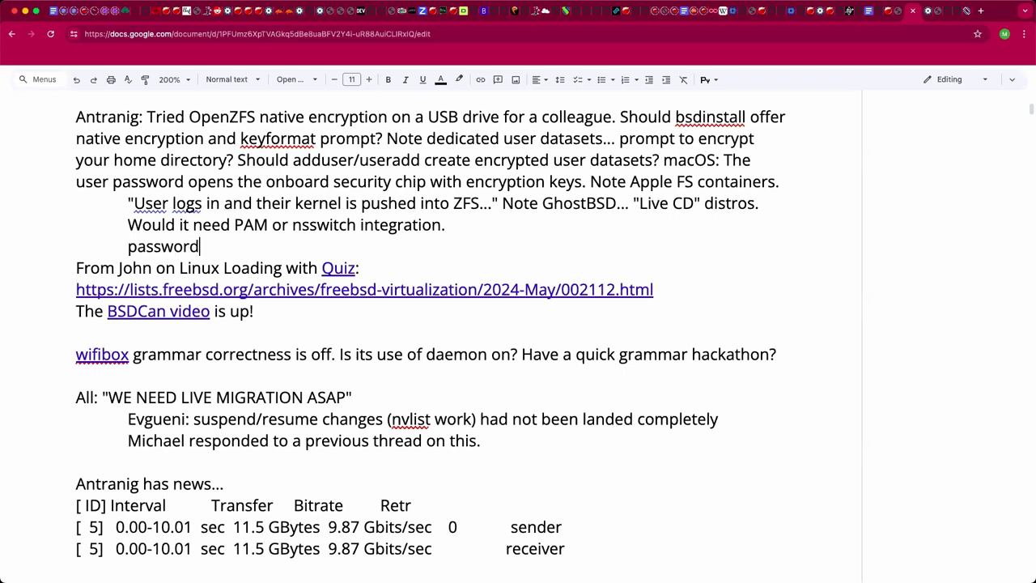
type("-store-org")
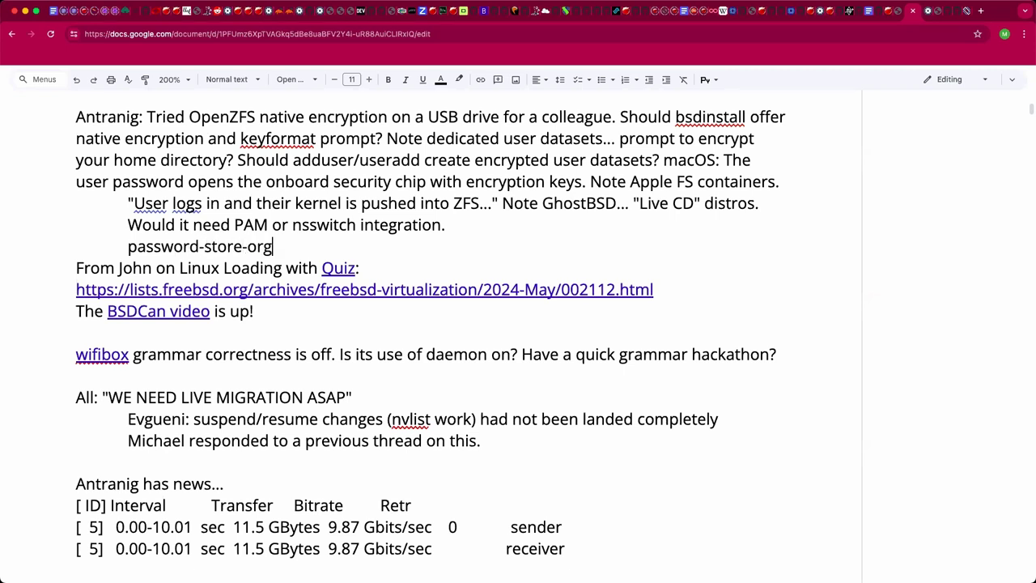
key("Return")
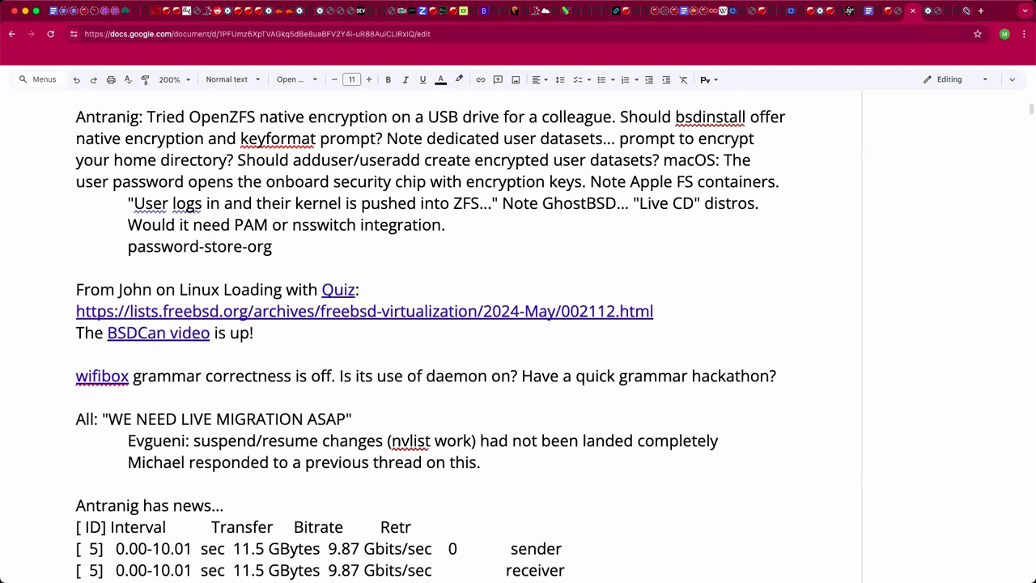
Step: Append - The "Standard Unix password manager" GPG-encrypted files... to the password-store-org line
type("- The \"Stna")
key("BackSpace")
key("BackSpace")
type("andard ")
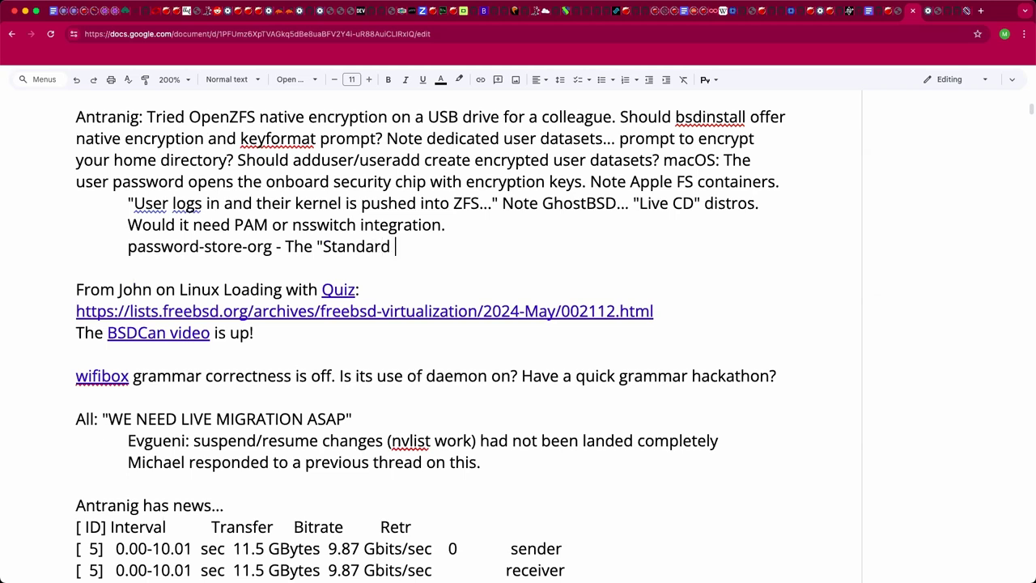
type("u")
key("BackSpace")
type("Unix password manager\"")
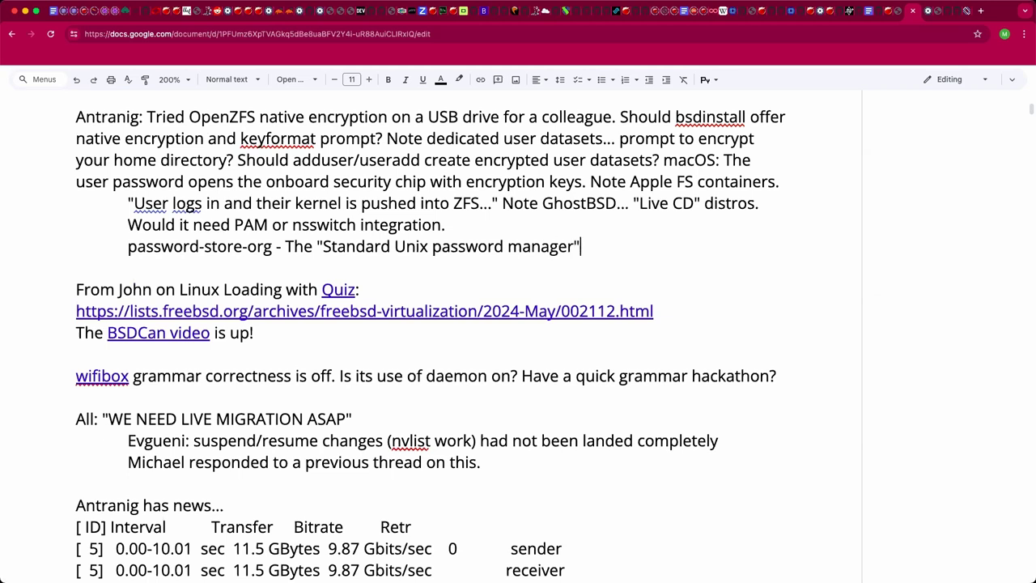
type("GPG-")
type("encrypted files...")
Step: Correct "password-store-org" to "password-store.org" at the start of the password manager line
key("Left")
key("Left")
key("Left")
key("Left")
key("Left")
key("Left")
key("Left")
key("Left")
key("Left")
key("Left")
key("Left")
key("Left")
key("Left")
key("Left")
key("Left")
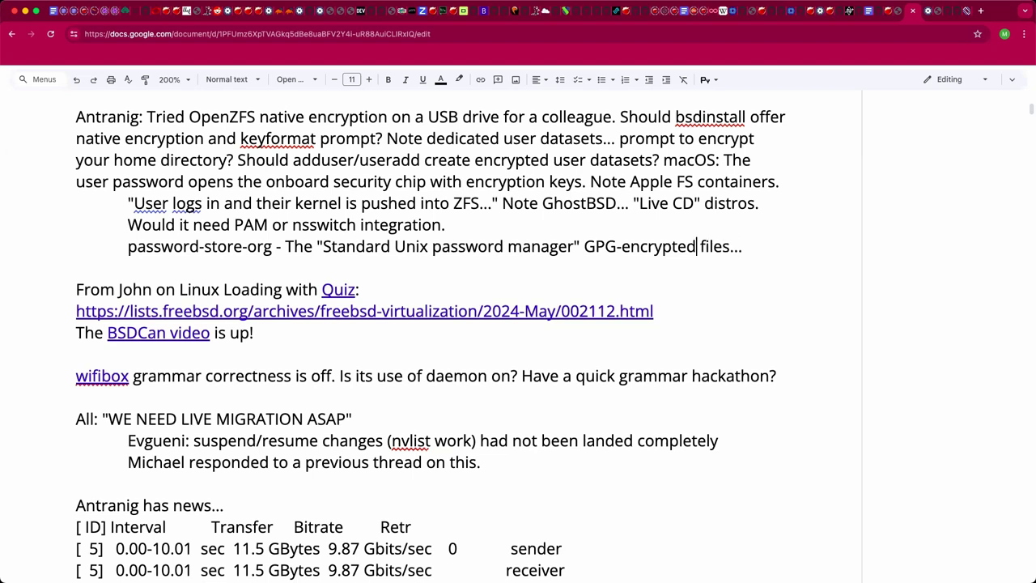
key("Left")
key("Left")
key("Left")
key("Left")
key("Left")
key("Left")
key("Left")
key("Left")
key("Left")
key("Left")
key("Right")
key("shift+Left")
key("shift+Left")
key("shift+Left")
key("shift+Left")
key("shift+Left")
key("shift+Left")
key("shift+Left")
key("shift+Left")
key("shift+Left")
key("shift+Left")
key("shift+Left")
key("shift+Left")
key("shift+Left")
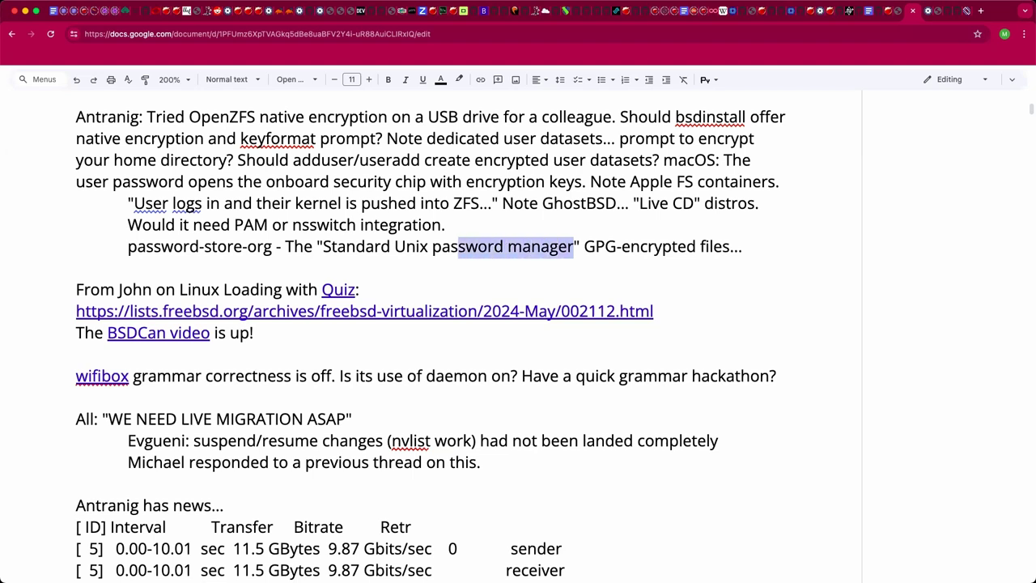
key("Home")
key("Right")
key("Right")
key("Right")
key("Right")
key("Right")
key("Right")
key("Right")
key("Right")
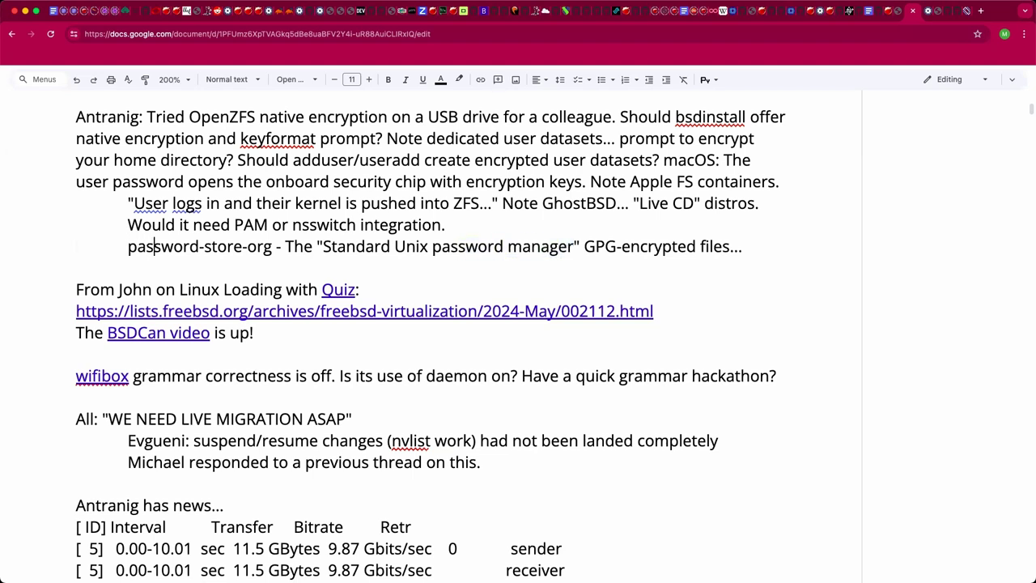
key("Right")
key("Right")
key("Right")
key("Right")
key("Right")
key("Right")
key("Right")
key("Right")
key("BackSpace")
type(".")
Step: Select the address "password-store.org" in the password manager line and switch to another application
key("Right")
key("Right")
key("Right")
key("shift+Left")
key("shift+Left")
key("shift+Left")
key("shift+Left")
key("shift+Left")
key("shift+Left")
key("shift+Left")
key("shift+Left")
key("shift+Left")
key("shift+Left")
key("shift+Left")
key("shift+Left")
key("shift+Left")
key("shift+Left")
key("shift+Left")
key("shift+Left")
key("shift+Left")
key("shift+Left")
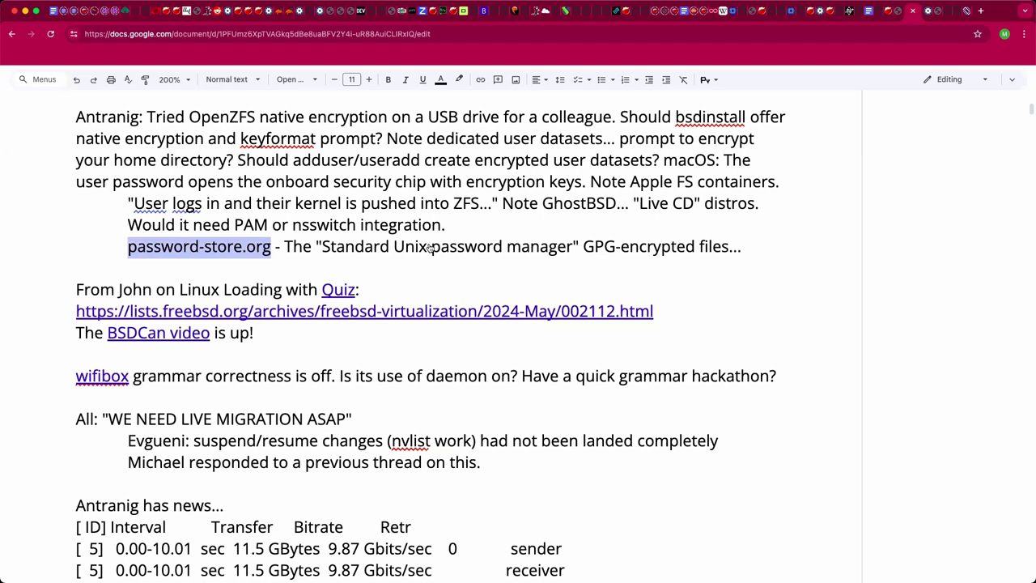
key("super+Tab")
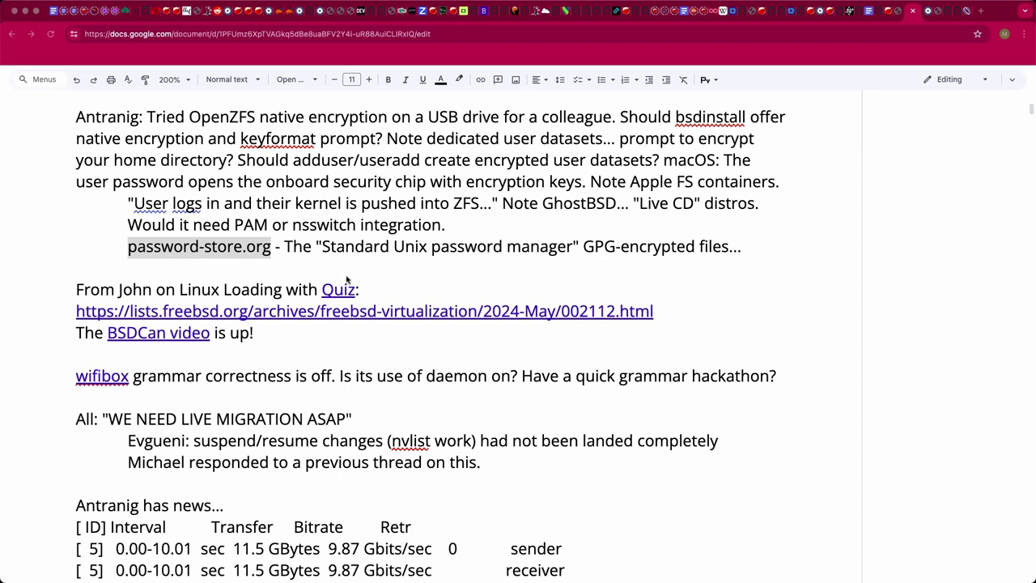
Step: Correct "password-store.org" to "passwordstore.org" at the start of the password manager line
double_click(207, 250)
left_click(207, 249)
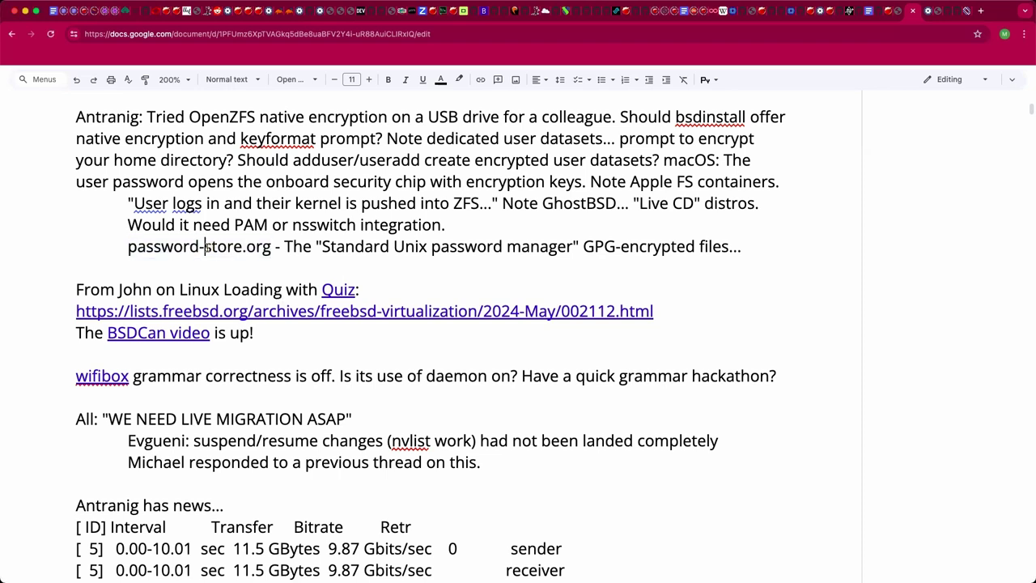
key("BackSpace")
key("Right")
key("Right")
key("Right")
key("Right")
key("Right")
key("Right")
key("Right")
key("Right")
key("Right")
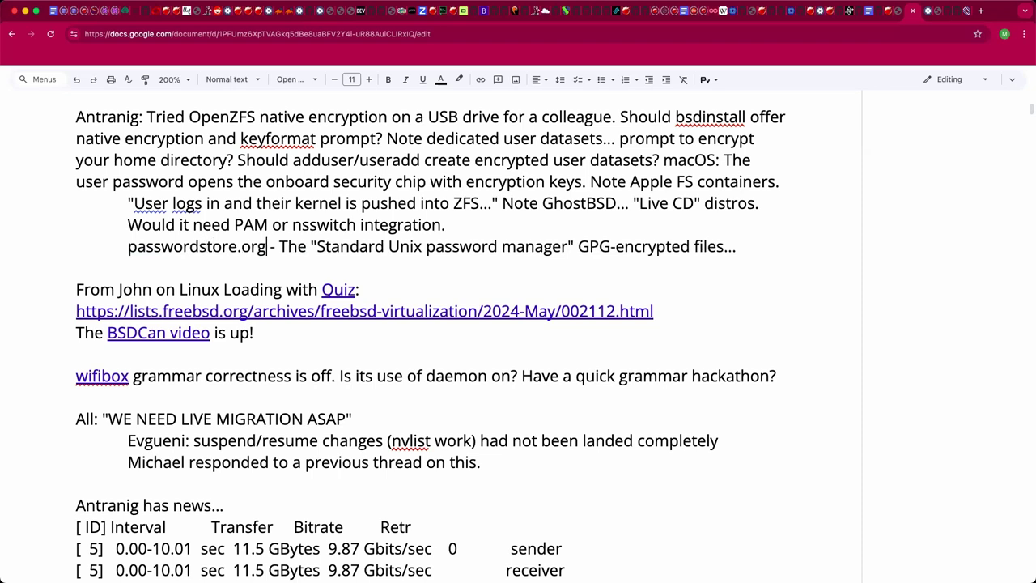
Step: Turn the text "passwordstore.org" into a hyperlink to its website
key("shift+Left")
key("shift+Left")
key("shift+Left")
key("shift+Left")
key("alt+shift+Left")
key("super+v")
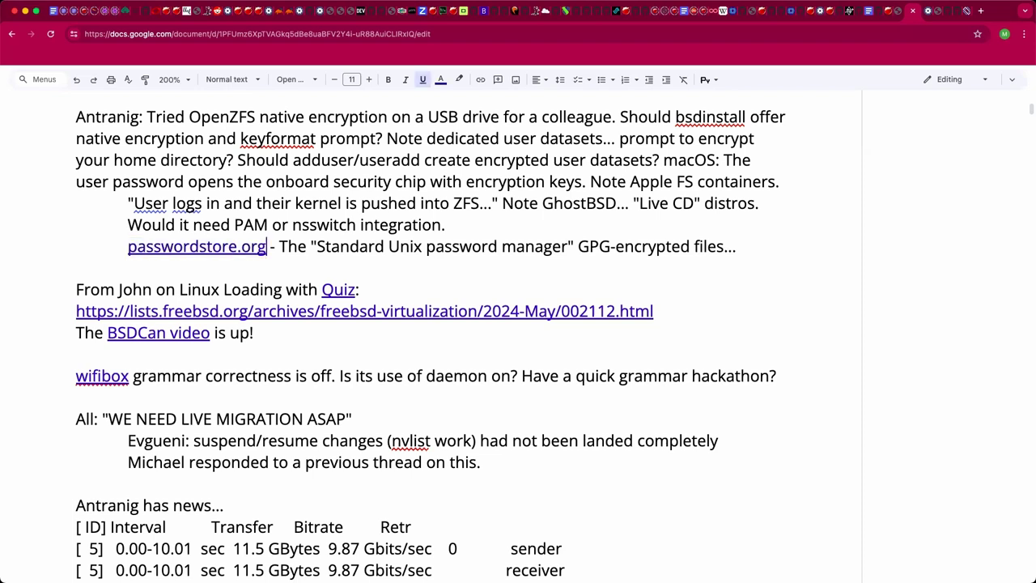
key("super+v")
key("BackSpace")
key("alt+BackSpace")
key("alt+BackSpace")
key("alt+BackSpace")
left_click(77, 268)
left_click(148, 247)
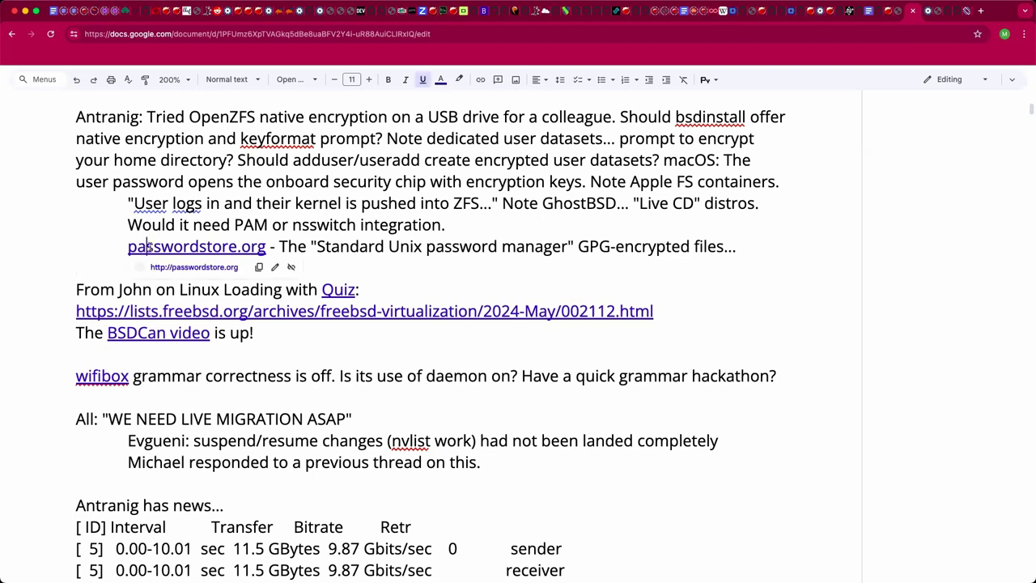
Step: Edit the passwordstore.org hyperlink, replacing its content with the copied address, and apply it
left_click(276, 267)
key("super+c")
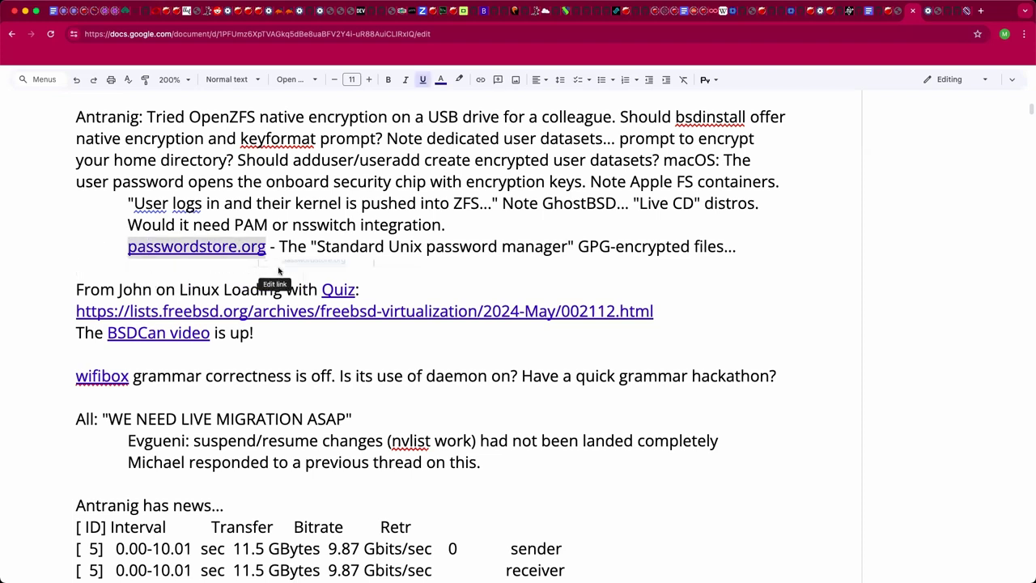
key("Tab")
key("BackSpace")
key("super+v")
key("Return")
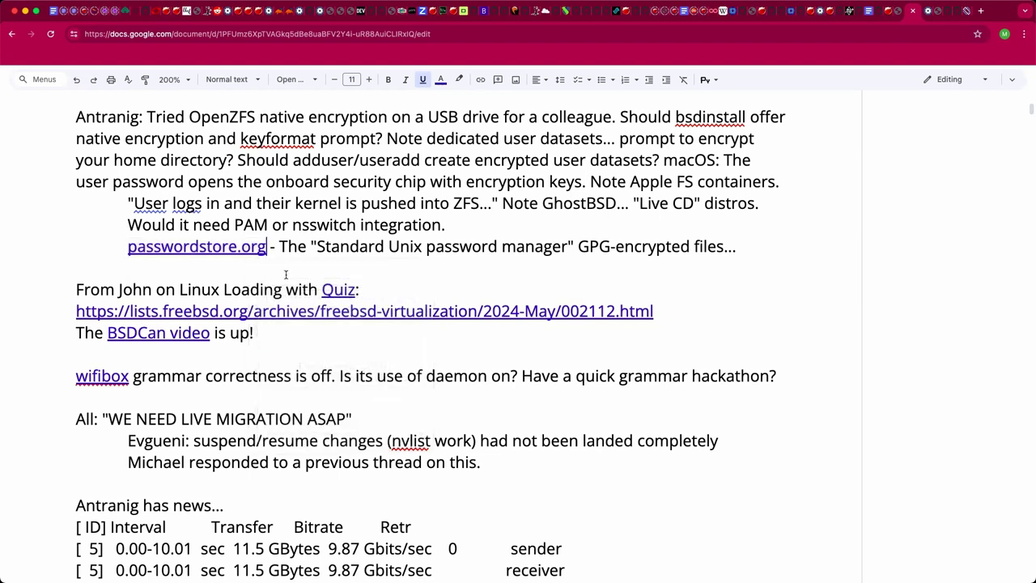
Step: Add the doubly indented line "From the author of WireGuard" below the passwordstore.org line
key("Down")
key("Tab")
key("Tab")
type("From the a")
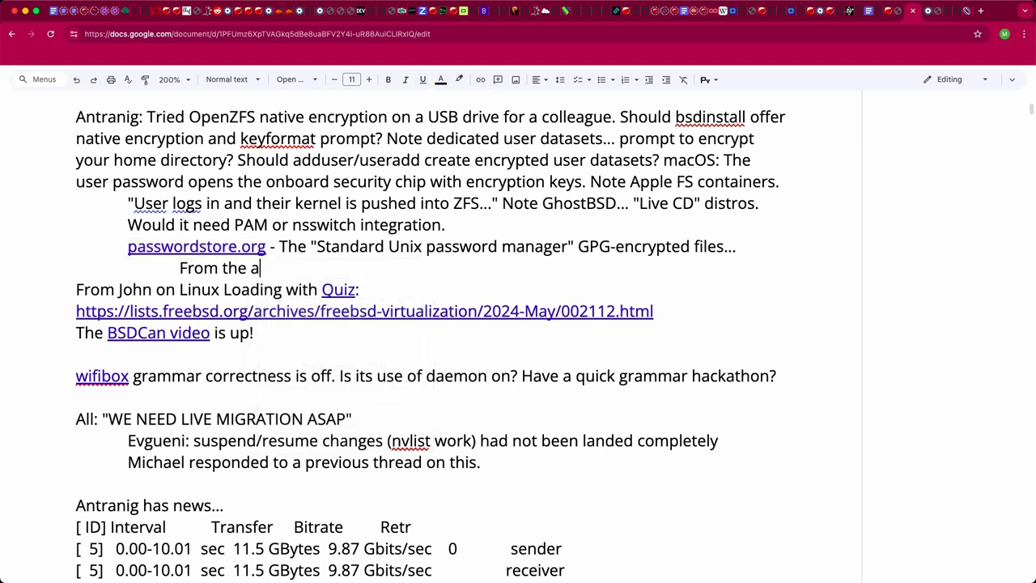
type("uthor of W")
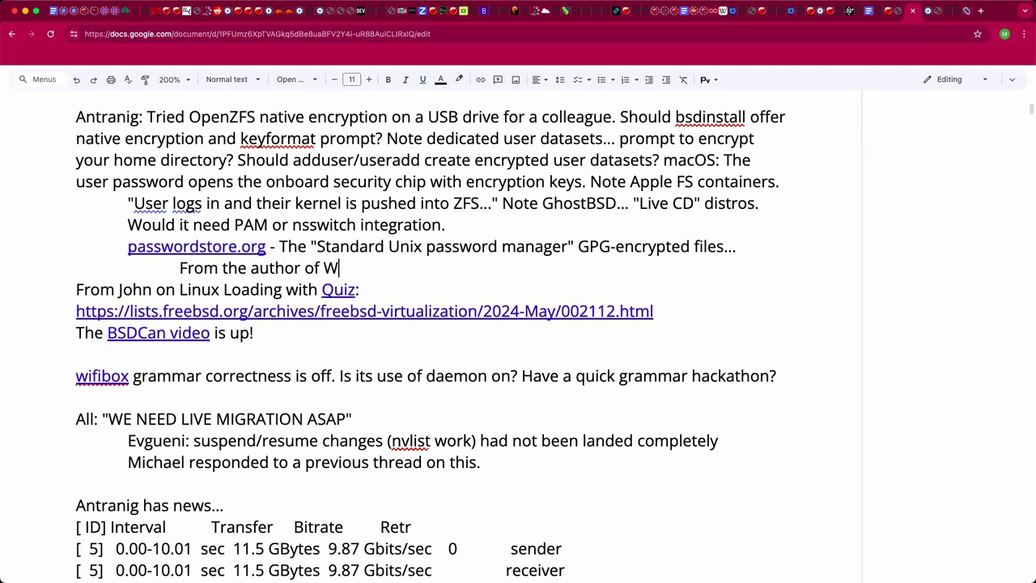
type("ireGuard.")
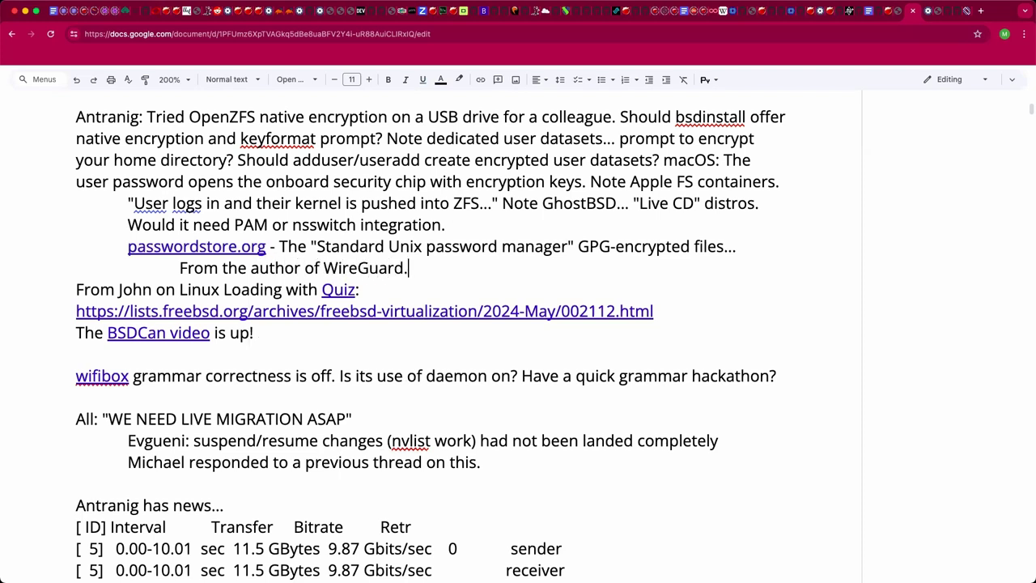
key("Return")
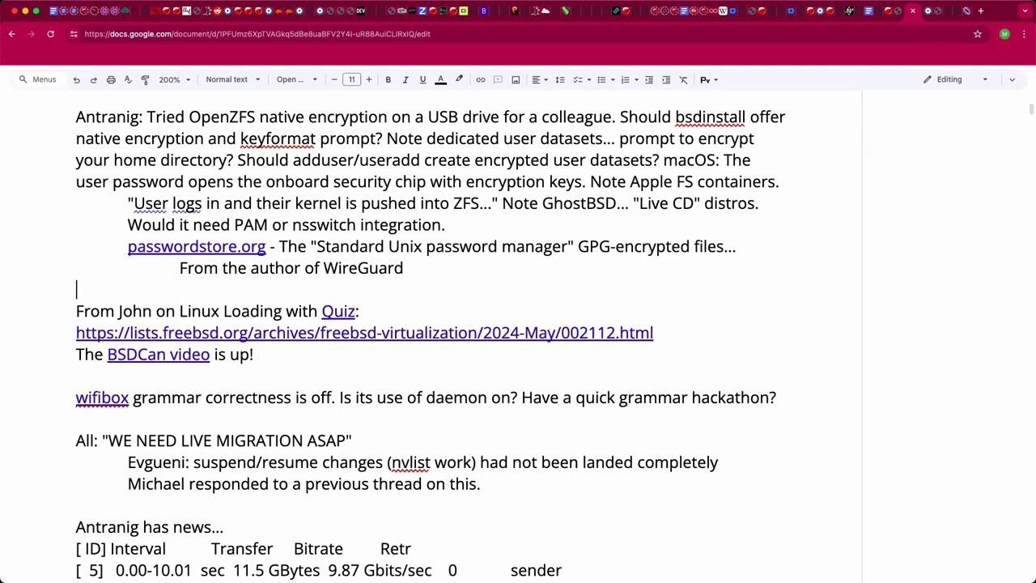
key("BackSpace")
key("BackSpace")
key("Return")
key("BackSpace")
Step: Add an indented, speaker-attributed note "May be missing proper boot loader support for encryption." below the WireGuard line, followed by an empty line
left_click(76, 311)
left_click(417, 277)
left_click(436, 291)
key("Tab")
type("Hans:")
type("May be missi")
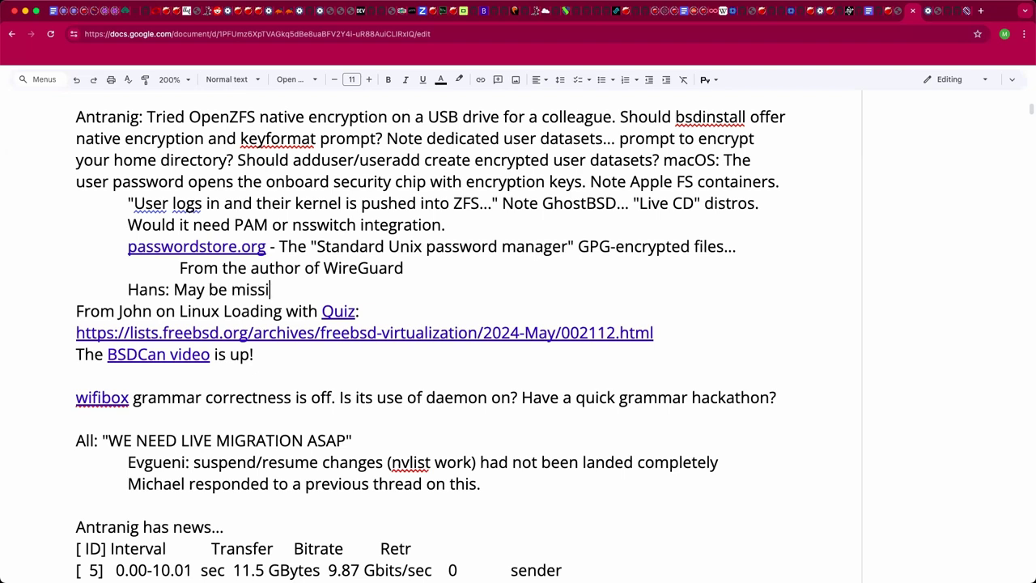
type("ng proper boot ")
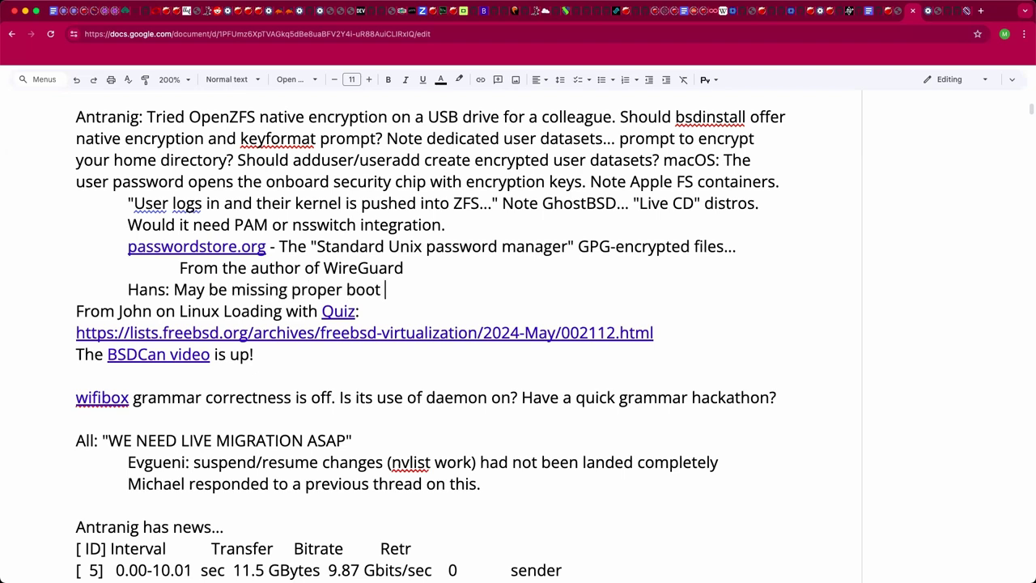
type("loader support for")
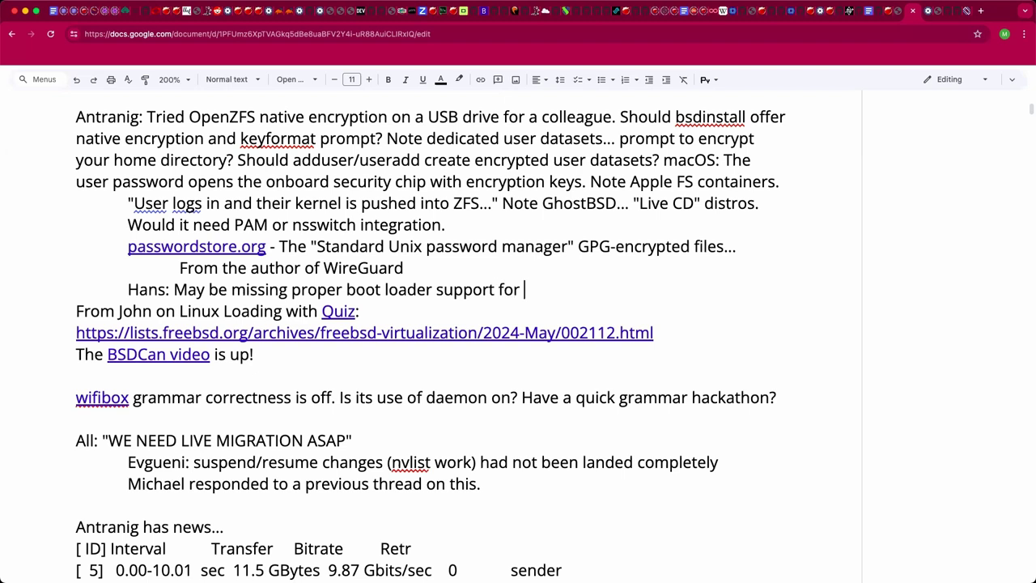
key("Return")
key("Left")
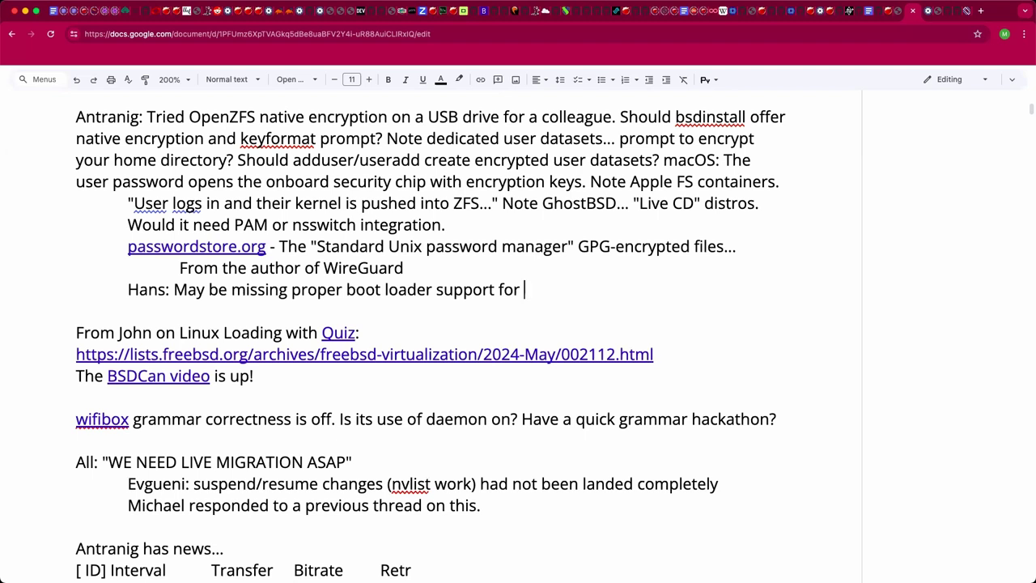
type("encryption.")
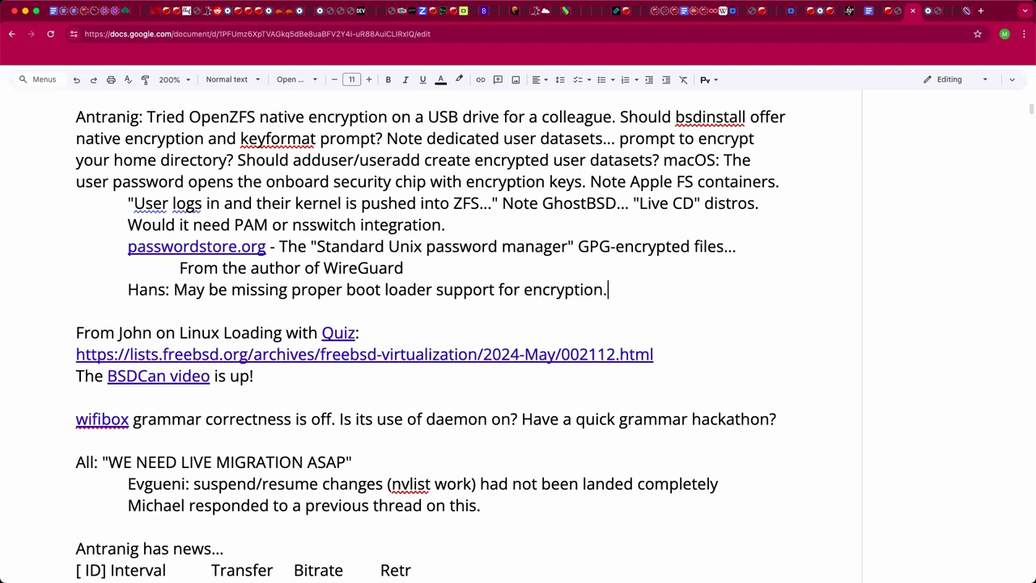
key("Down")
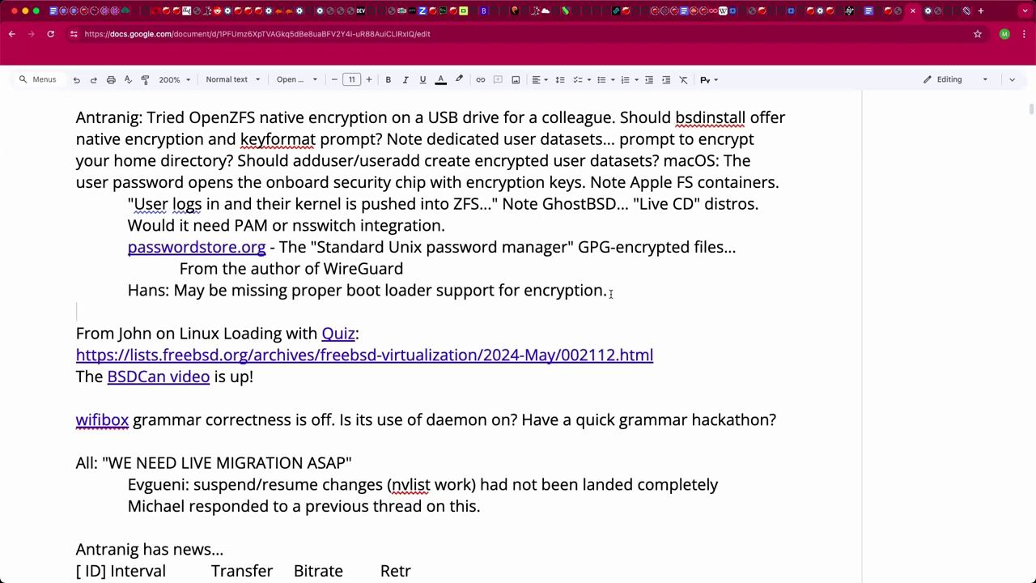
Step: Review the "WE NEED LIVE MIGRATION ASAP" topic and its suspend/resume notes
scroll(611, 293, "down", 2)
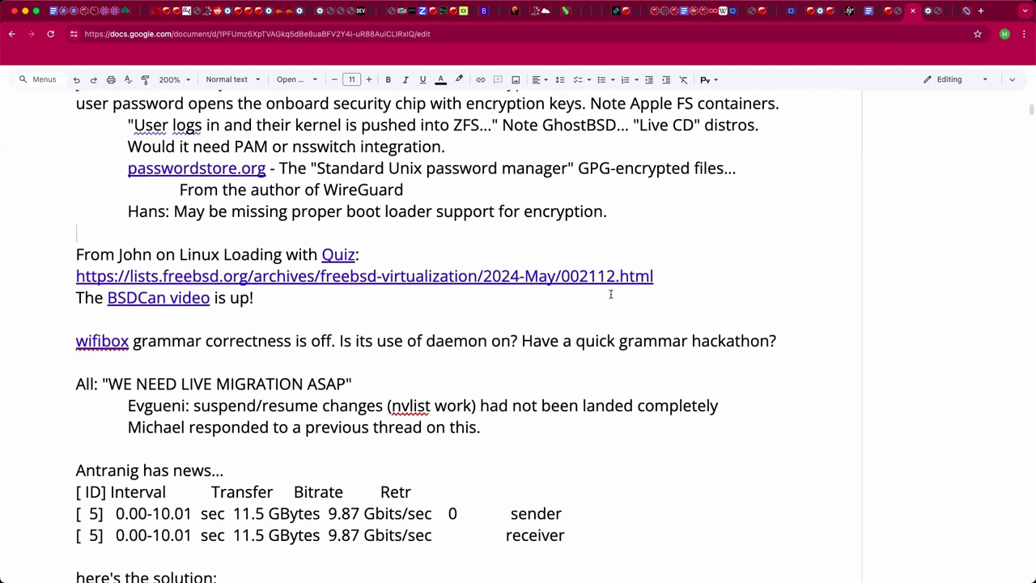
scroll(612, 293, "down", 3)
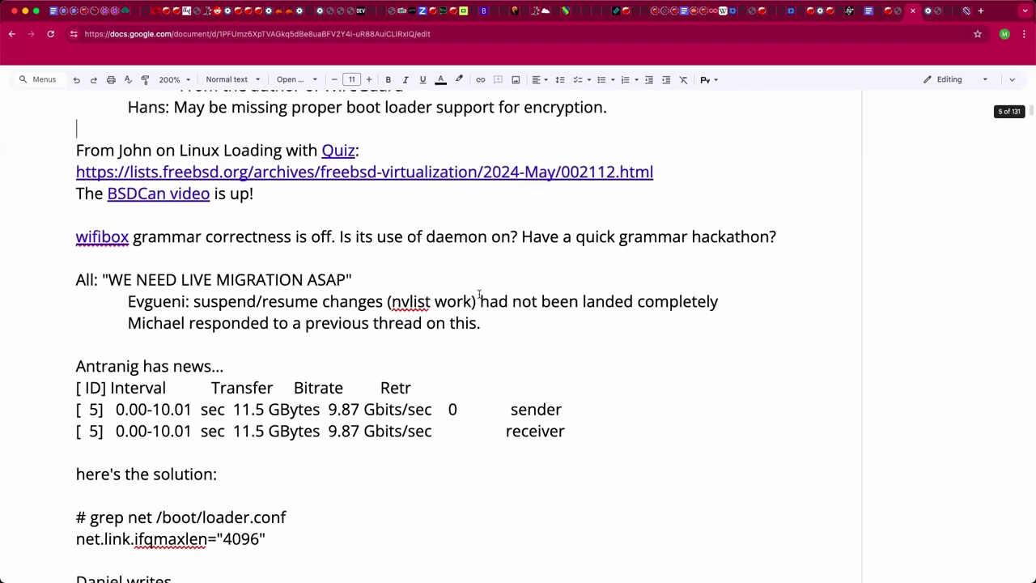
scroll(479, 295, "down", 5)
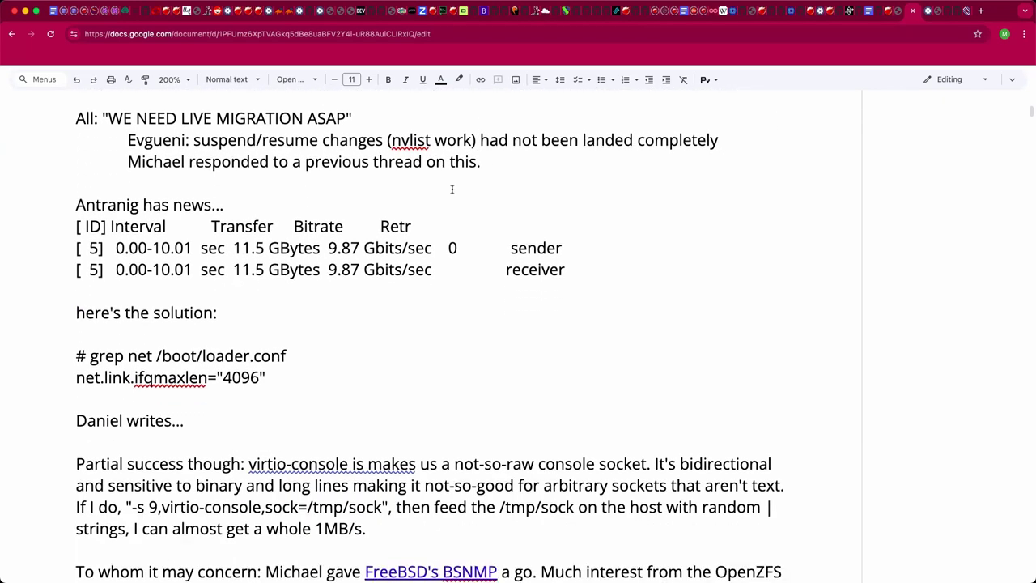
left_click(444, 114)
scroll(444, 114, "down", 1)
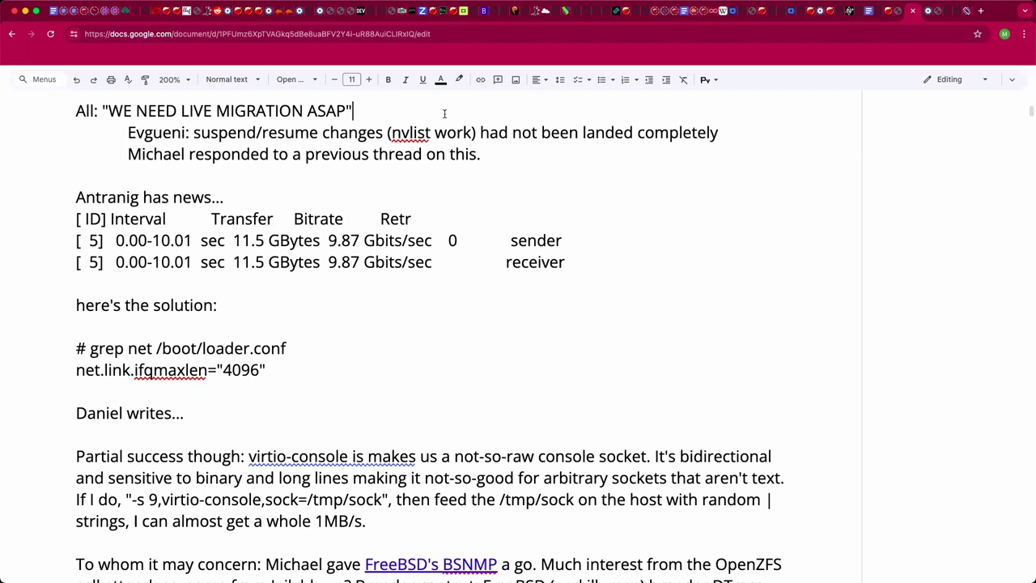
key("Down")
key("Down")
key("Down")
key("Right")
key("Up")
double_click(413, 130)
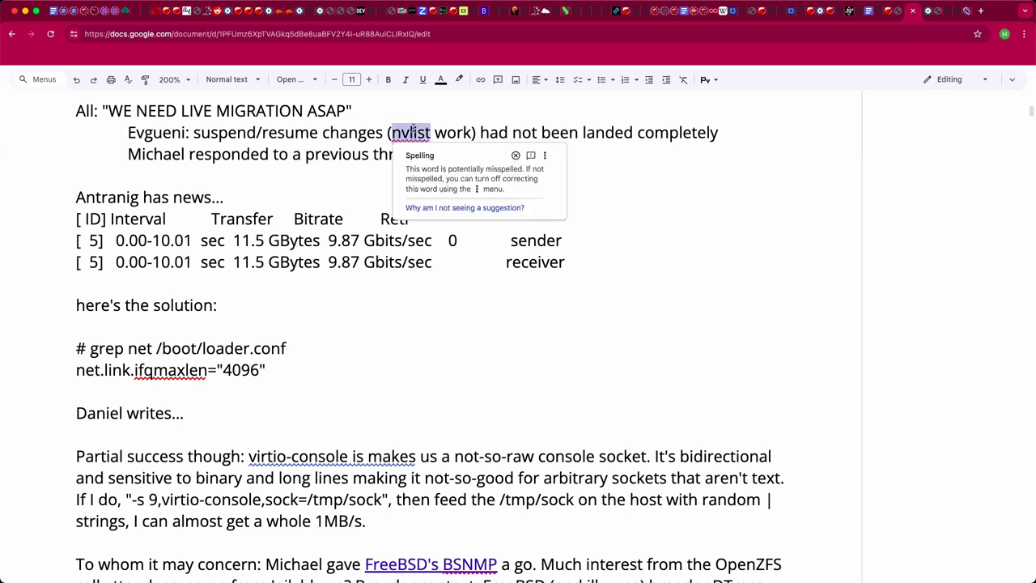
left_click(330, 136)
double_click(310, 175)
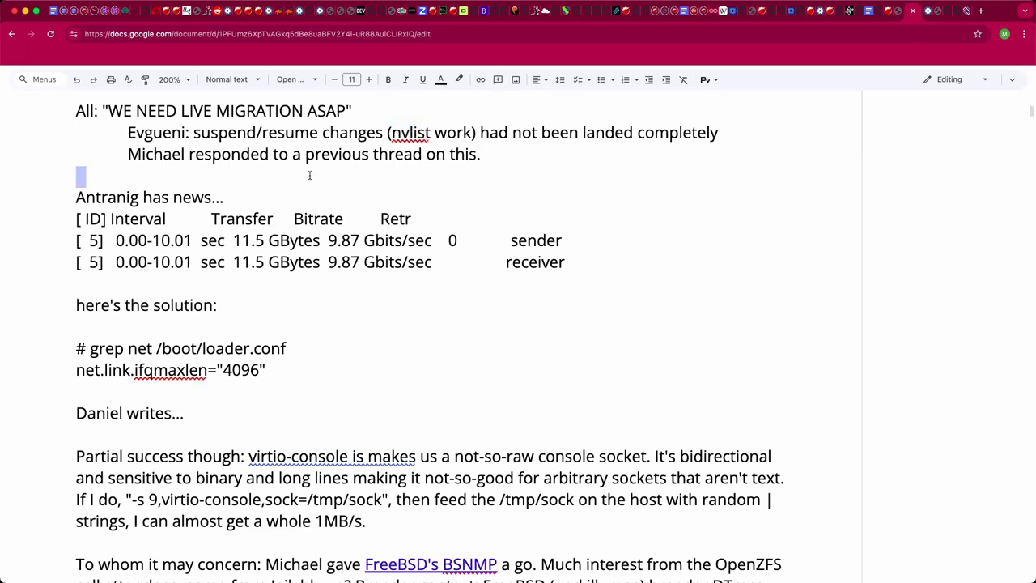
Step: Format the three-line Interval/Transfer/Bitrate output in Courier New at size 10
key("Right")
key("Down")
key("Down")
key("shift+Down")
key("shift+Down")
key("shift+Down")
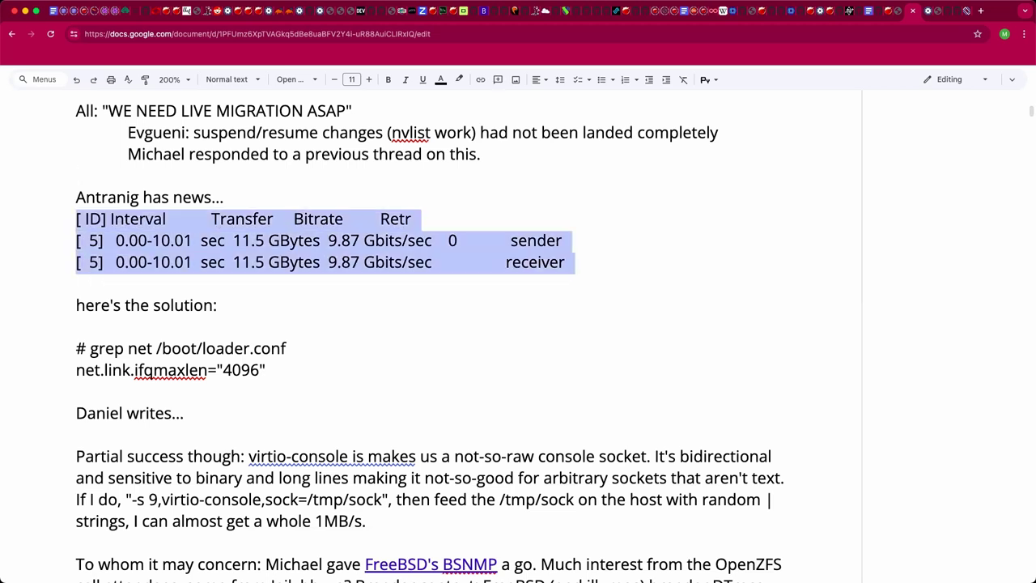
left_click(291, 84)
left_click(308, 144)
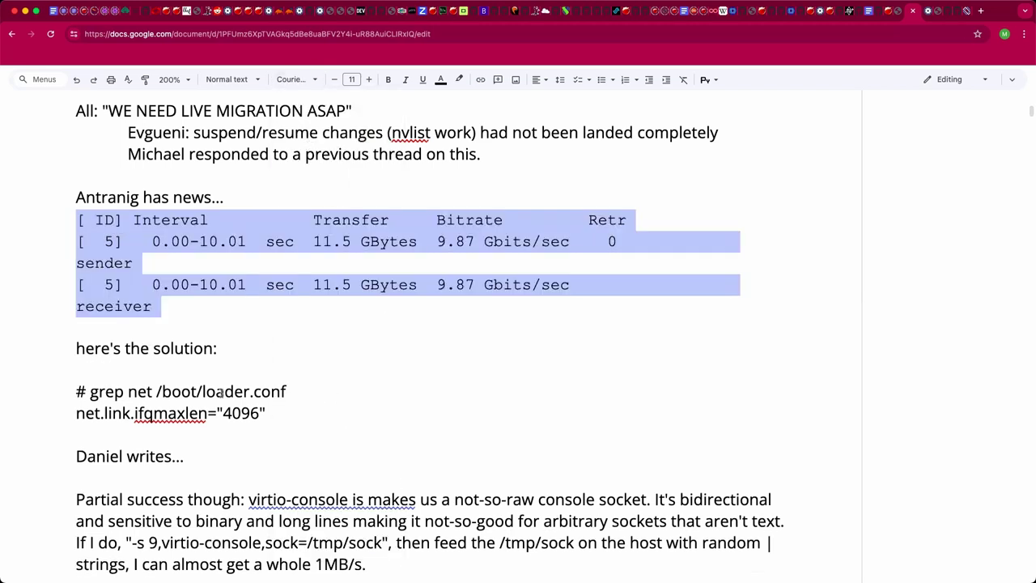
left_click(334, 79)
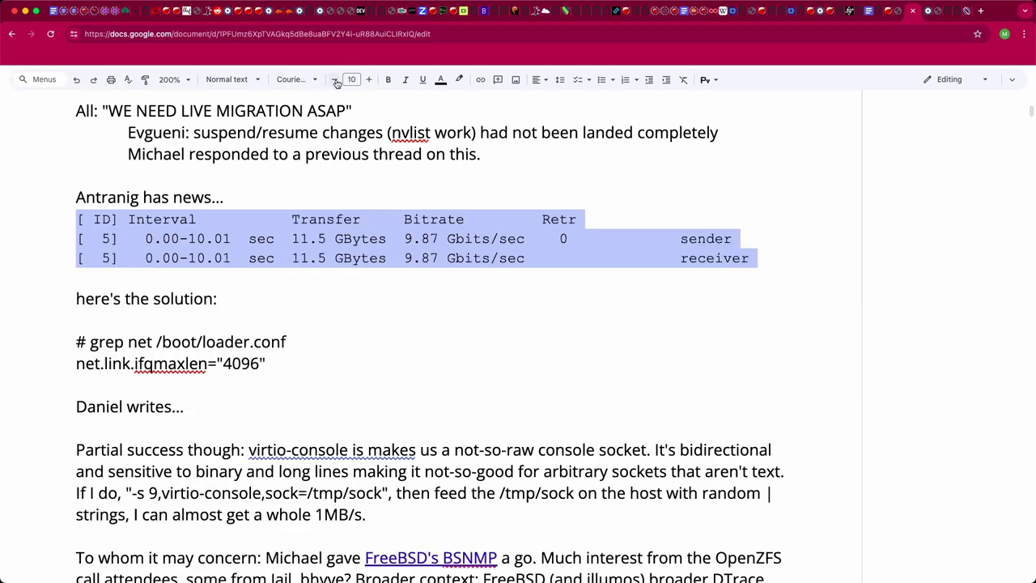
Step: Set the font of the "# grep net /boot/loader.conf" command and its output line to Courier New
left_click(178, 324)
key("Down")
key("shift+Down")
key("shift+Down")
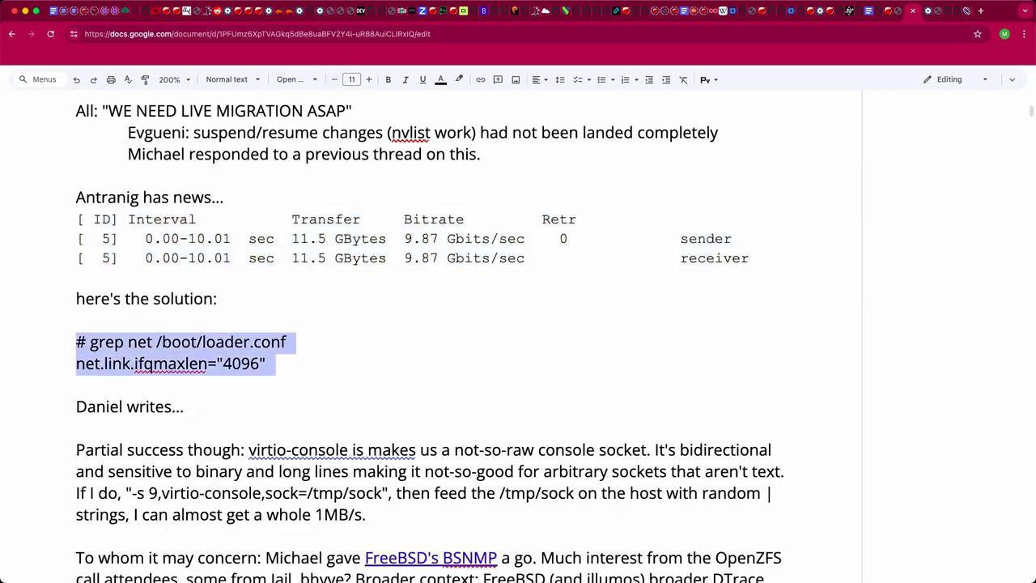
left_click(314, 81)
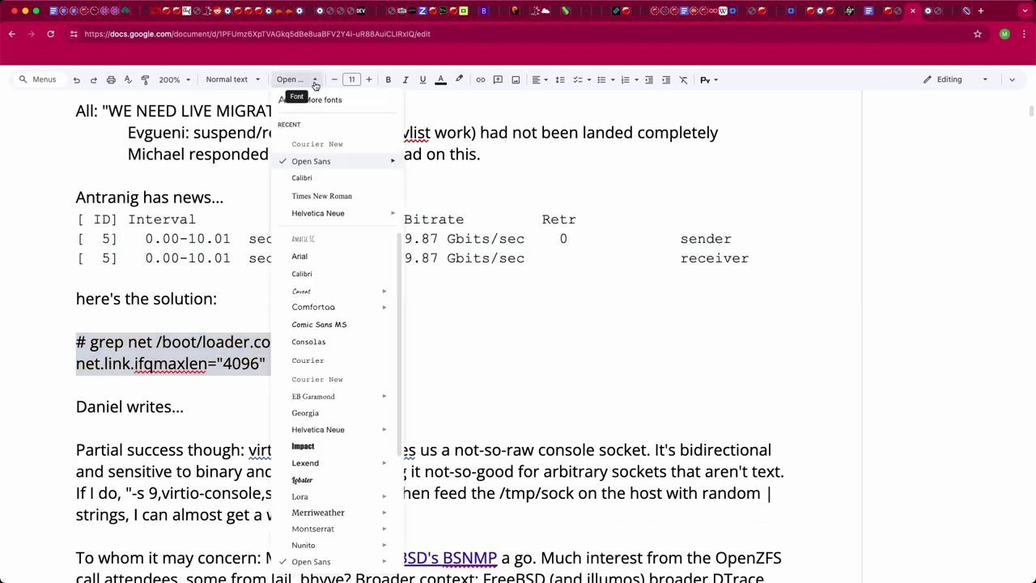
left_click(318, 145)
left_click(390, 371)
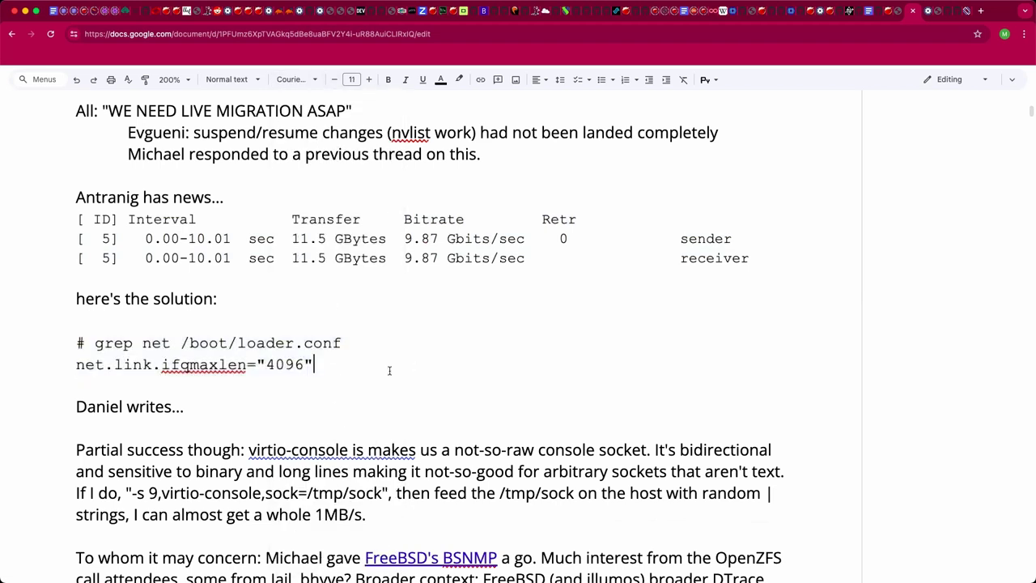
Step: Capitalize the first letter of "here's the solution:" to read "Here's the solution:"
key("Up")
key("Up")
key("Up")
key("Up")
key("Down")
key("shift+Right")
type("H")
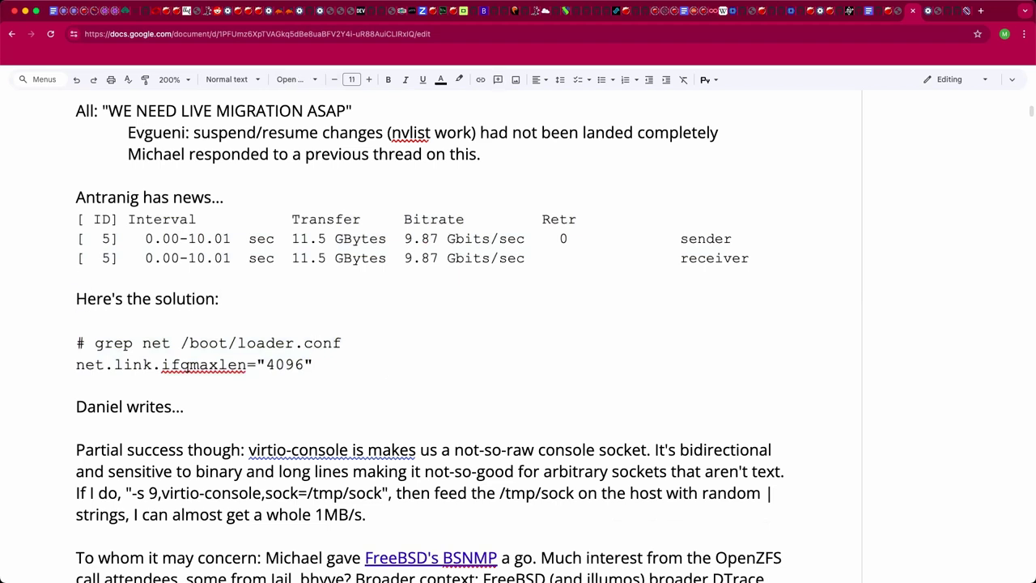
Step: Add an indented attendee-attributed note under the live migration topic reading "Note the FreeBSD commercial support page on the WiKi."
key("Up")
key("Up")
key("Up")
key("Up")
key("Up")
key("Up")
key("Tab")
type("Antranig: Note ")
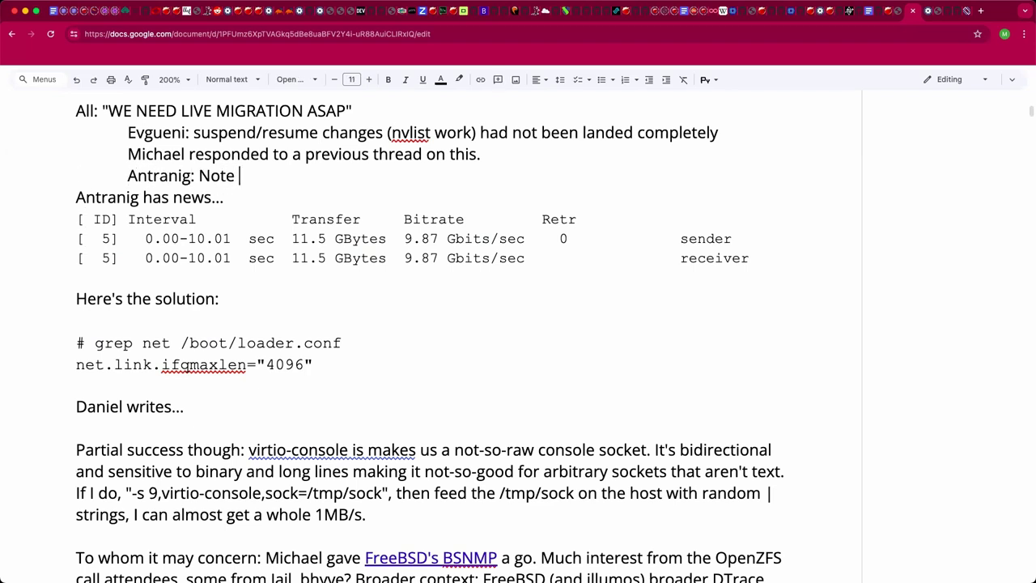
type("the FreeBSD ")
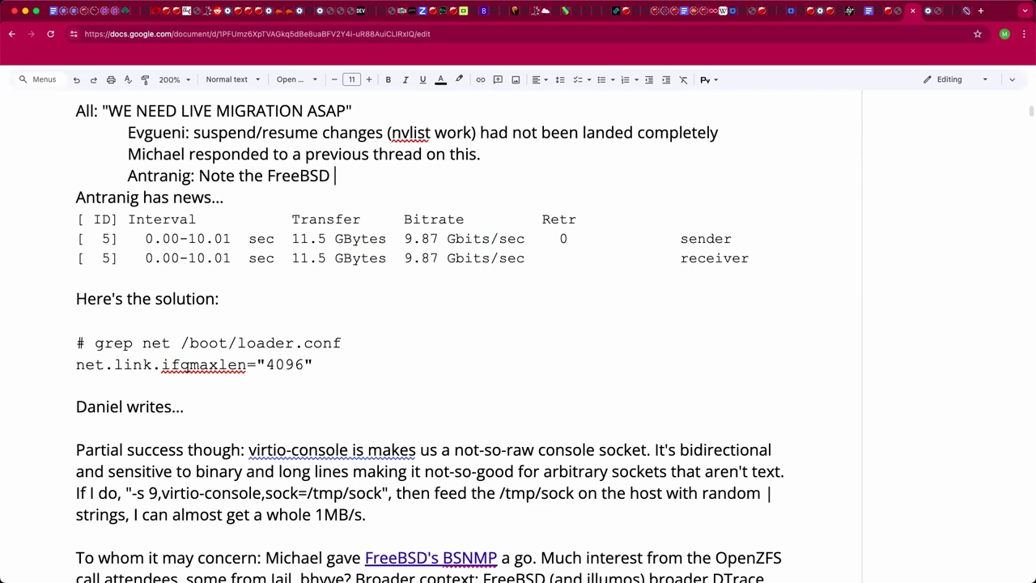
type("commercial s")
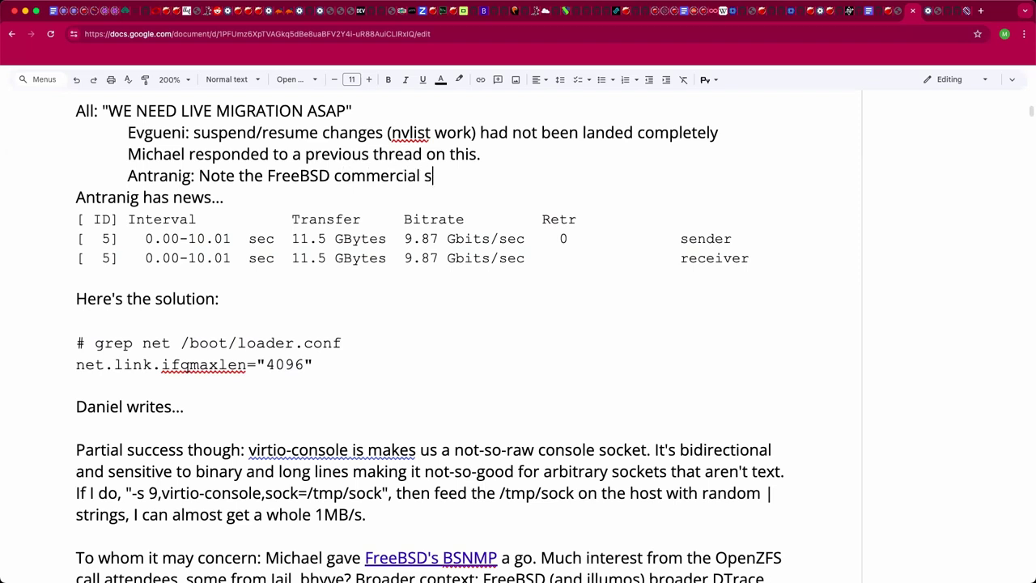
type("upport page on the ")
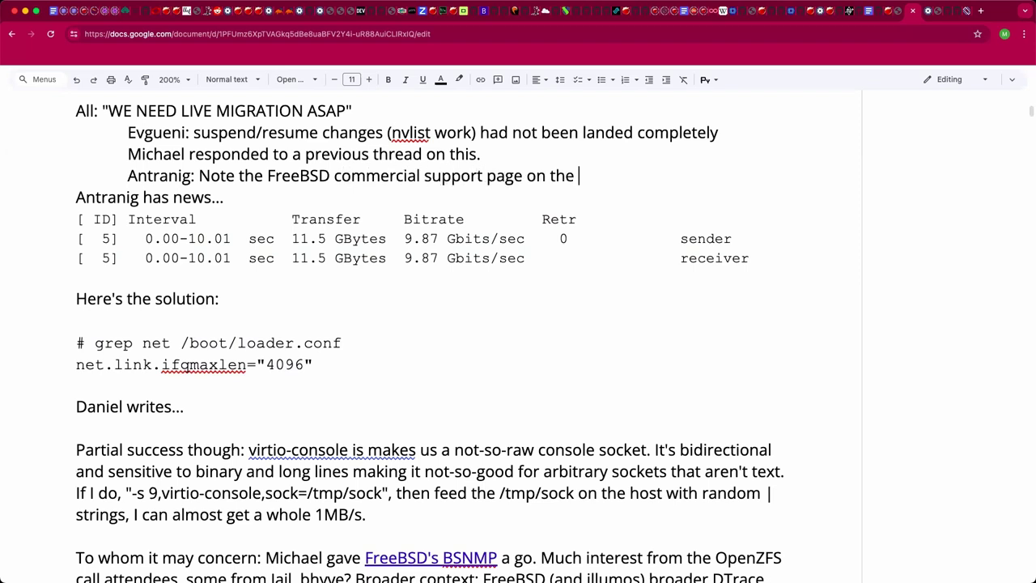
type("WiKi.")
key("Return")
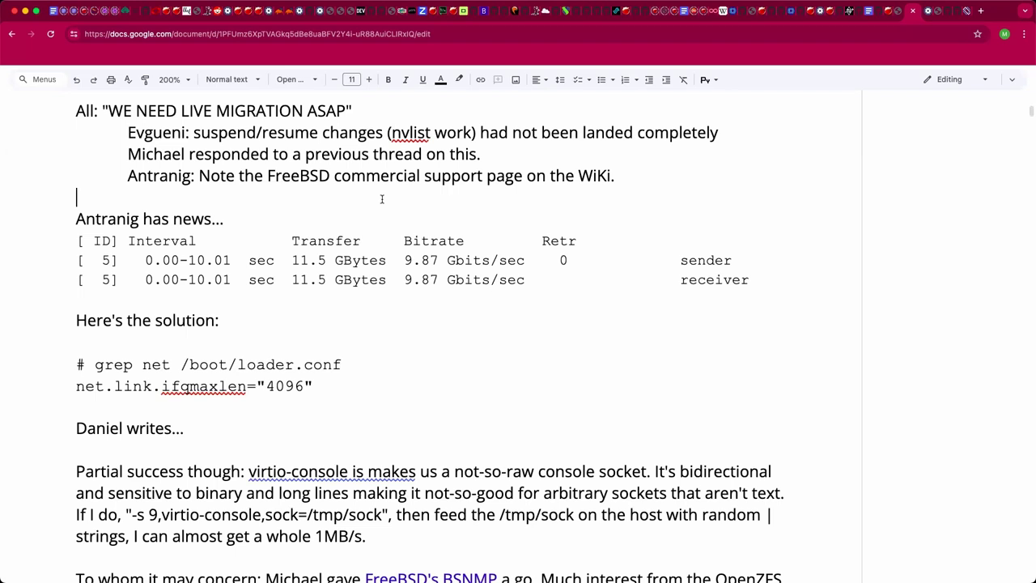
Step: Add the indented line Enterprise: "I want to pay someone to get me a response in 24 hours." below the commercial support note
key("Tab")
type("Enterprise:")
key("Return")
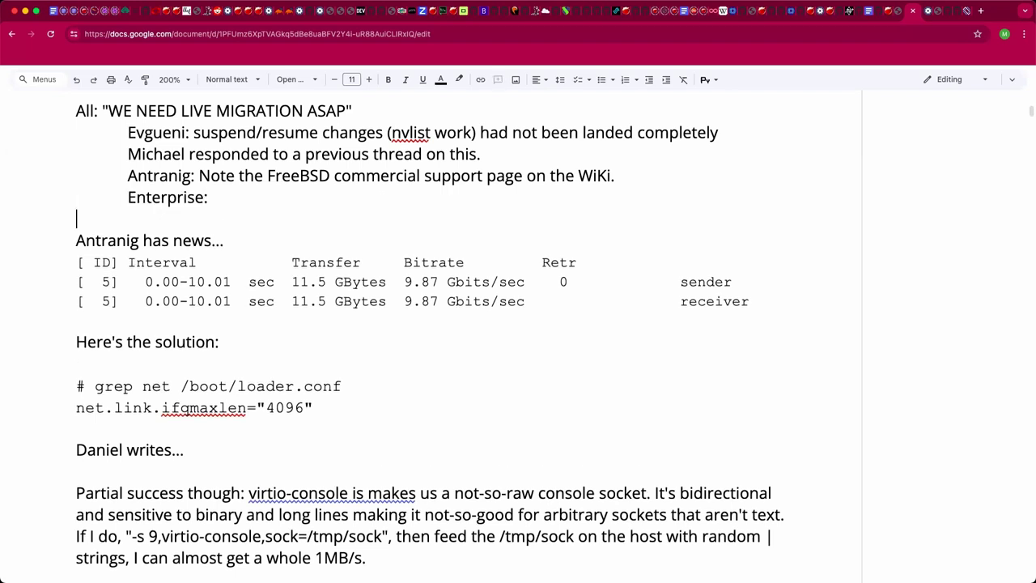
key("Left")
type("\"I want to pay someone t")
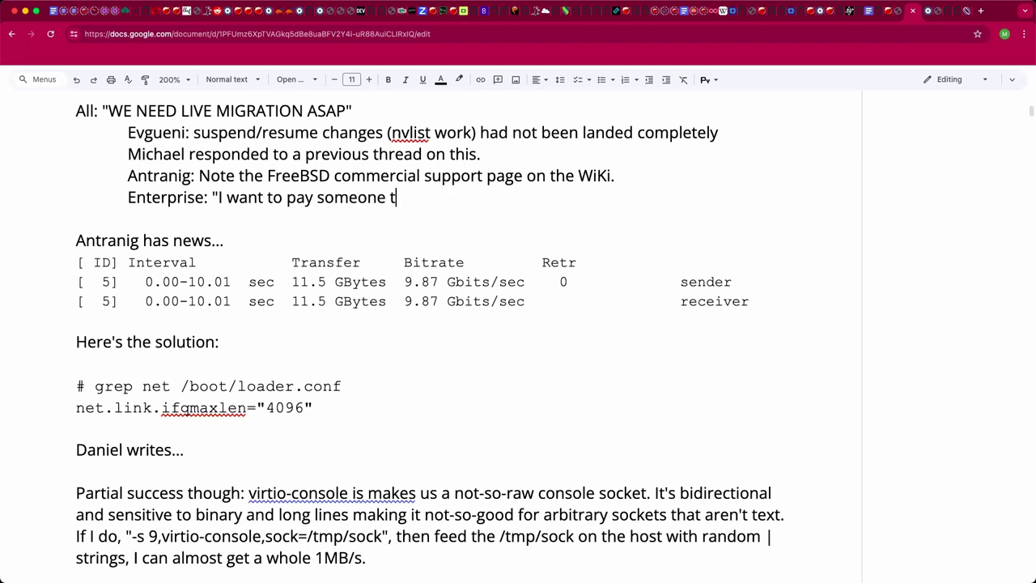
type("o get me a resonse")
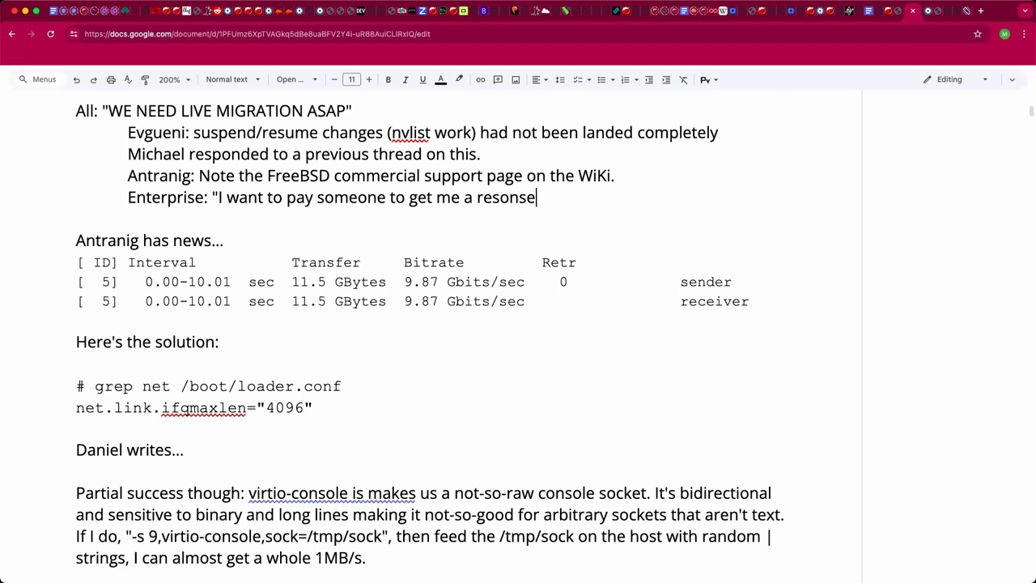
key("BackSpace")
key("BackSpace")
key("BackSpace")
key("BackSpace")
type("ponse in 20")
key("BackSpace")
type("4 hours")
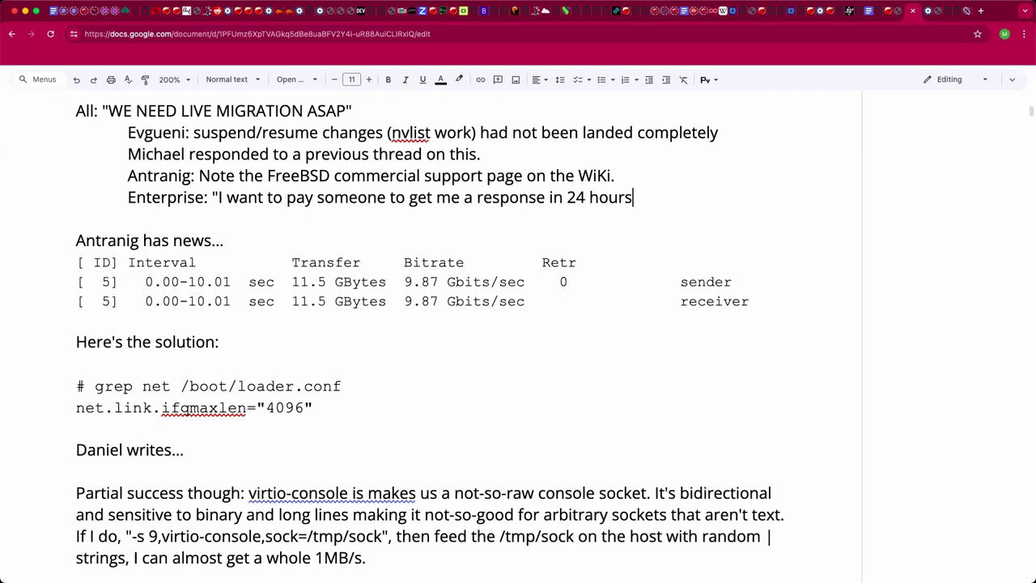
type(".\"")
key("Return")
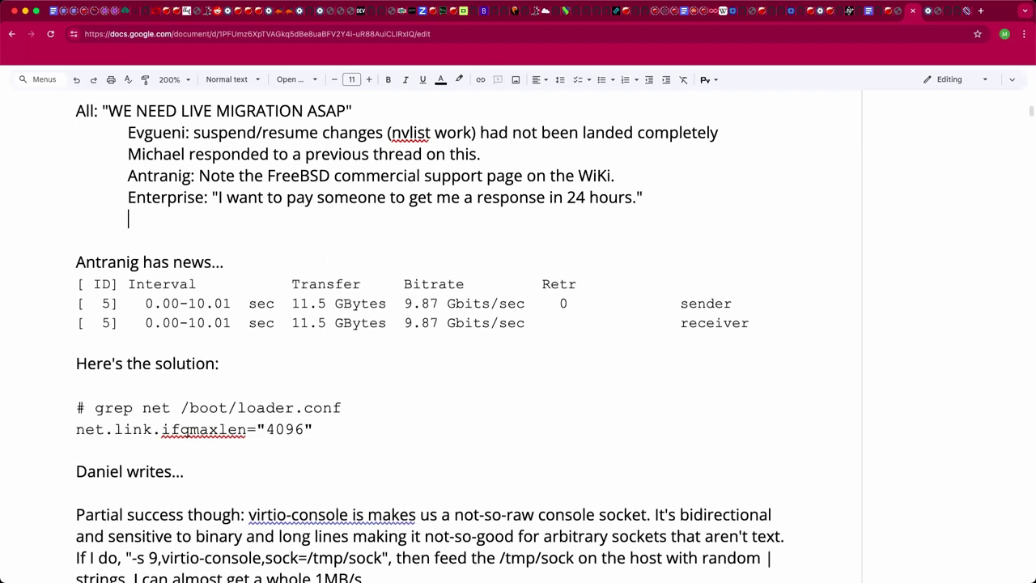
Step: Add the further-indented sub-note "Throat to choke, butt to kick." under the Enterprise line
key("Tab")
type("Throat to chock")
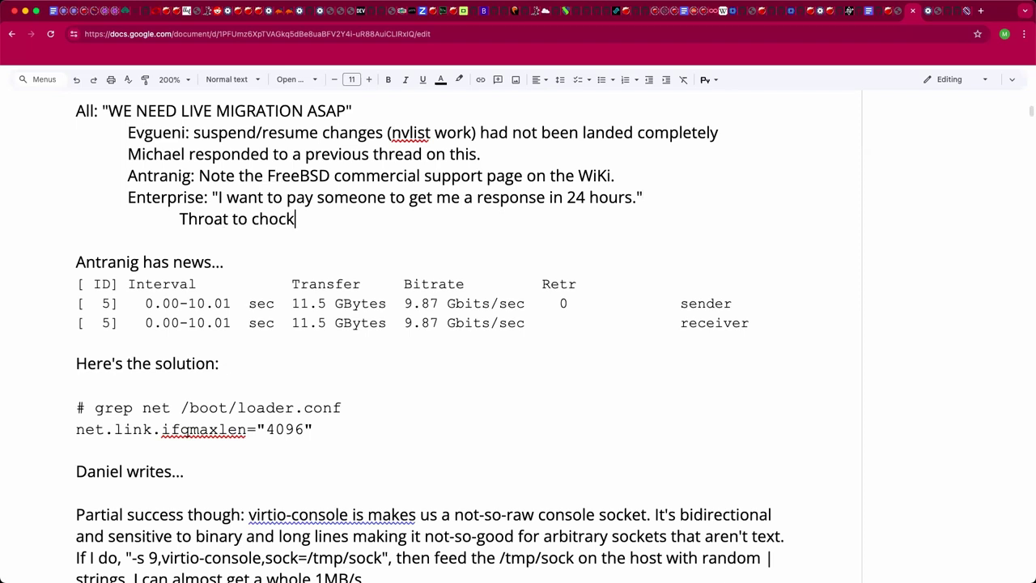
key("BackSpace")
type("ke,")
key("BackSpace")
key("BackSpace")
key("BackSpace")
type("ke, but")
type(" to")
key("BackSpace")
key("BackSpace")
key("BackSpace")
key("BackSpace")
type("t to kick.")
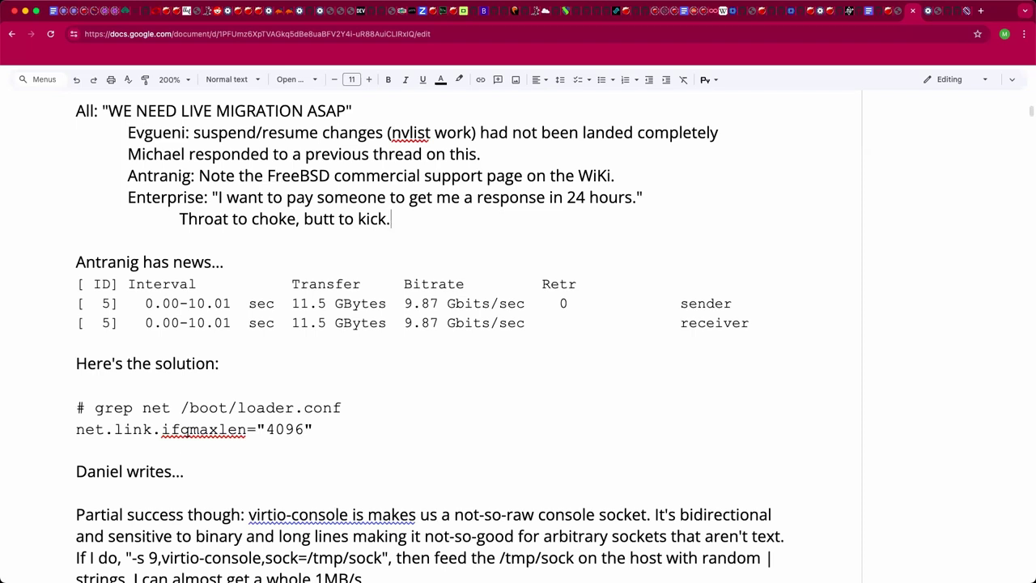
Step: Enclose the "Throat to choke, butt to kick." sub-note in double quotation marks
key("Home")
key("Right")
key("End")
key("Home")
key("Right")
key("Right")
type("\"")
key("Down")
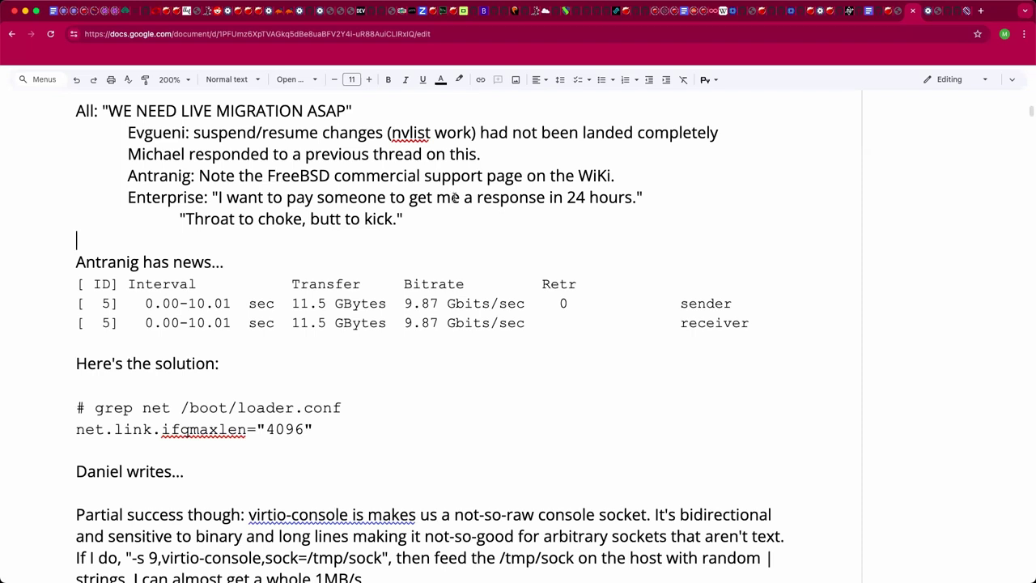
Step: Under the "has news..." heading, add the indented line "From last weeks' Jail/Zones call. Using NetGraph buddy for a bridge with three interfaces."
scroll(455, 197, "down", 1)
scroll(455, 197, "down", 7)
scroll(455, 197, "down", 1)
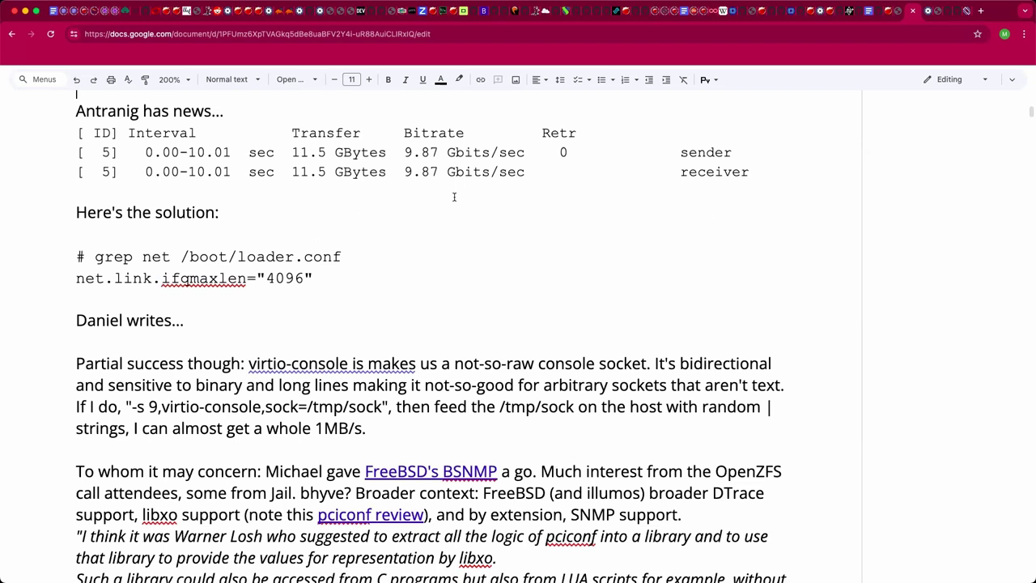
left_click(183, 111)
key("Right")
key("Right")
key("Right")
key("End")
key("Return")
key("Tab")
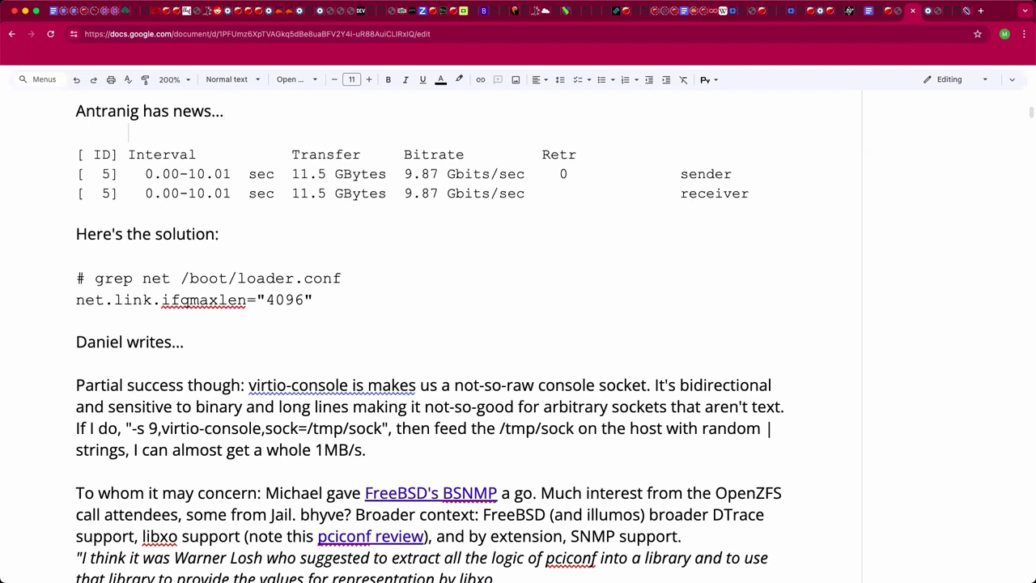
type("From last weeks' Jail/")
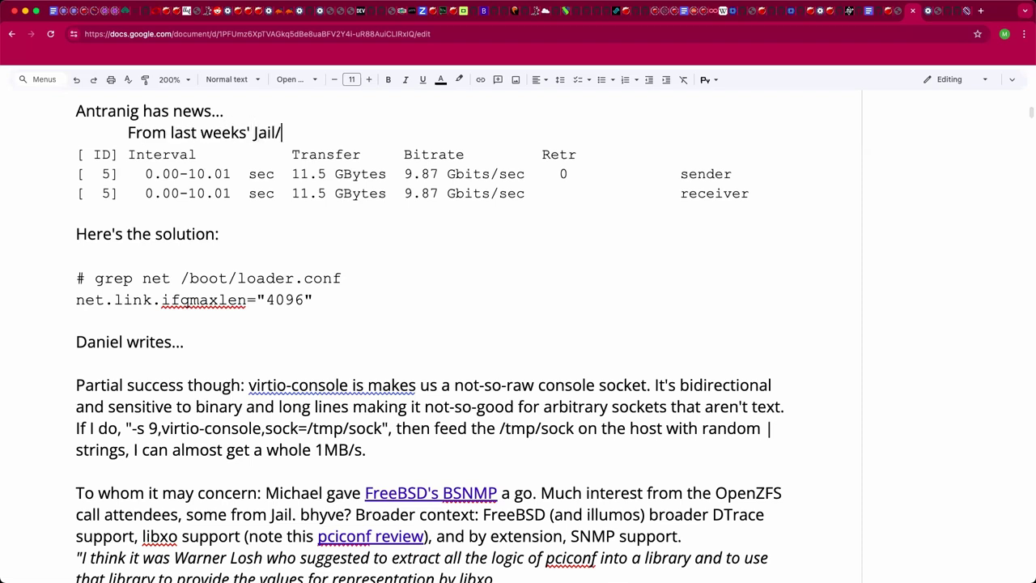
type("Zones call. U")
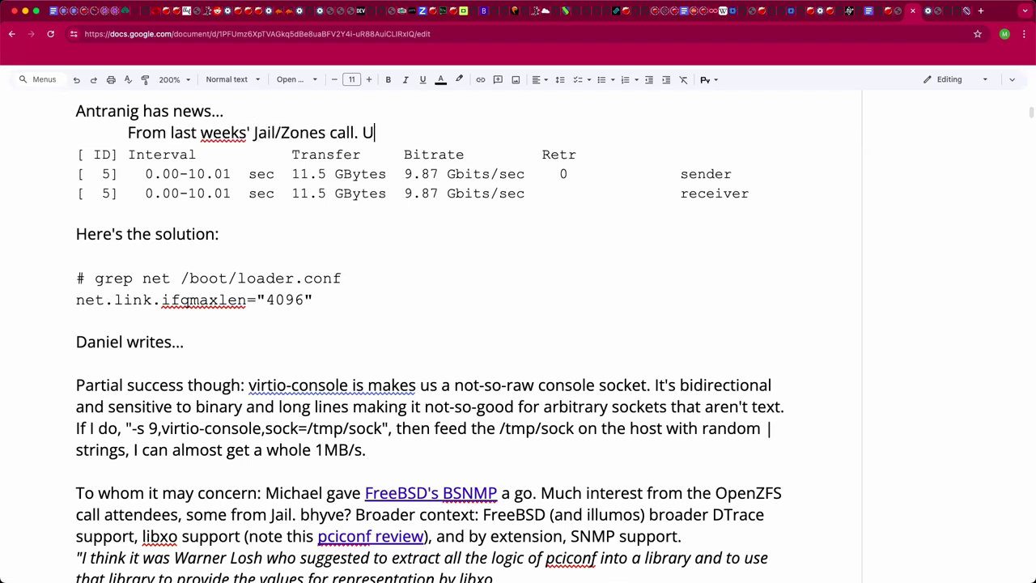
type("sing NetGraph buddy for a bridge with three intere")
key("BackSpace")
type("faces.")
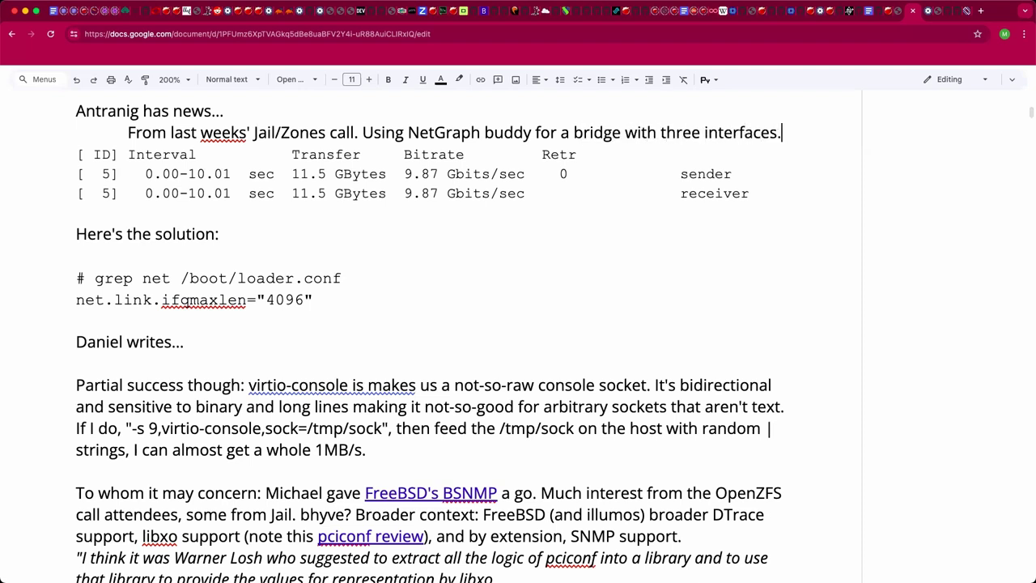
Step: Add the indented line "Retries were crazy. 10k's..." below the NetGraph note, with a blank line before the output table
key("Return")
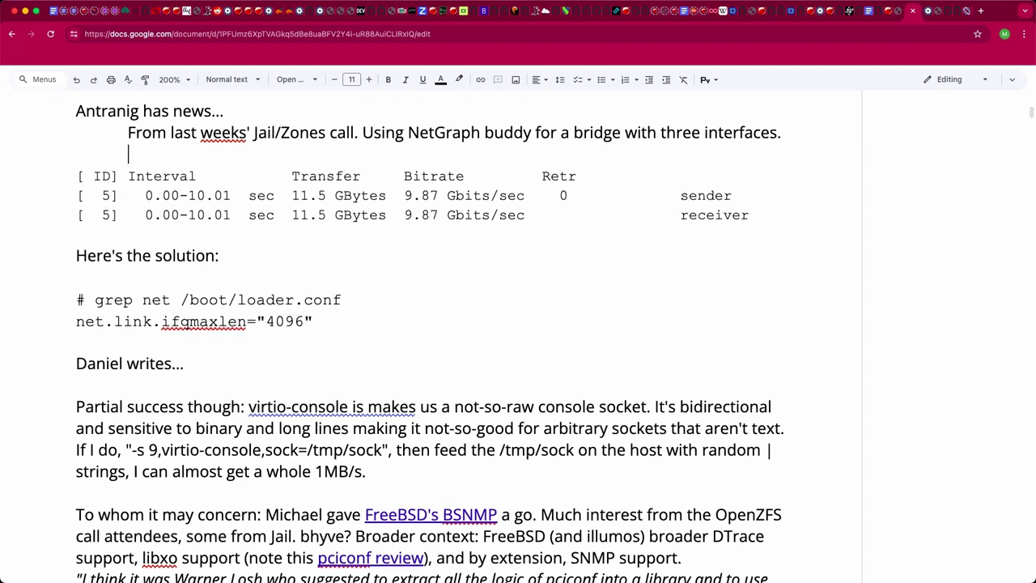
key("Return")
key("Up")
type("Retries were ")
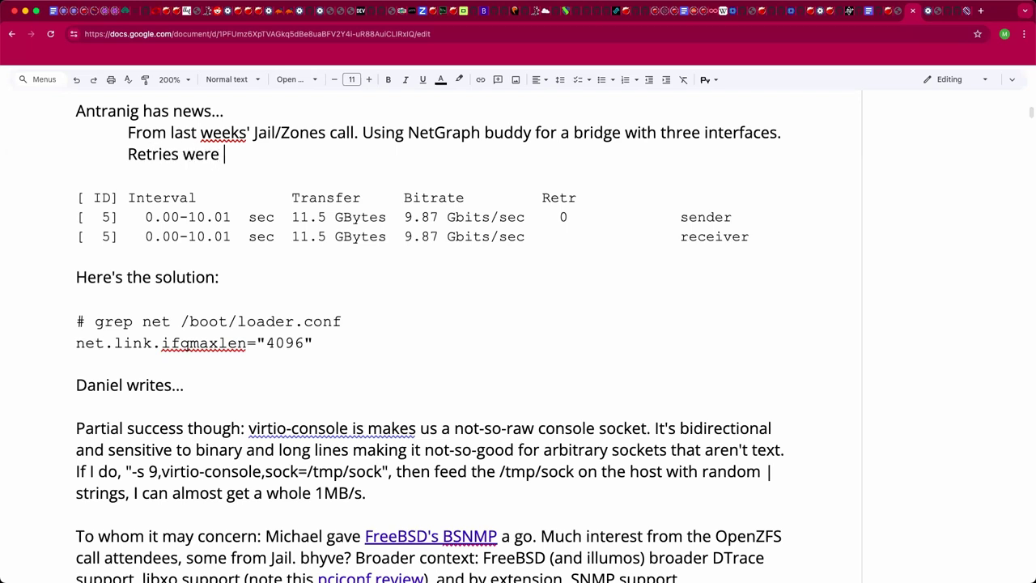
type("crazy. 10k's.")
key("BackSpace")
type("...")
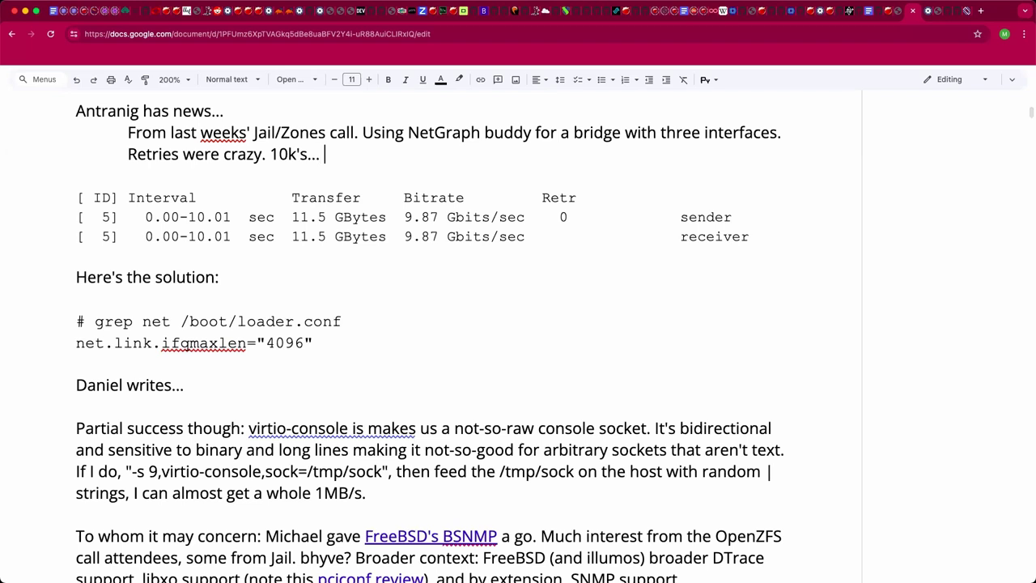
Step: Continue the retries line with the contact's first name followed by "on LinkedIn reached out."
type(" Yankik")
key("BackSpace")
key("BackSpace")
type("k on Likn")
key("BackSpace")
key("BackSpace")
type("nkedIn ")
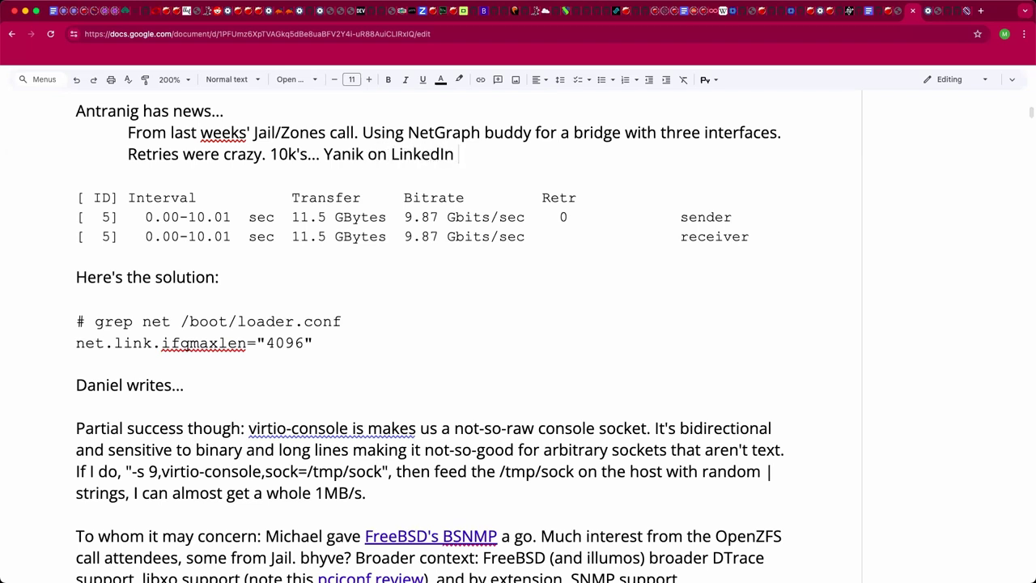
type("reached out.")
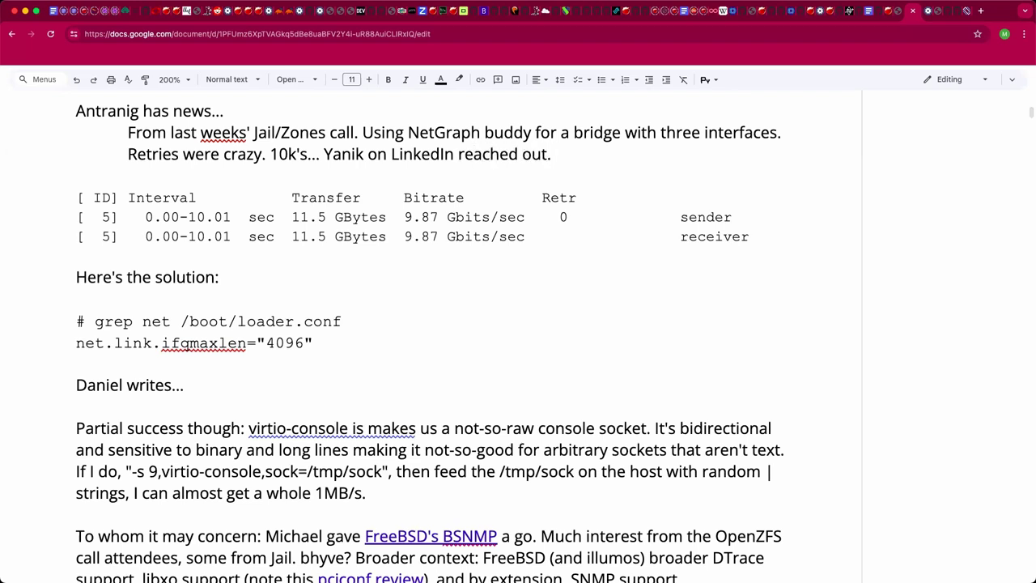
Step: Add the last-name initial after the LinkedIn contact's first name and insert the missing "c" in that name
left_click(369, 153)
type("G")
key("Down")
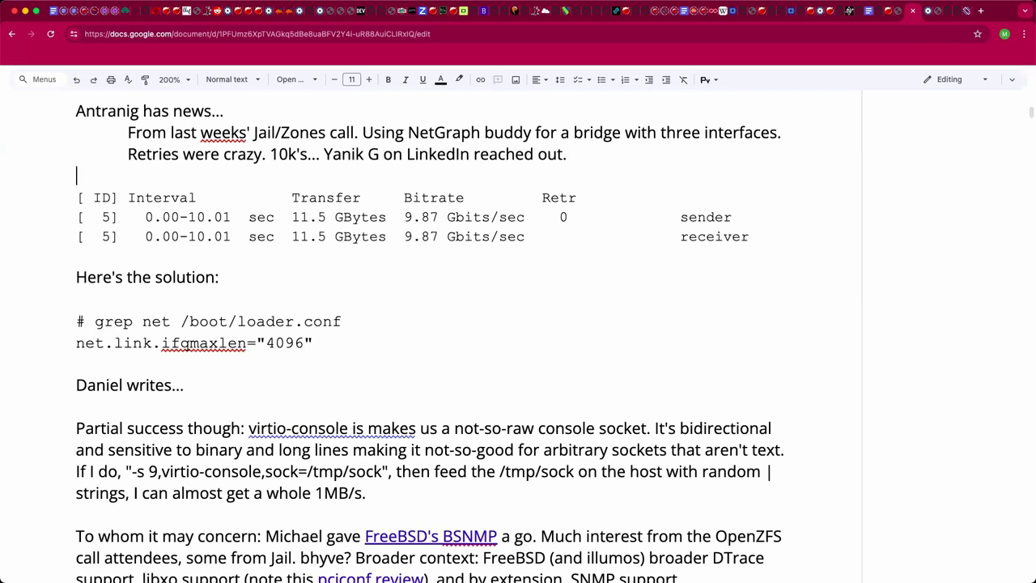
left_click(598, 153, "shift")
left_click(597, 153)
left_click(358, 154)
type("c")
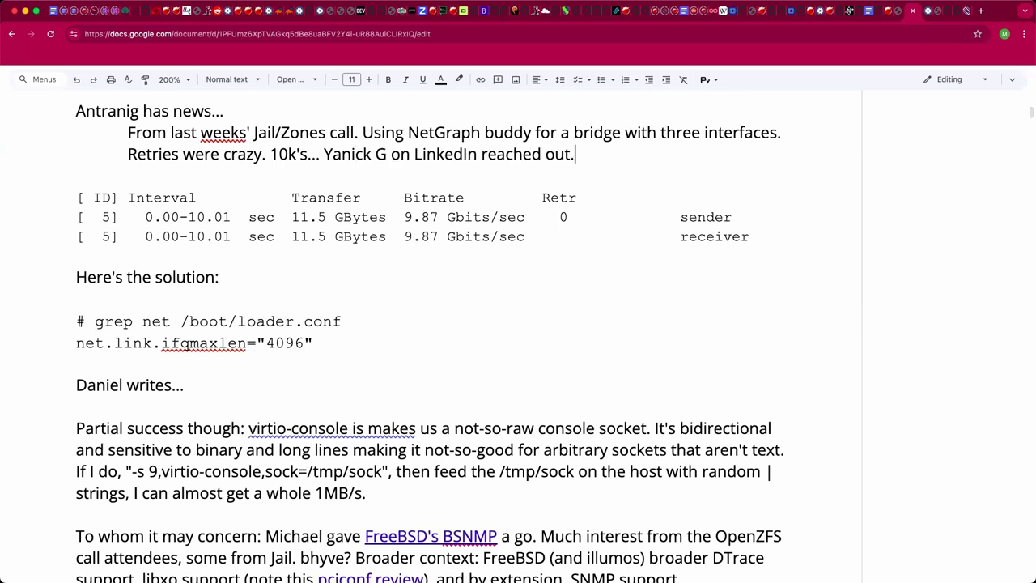
Step: Extend the LinkedIn sentence so it ends with "reached out with an abandoned review."
type("A")
key("BackSpace")
key("BackSpace")
key("BackSpace")
type("with an abandoned review.")
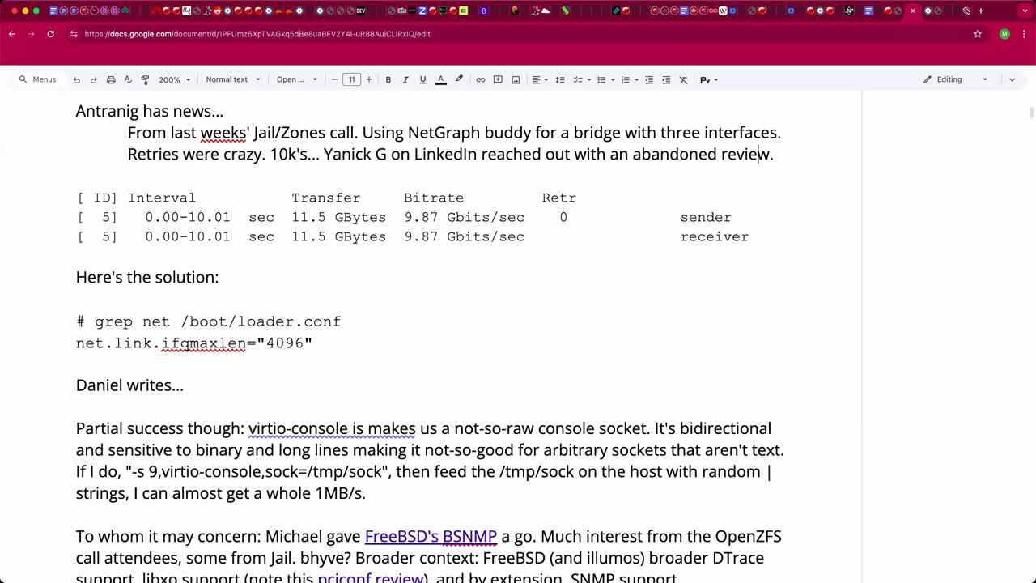
Step: Link the words "abandoned review" to the copied reviews.freebsd.org address
key("shift+Left")
key("shift+Left")
key("shift+Left")
key("shift+Left")
key("shift+Left")
key("shift+Left")
key("shift+Left")
key("shift+Left")
key("shift+Left")
key("shift+Left")
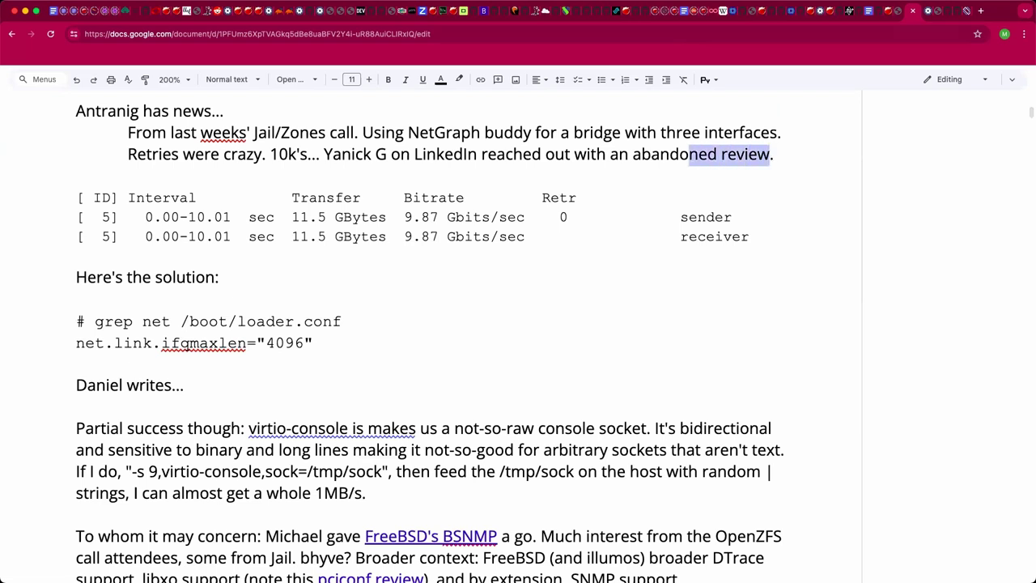
key("shift+Left")
key("shift+Left")
key("shift+Left")
key("shift+Left")
key("shift+Left")
key("shift+Left")
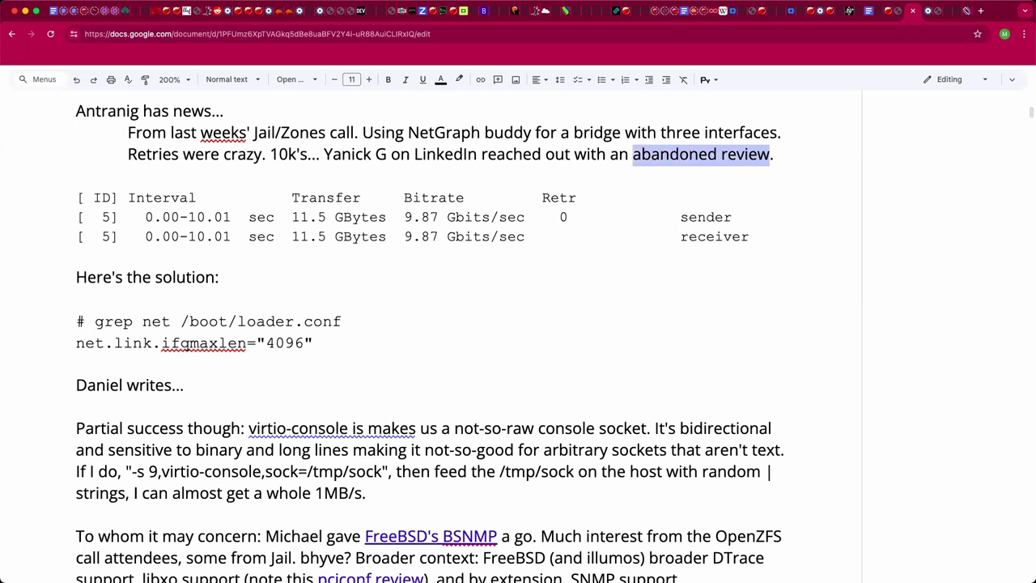
key("ctrl+k")
key("ctrl+v")
key("Return")
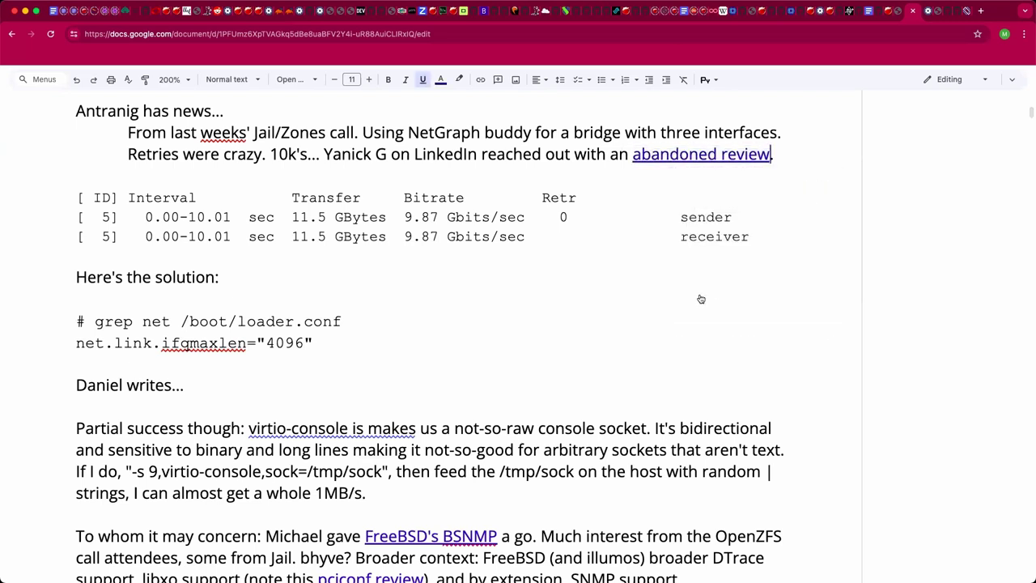
Step: Add the indented note "Default is 50." below the net.link.ifqmaxlen="4096" line, followed by a blank line
left_click(625, 328)
key("Down")
key("Down")
type("Default is 50.")
key("Return")
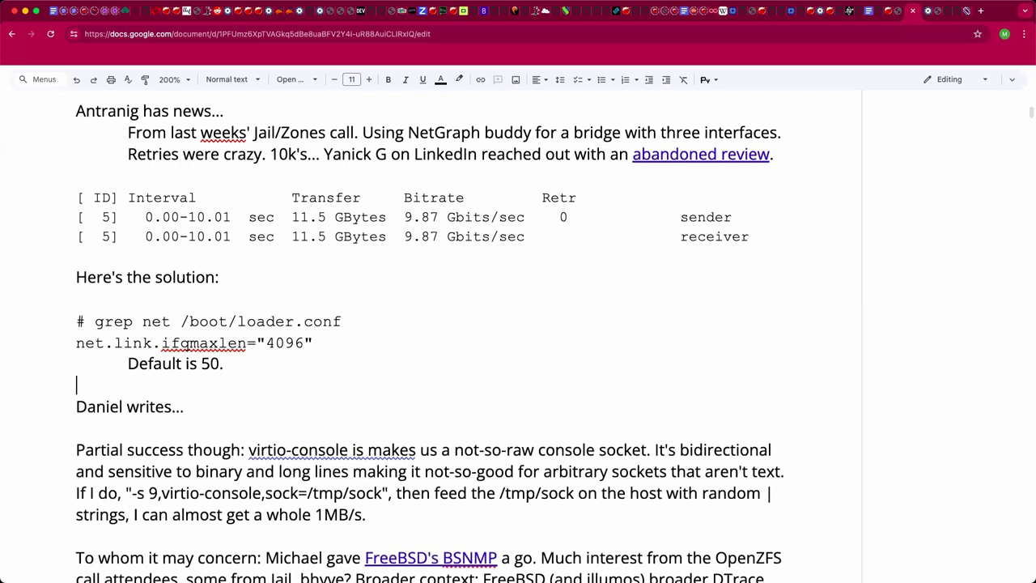
Step: Check the web address behind the "abandoned review" link
left_click(693, 157)
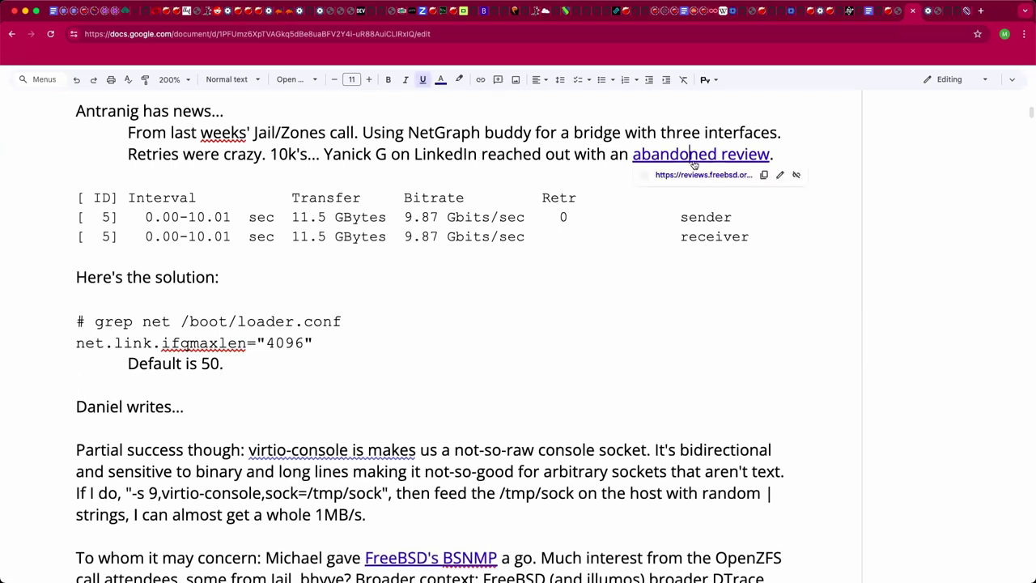
left_click(333, 363)
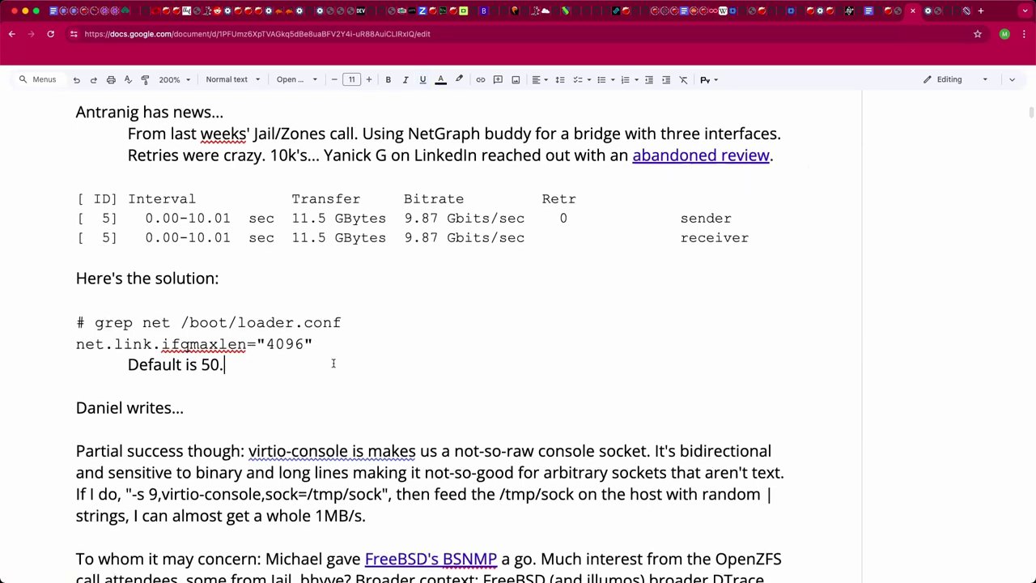
left_click(652, 156)
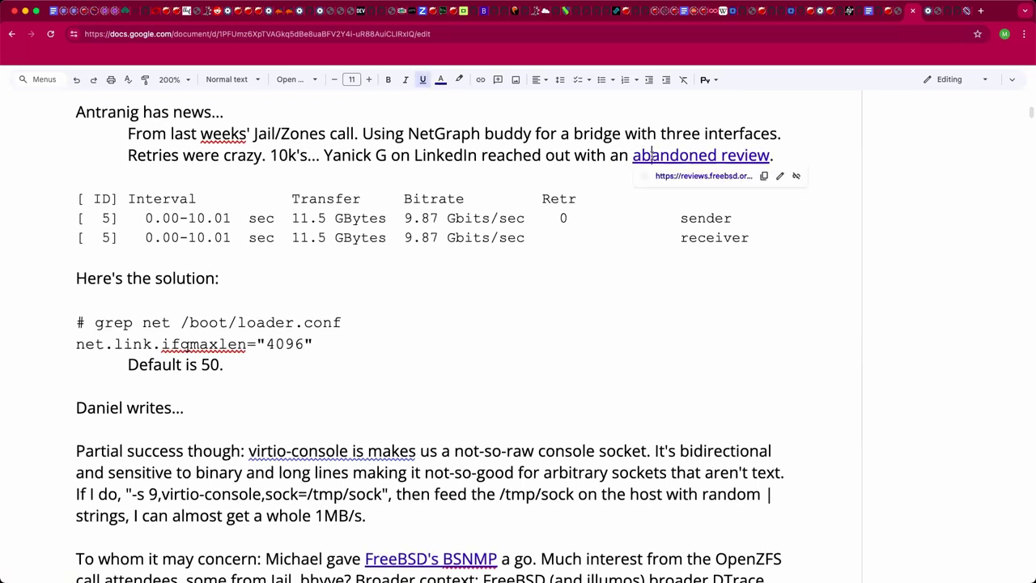
Step: Add an indented line below the "abandoned review" sentence reading "Create an interface and you can modify"
left_click(453, 156)
left_click(428, 174, "shift")
key("Right")
key("Tab")
type("Create ")
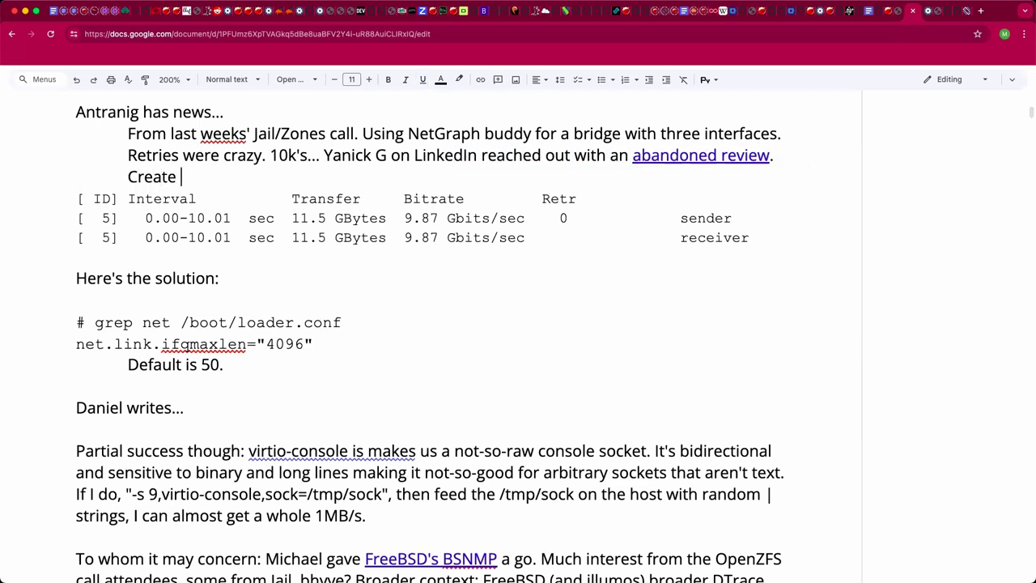
type("an interface and ")
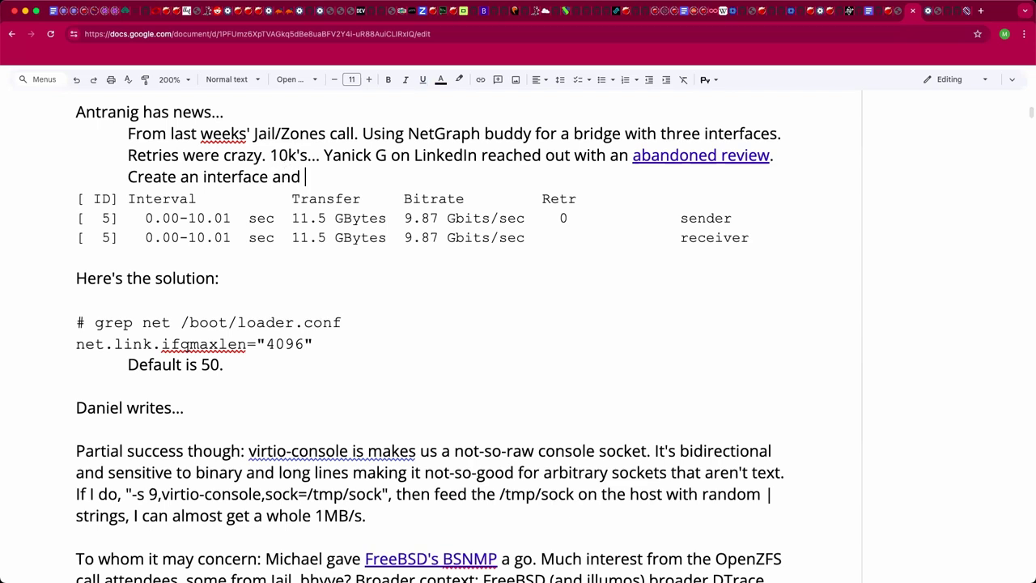
type("you can modify")
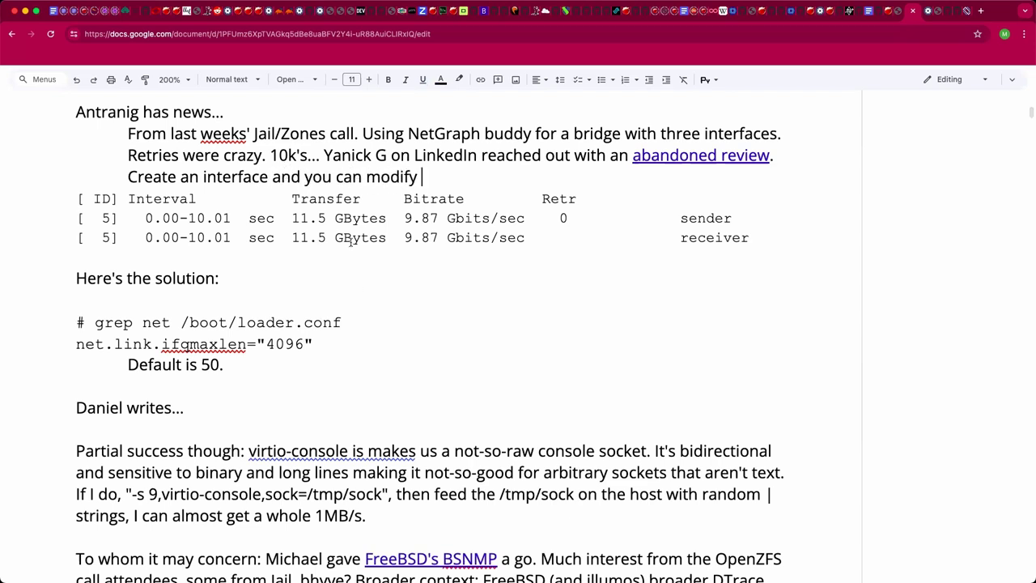
Step: Copy the name net.link.ifqmaxlen from the loader.conf line and paste it at the end of the "Create an interface" line
left_click_drag(246, 344, 77, 344)
key("super+c")
left_click(589, 191)
left_click(590, 179)
key("super+v")
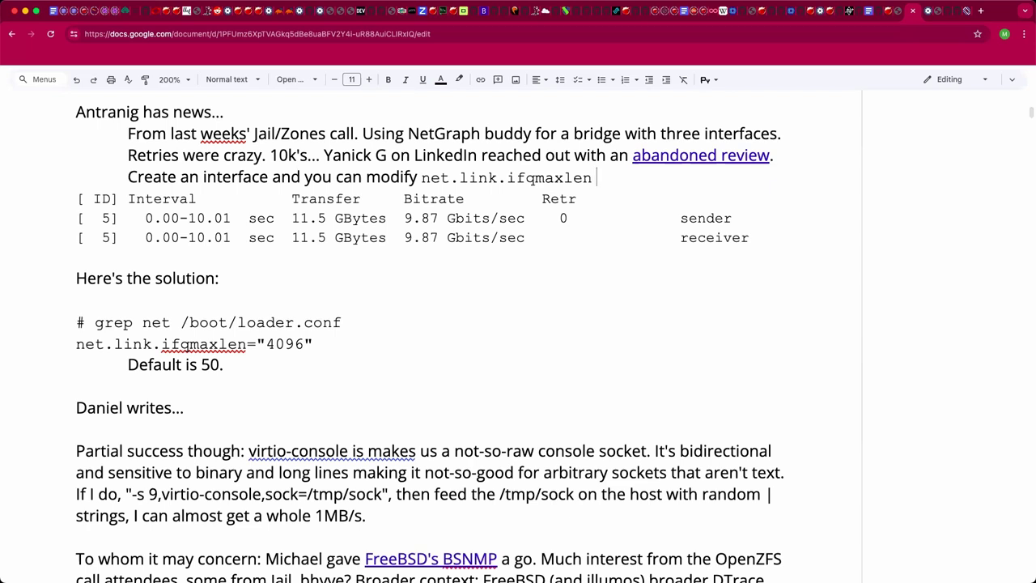
Step: Continue the line after net.link.ifqmaxlen with "but it is NOT modified in NetGraph. Set"
type("but it i")
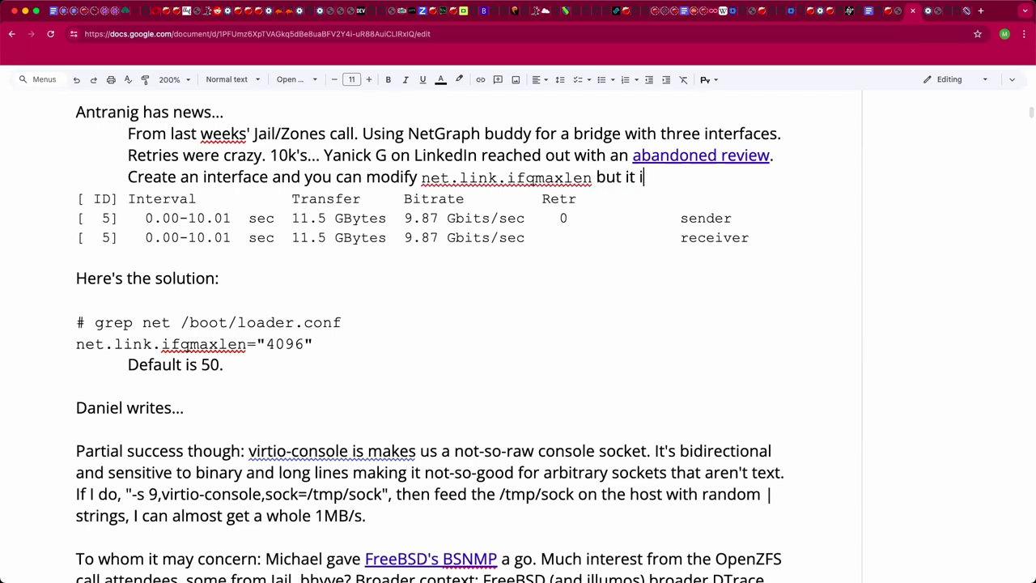
type("s")
key("BackSpace")
key("BackSpace")
type("is NOT modified in Net")
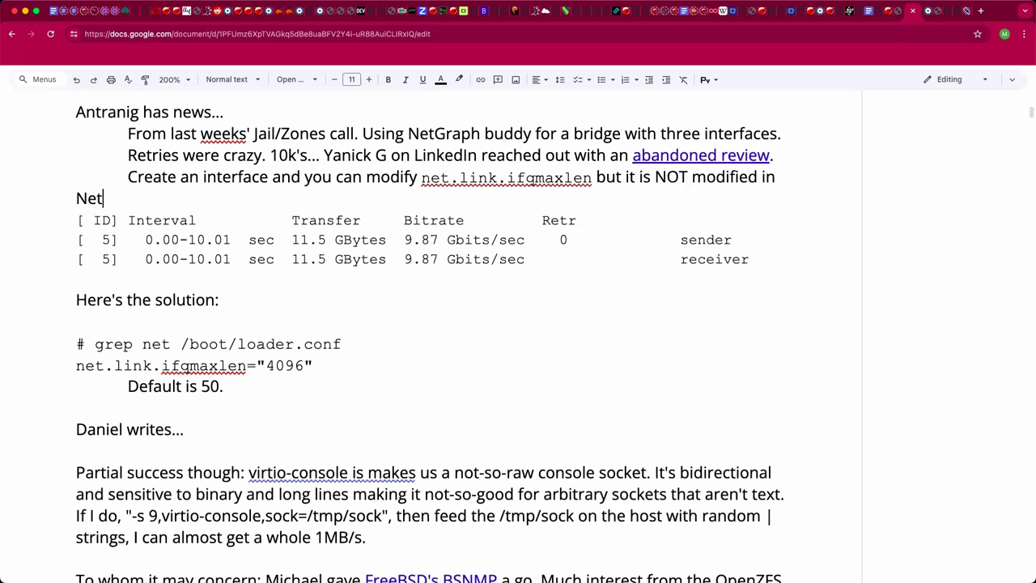
type("Graph. Set")
Step: Complete the sentence after "Set" with the copied net.link.ifqmaxlen and "reboot, and it works great.", followed by a blank line
key("super+v")
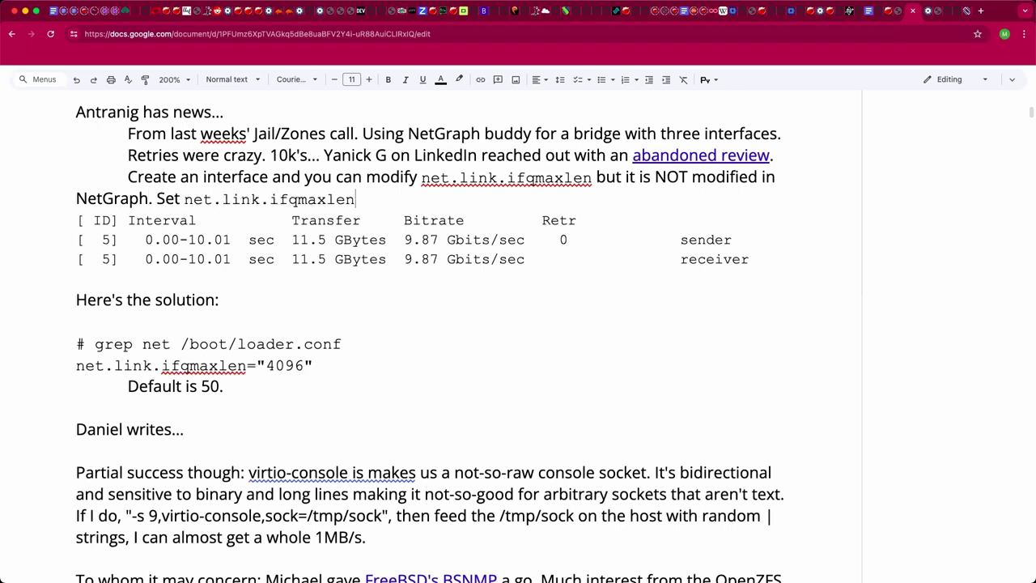
key("super+z")
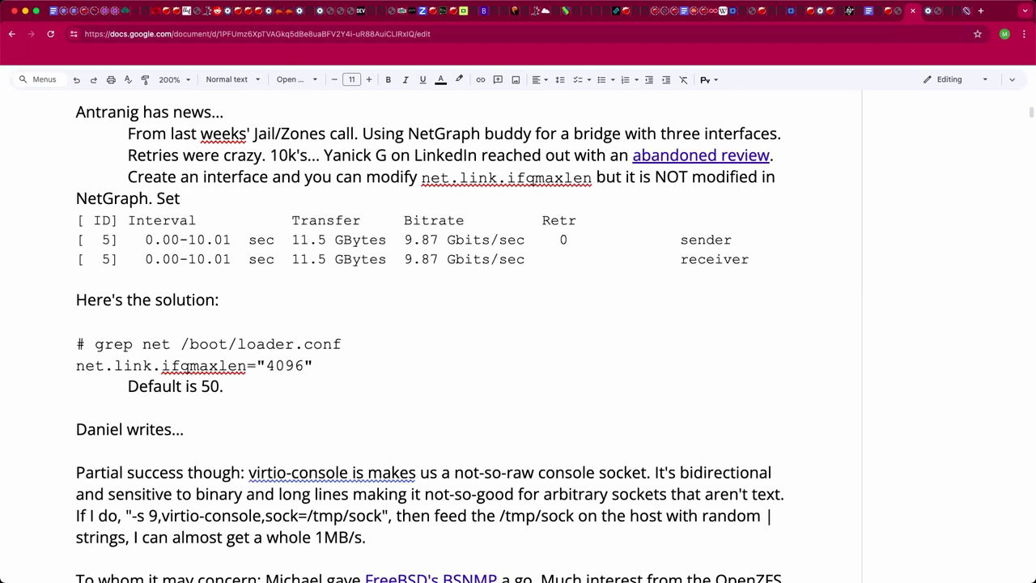
key("BackSpace")
type("v")
key("BackSpace")
key("super+v")
type("reboot, and ")
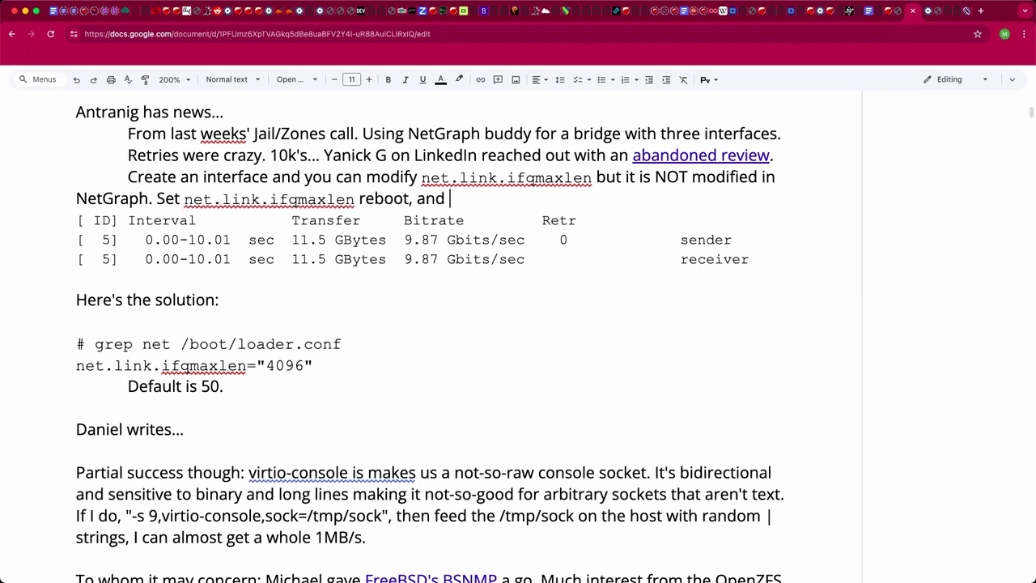
type("it works great.")
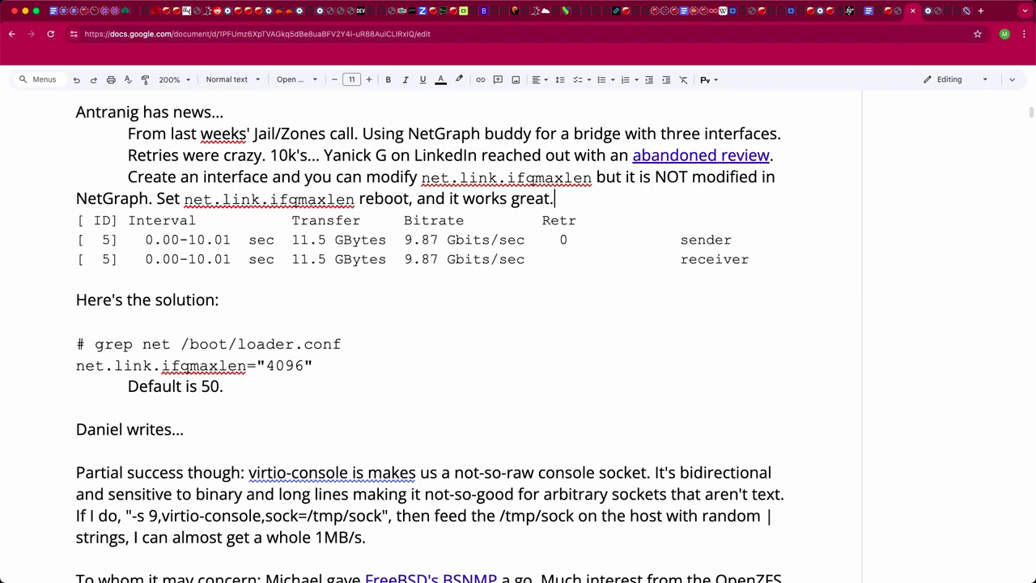
key("Return")
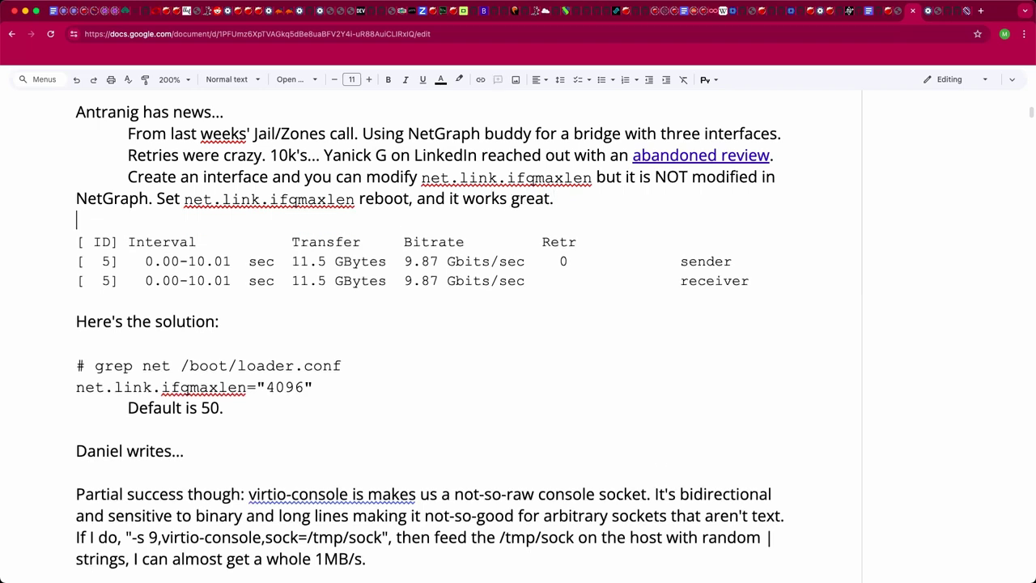
Step: Replace "great." at the end of the NetGraph sentence with "correctly." and begin a new sentence with "Tested"
left_click(556, 199)
key("BackSpace")
key("BackSpace")
key("BackSpace")
key("BackSpace")
key("BackSpace")
key("BackSpace")
key("BackSpace")
type("correcgtly")
key("BackSpace")
key("BackSpace")
key("BackSpace")
key("BackSpace")
type("tly. Tested a")
Step: Finish the sentence as "Tested LAGG and several other things." and add "No impact on other interfaces."
key("BackSpace")
type("LAGG,")
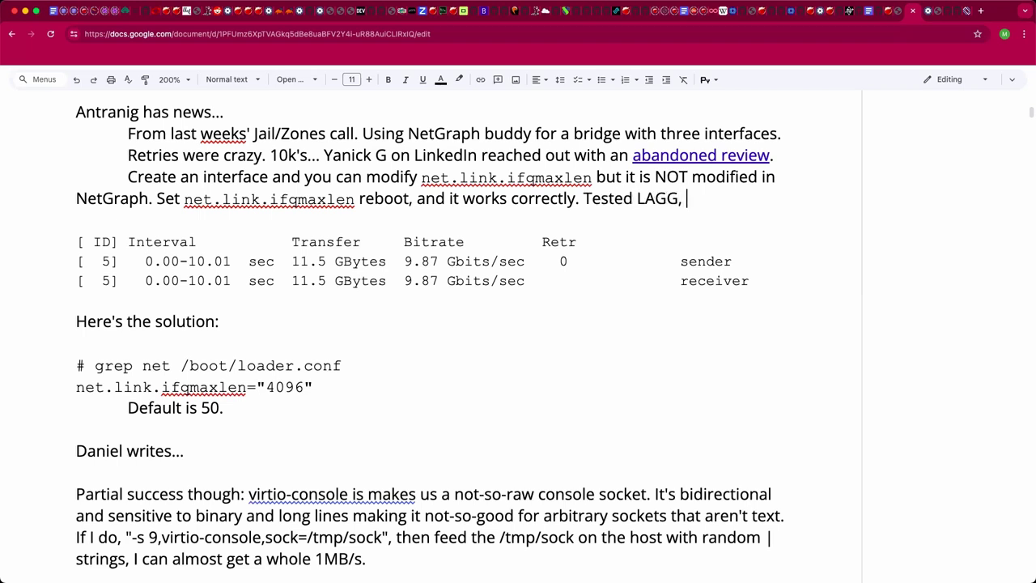
key("BackSpace")
key("BackSpace")
type("and several other things.")
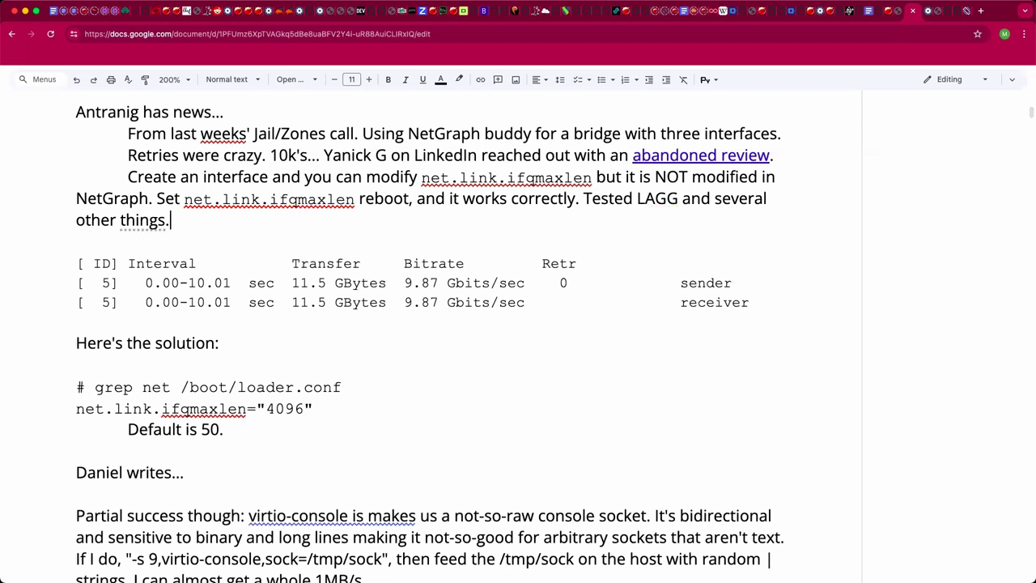
type(" No impa")
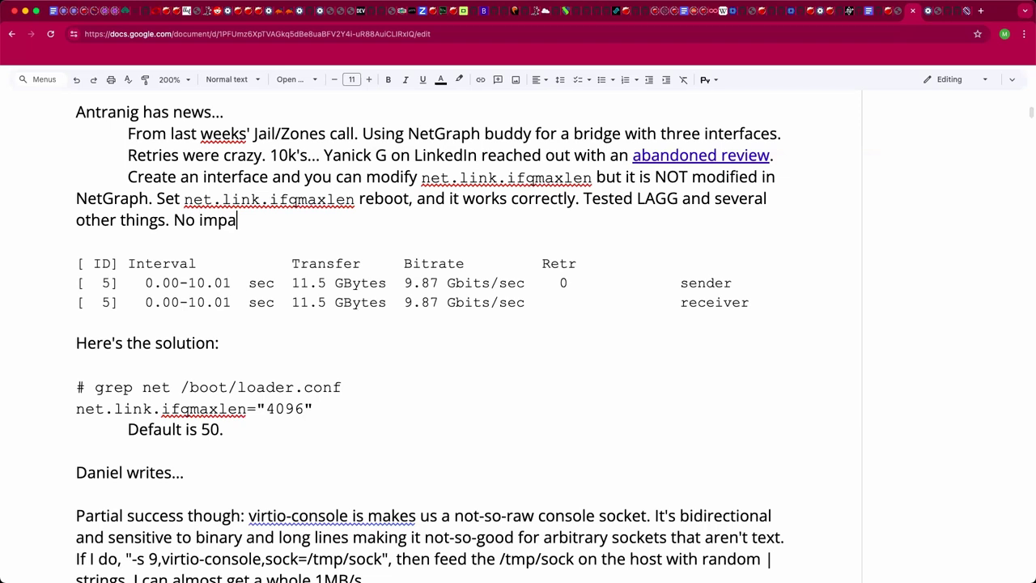
type("ct on other inte")
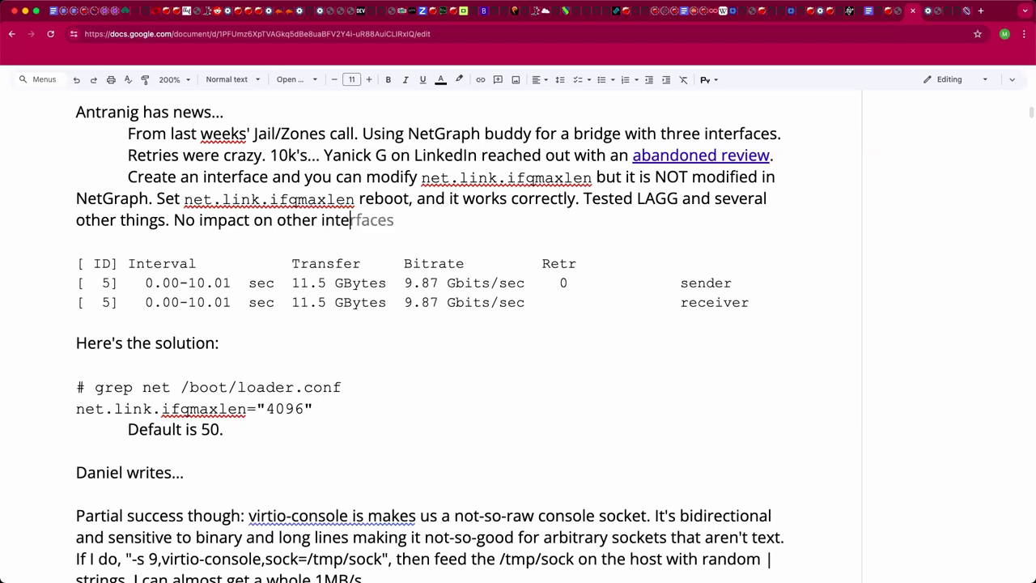
type("rfaces.")
Step: Add "The interface reports 10GbE. Could it go faster?" at the end of the NetGraph paragraph above the iperf results
left_click(612, 280)
key("Up")
key("Right")
left_click_drag(532, 283, 403, 282)
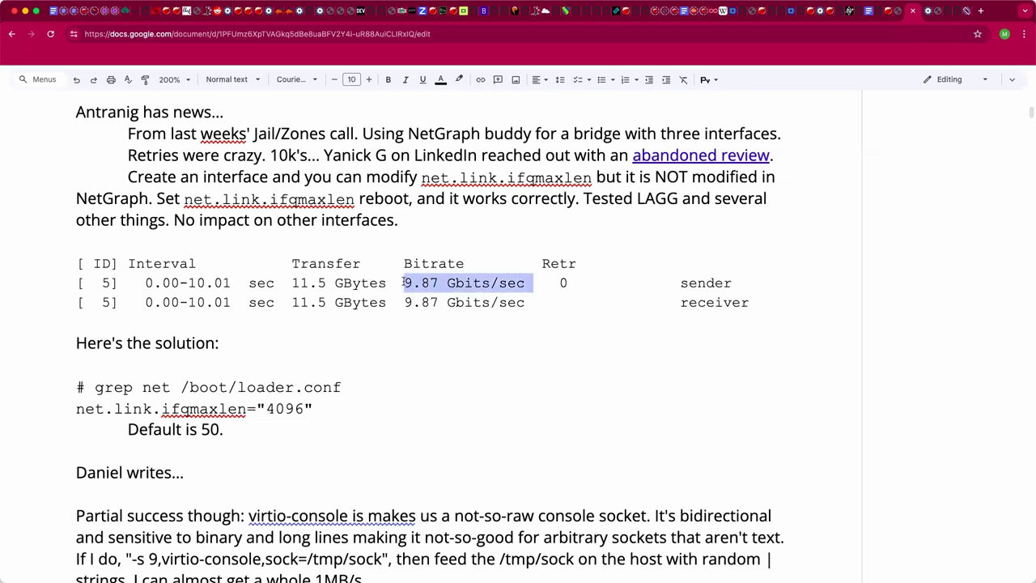
key("Up")
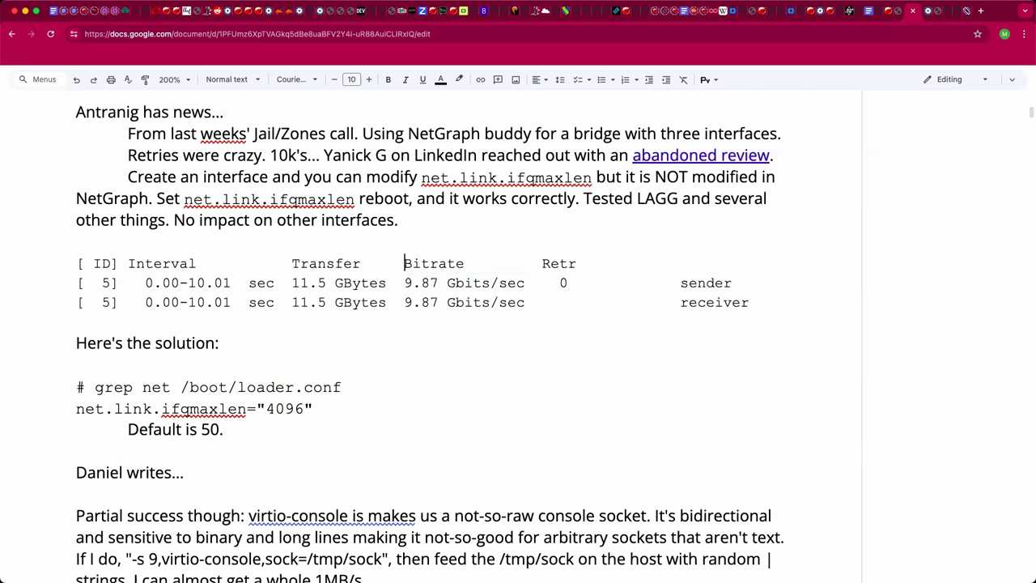
key("Up")
key("Up")
type("The interface")
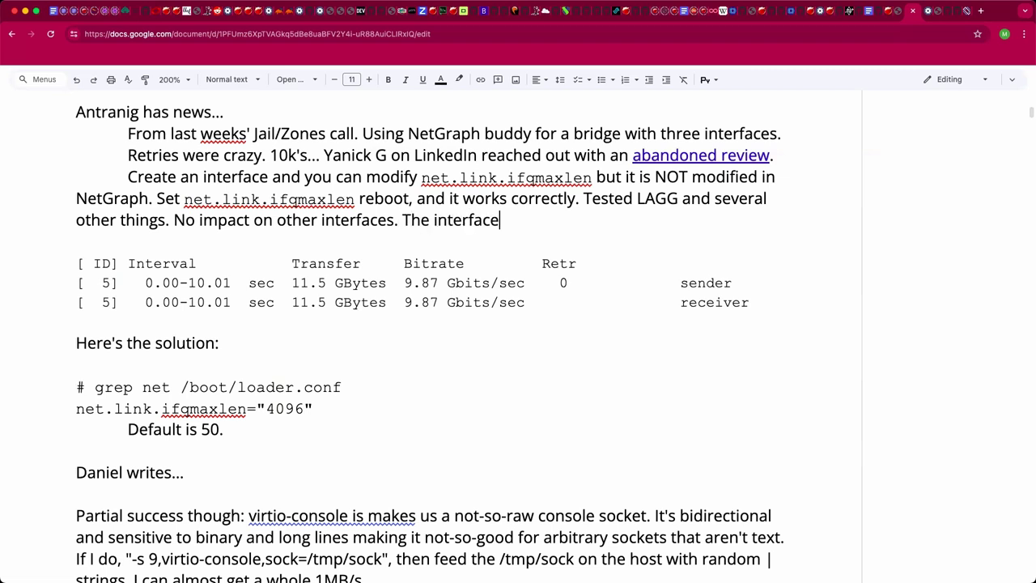
type(" reports 10GbE")
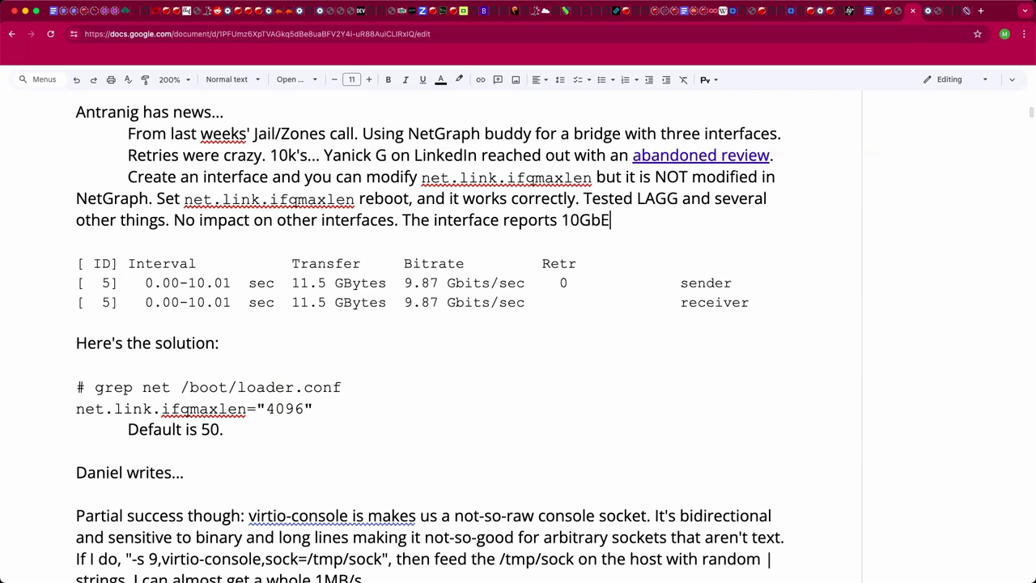
type(". Could it g")
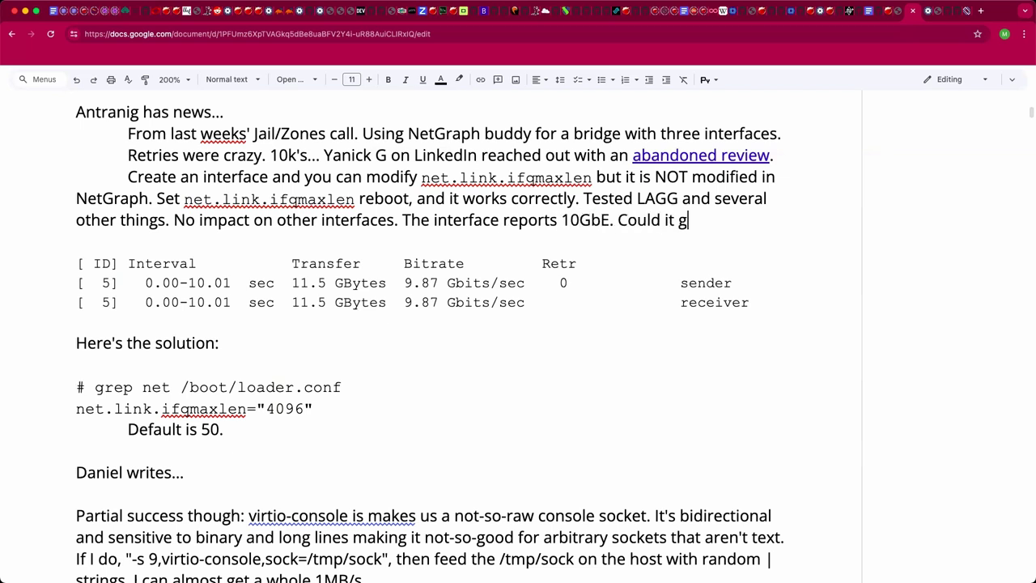
type("o faster?")
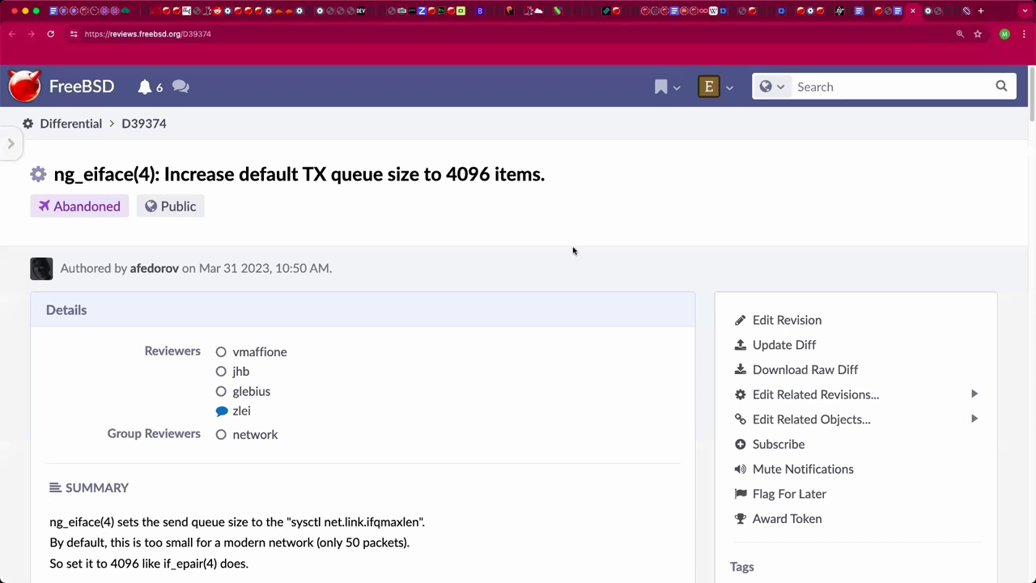
Step: Look through the abandoned review D39374 on reviews.freebsd.org and copy its title
scroll(573, 251, "down", 3)
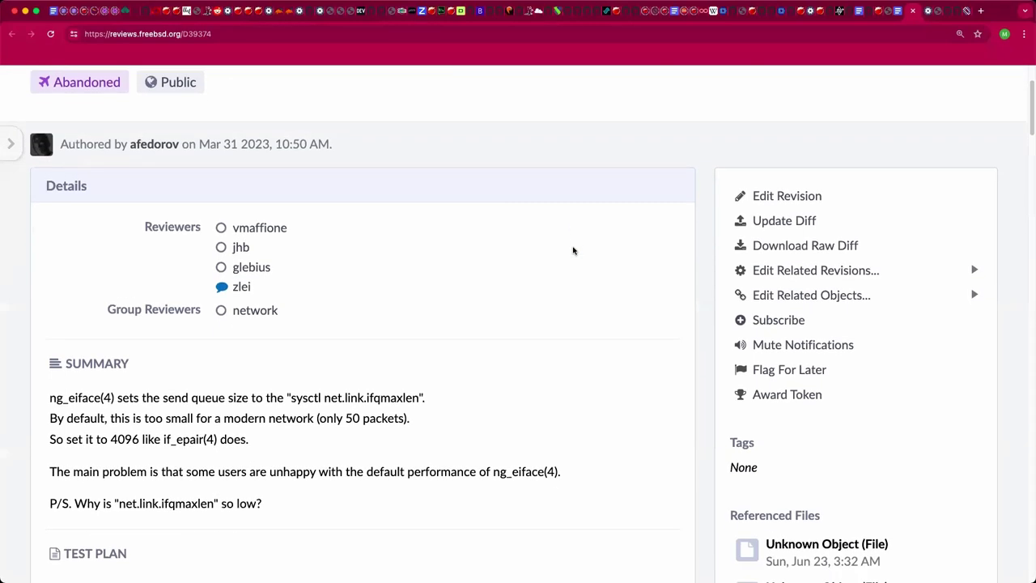
scroll(573, 251, "down", 5)
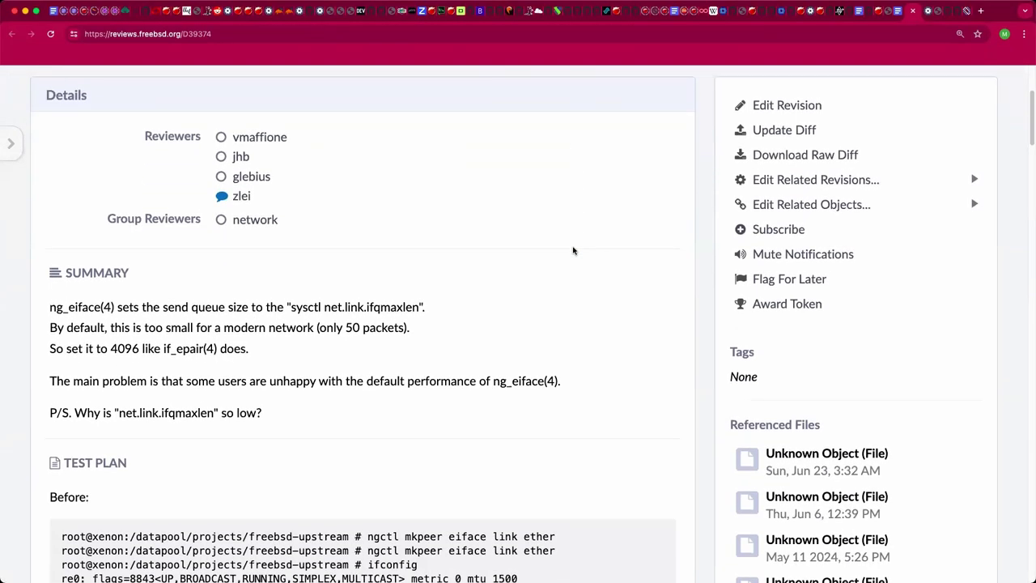
scroll(573, 250, "down", 7)
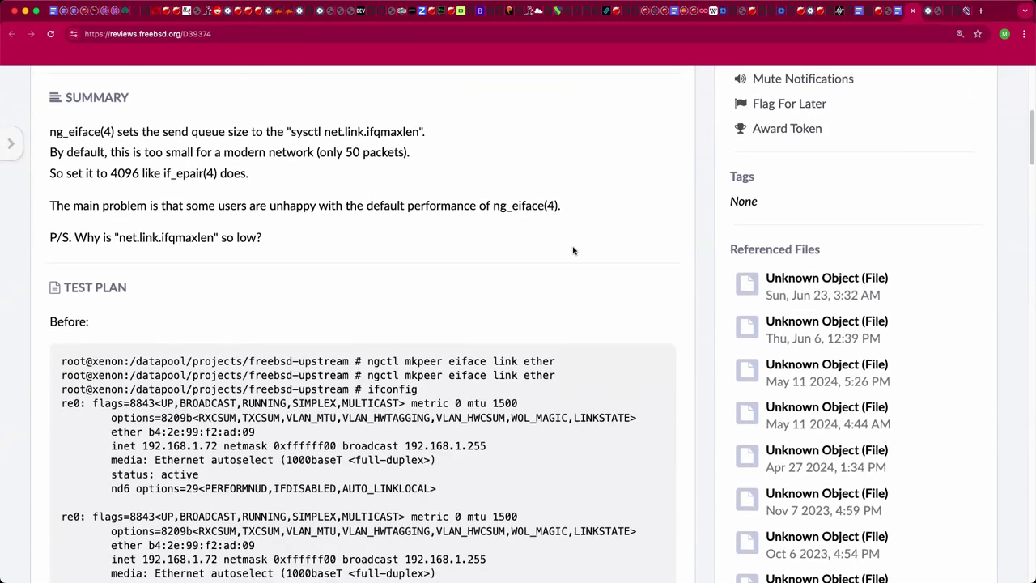
scroll(573, 250, "up", 15)
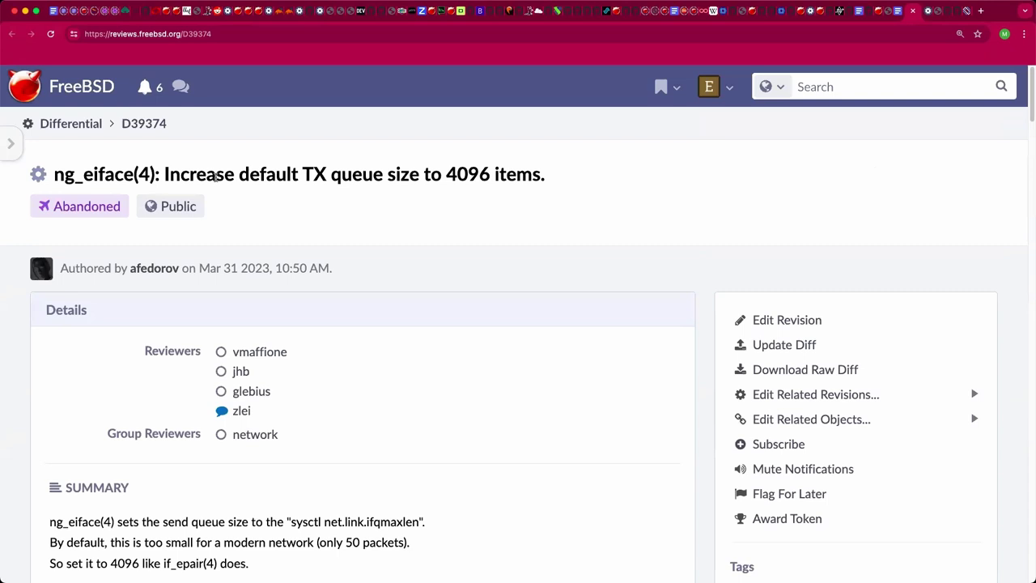
triple_click(214, 178)
key("super+c")
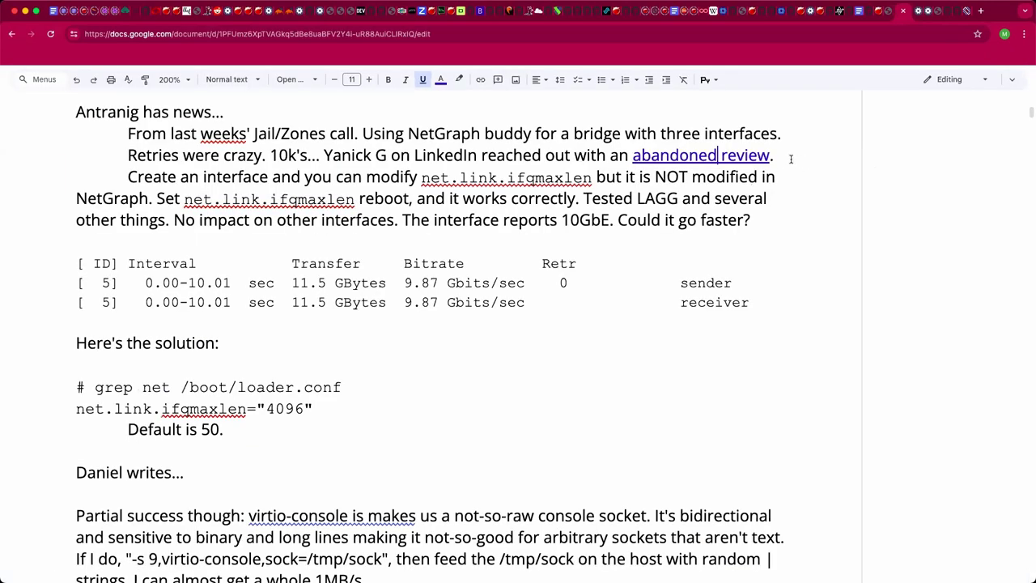
Step: Paste the title "ng_eiface(4): Increase default TX queue size to 4096 items." as an indented line below the "abandoned review" sentence
left_click(791, 158)
key("Return")
key("Tab")
key("super+v")
key("BackSpace")
key("BackSpace")
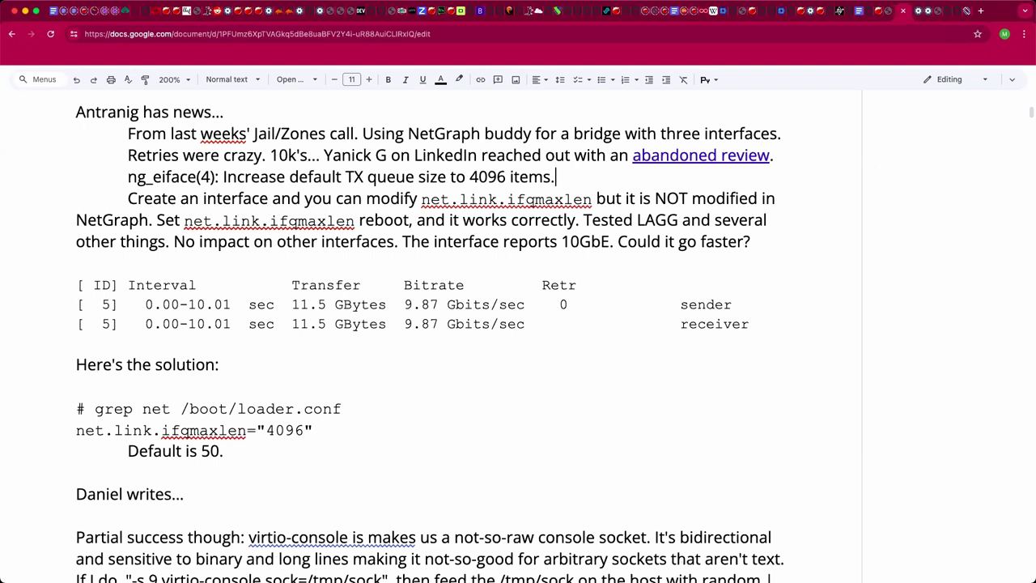
Step: Copy the revision ID D39374 from the breadcrumb of the FreeBSD review page
key("ctrl+Tab")
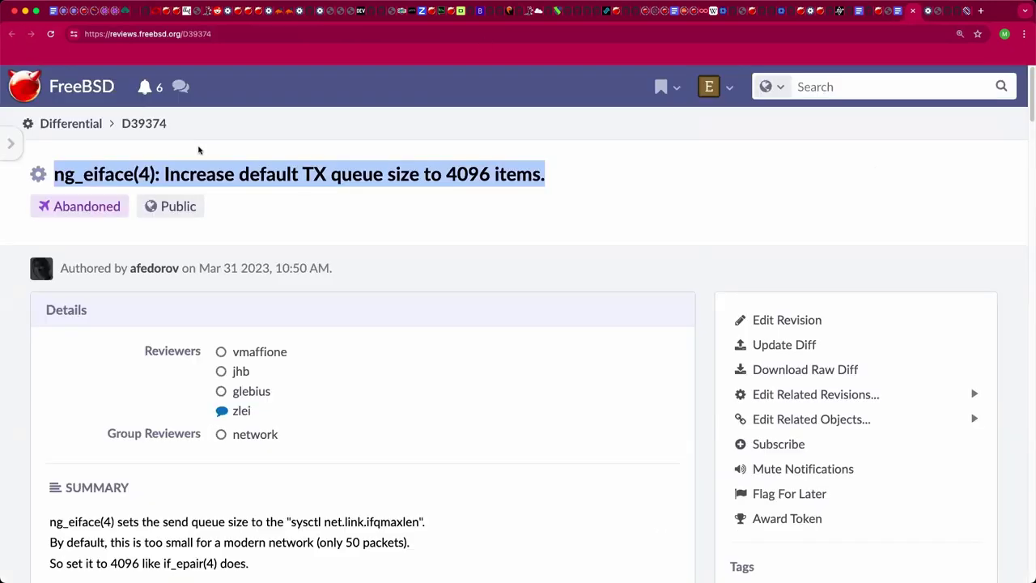
triple_click(144, 119)
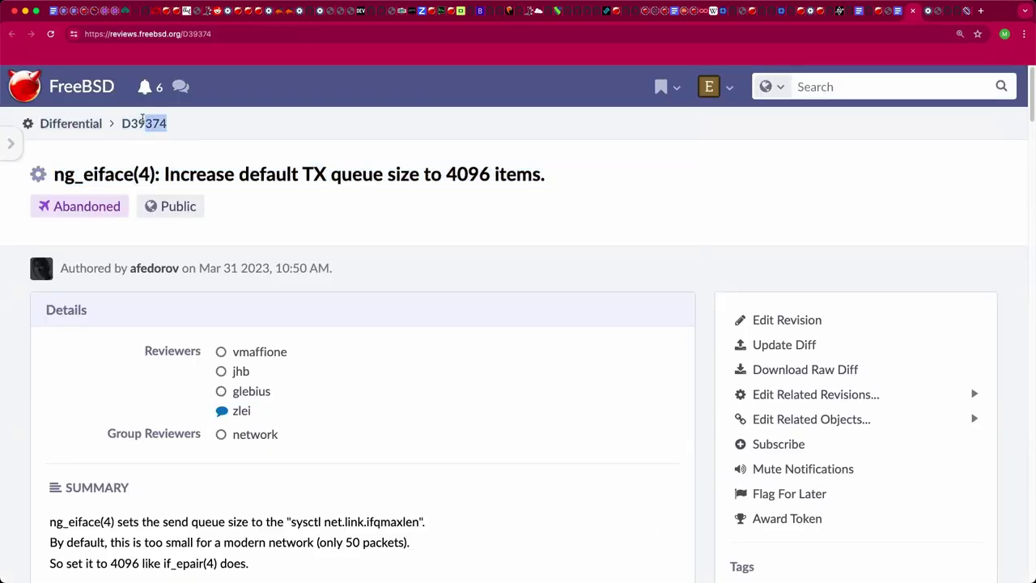
triple_click(144, 119)
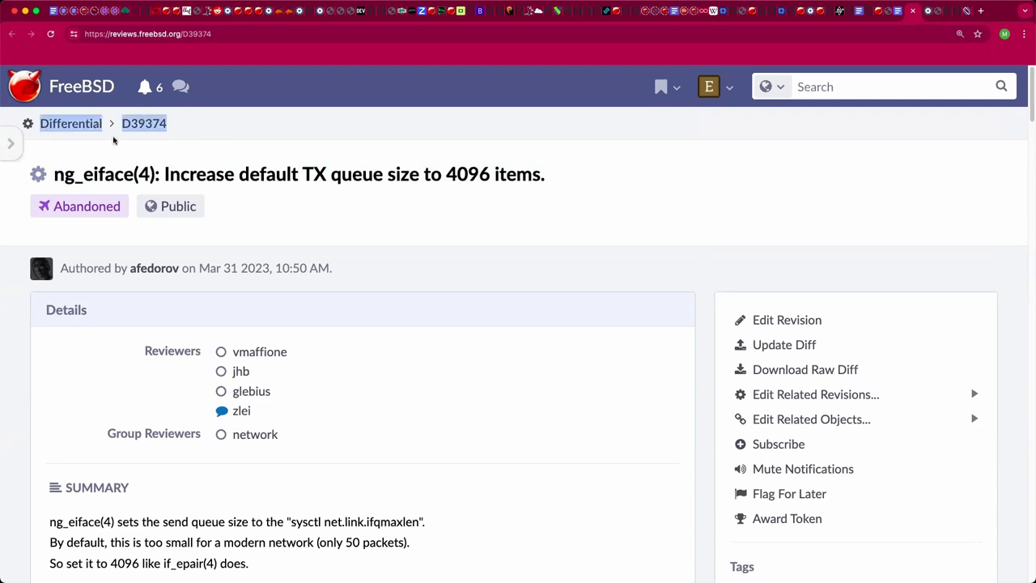
left_click(132, 125)
triple_click(133, 125)
left_click(133, 125)
double_click(143, 123)
double_click(70, 123)
left_click(126, 123)
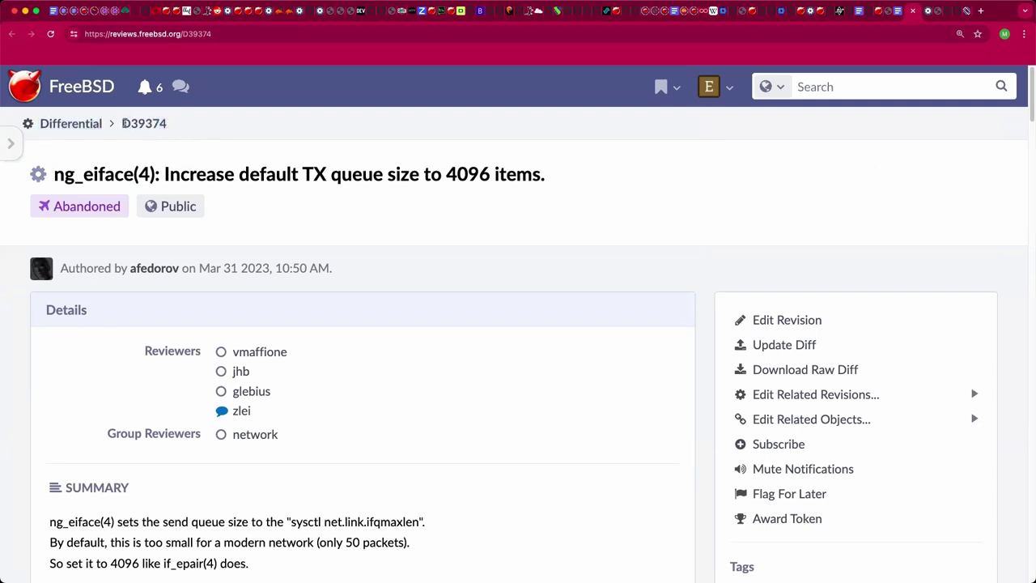
left_click_drag(122, 123, 166, 124)
key("super+c")
Step: Prefix the pasted review title in the notes with the copied revision ID as "D39374:"
key("ctrl+shift+Tab")
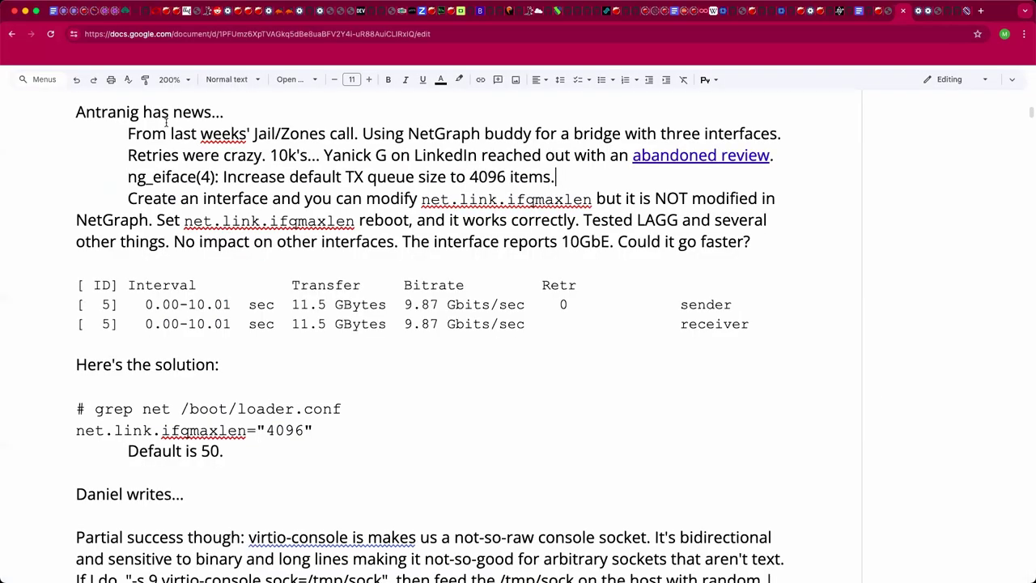
left_click(127, 177)
key("super+v")
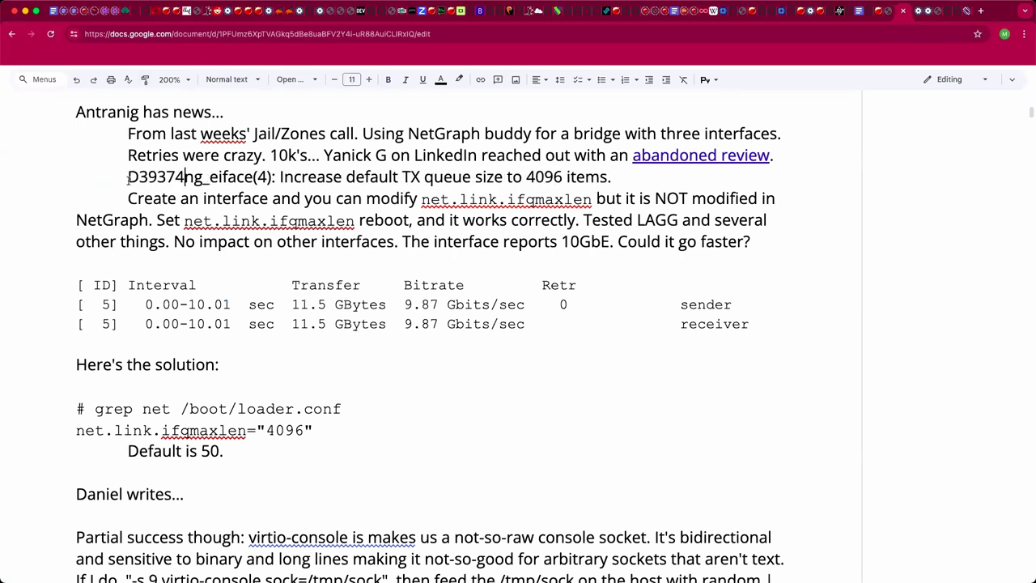
type(":")
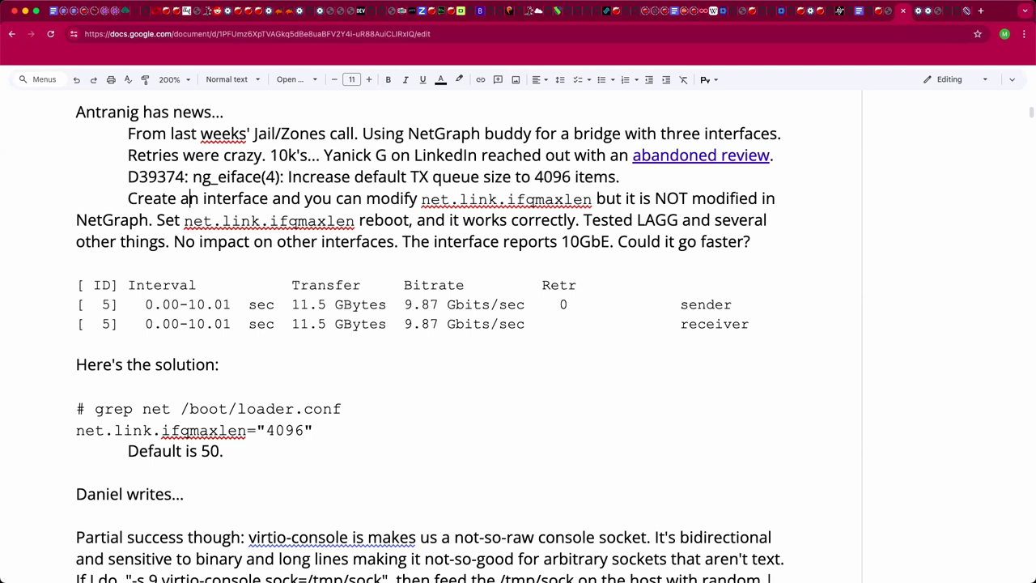
left_click(197, 305)
double_click(362, 443)
left_click(361, 443)
Step: Below "Could it go faster?", add an indented line with the speaker's first name and ": An illumos vnic has a speed of 0."
left_click(393, 269)
key("Tab")
type("Antranig")
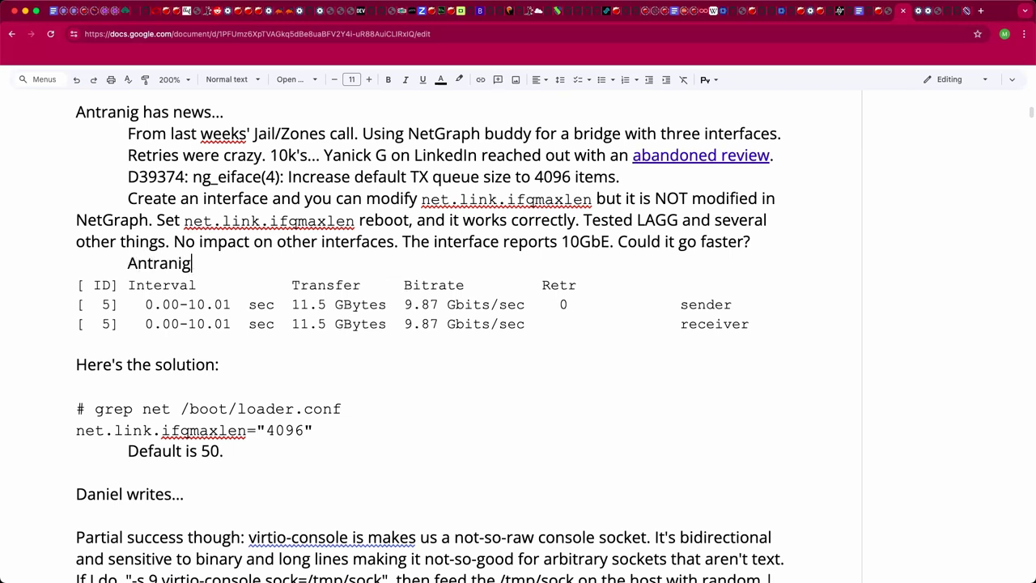
type(": An illumos vnic ")
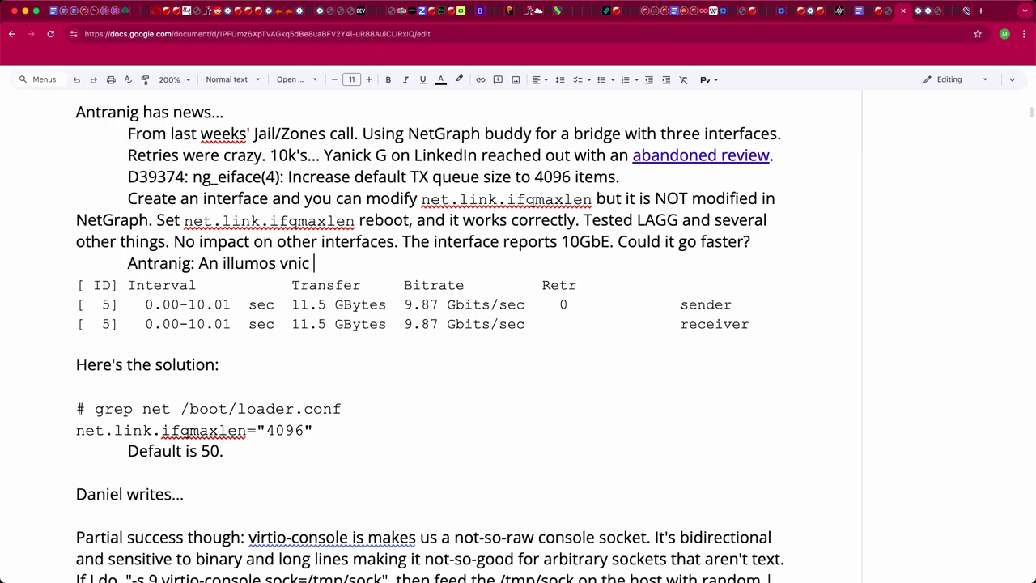
type("has a speed of ")
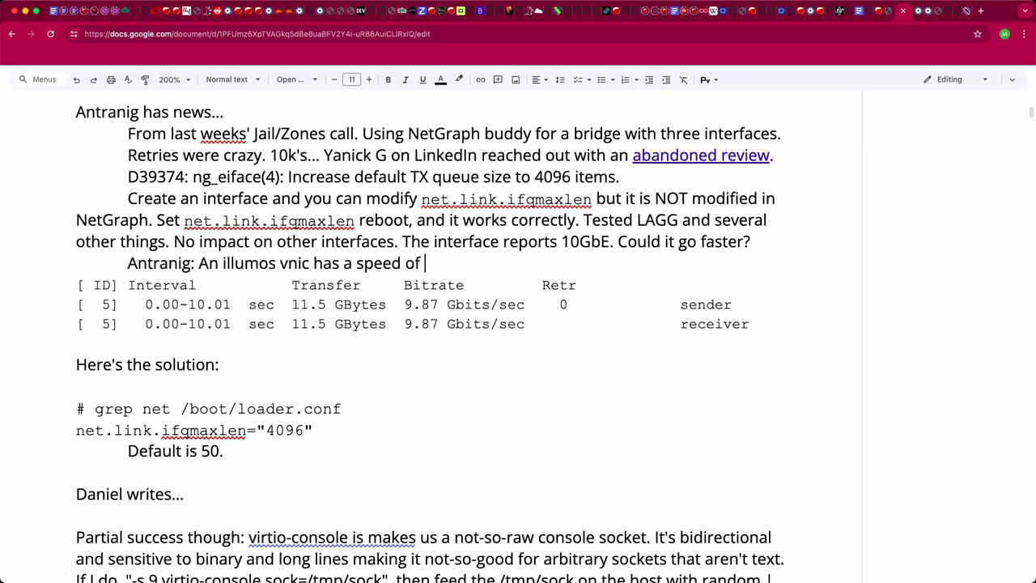
type("0.")
key("Return")
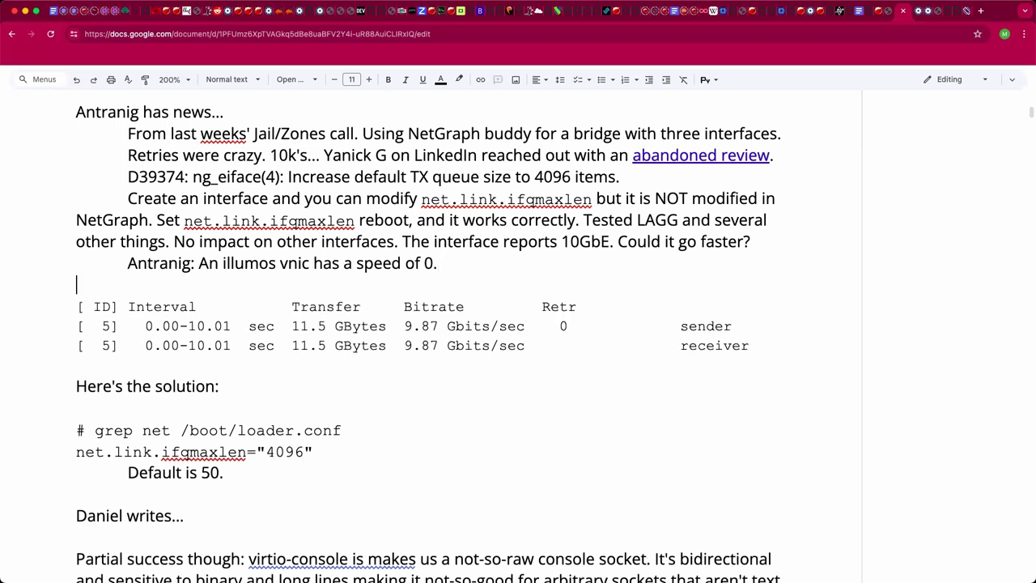
Step: Reword the vnic speed as "zero." and append the second attendee's first name with ": "speed 1000". Not on etherstub?"
key("Left")
key("BackSpace")
key("BackSpace")
type("zerio")
key("BackSpace")
key("BackSpace")
type("o.")
type("Hans: \"speed 1000\". Not on etherstub?")
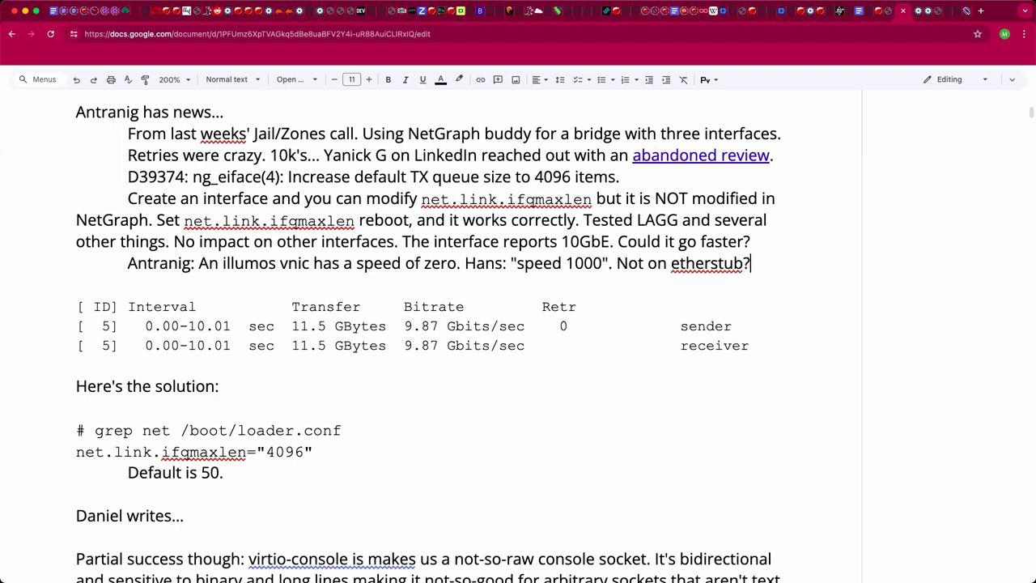
double_click(246, 452)
left_click(373, 448)
scroll(603, 333, "down", 1)
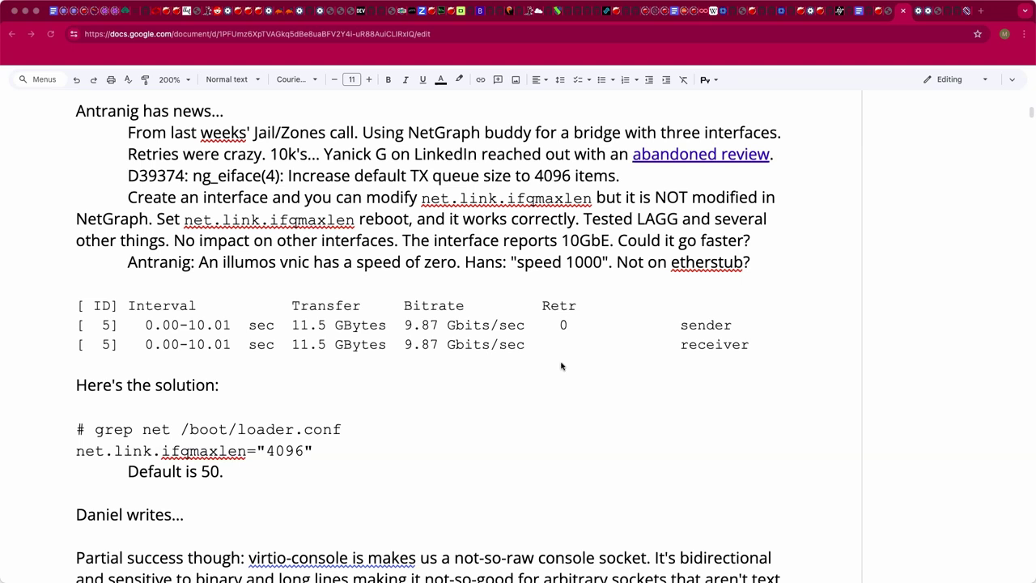
scroll(561, 367, "down", 1)
scroll(561, 367, "up", 1)
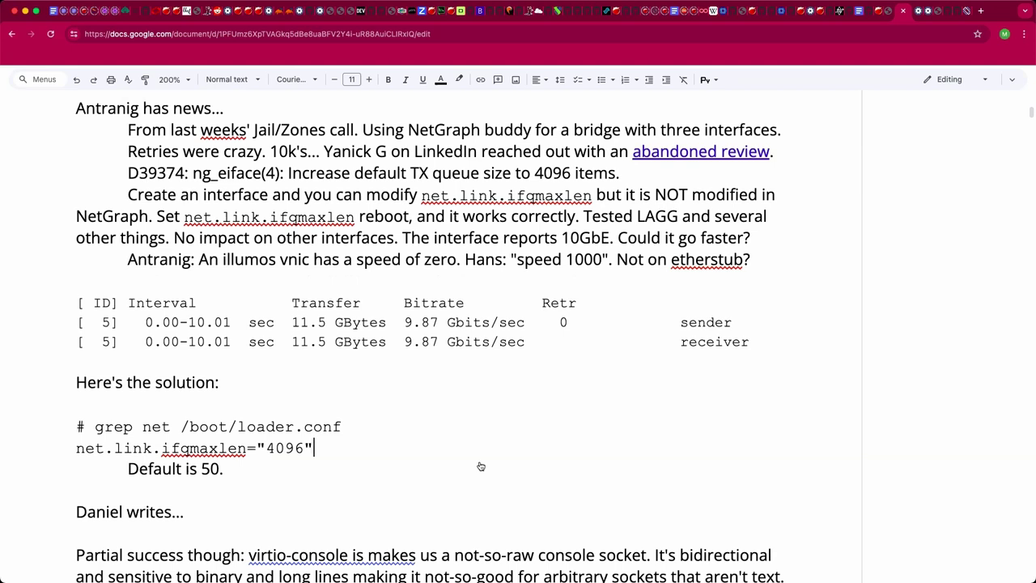
Step: Add the line "Saw 40GbE on his server..." under the illumos vnic note, indented one level deeper
key("Up")
key("Up")
key("Up")
key("Up")
key("Up")
key("Up")
key("Up")
key("Up")
key("End")
key("Return")
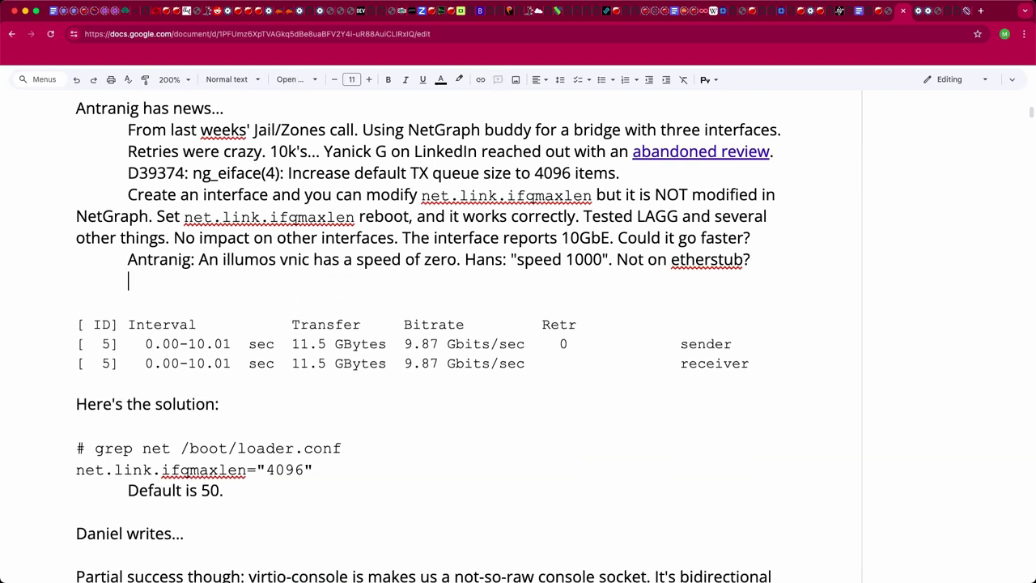
type("Sw")
key("BackSpace")
type("aw 40GbE ")
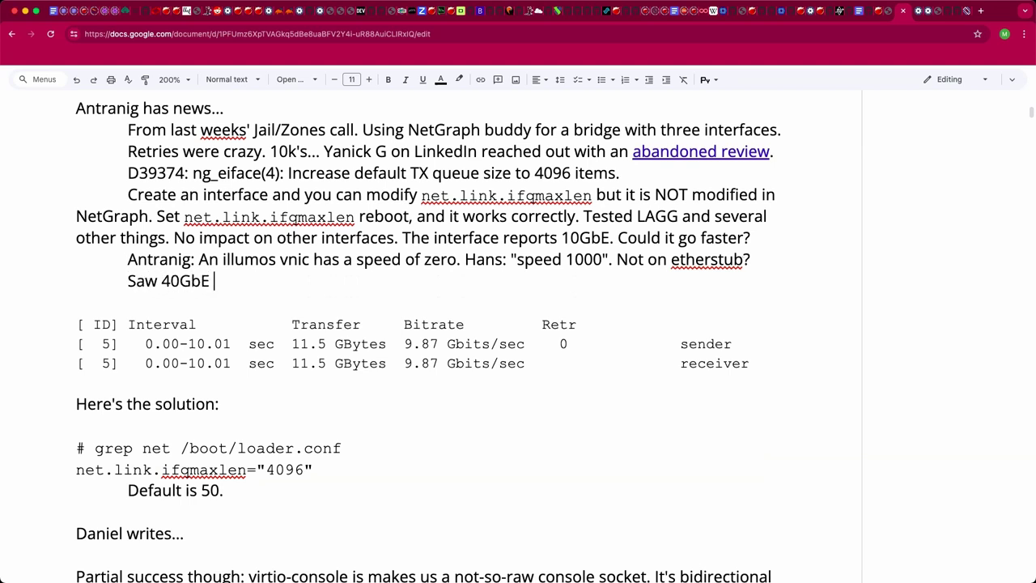
type("on his server")
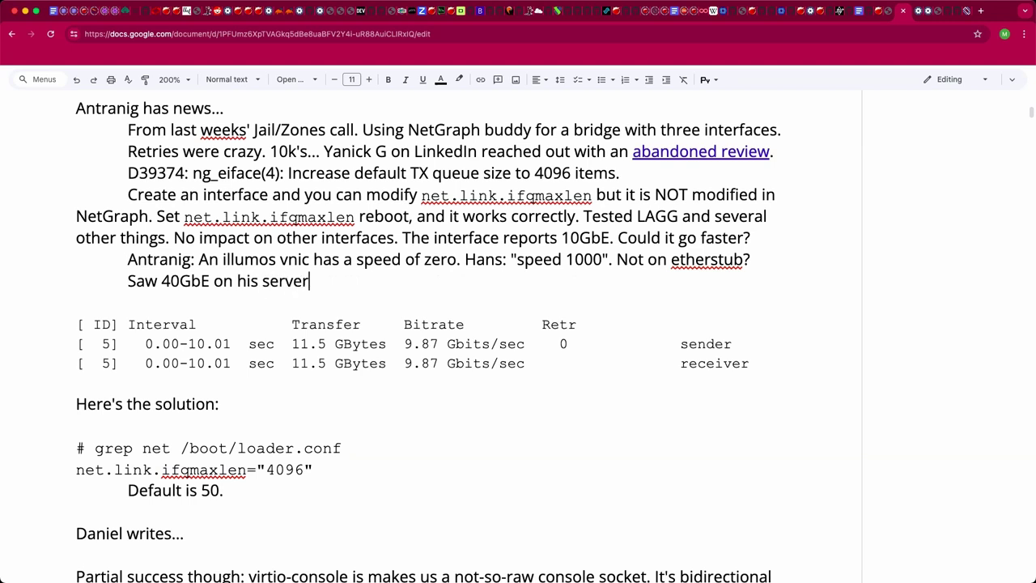
type("...")
key("super+Left")
key("Tab")
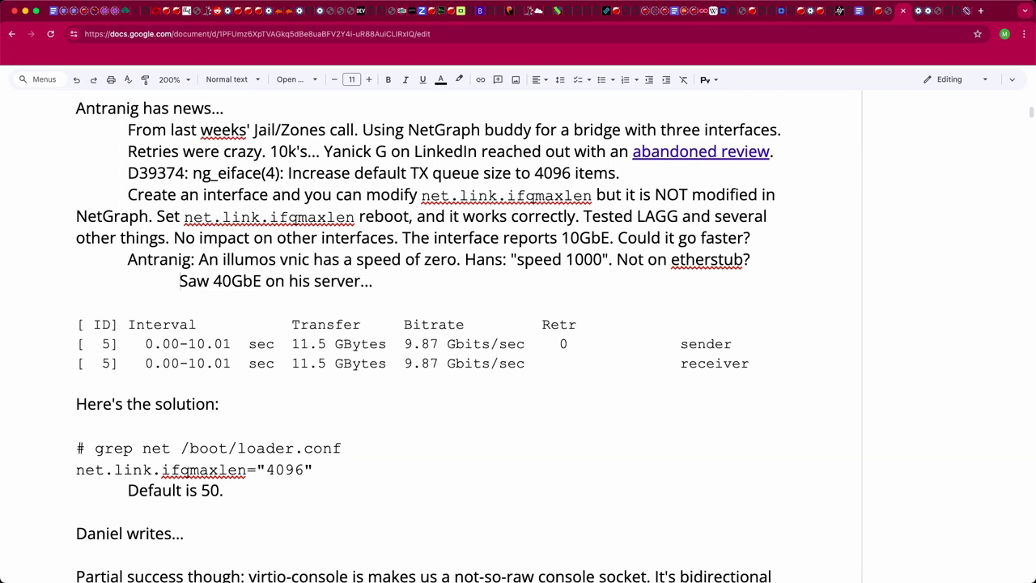
Step: Insert the label "Lenovo T480s:" on its own line directly above the Interval/Transfer/Bitrate results
left_click(481, 363)
scroll(438, 383, "down", 1)
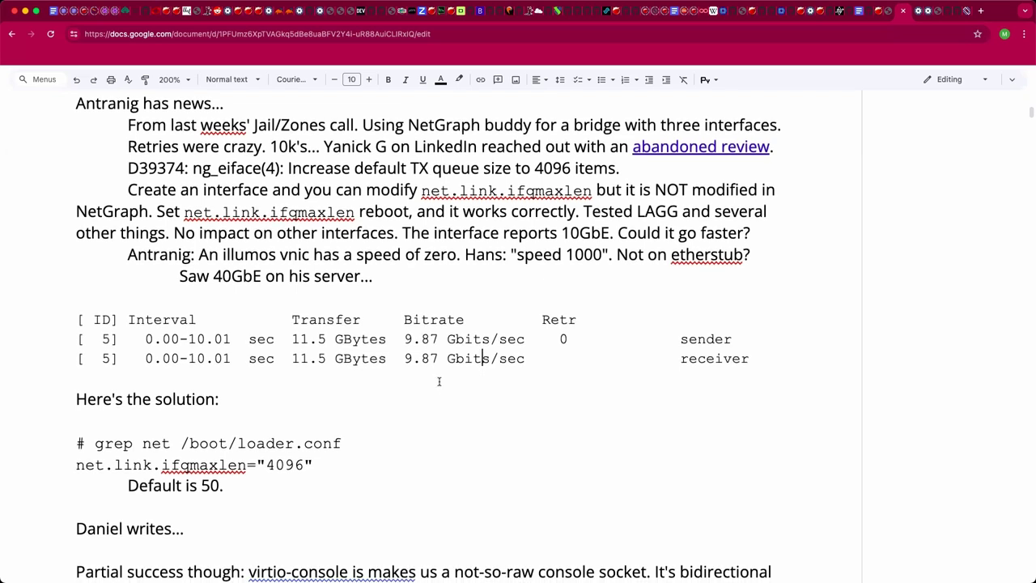
left_click(438, 381)
left_click(266, 298)
key("Return")
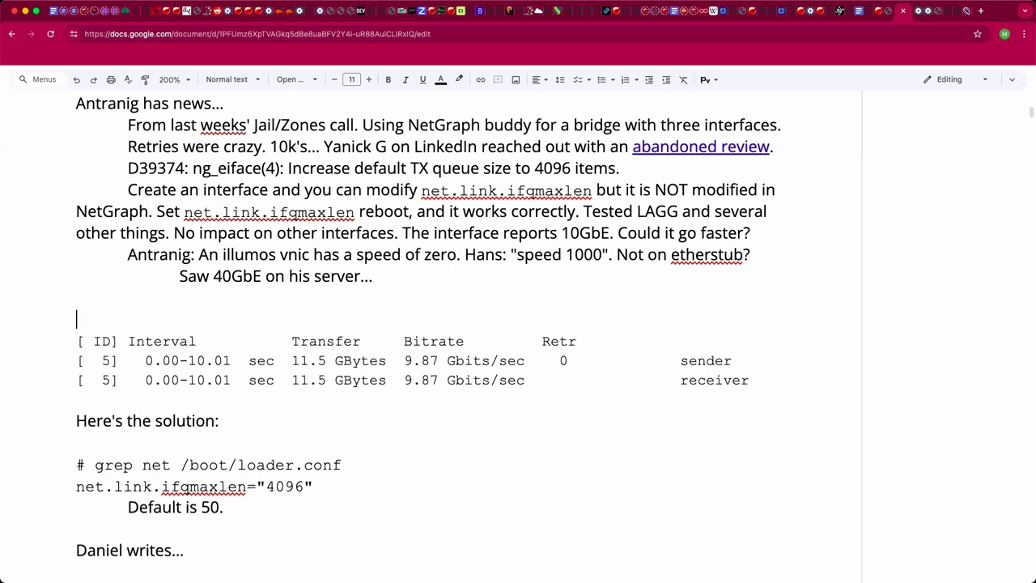
type("Lenovo T400")
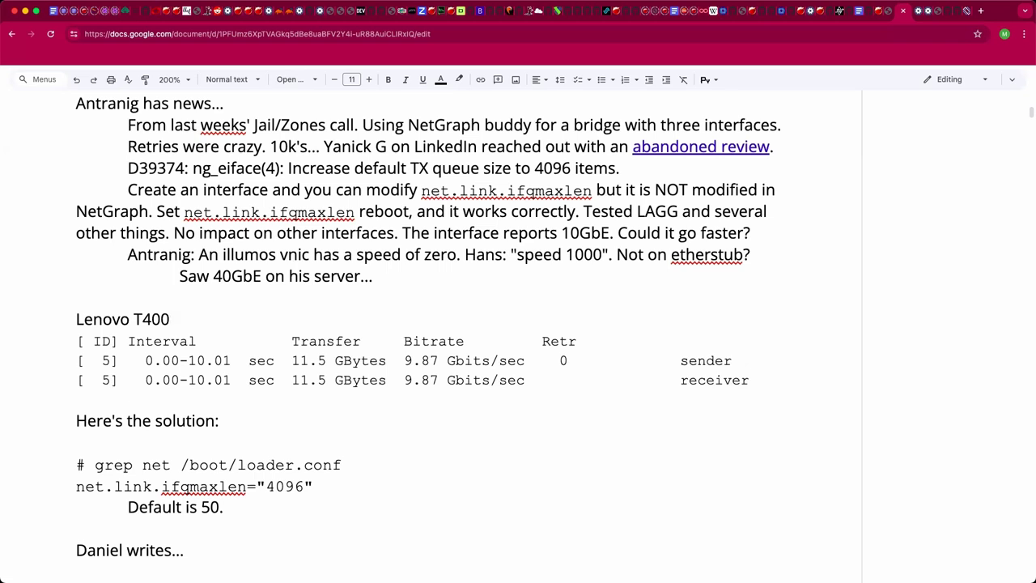
key("BackSpace")
key("BackSpace")
type("80s:")
left_click(76, 319)
key("Down")
key("Down")
left_click(182, 319)
left_click(357, 401)
left_click(333, 496)
key("super+shift+Left")
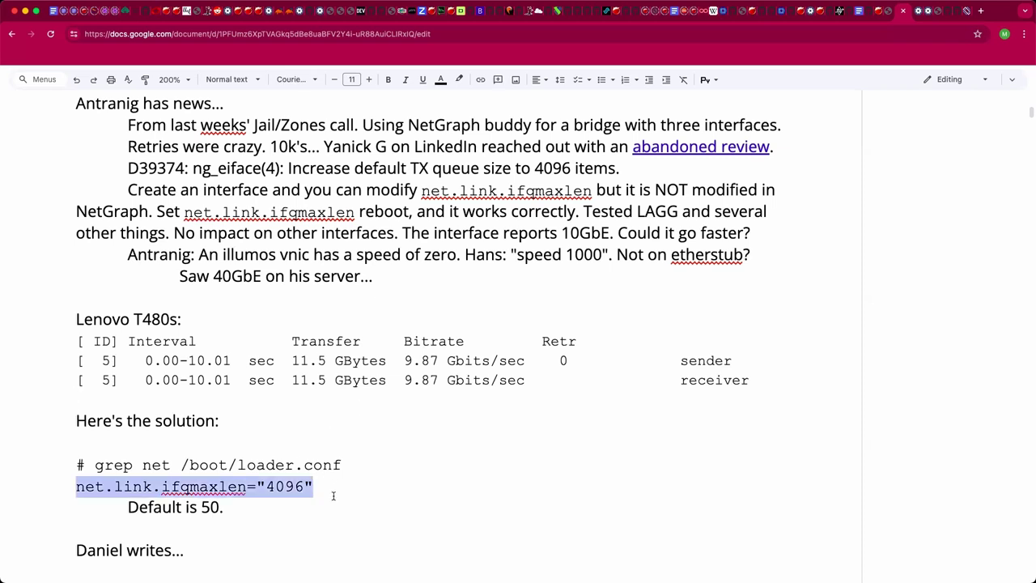
left_click(326, 439)
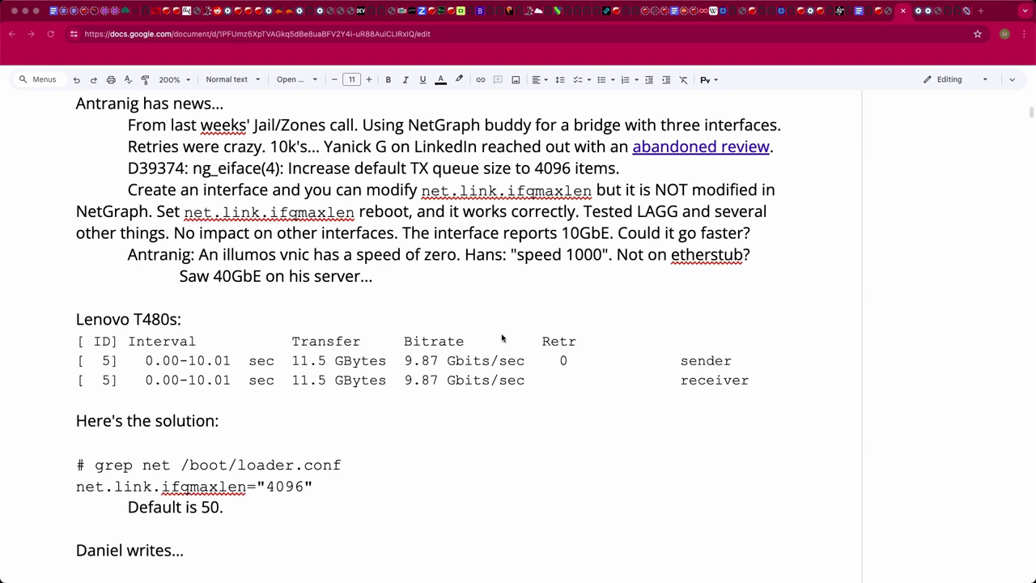
left_click(419, 486)
scroll(428, 388, "down", 1)
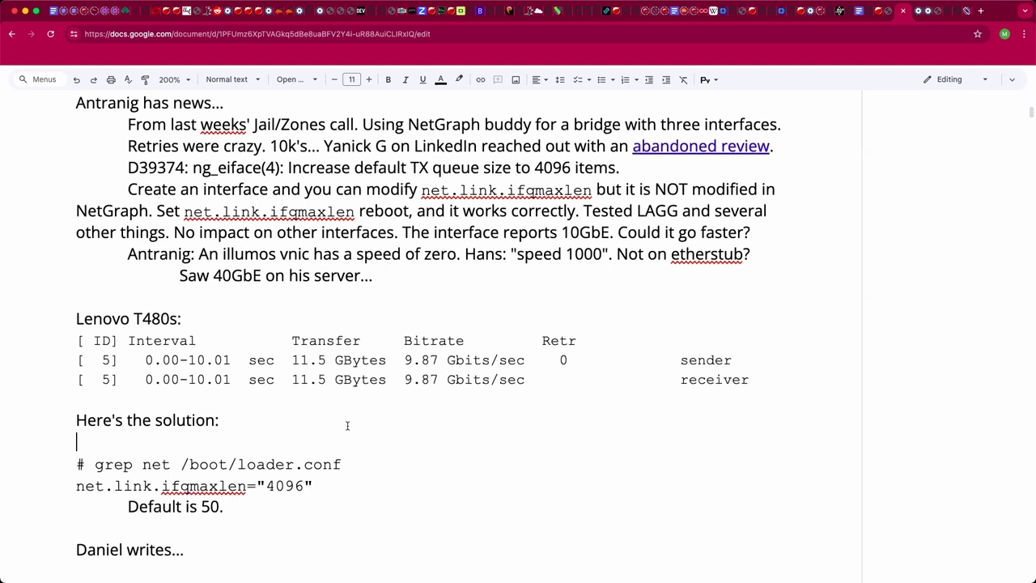
left_click(289, 520)
double_click(88, 553)
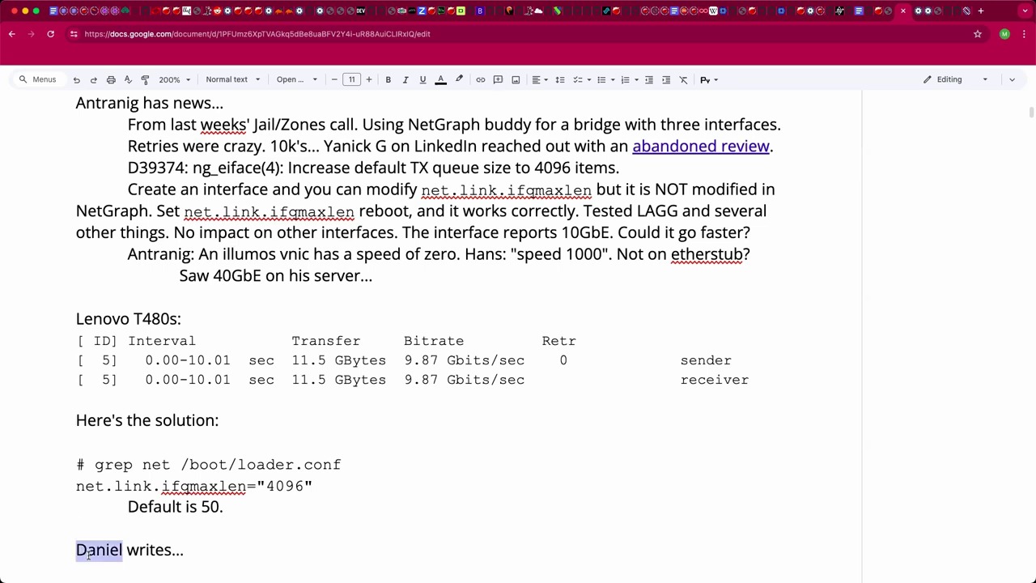
Step: Add the question "Q: Can this be tested without a jail?" as a separate line below "Default is 50."
left_click(125, 527)
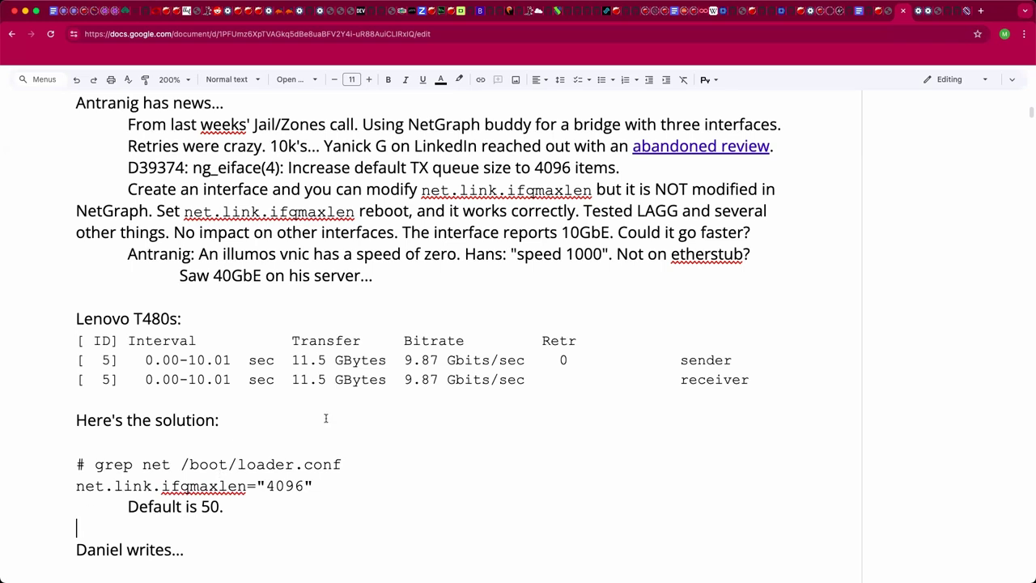
key("Return")
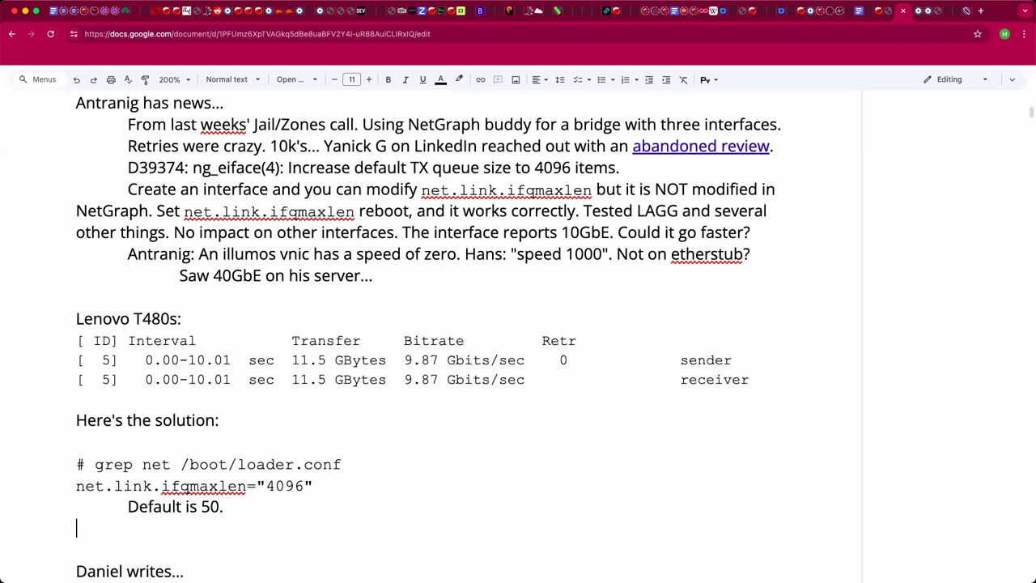
type("Q: Can t")
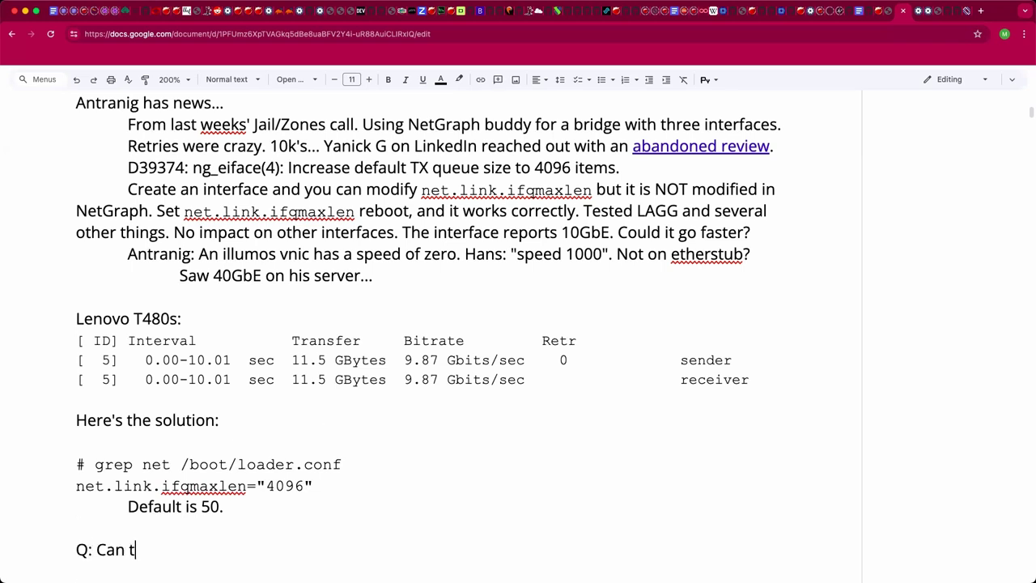
type("his be tested ")
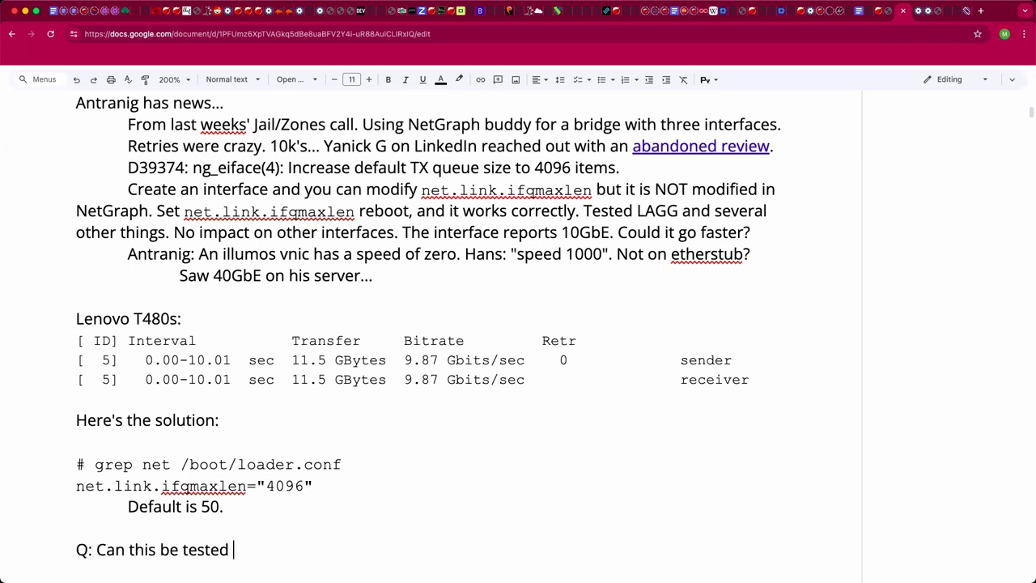
type("without a jail?")
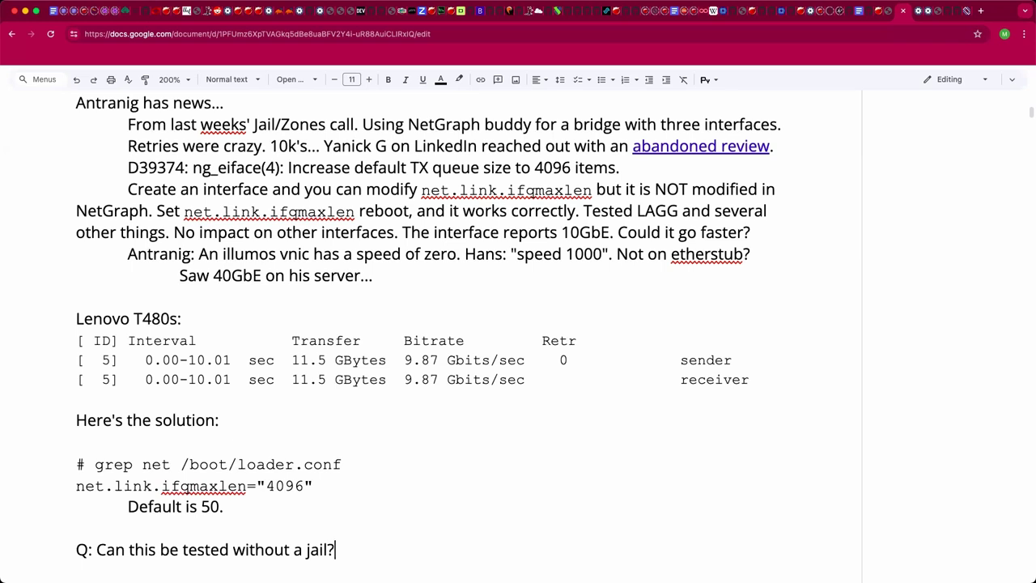
Step: Extend the jail question with "and force it not to use loopback" in place of its question mark
key("BackSpace")
key("BackSpace")
type("a")
key("BackSpace")
key("BackSpace")
type("o")
key("BackSpace")
type("l and force ")
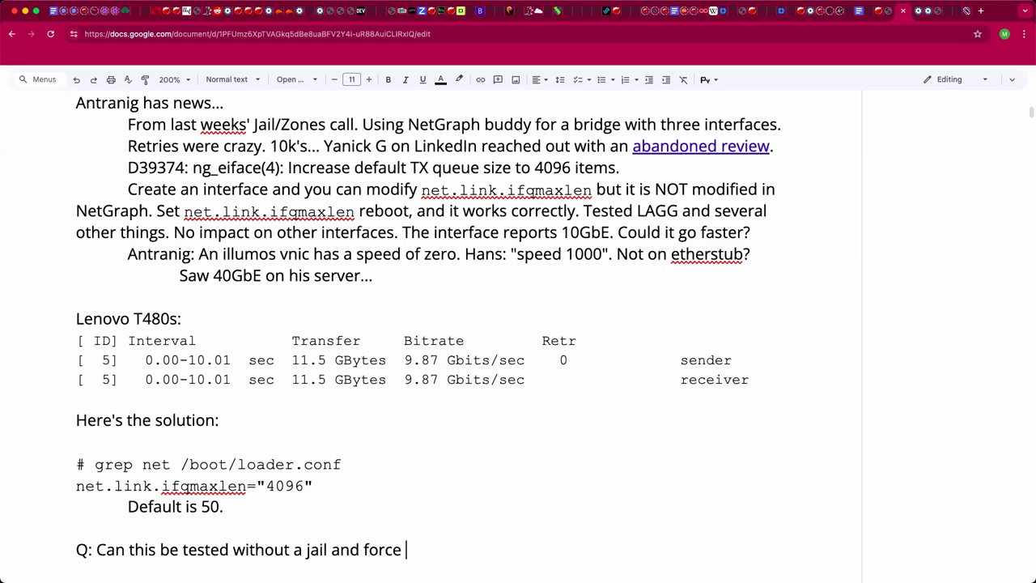
type("it not to use loopback")
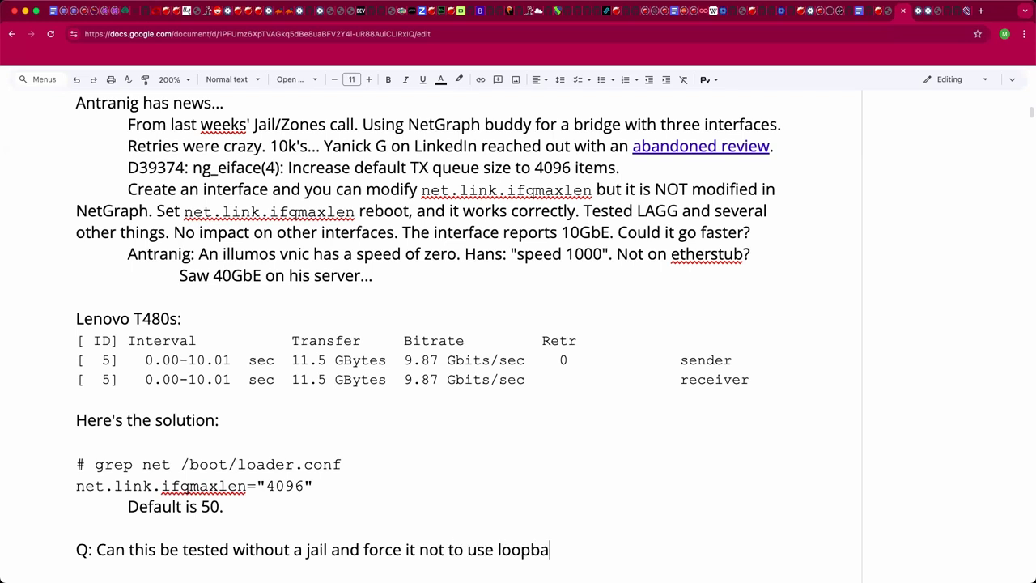
Step: Replace "loopback" with "lo0?" at the end of the jail question
key("BackSpace")
key("BackSpace")
key("BackSpace")
key("BackSpace")
key("BackSpace")
key("BackSpace")
key("BackSpace")
key("BackSpace")
type("lo0?")
Step: Add a separate line below the jail question with the answering attendee's first name and a colon
scroll(332, 445, "down", 4)
scroll(333, 445, "down", 4)
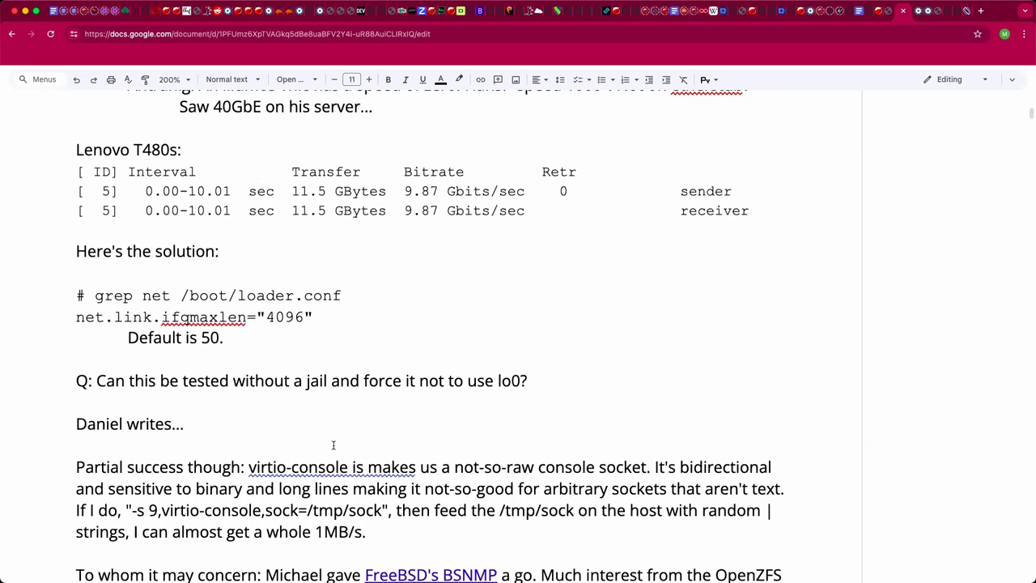
scroll(333, 444, "down", 1)
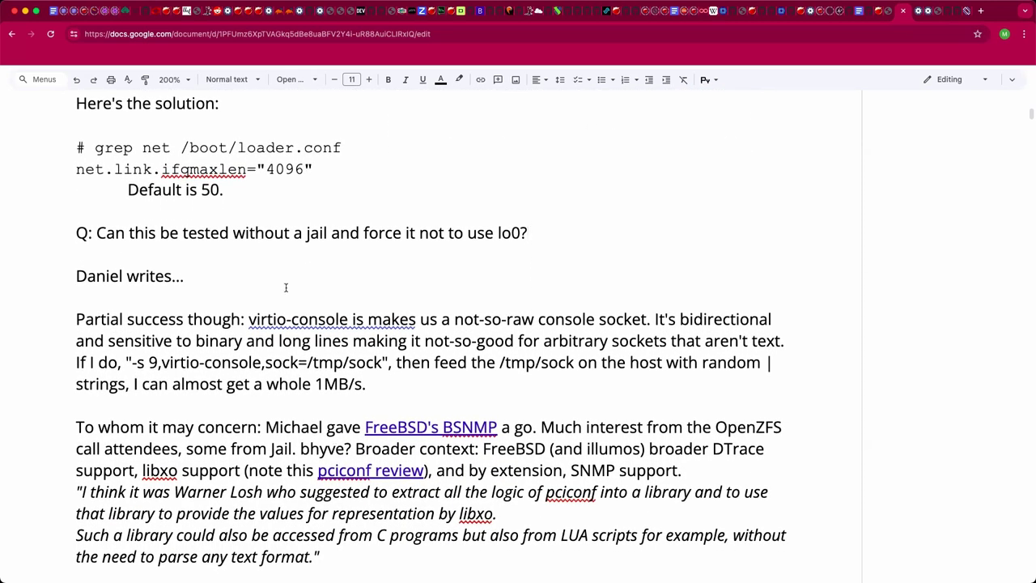
left_click(309, 256)
key("Return")
key("Return")
key("Up")
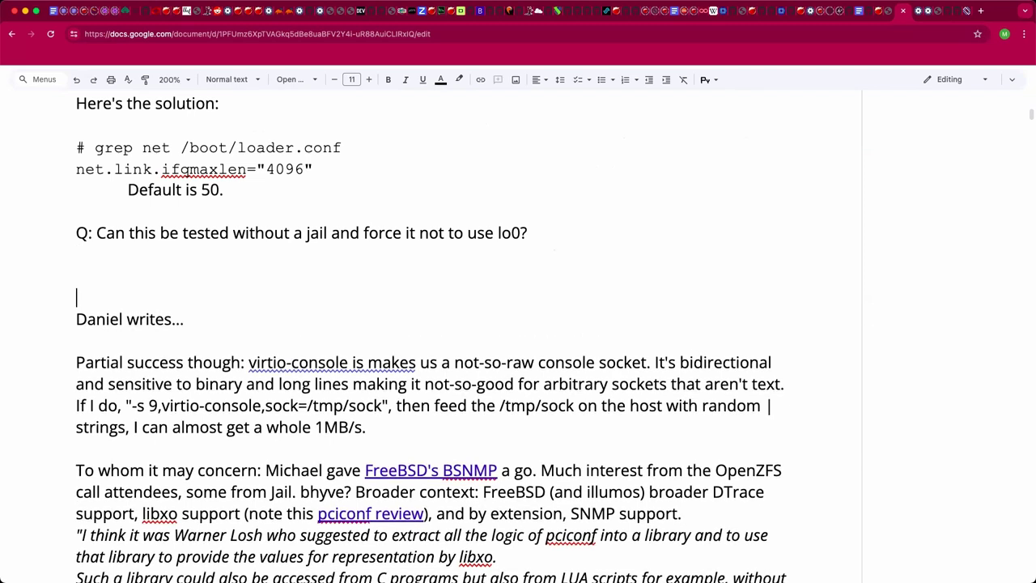
type("Antranig:")
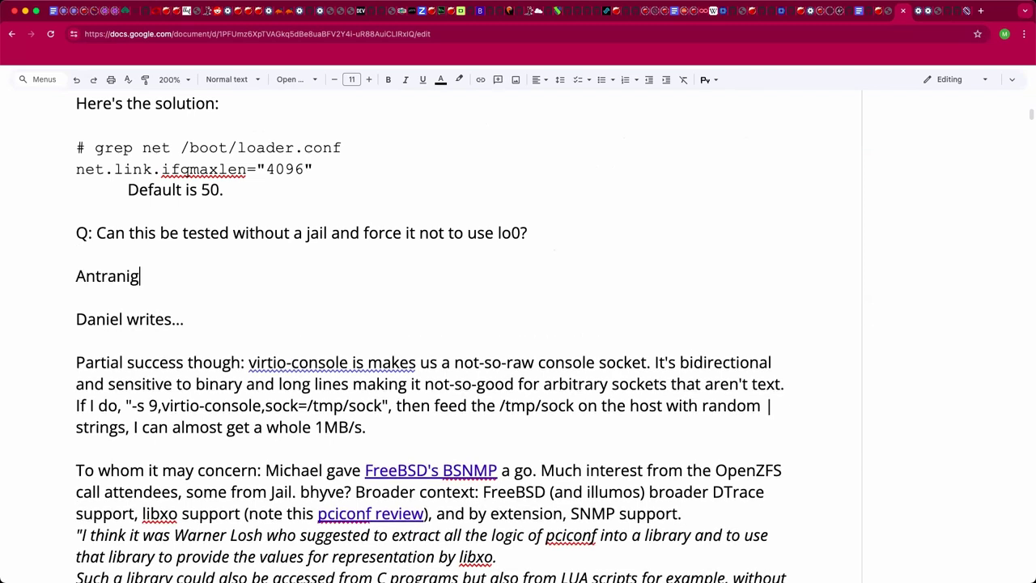
Step: Prefix the "Q: Can this be tested without a jail" line with the asker's first name and a colon
key("Up")
key("Up")
key("Up")
key("Down")
type("Michae")
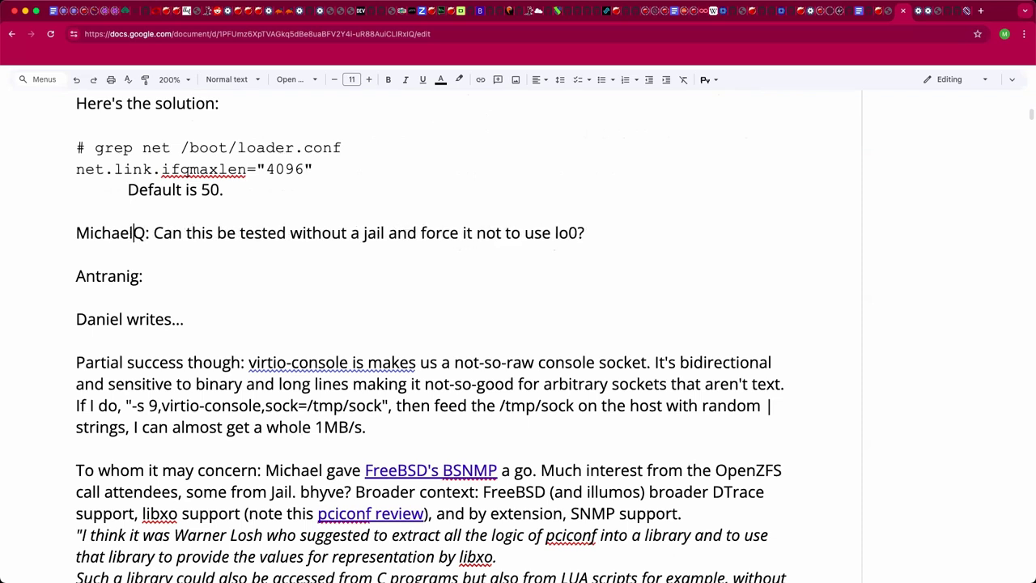
type("l:")
Step: After the answering attendee's name, write "NetGraph has a feature to change an"
key("Down")
key("Down")
key("Down")
key("Left")
type("NetHa")
key("BackSpace")
key("BackSpace")
type("Graph ")
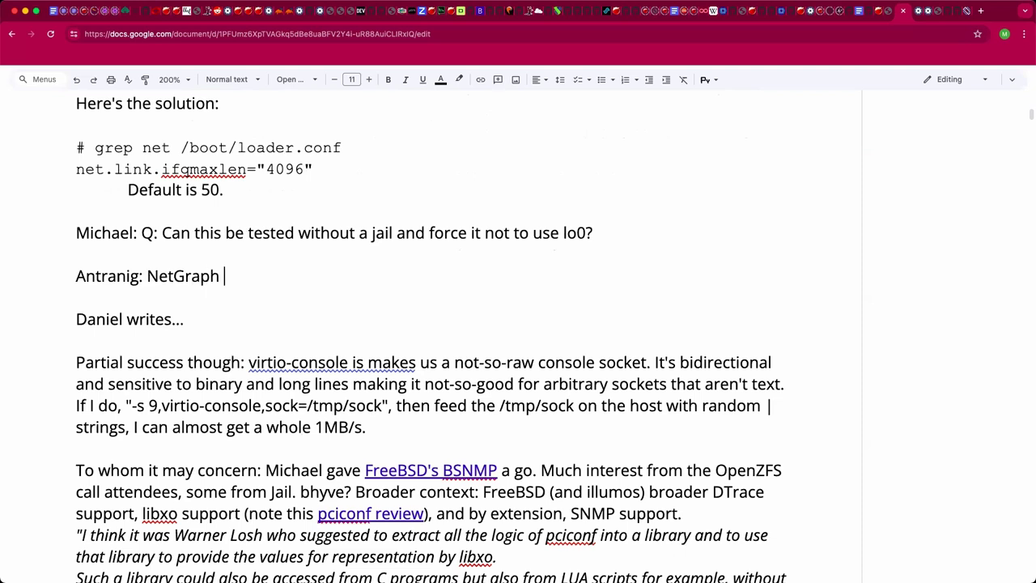
type("has a featur")
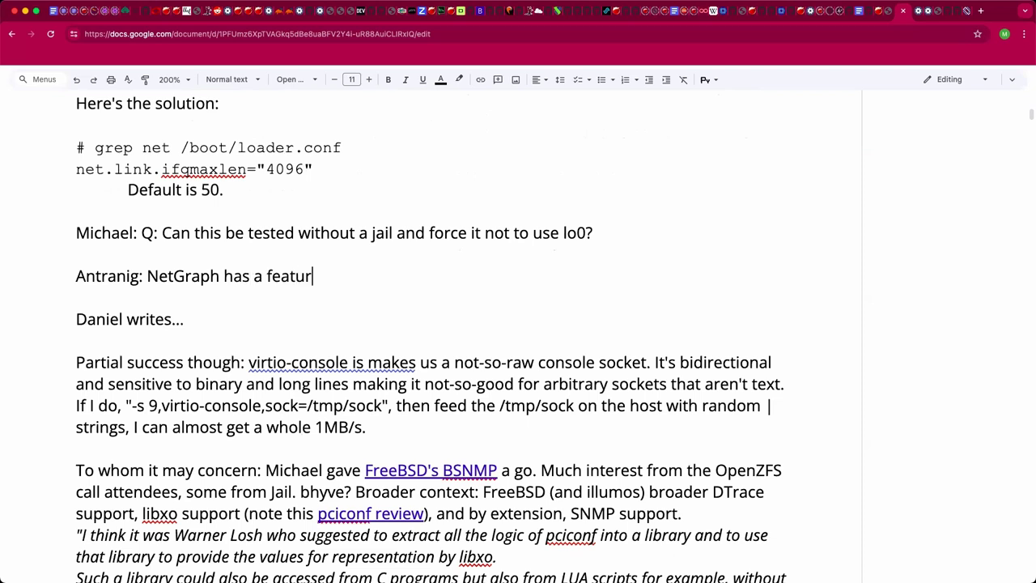
type("e to change an")
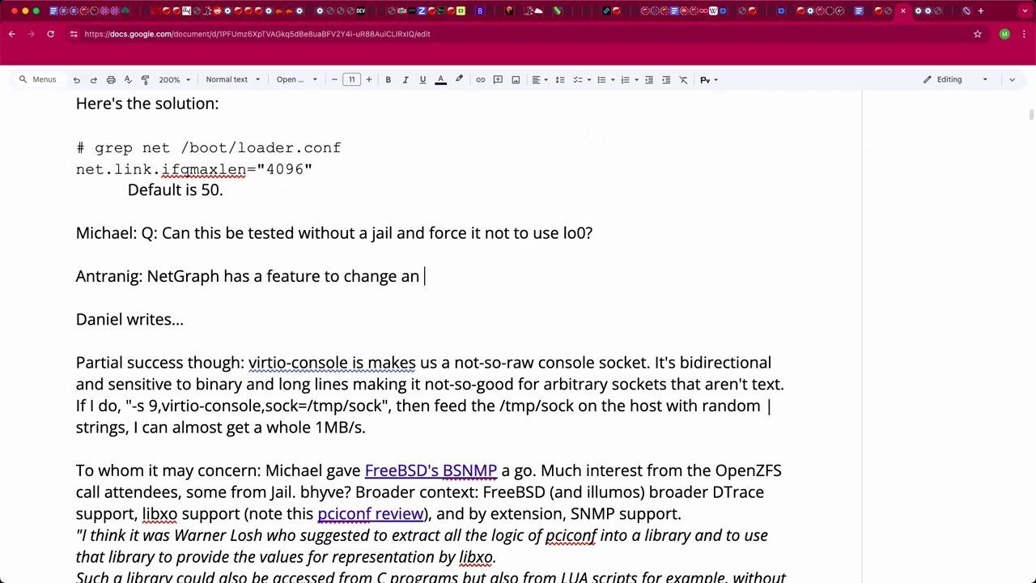
Step: Complete the answering attendee's note so it reads "NetGraph has a feature to change a frame's MAC address on exit."
key("BackSpace")
key("BackSpace")
type("frame's ma")
key("BackSpace")
key("BackSpace")
type("MAC a")
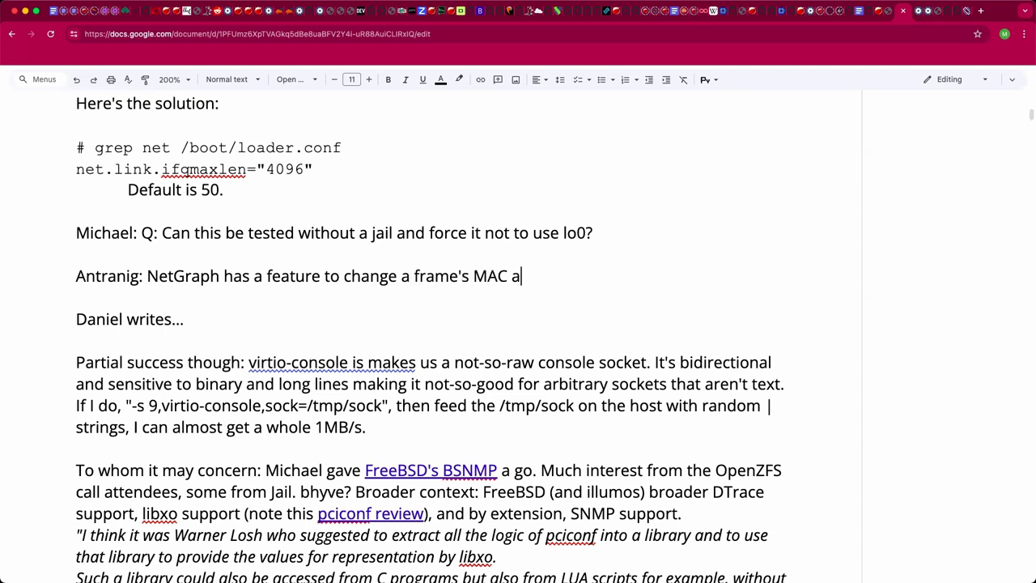
type("ddress on exi")
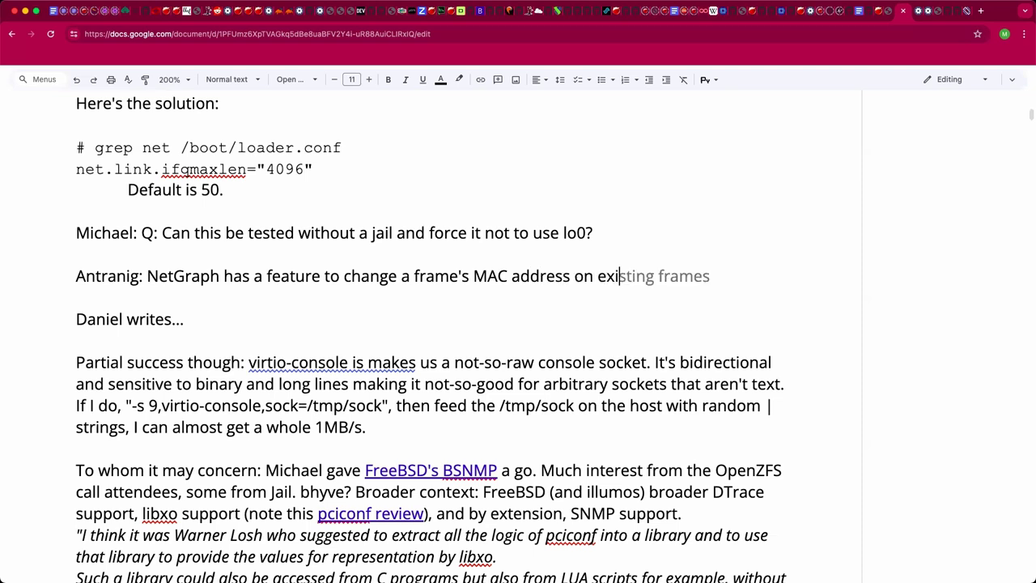
type("t.")
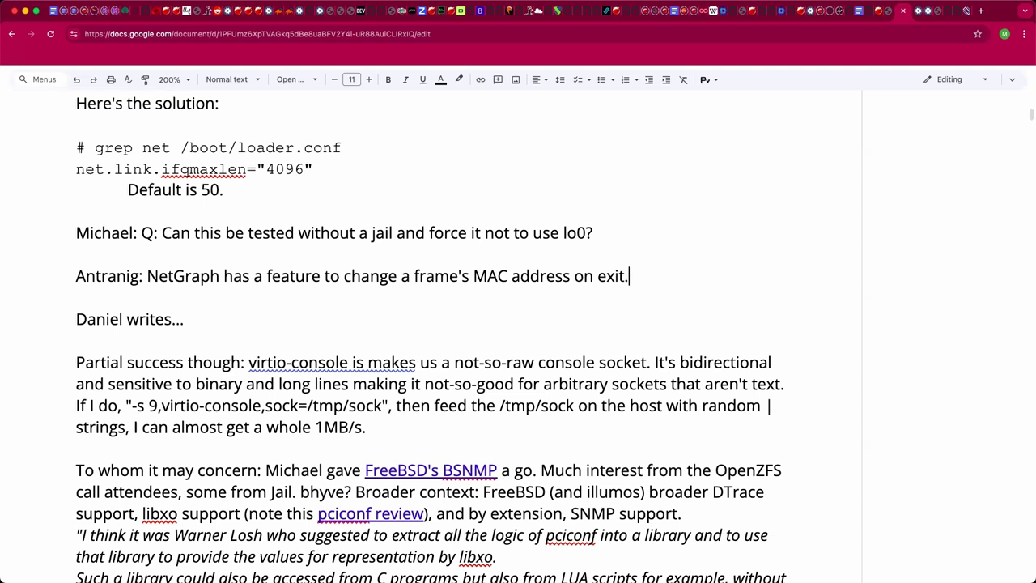
Step: Append the question "Could bypass promiscuous mode?" to the NetGraph MAC address note
type("Could by")
type("pass promi")
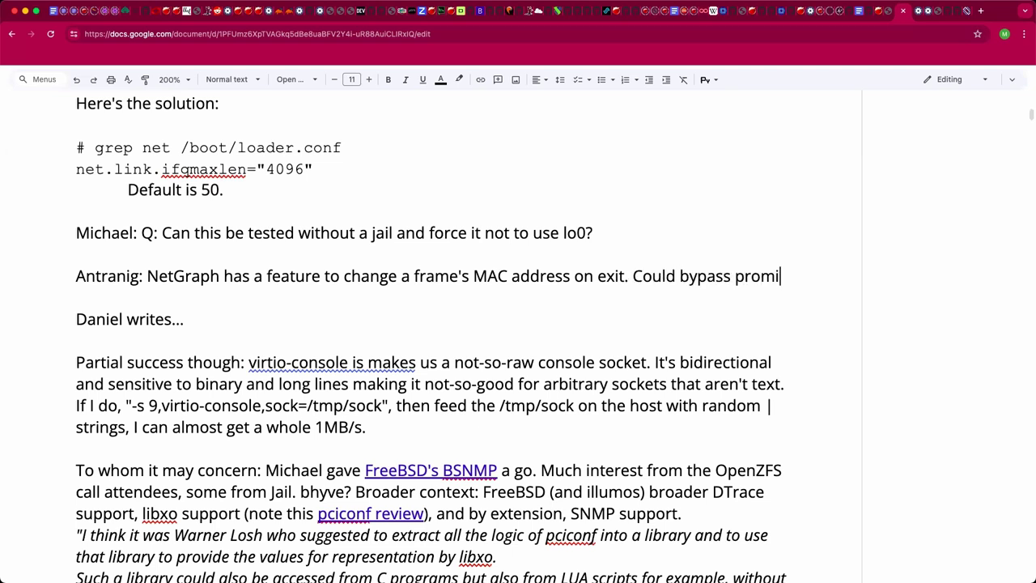
type("scuous mode?")
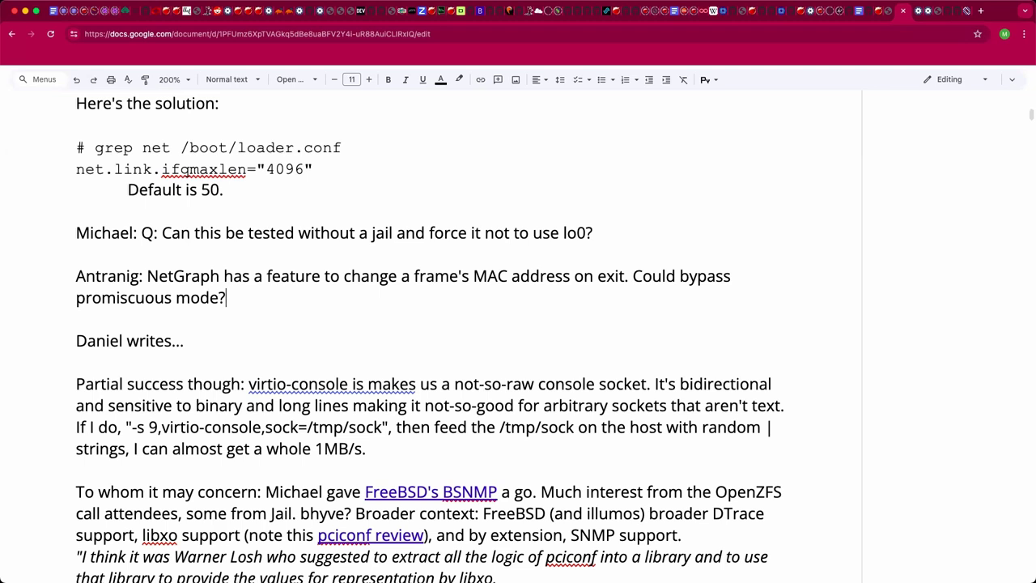
Step: Add "The opposite of the bhyve/wlan problem." after the promiscuous mode question
type("The opposite of ")
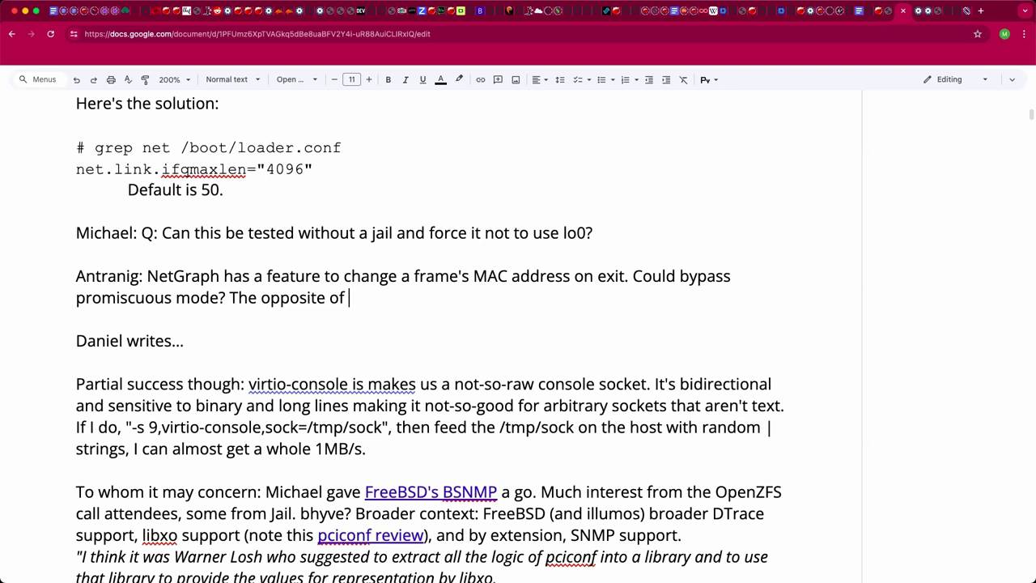
type("the bhyve/w")
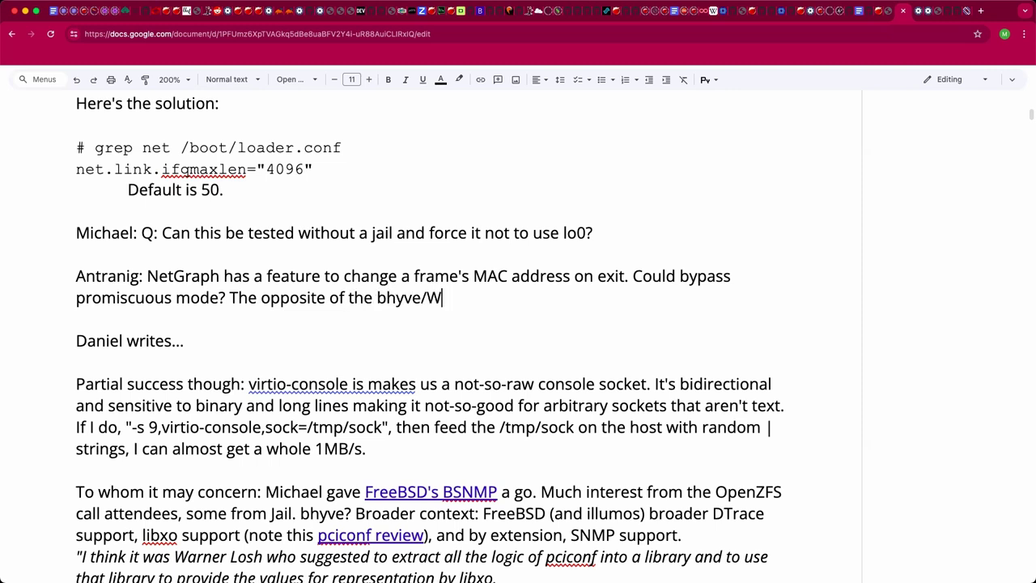
type("lan prog")
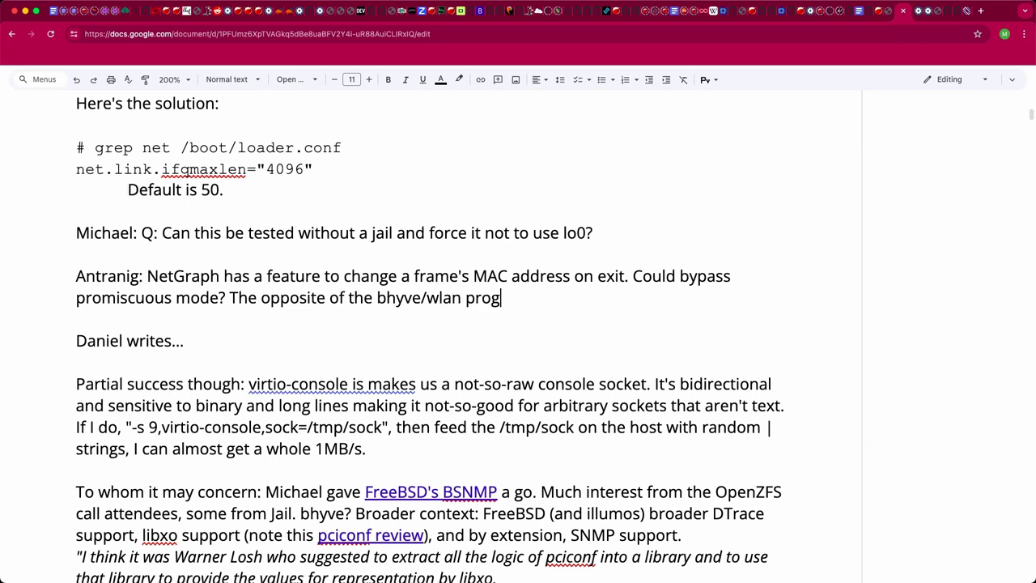
key("BackSpace")
type("blem.")
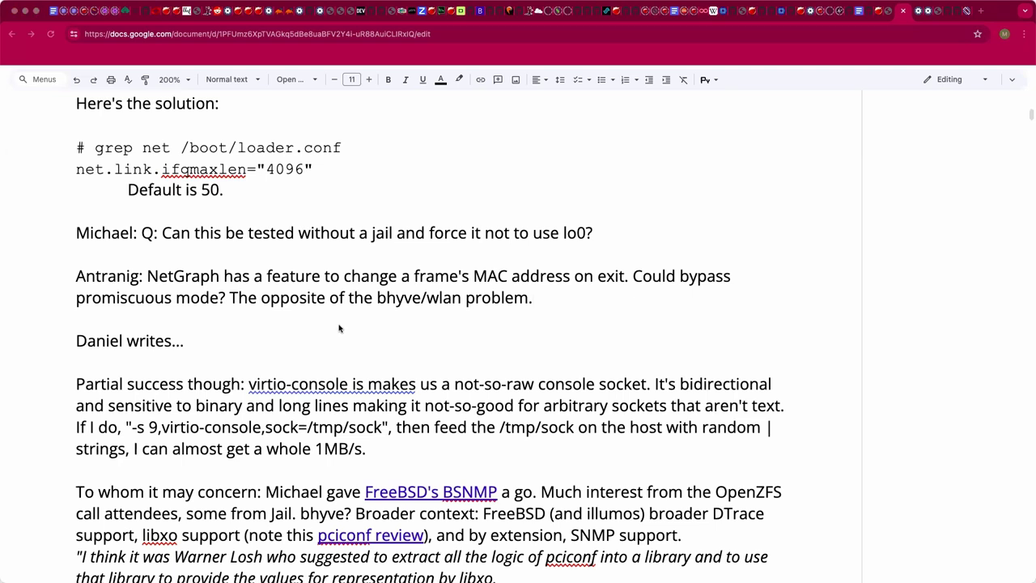
key("super+Tab")
left_click(338, 324)
scroll(339, 324, "down", 3)
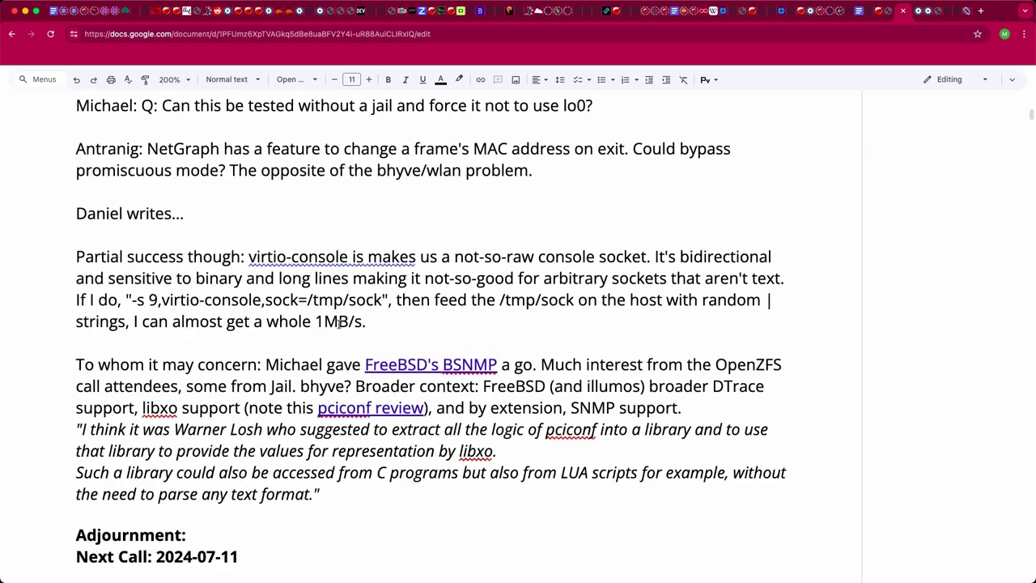
scroll(338, 322, "down", 3)
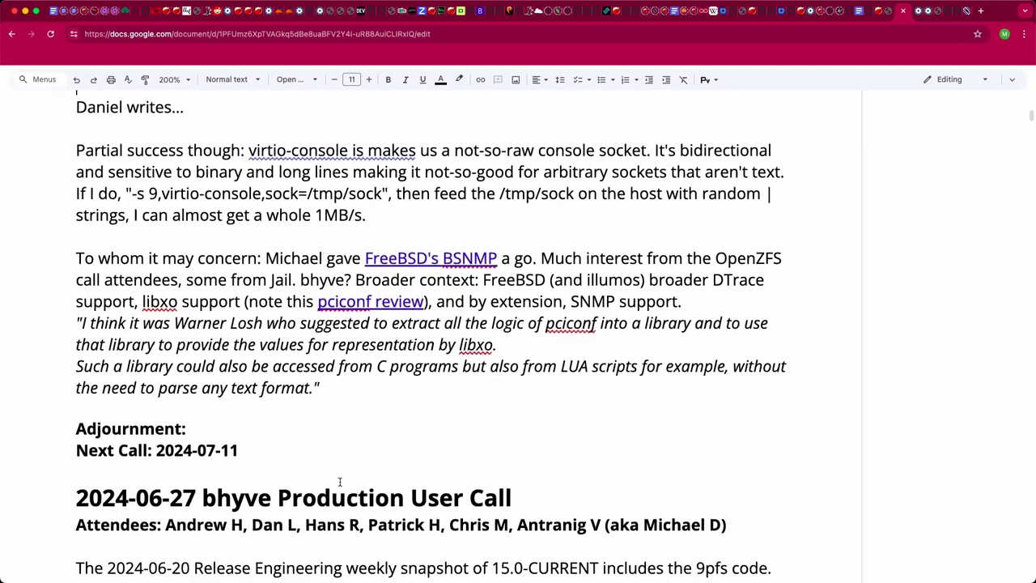
double_click(253, 429)
left_click(253, 429)
key("Up")
left_click(407, 216)
key("Return")
key("Return")
key("Return")
key("Return")
key("Return")
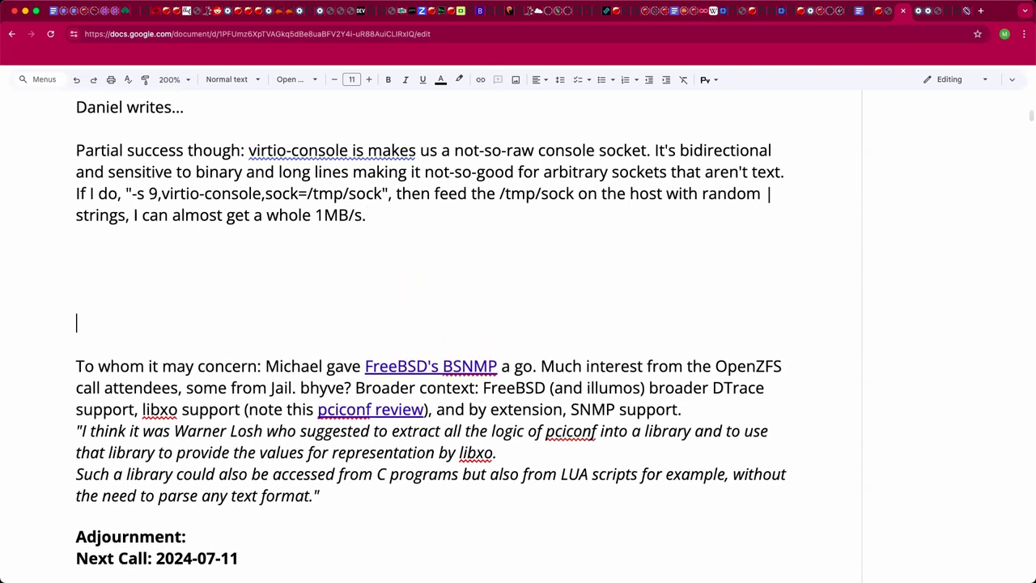
left_click(623, 214)
scroll(514, 335, "down", 1)
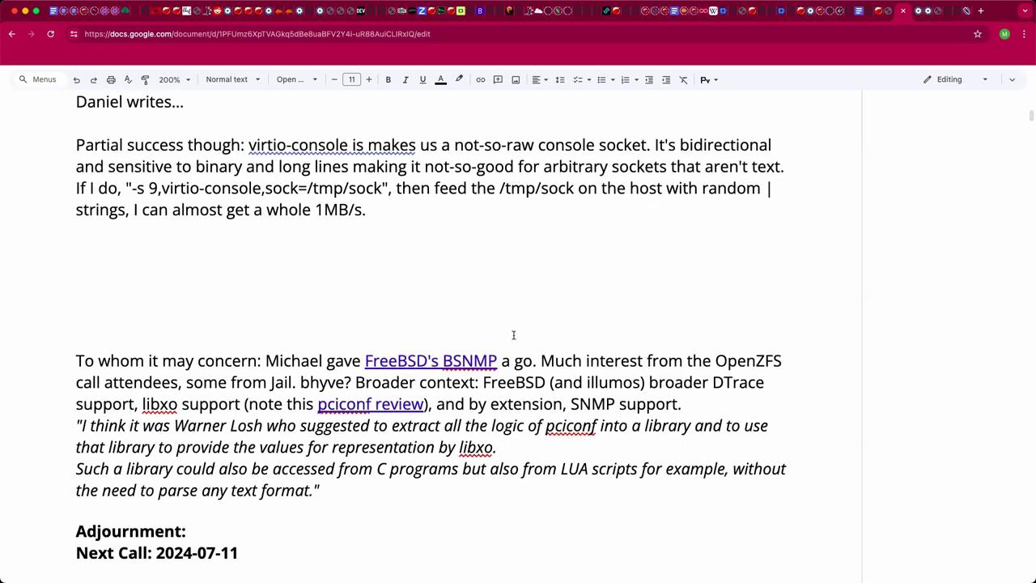
left_click(514, 335)
key("BackSpace")
key("BackSpace")
key("BackSpace")
key("BackSpace")
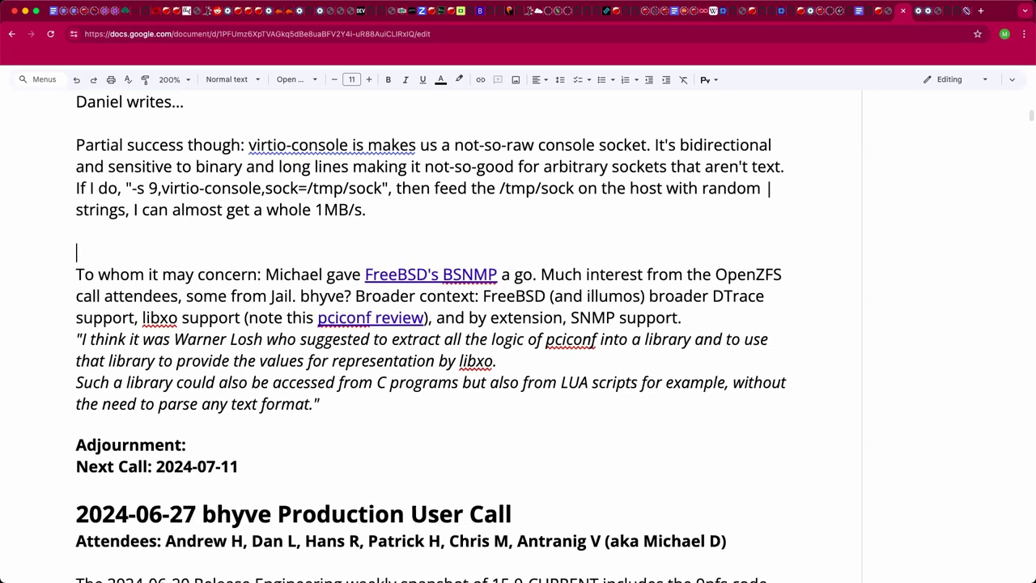
key("BackSpace")
Step: Insert five blank lines between the italic pciconf library quote and the Adjournment heading, and place the cursor among them
key("Down")
key("Down")
key("Down")
key("Down")
key("Down")
key("Down")
key("Down")
key("Down")
key("Down")
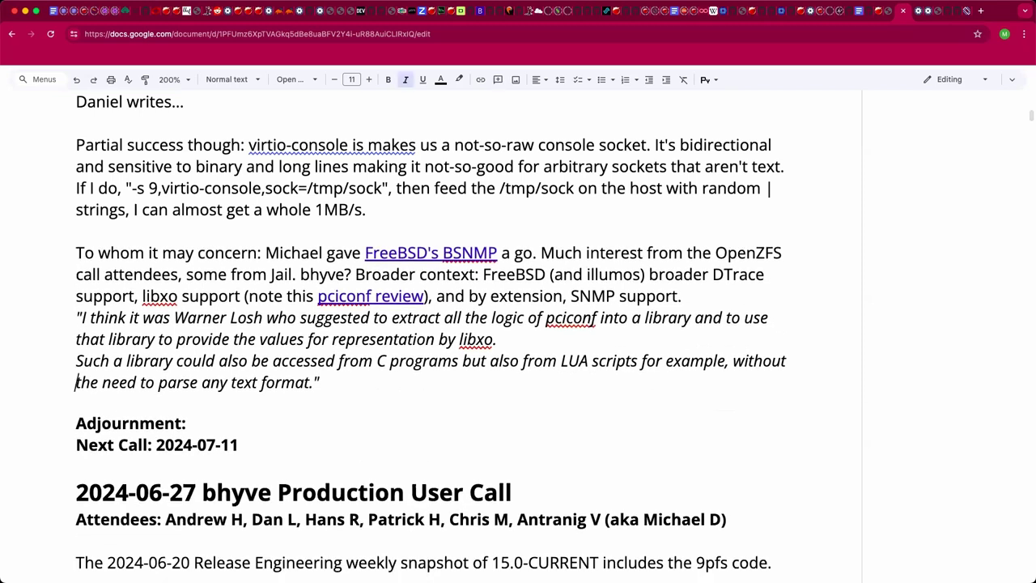
left_click(77, 402)
key("Return")
key("Return")
key("Return")
key("Return")
key("Return")
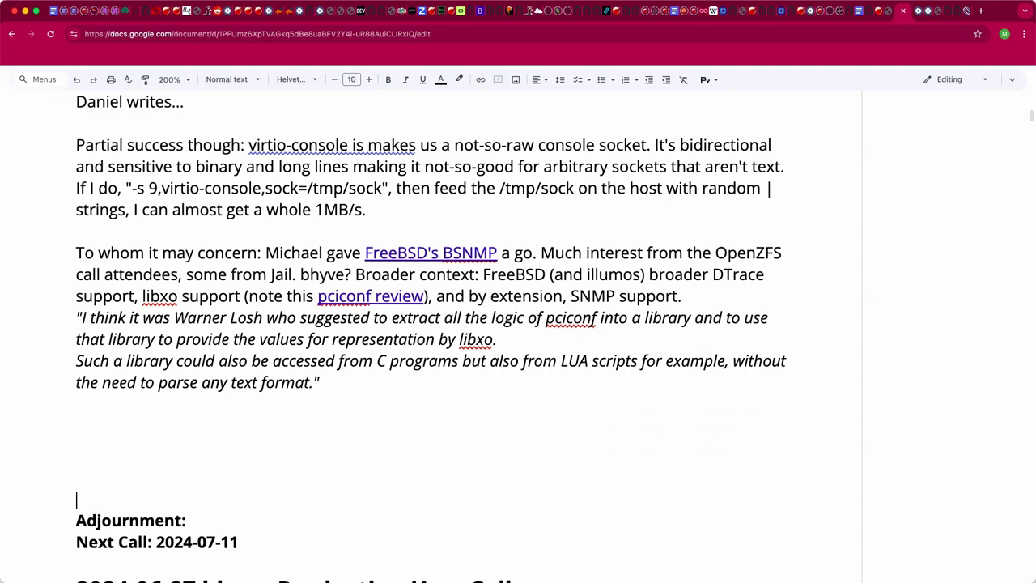
left_click(77, 461)
scroll(599, 428, "up", 1)
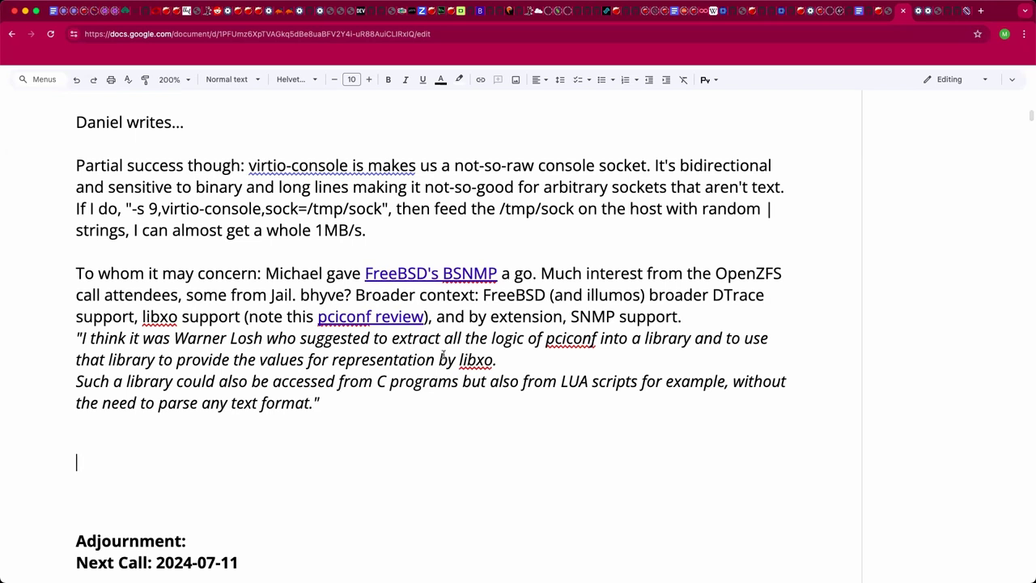
Step: Review the 2024-07-04 call notes from the attendee list through to the pciconf library quote
left_click(422, 400)
scroll(422, 400, "up", 5)
scroll(422, 400, "up", 6)
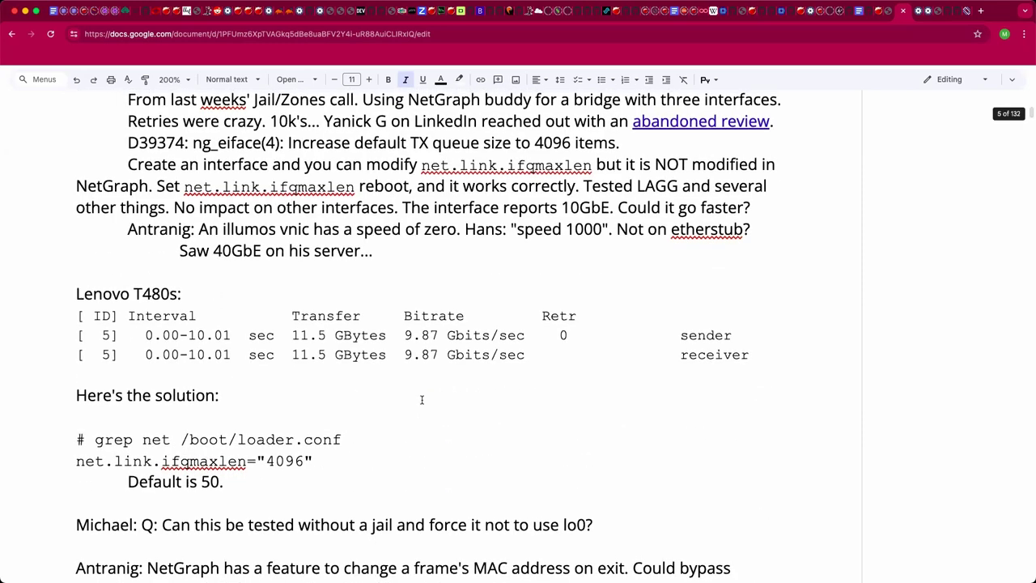
scroll(422, 399, "up", 4)
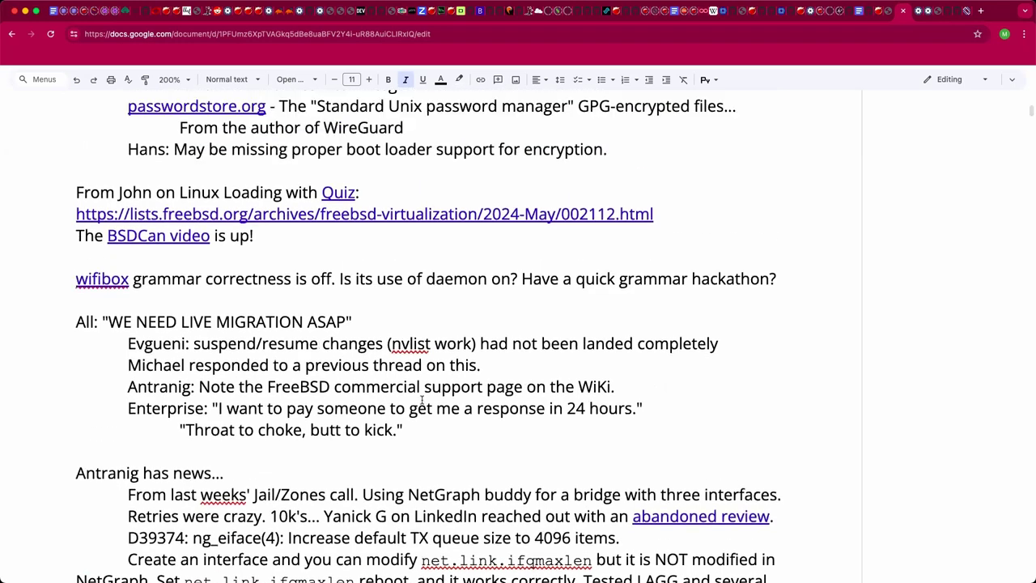
scroll(422, 400, "up", 6)
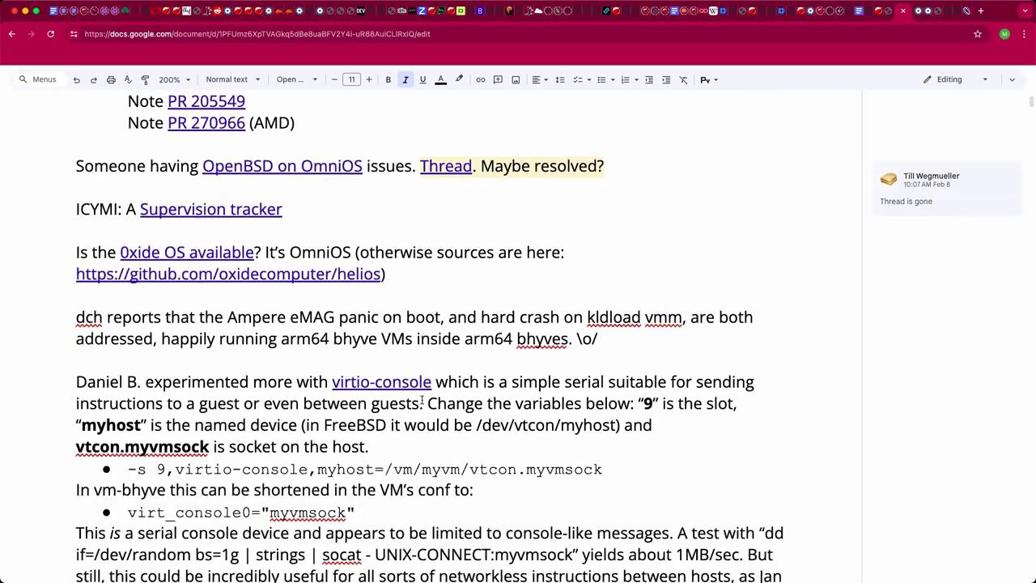
scroll(422, 400, "down", 7)
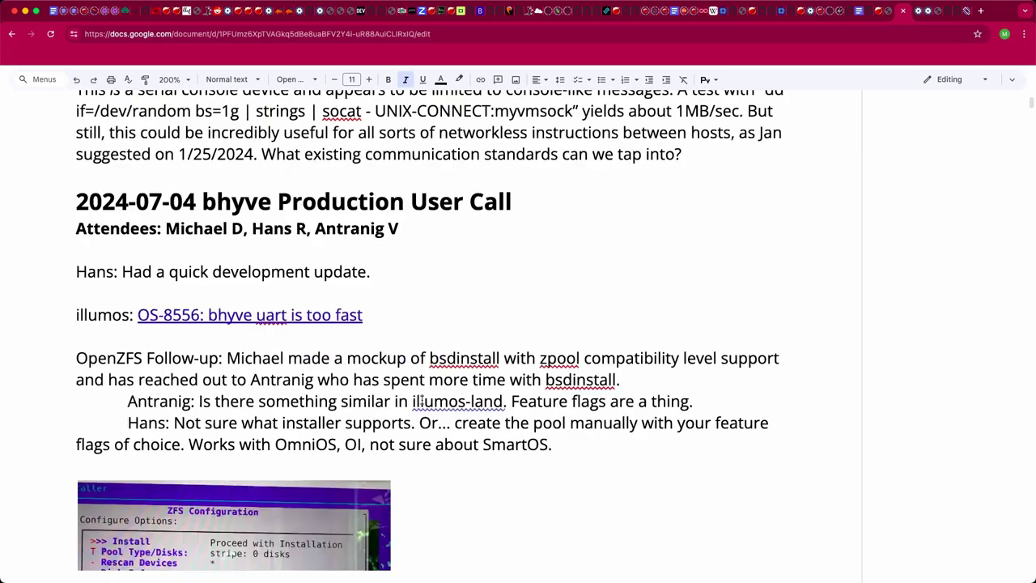
scroll(424, 450, "down", 5)
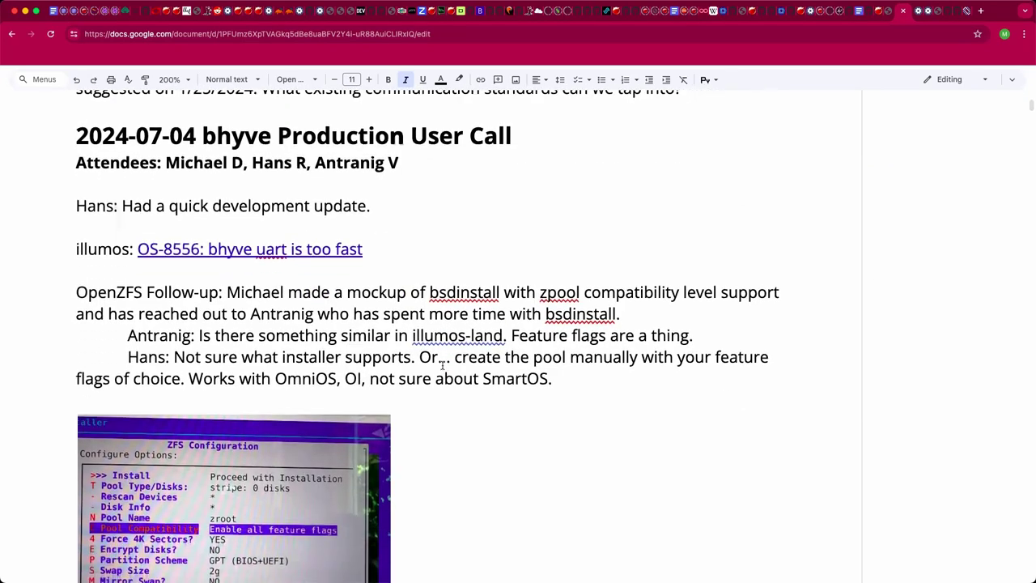
scroll(442, 365, "down", 5)
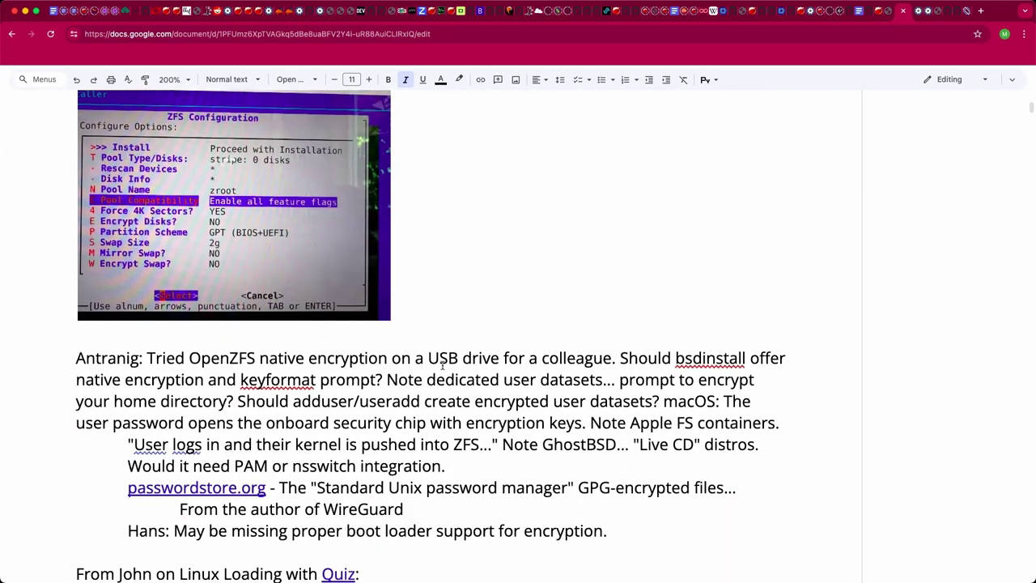
scroll(442, 365, "down", 6)
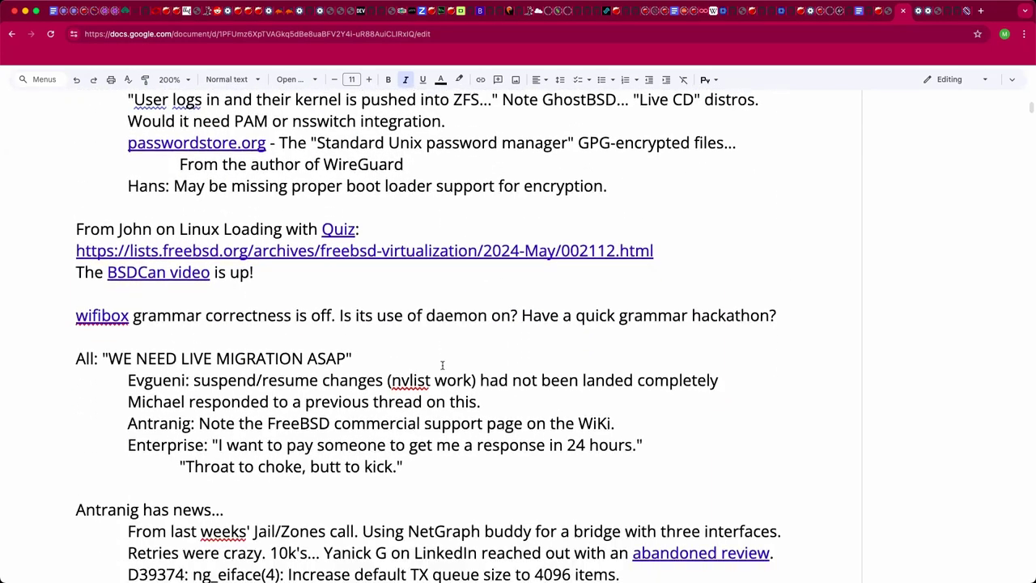
scroll(443, 366, "down", 1)
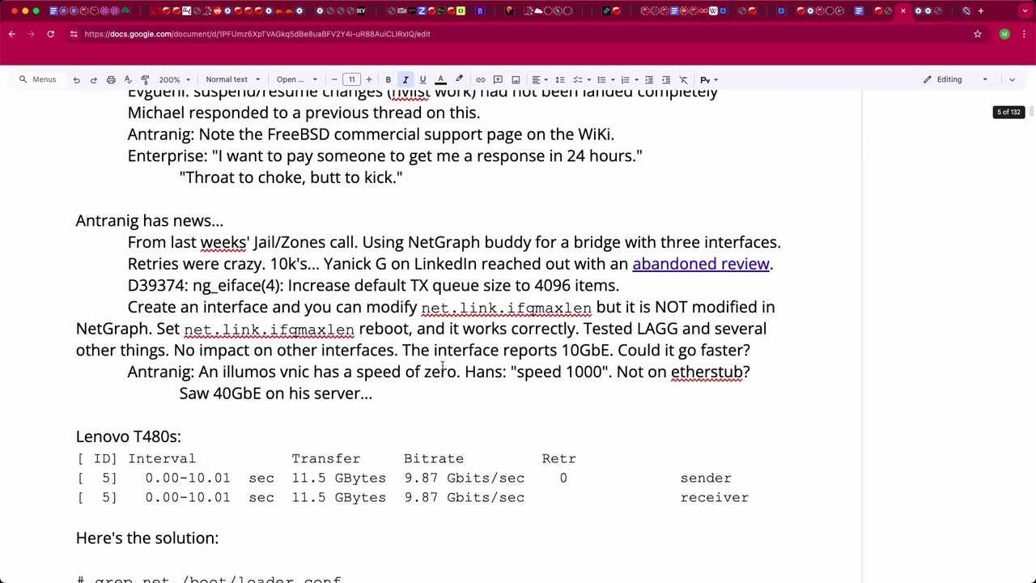
scroll(442, 366, "down", 10)
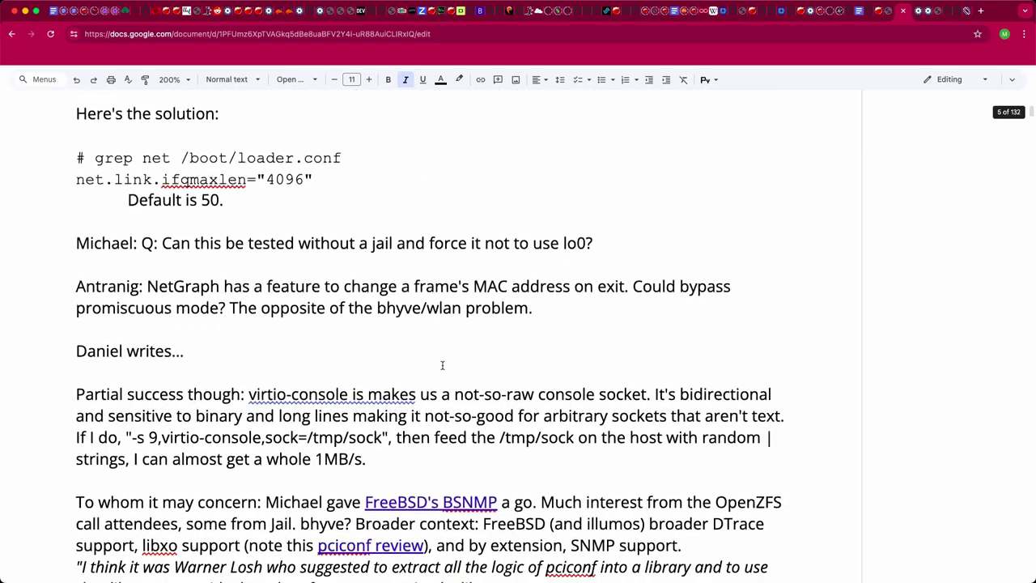
scroll(442, 366, "down", 7)
type("Such a library could also be accessed from C programs but also from LUA scripts for example, without the need to parse any text format.\"")
scroll(442, 365, "up", 2)
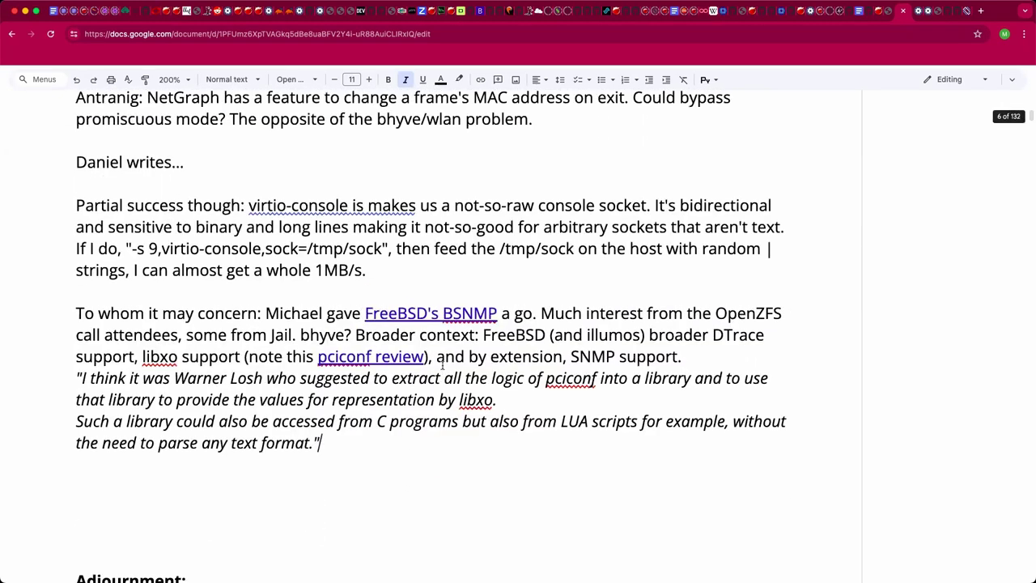
scroll(443, 365, "up", 3)
Step: Look through the open pages for D39374, D1206, OS-8556, freebsd-wifibox, illumos-gate's ds_snmp.h and the Linux-managed switch article, and return to the call notes
key("ctrl+Tab")
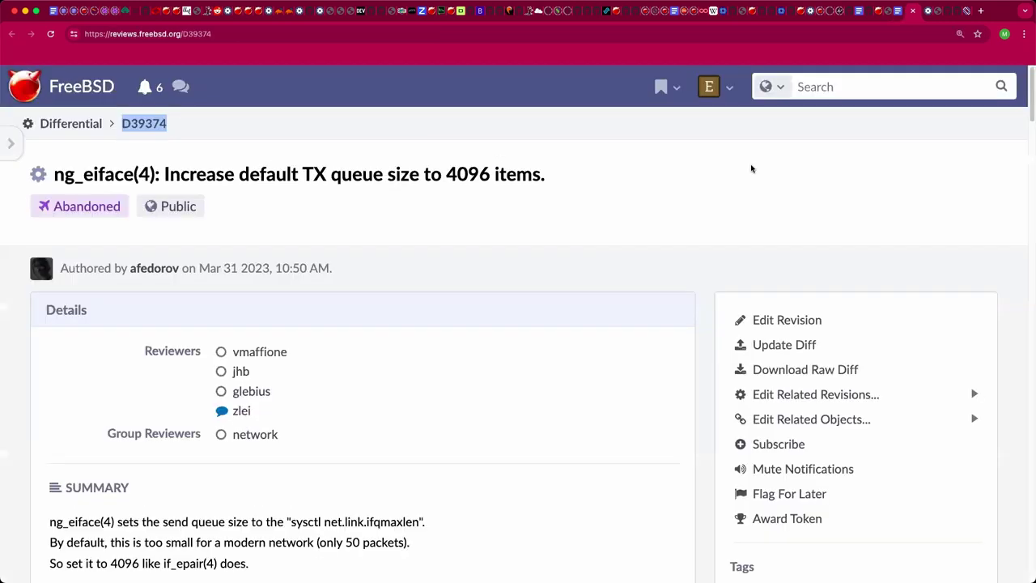
key("ctrl+Tab")
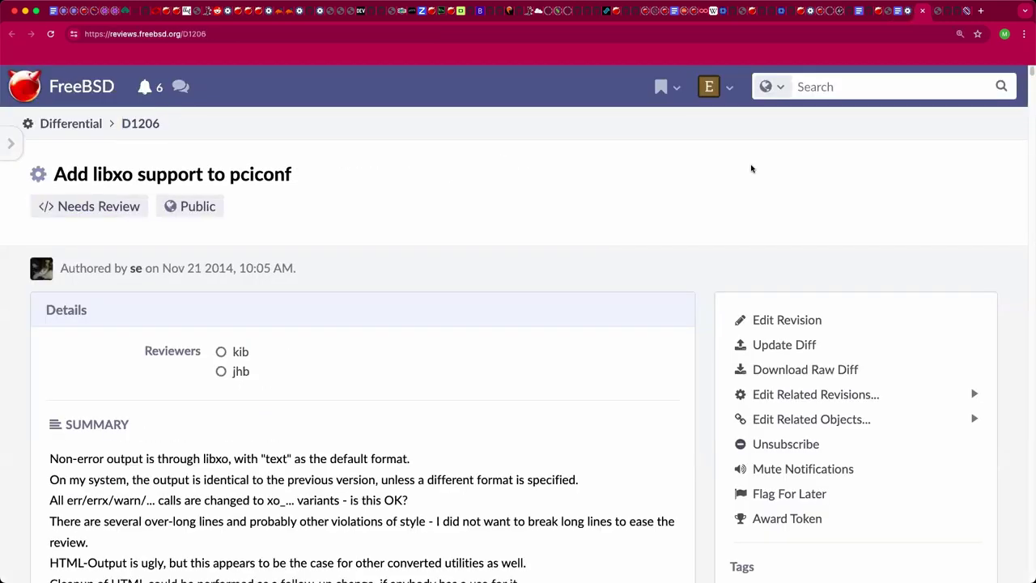
key("ctrl+Tab")
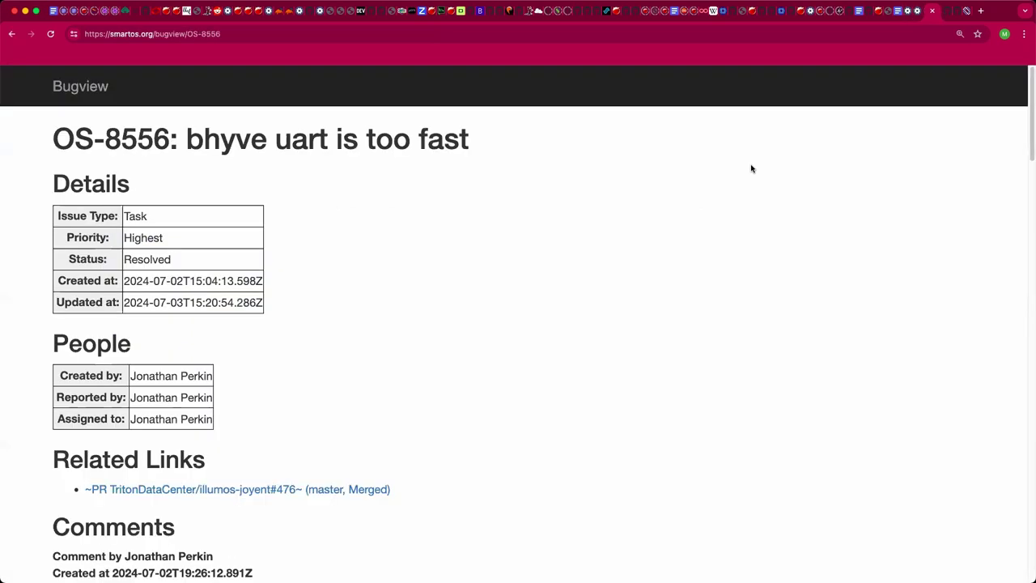
key("ctrl+Tab")
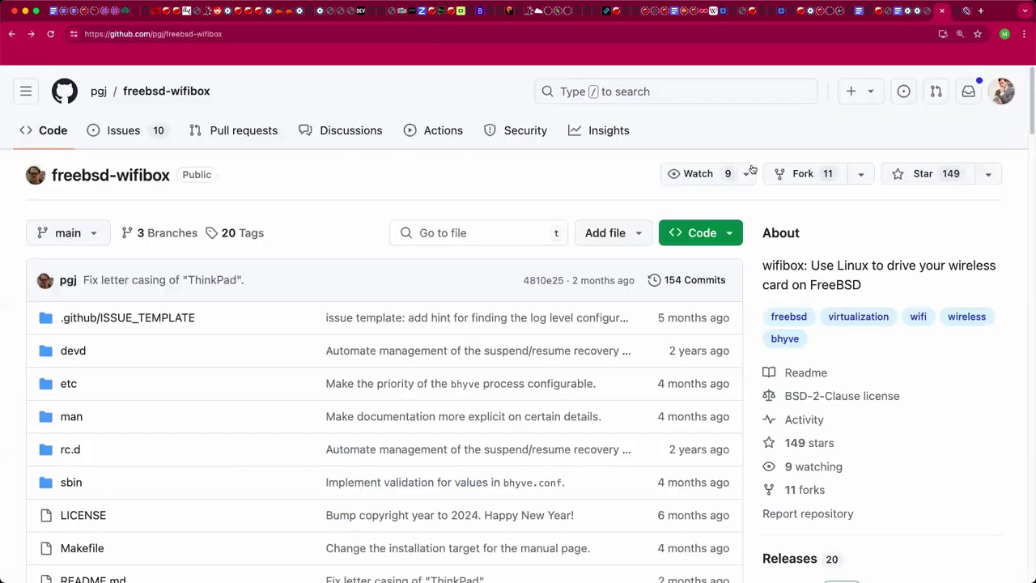
key("ctrl+Tab")
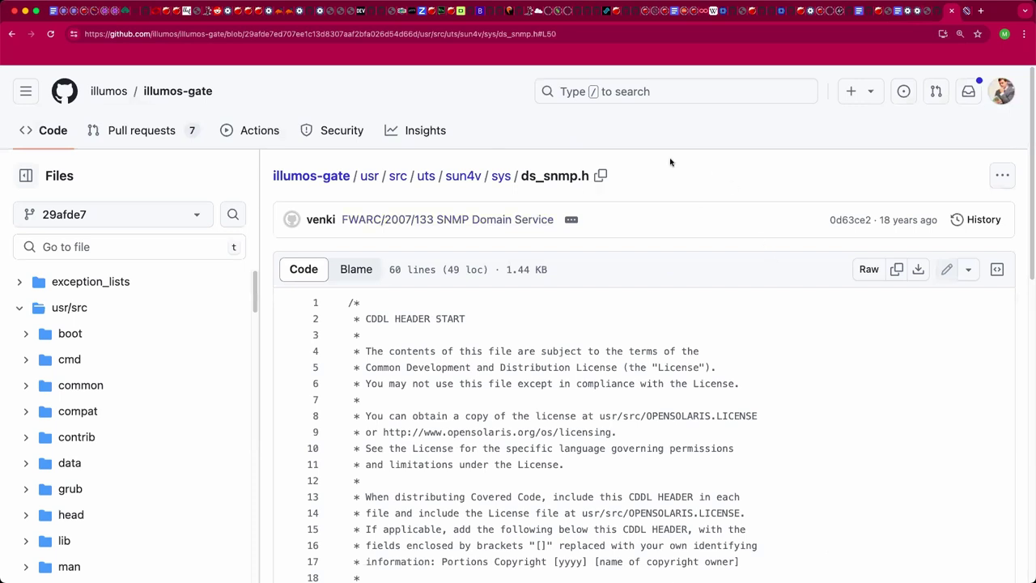
key("super+w")
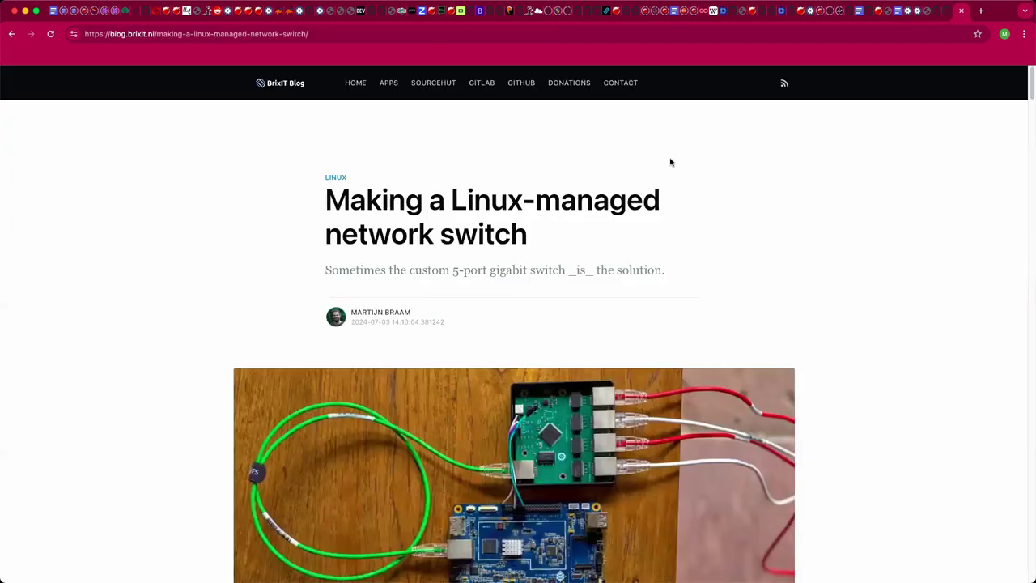
key("super+shift+t")
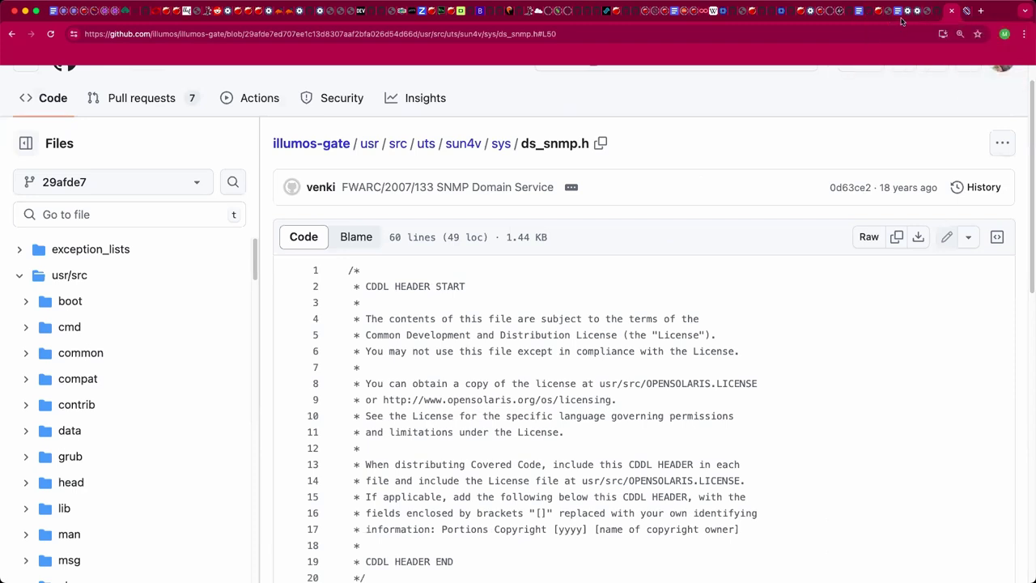
left_click(900, 14)
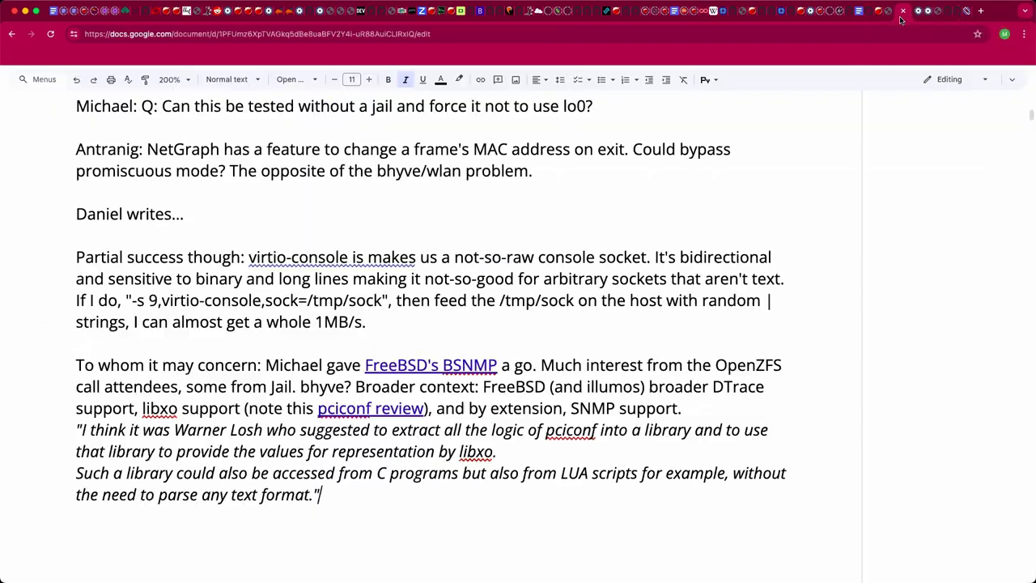
Step: Examine the ARC graphs and the pastebin note in the other call notes document, and return to the bhyve call notes
left_click(678, 17)
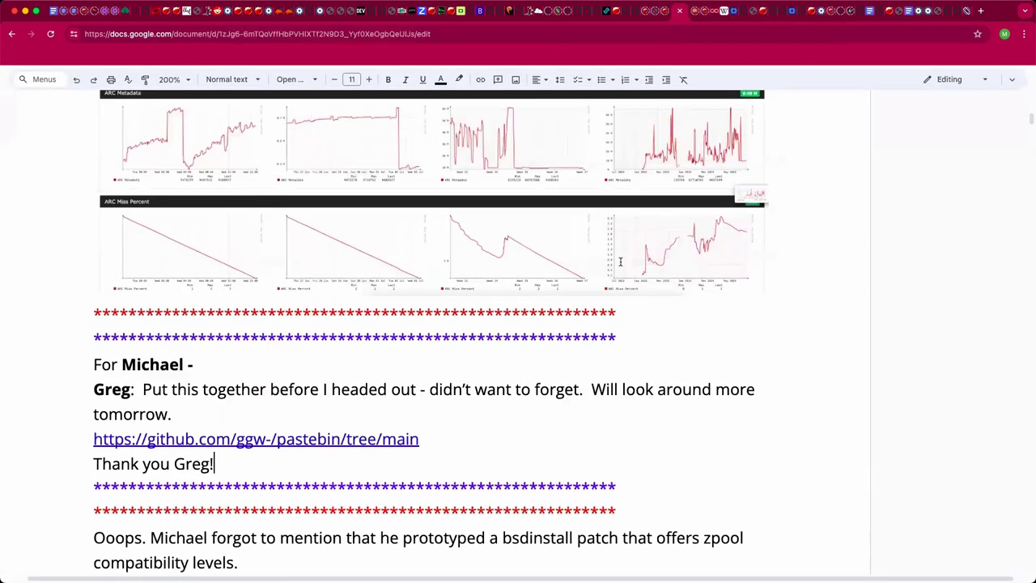
scroll(621, 261, "up", 5)
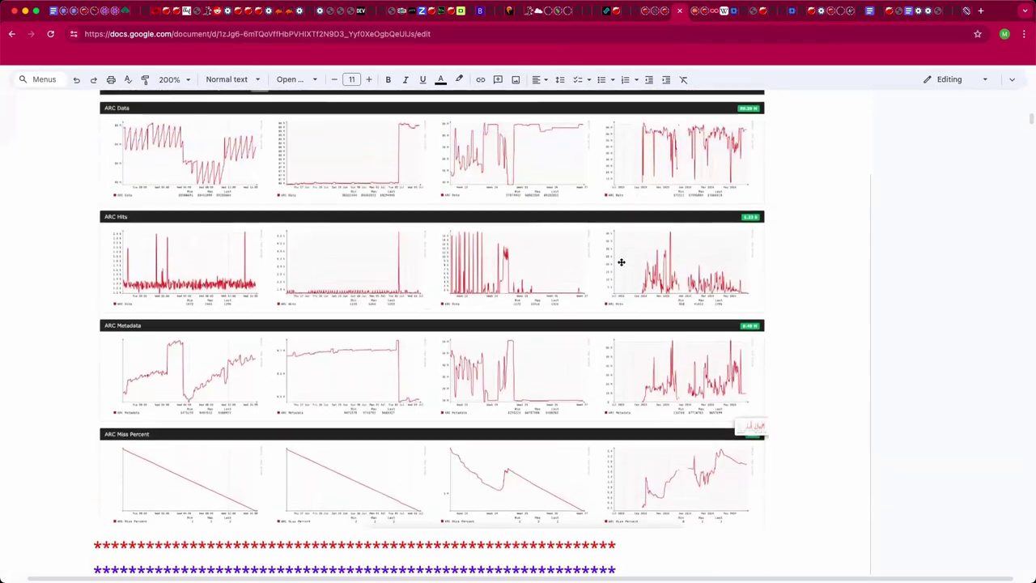
scroll(621, 261, "up", 2)
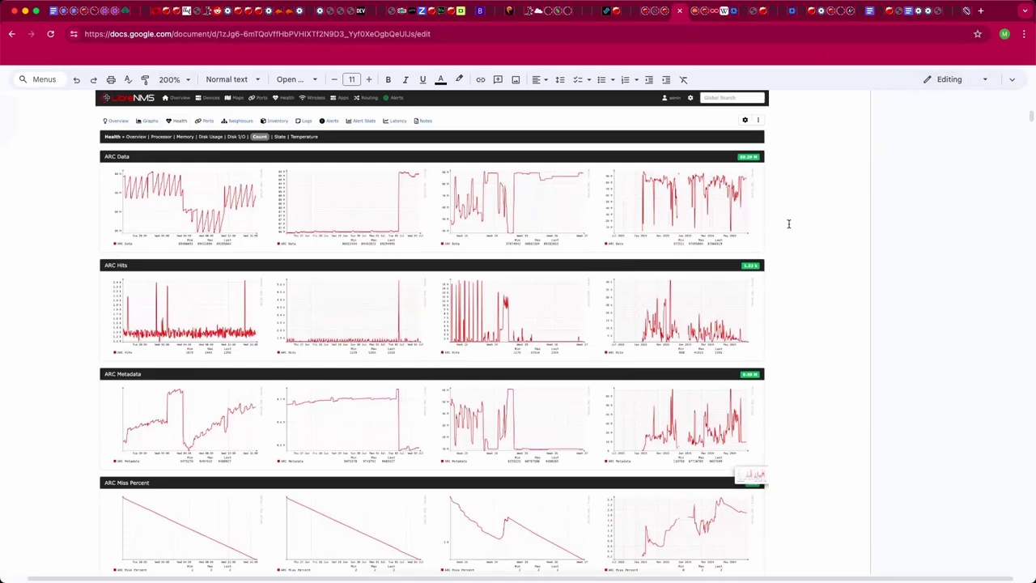
scroll(789, 224, "down", 2)
scroll(772, 230, "down", 4)
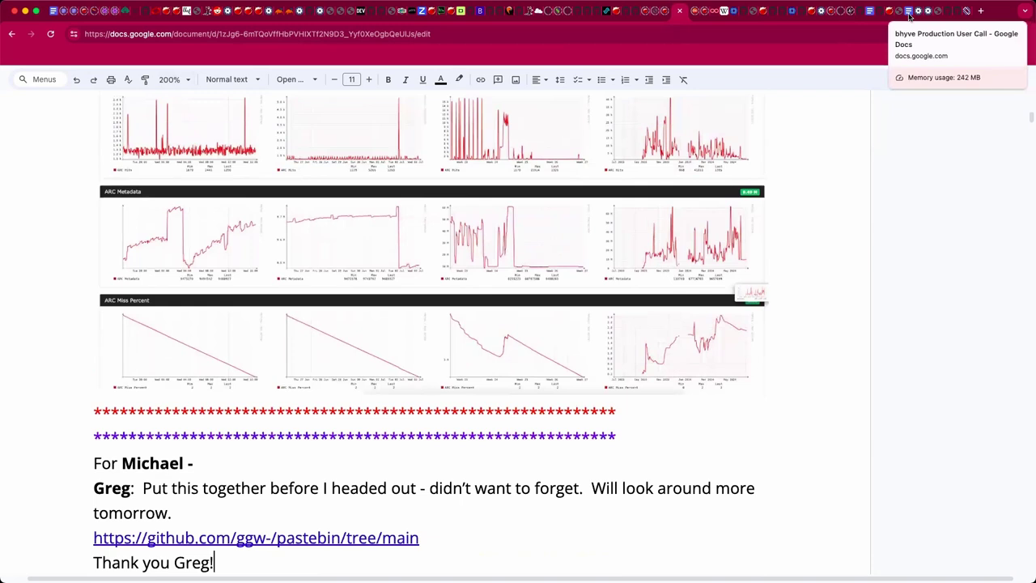
left_click(909, 14)
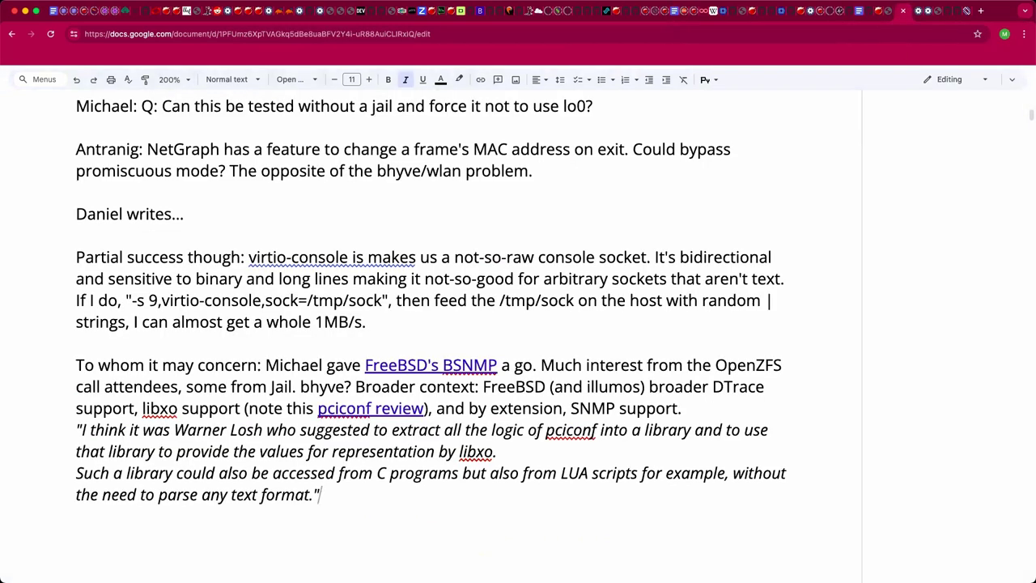
Step: Place the cursor below the pciconf library quote, look through the BSNMP document up to its title, and return to the call notes
left_click(351, 514)
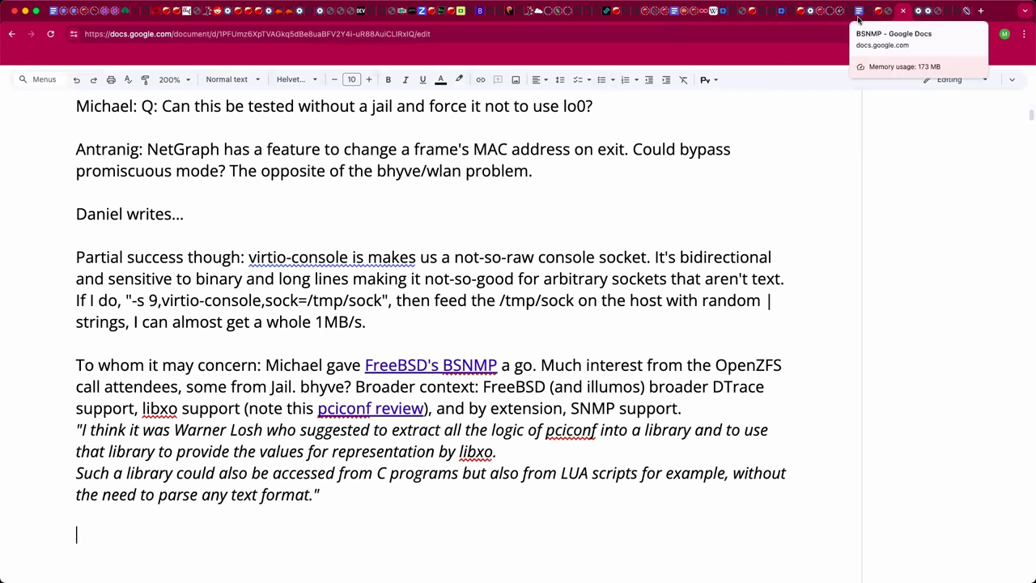
left_click(859, 16)
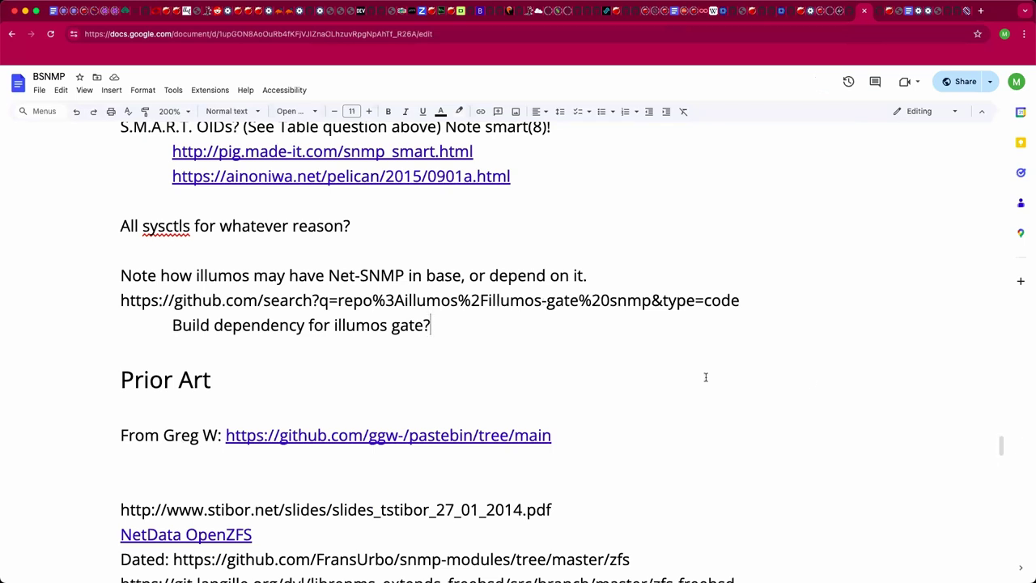
scroll(706, 378, "up", 3)
scroll(705, 377, "up", 15)
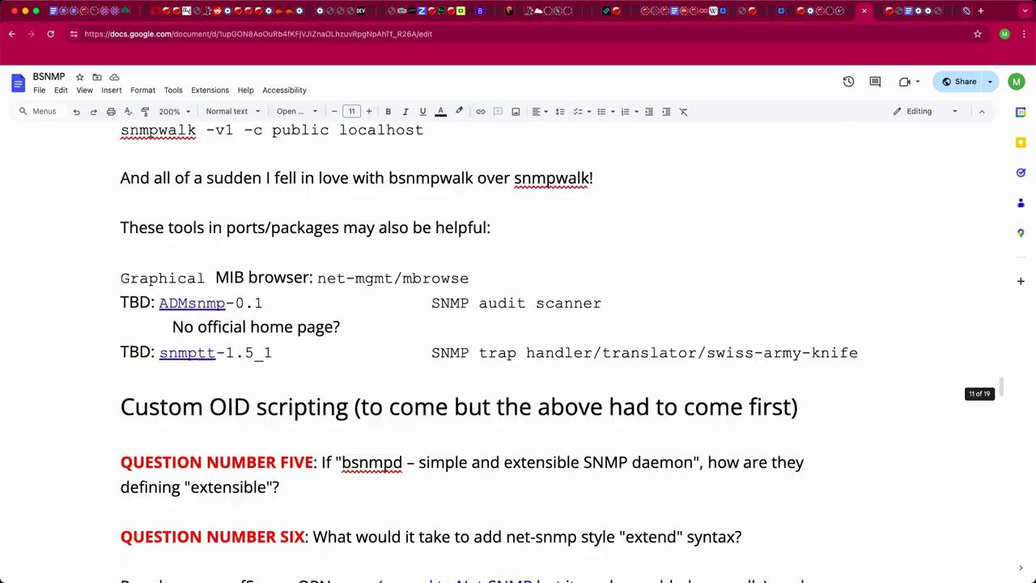
scroll(519, 348, "up", 20)
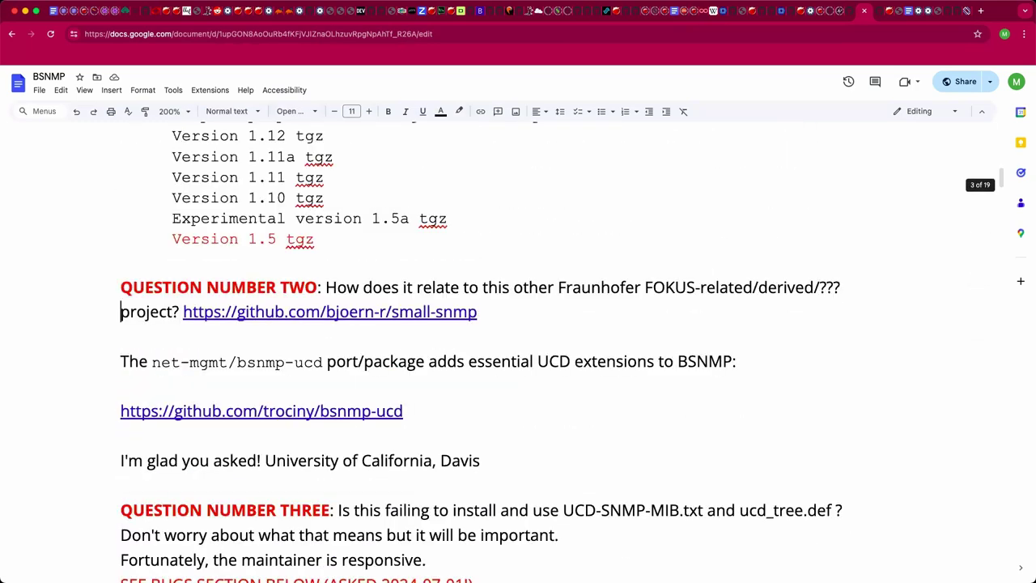
scroll(678, 394, "up", 2)
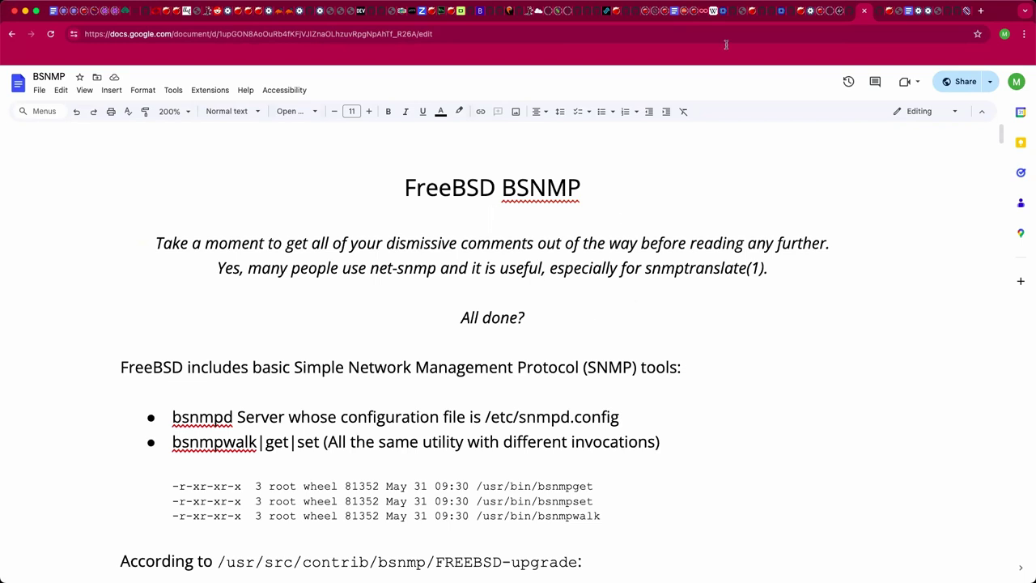
left_click(903, 11)
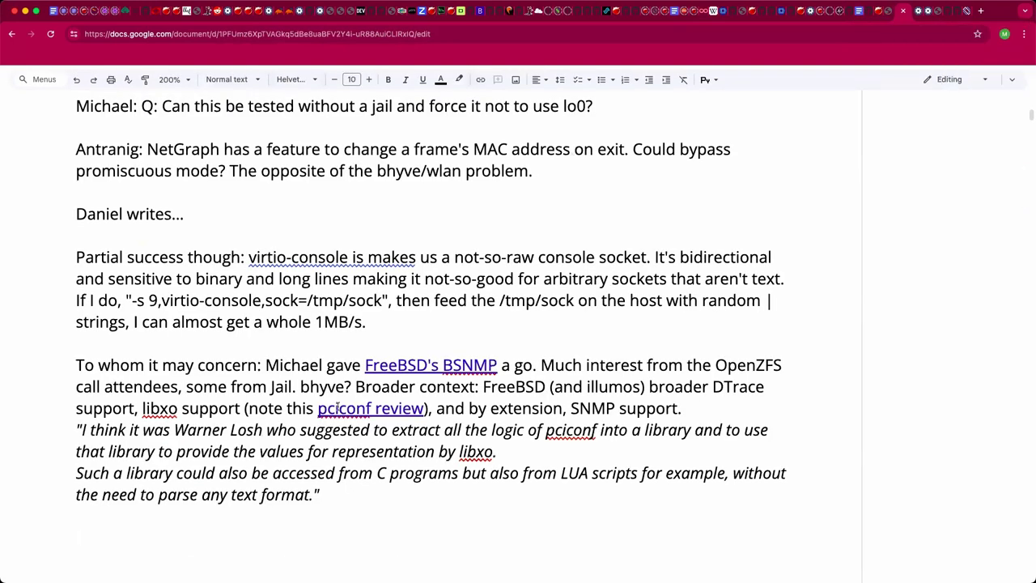
Step: Directly below the pciconf library quote, add an indented note with the speaker's name and "Want to aggregate bhyvectl --get-stats --vm=vm0"
type("Antranig:")
key("Up")
key("Delete")
key("Tab")
left_click(190, 516)
type("Want to aggrega")
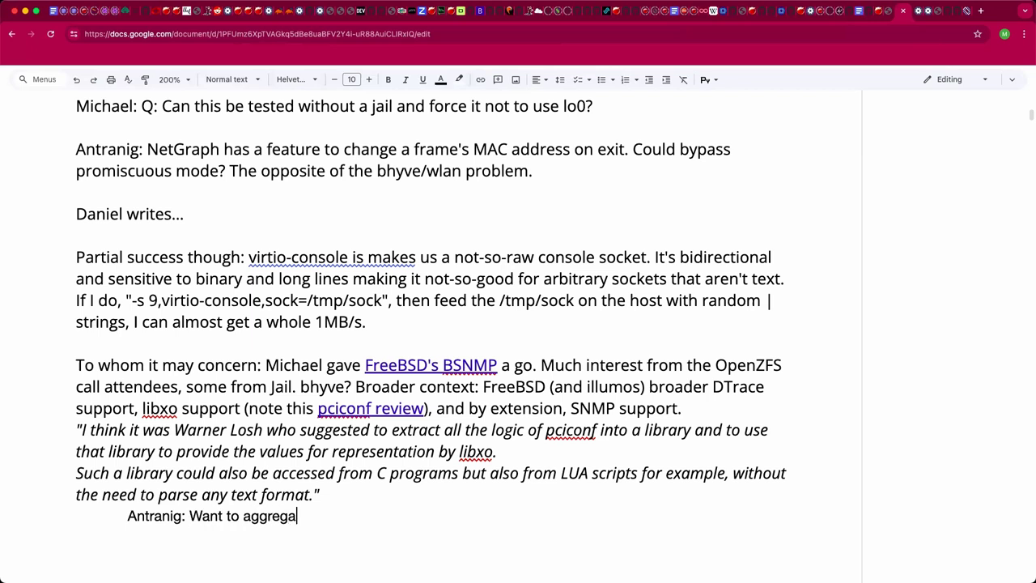
type("te bhyvectl")
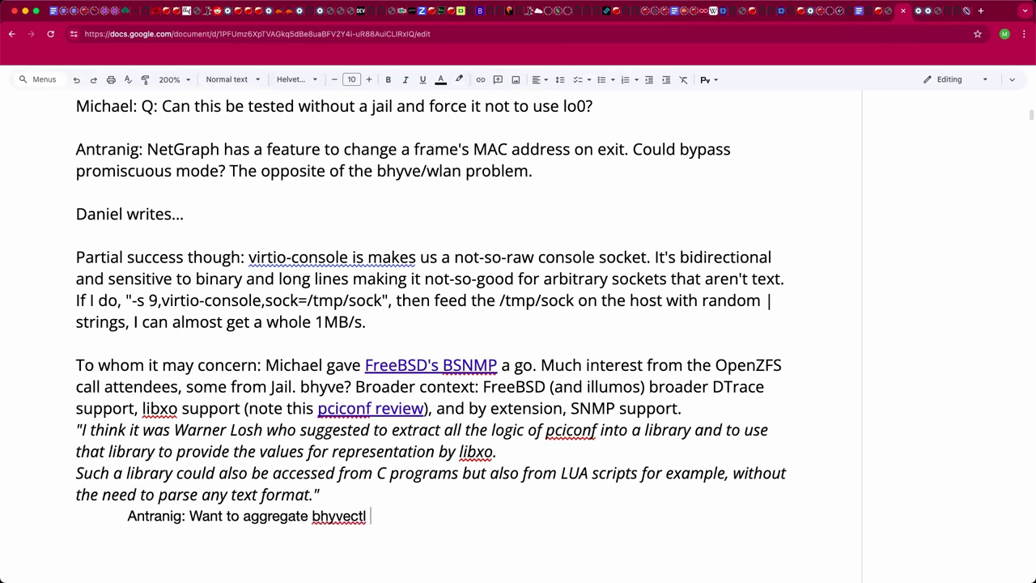
type("--get-stats --vm=")
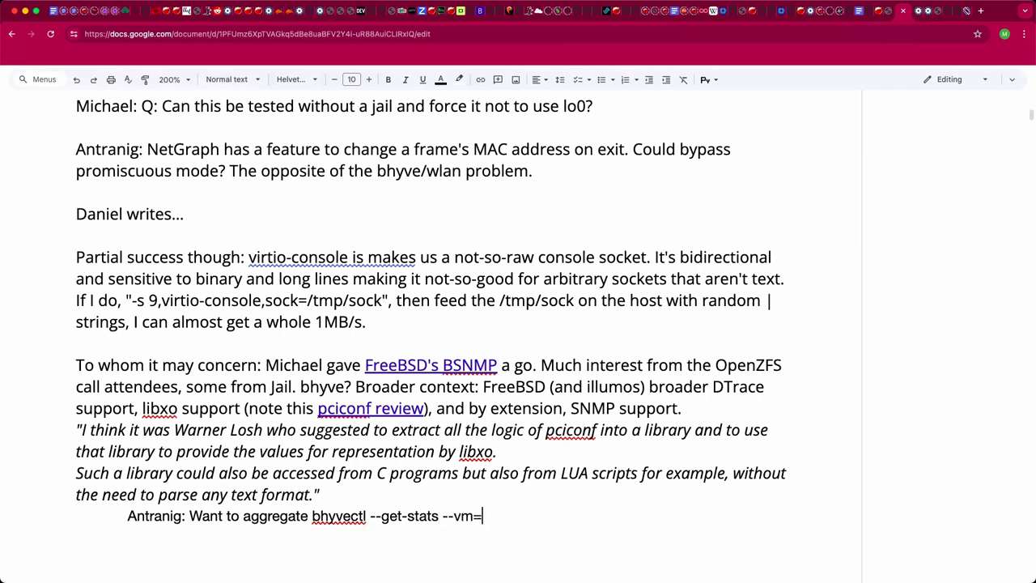
type("vm0")
Step: Continue the bhyvectl note with "If a guest has an issue... watch for a spike."
left_click(536, 512)
type("If a guest has")
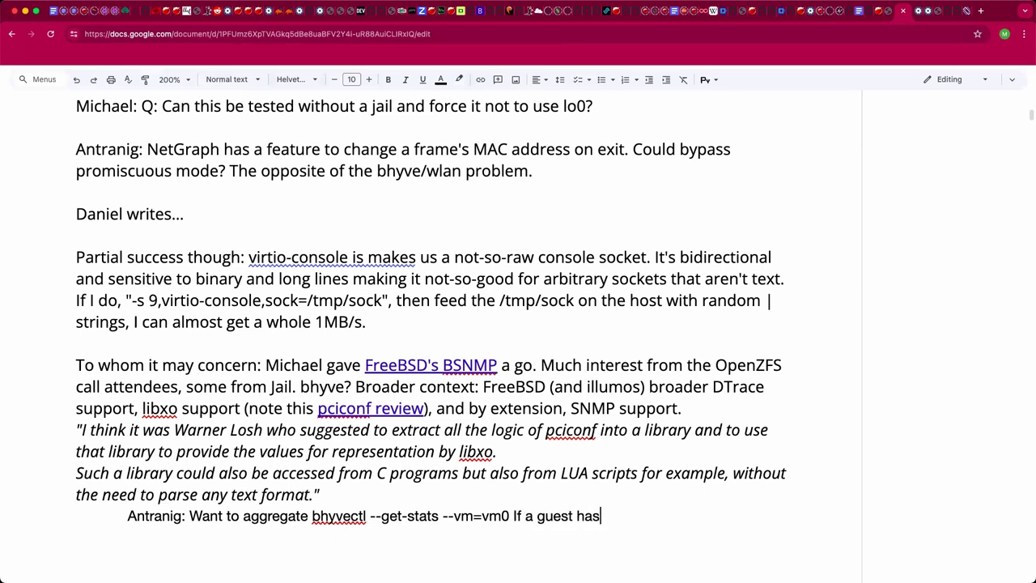
type(" an issue... watc")
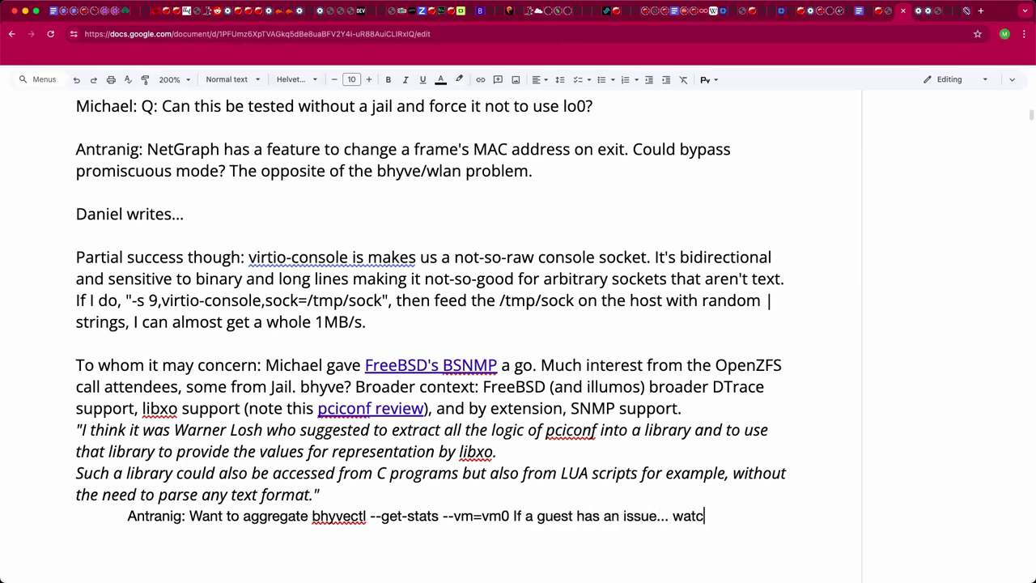
type("h for a spike")
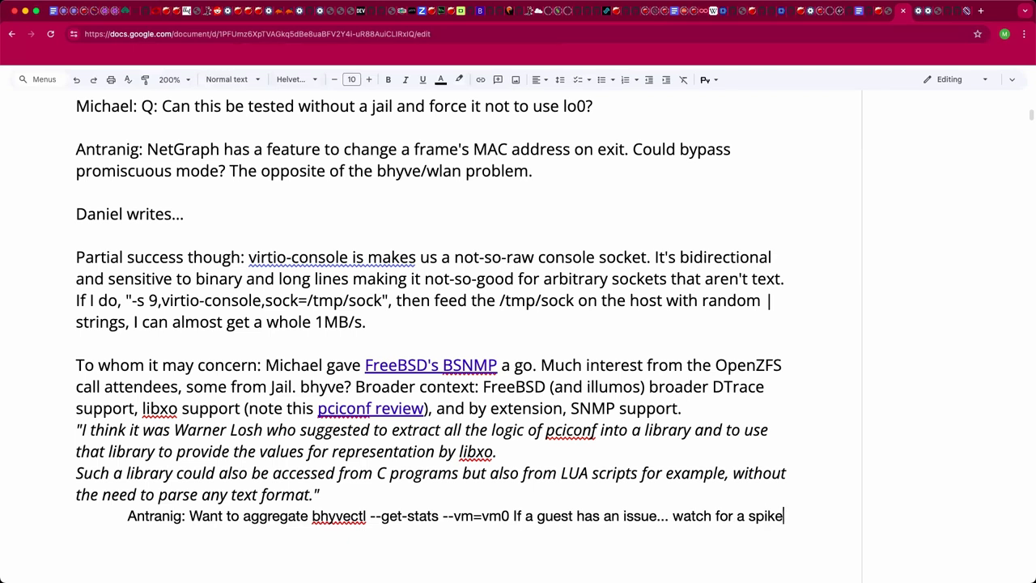
type(".")
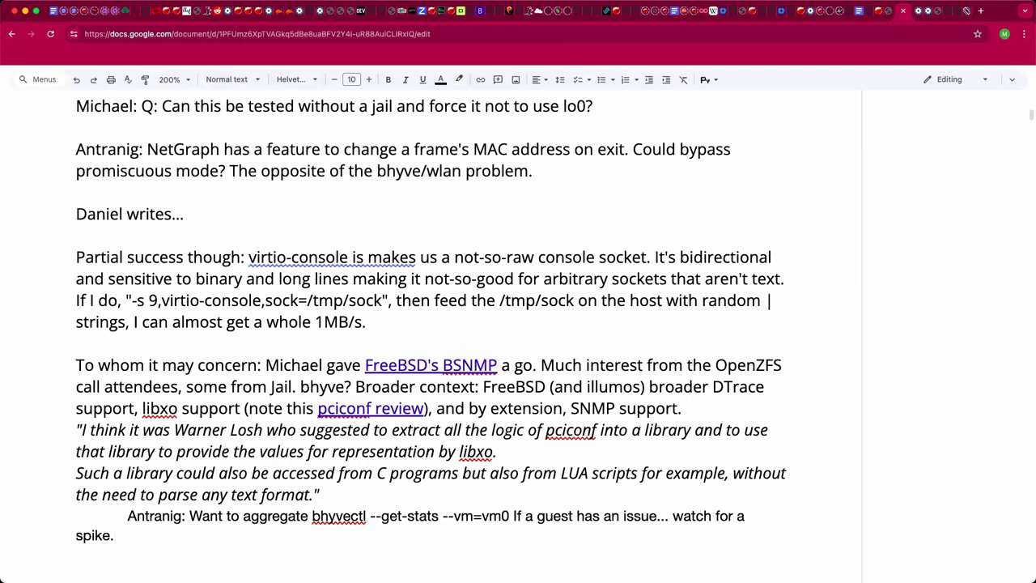
Step: Append "Note this talk..." to the bhyvectl note and link the words "this talk" to the copied address
key("super+Tab")
type("Note this talk...")
key("Left")
key("Left")
key("Left")
key("shift+Left")
key("shift+Left")
key("shift+Left")
key("shift+Left")
key("shift+Left")
key("shift+Left")
key("shift+Left")
key("shift+Left")
key("shift+Left")
key("shift+Left")
key("ctrl+k")
key("ctrl+v")
key("Return")
key("End")
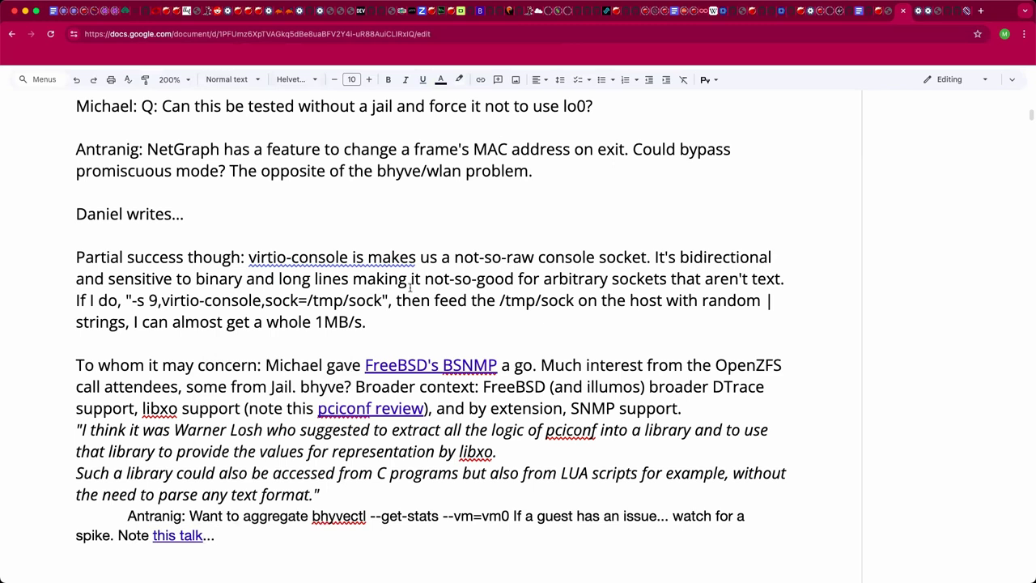
Step: Append "Note CPU topology..." after the linked talk reference
scroll(389, 211, "down", 1)
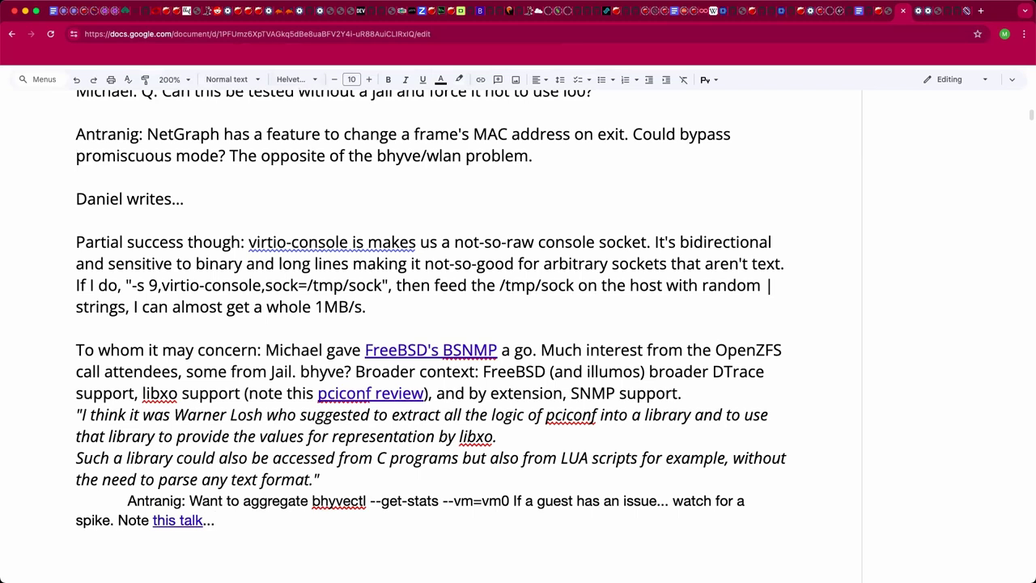
key("super+Tab")
type("Note CPU topol")
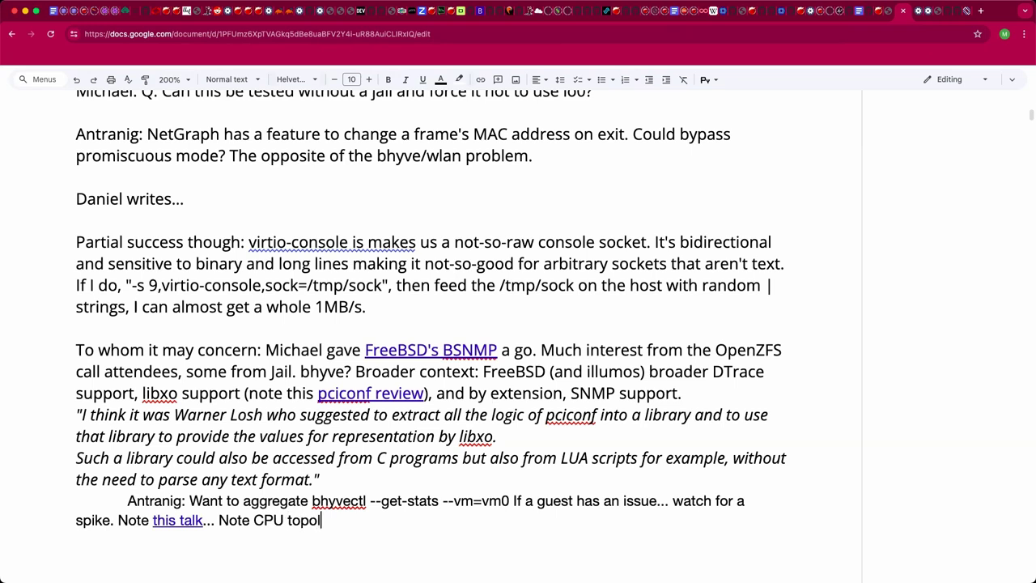
type("ogy...")
key("super+Tab")
Step: Add an indented line reading "Two levels of integration: From base a VM... Second: vm-bhyve output parsed and put in SNMP."
left_click(254, 541)
type("Two levels of i")
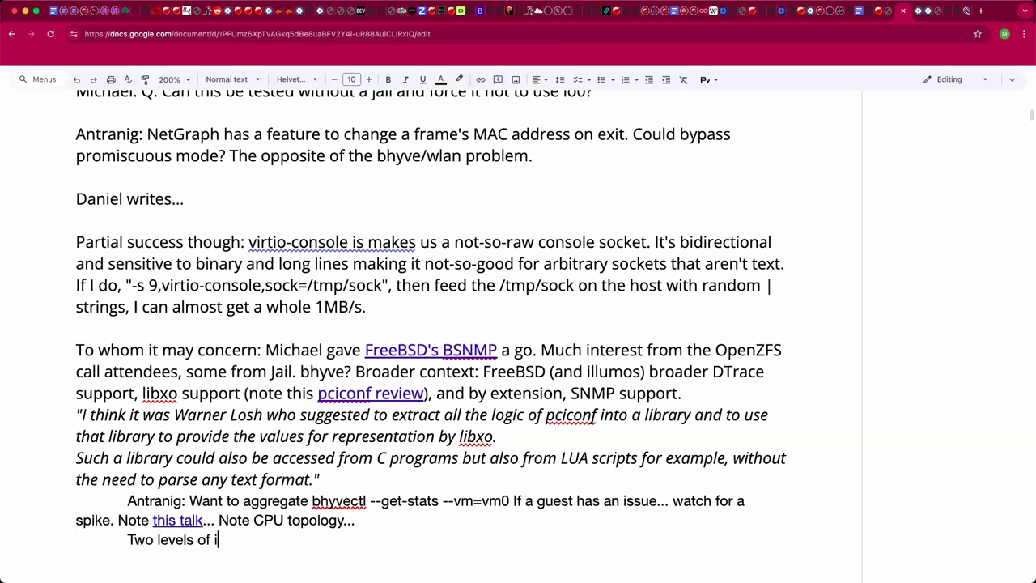
type("ntegration: ")
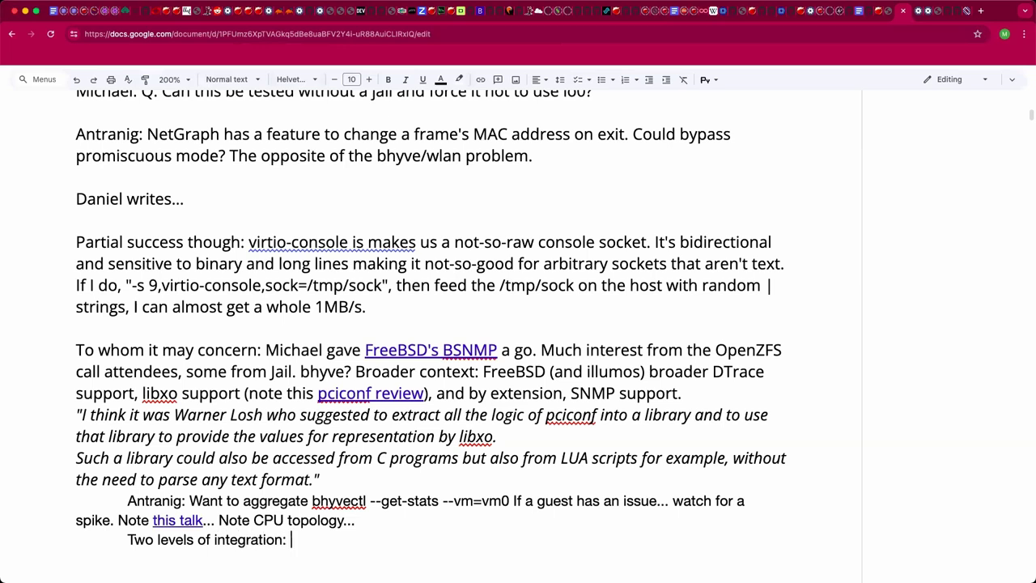
type("From base a VM... ")
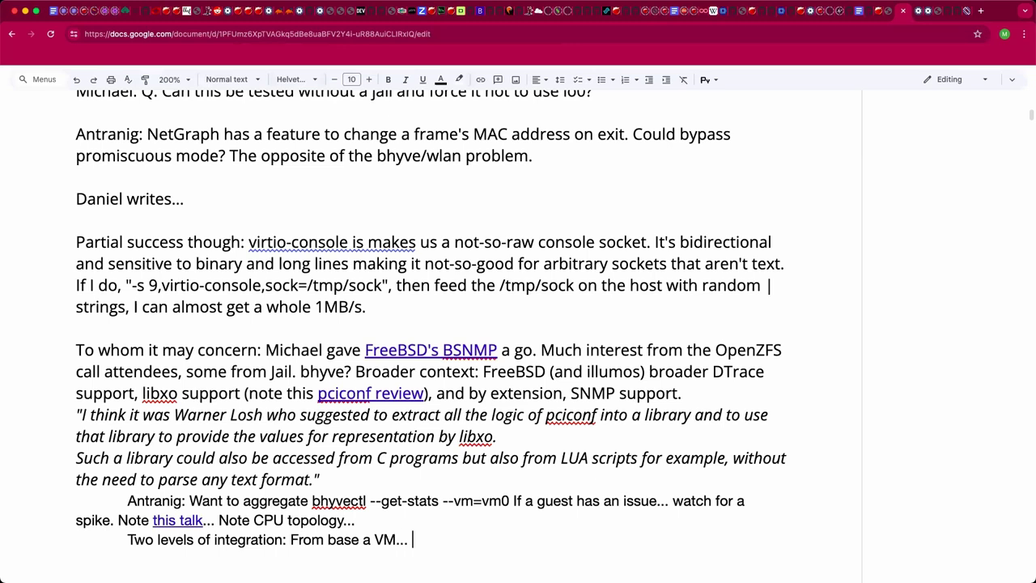
type("if")
key("BackSpace")
key("BackSpace")
key("BackSpace")
type("Second: vm-bhyve ")
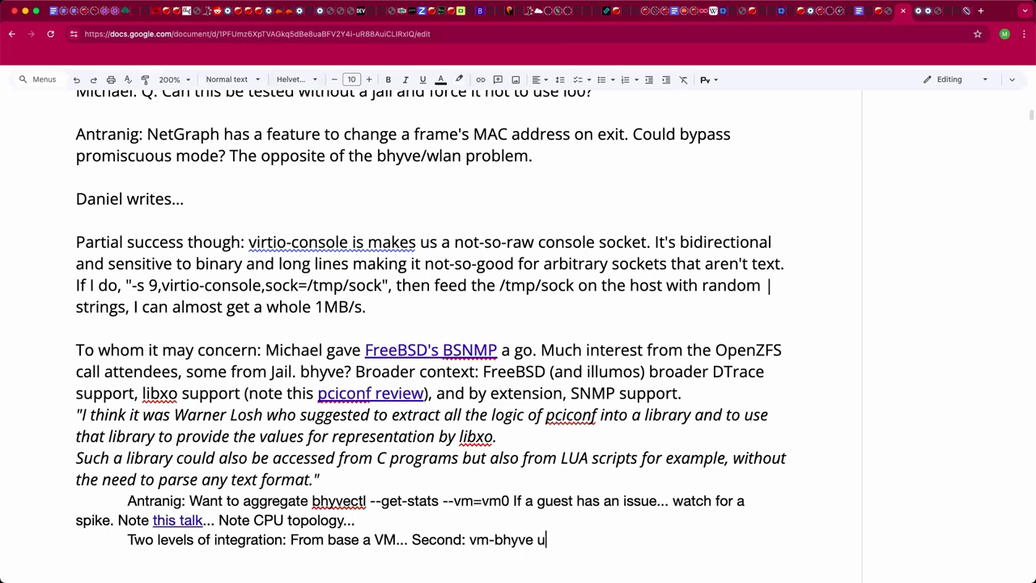
type("output parsed and put in SNMP.")
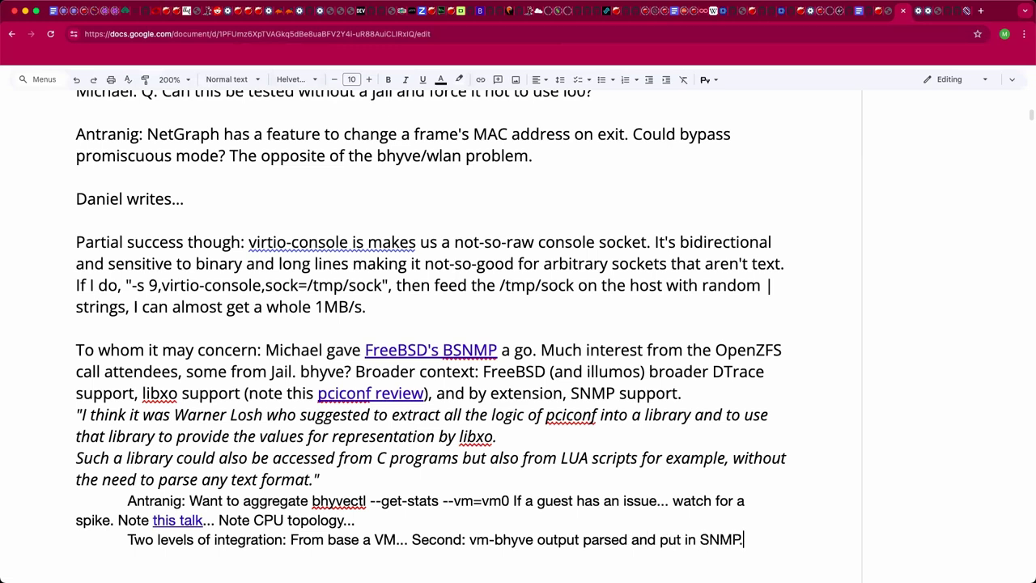
Step: Add the line "How many VMs? How much memory each? How much total memory? Wired?" below the integration levels
key("Return")
type("How many VMs? How ")
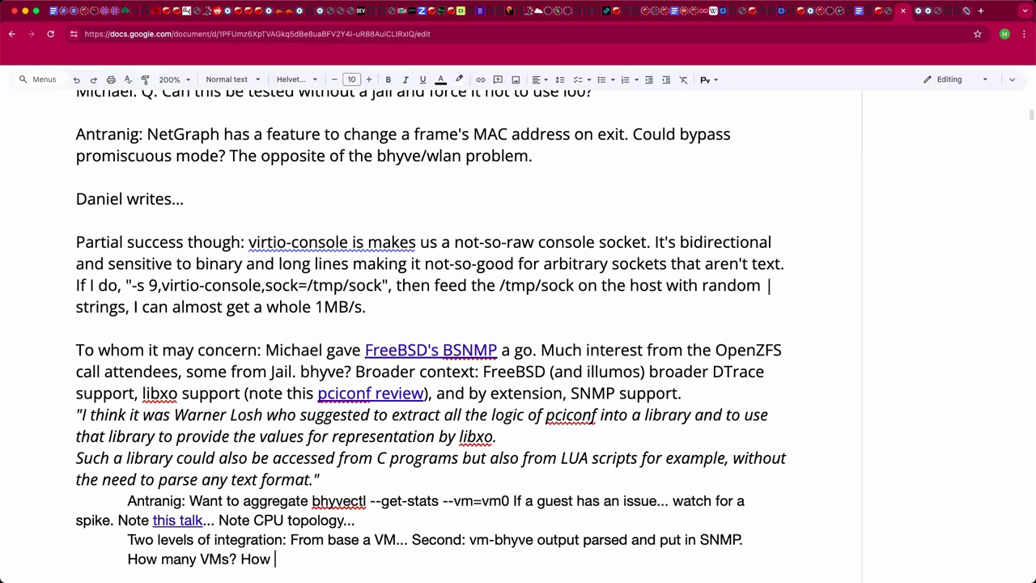
type("much memory each? hy")
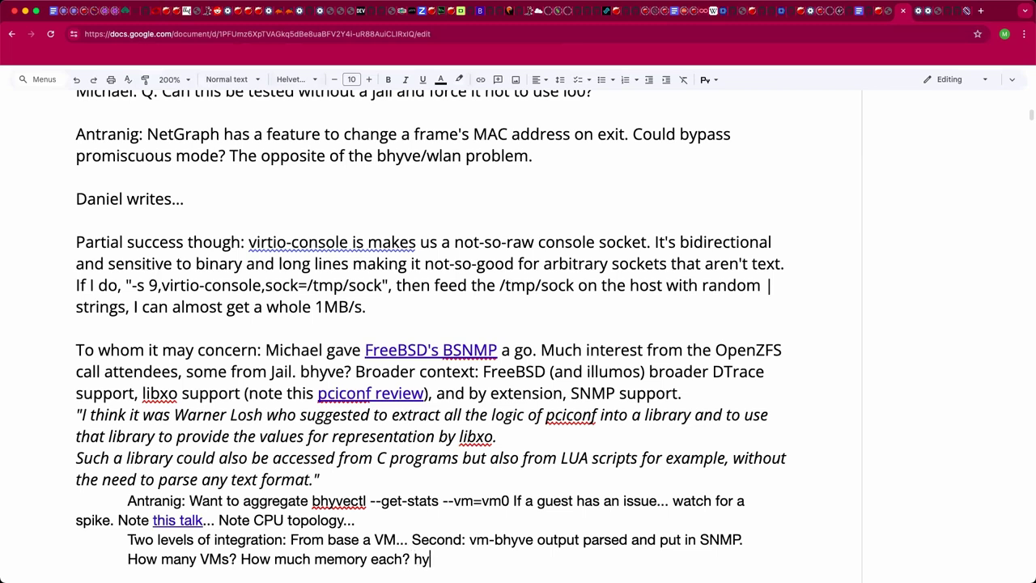
key("BackSpace")
key("BackSpace")
type("How much ")
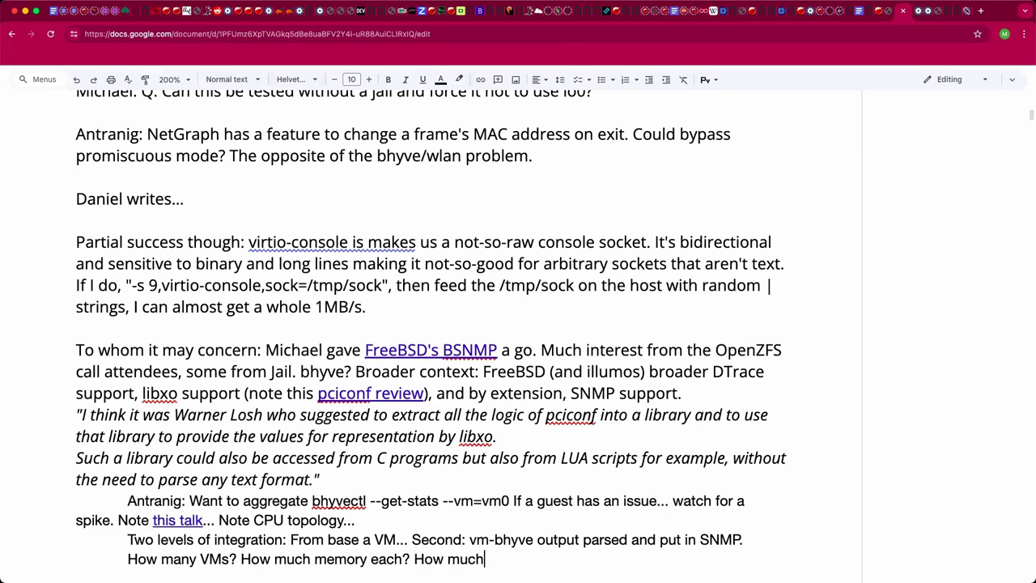
type("total memory? ")
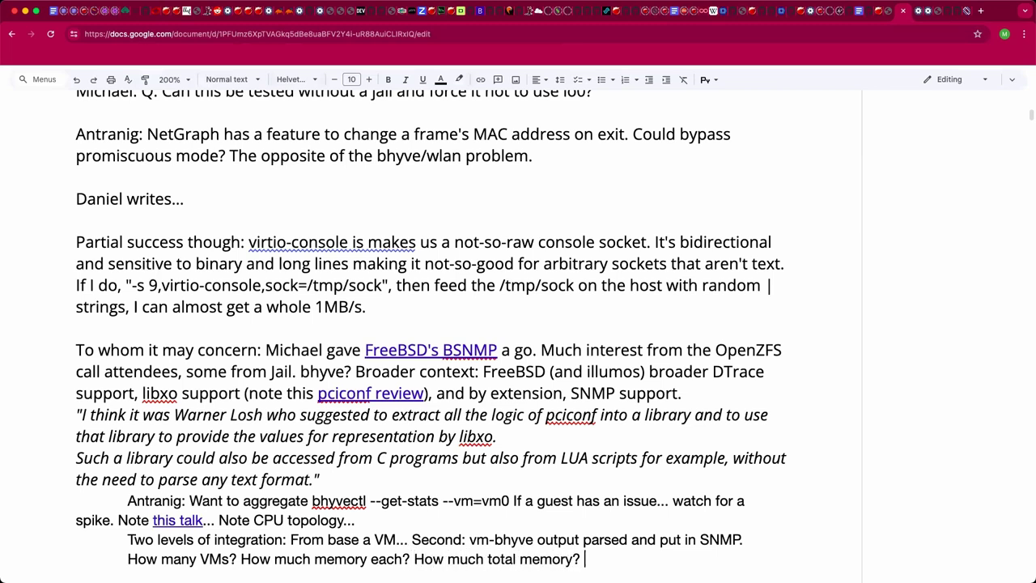
type("Wired?")
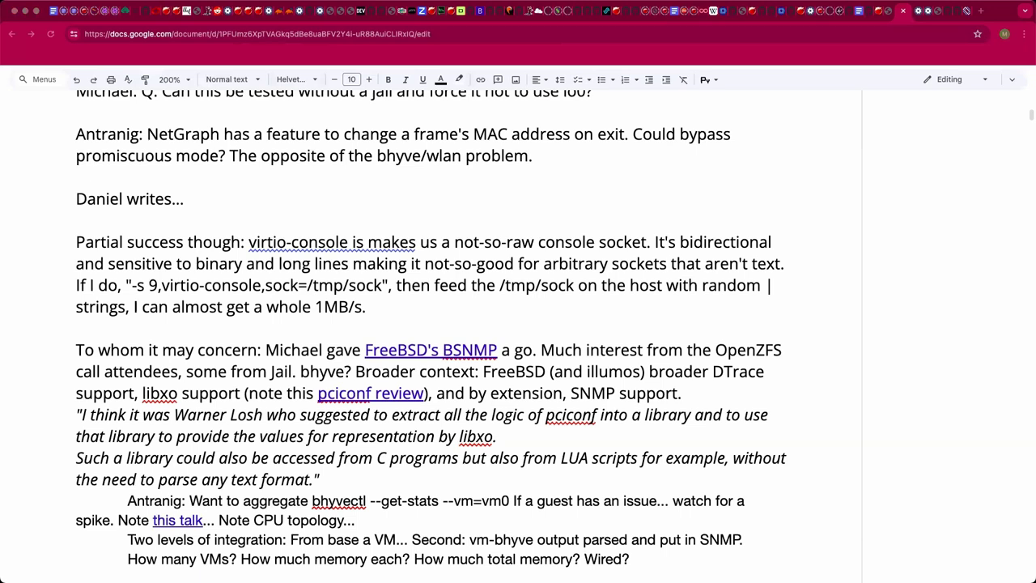
Step: Add a further indented line reading Note "vm info" in vm-bhyve. below the question about VM counts and memory
scroll(589, 416, "down", 2)
scroll(589, 416, "down", 2)
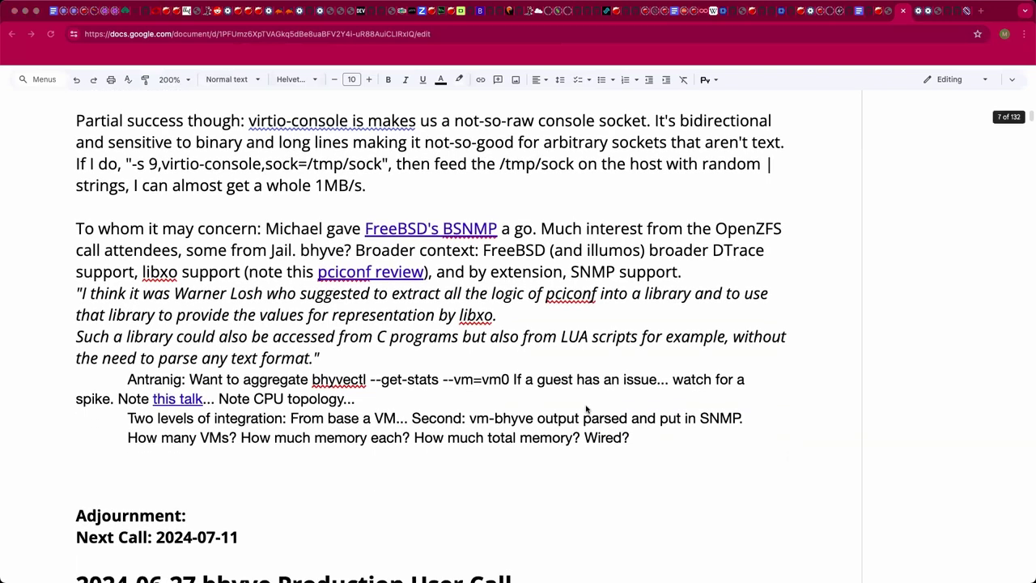
scroll(584, 411, "up", 3)
scroll(587, 412, "down", 1)
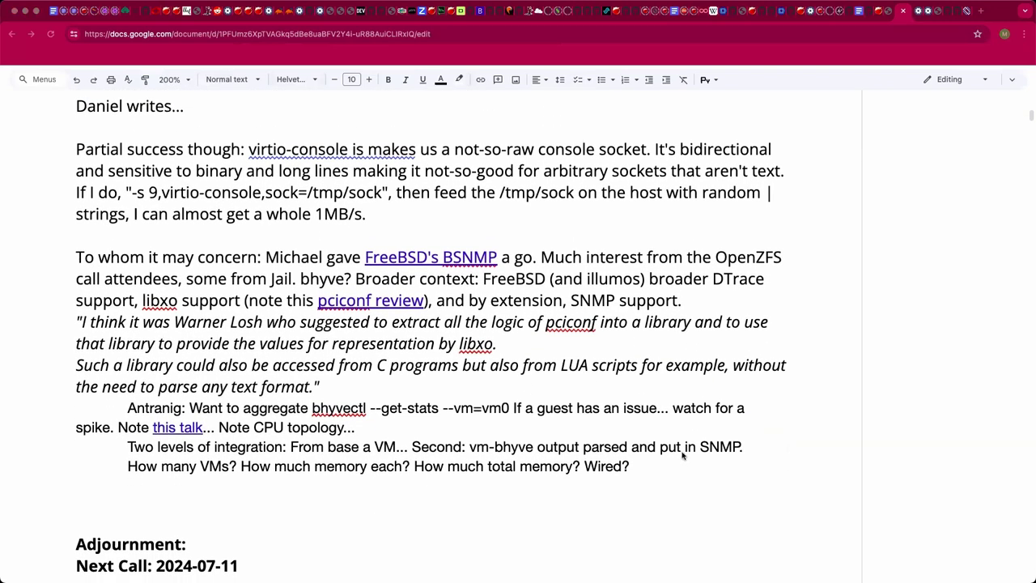
left_click(665, 468)
key("Return")
key("Tab")
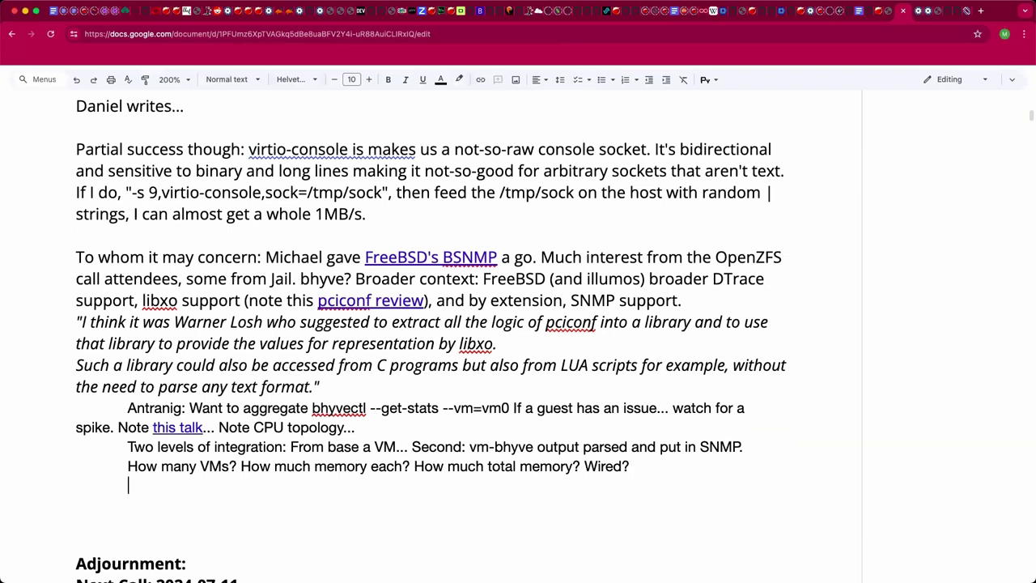
type("Note vm in")
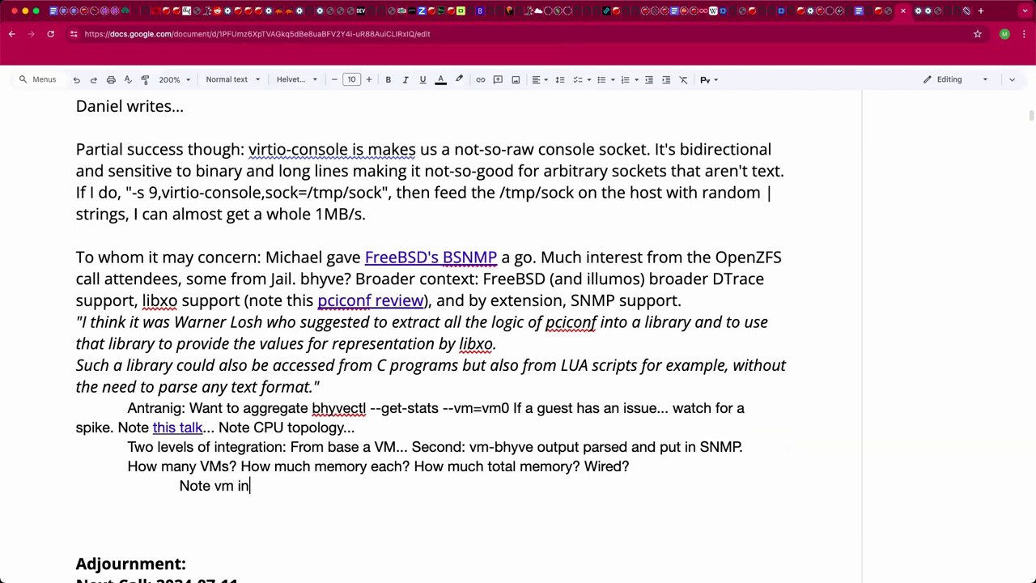
type("fo\" in vm-bhyve.")
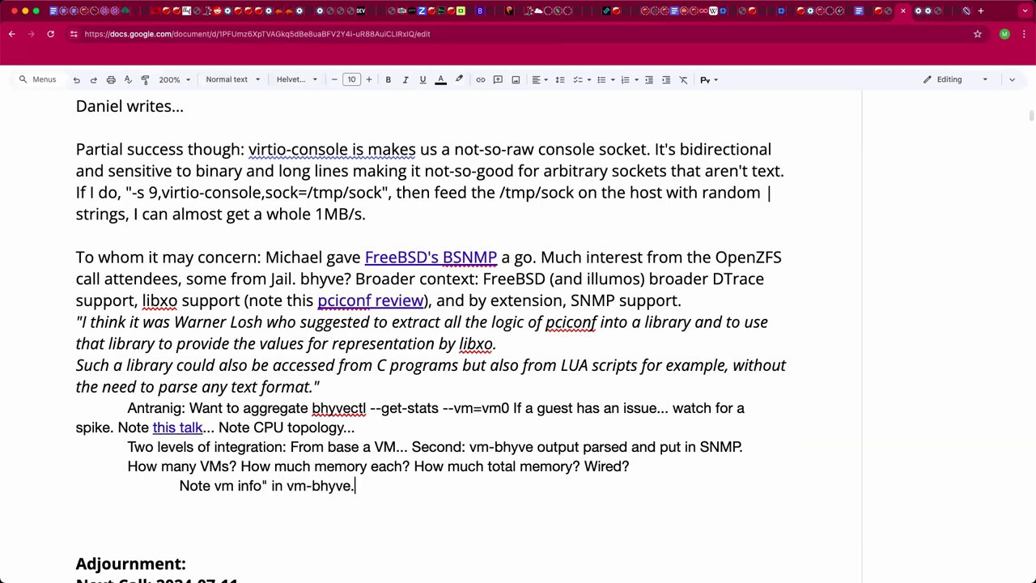
left_click(214, 486)
type("\"")
Step: Set the words "vm info" in the new line to the Courier New font
key("shift+Right")
key("shift+Right")
key("shift+Right")
key("shift+Right")
key("shift+Right")
key("shift+Right")
key("shift+Right")
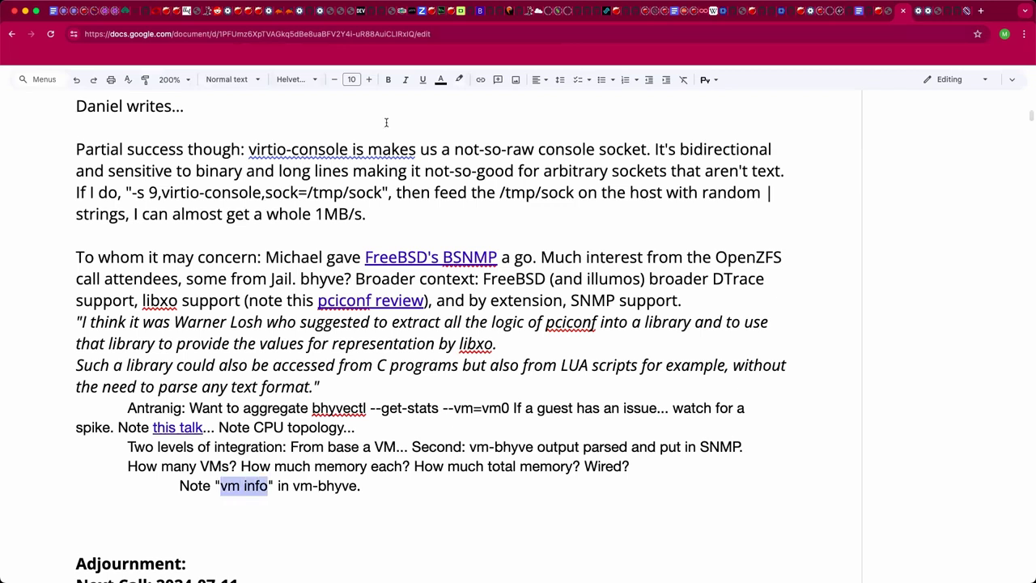
left_click(312, 81)
left_click(310, 144)
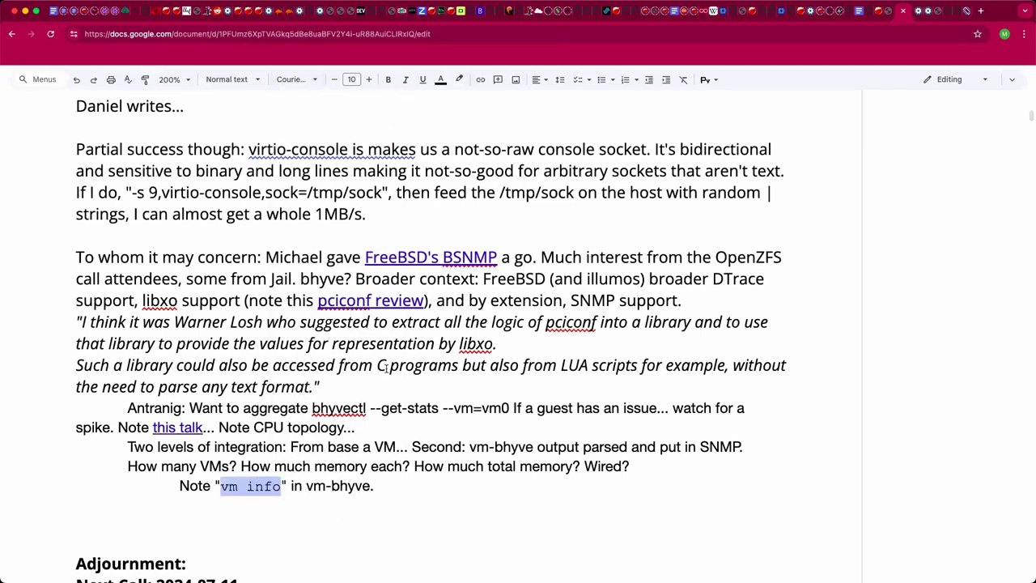
Step: Set the command "bhyvectl --get-stats --vm=vm0" to the Courier New font
left_click_drag(314, 409, 509, 409)
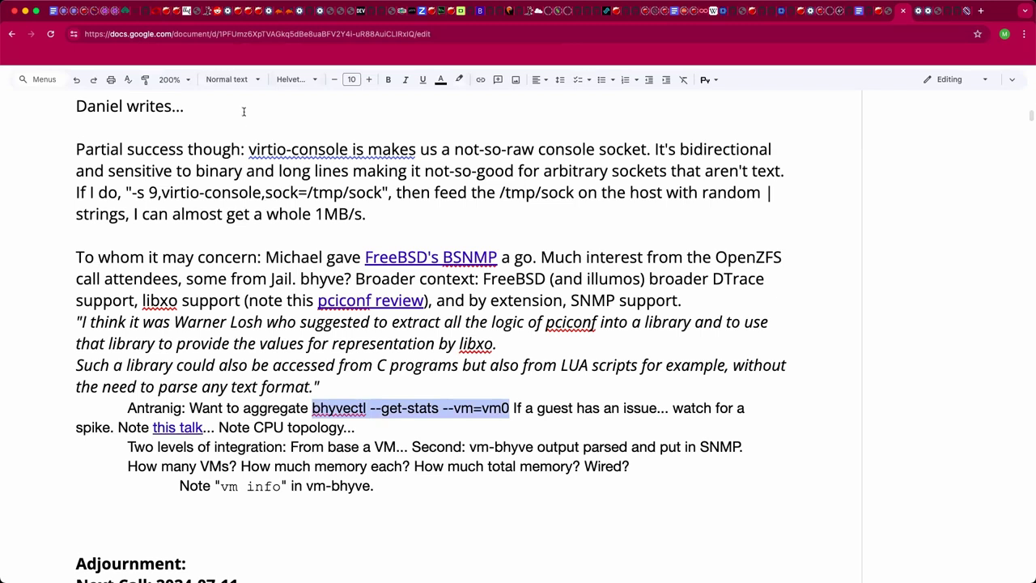
left_click(308, 85)
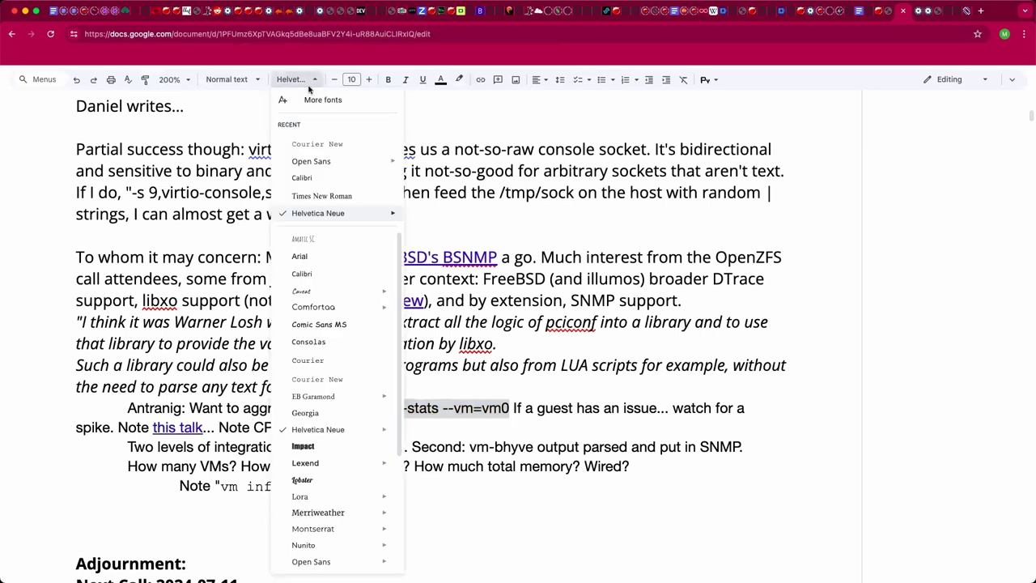
left_click(312, 78)
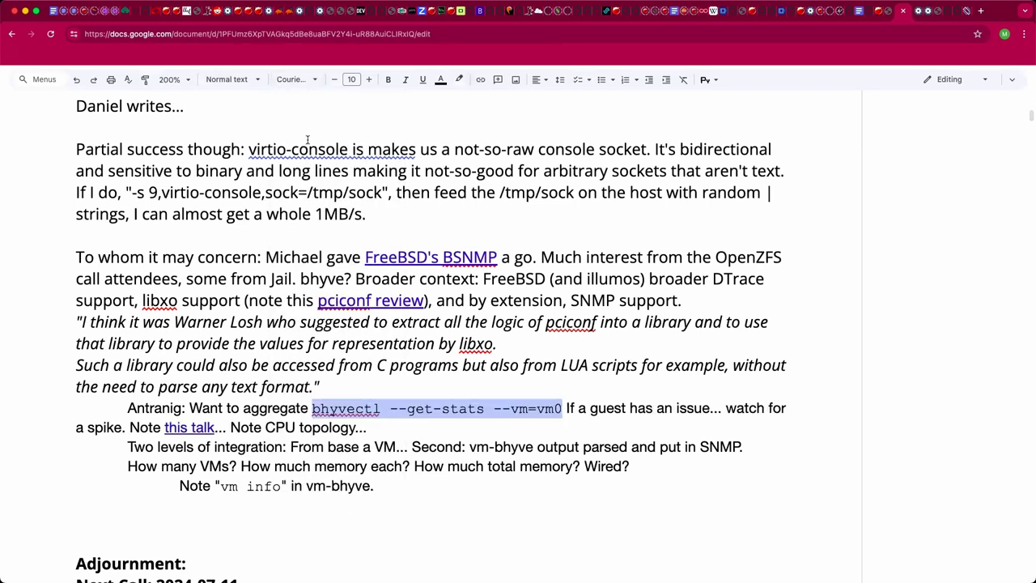
left_click(254, 279)
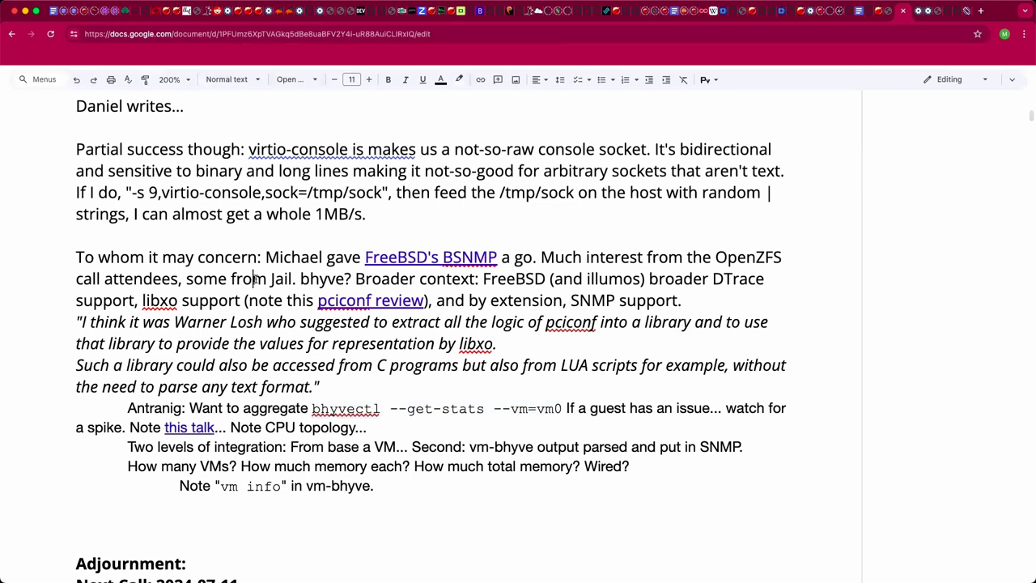
Step: Clear the formatting of the notes from the bhyvectl paragraph through the "vm info" line
left_click(270, 408)
left_click_drag(409, 492, 34, 406)
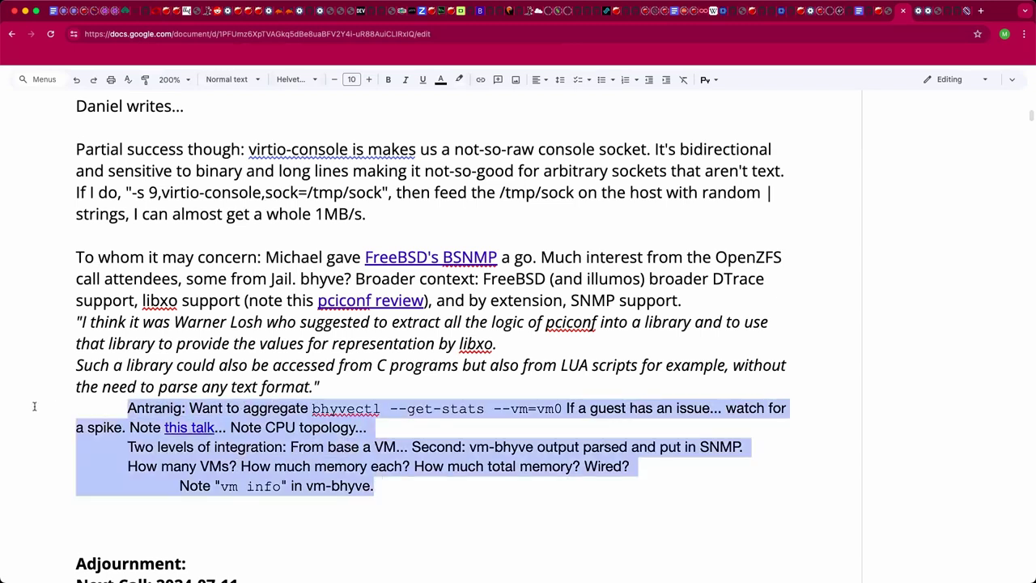
key("super+backslash")
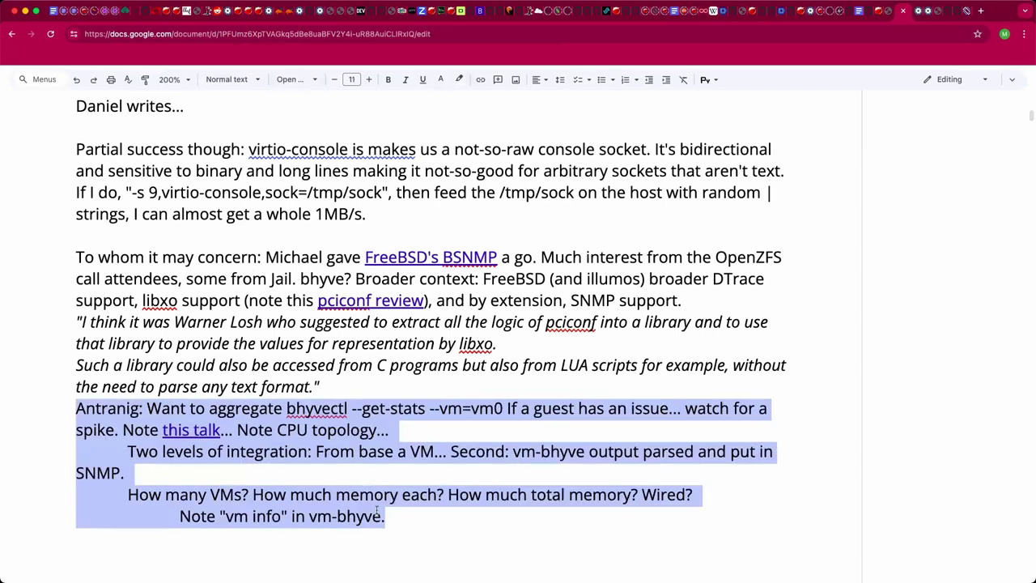
left_click(541, 423)
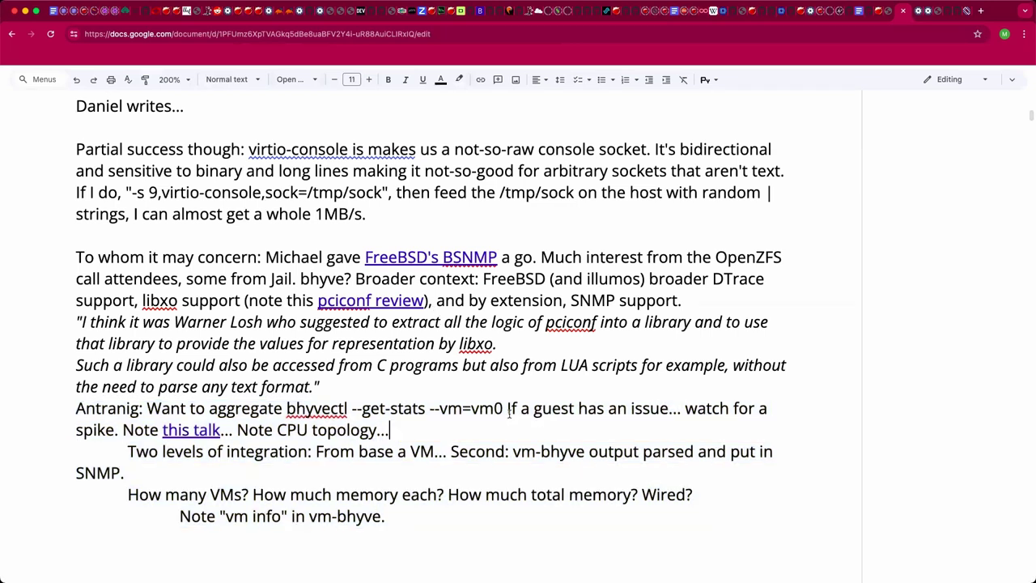
Step: Set both "bhyvectl --get-stats --vm=vm0" and "vm info" in the cleared notes to Courier New
left_click_drag(502, 410, 287, 409)
left_click(294, 80)
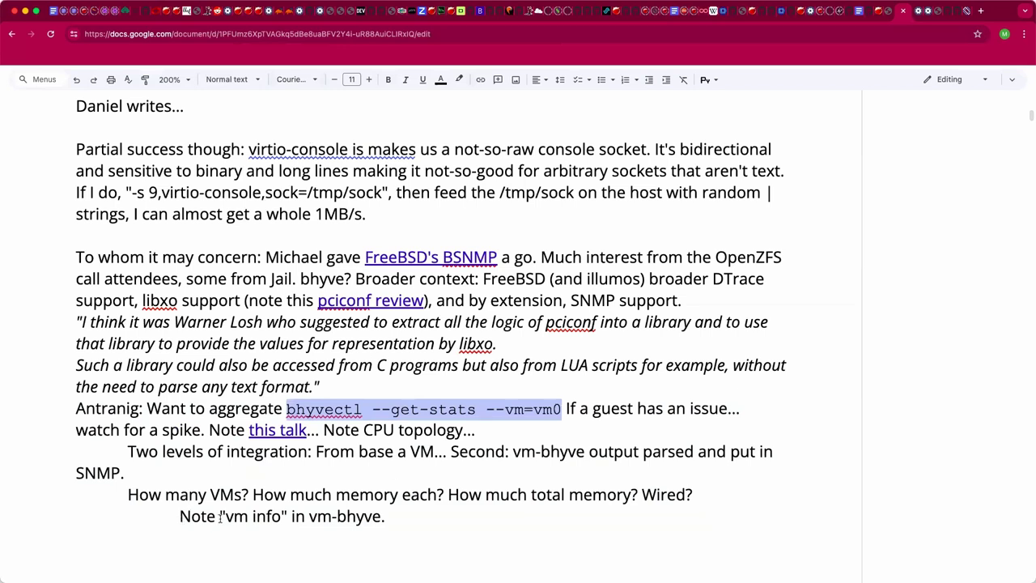
left_click_drag(225, 517, 282, 517)
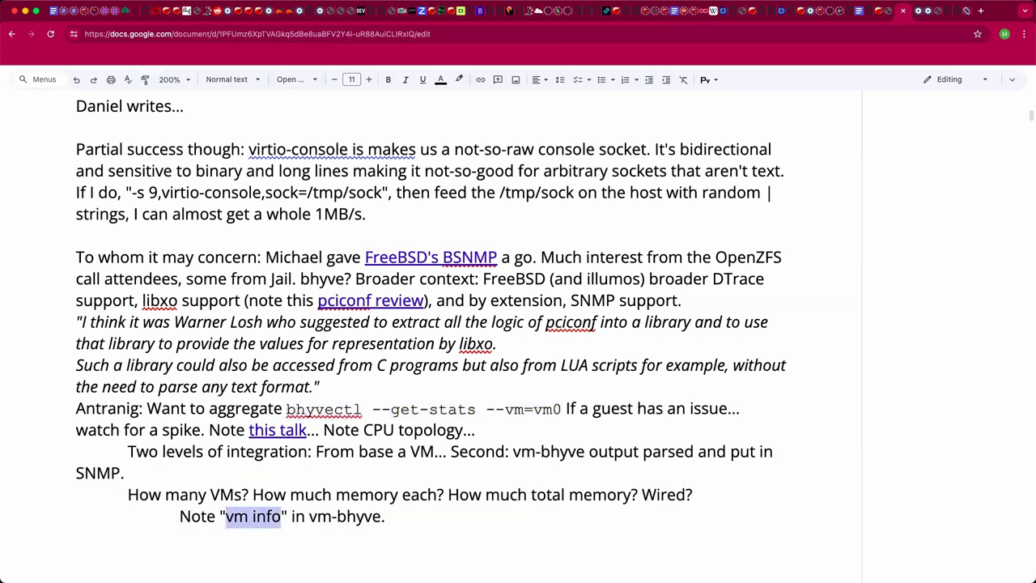
left_click(315, 80)
left_click(320, 142)
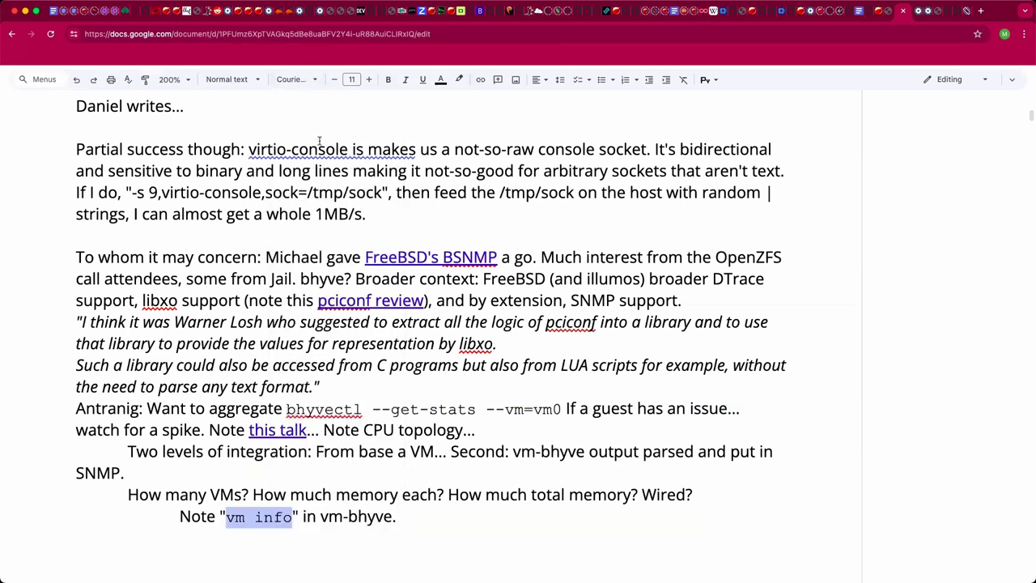
left_click(369, 453)
scroll(368, 459, "down", 1)
scroll(368, 457, "down", 1)
scroll(381, 454, "down", 1)
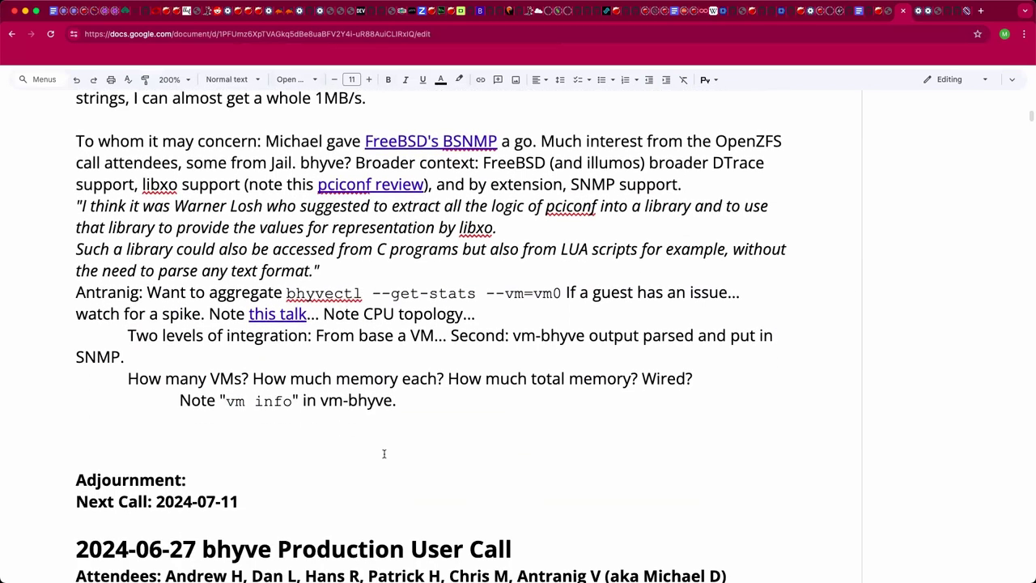
scroll(387, 452, "down", 1)
scroll(391, 452, "up", 2)
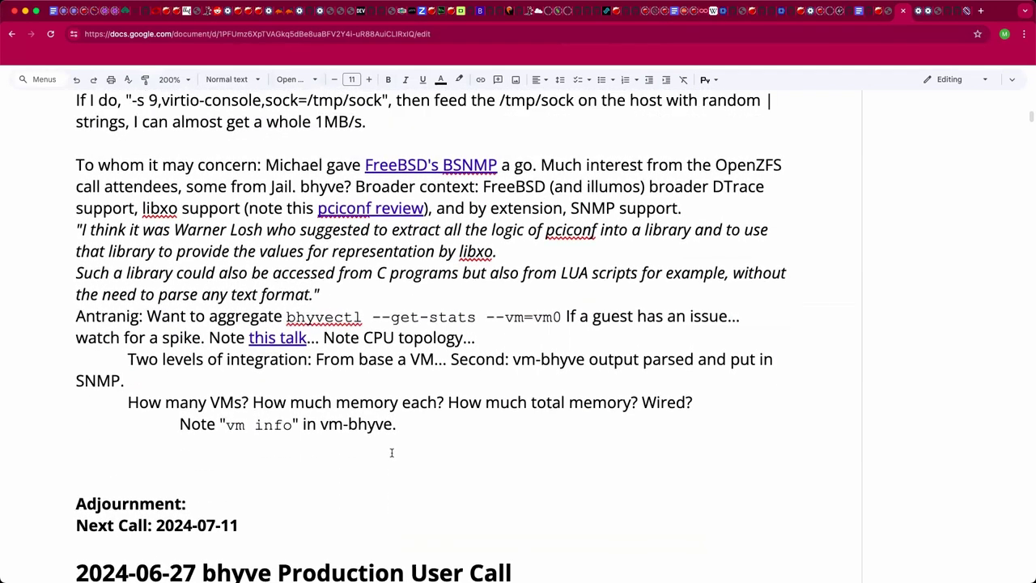
scroll(391, 453, "up", 1)
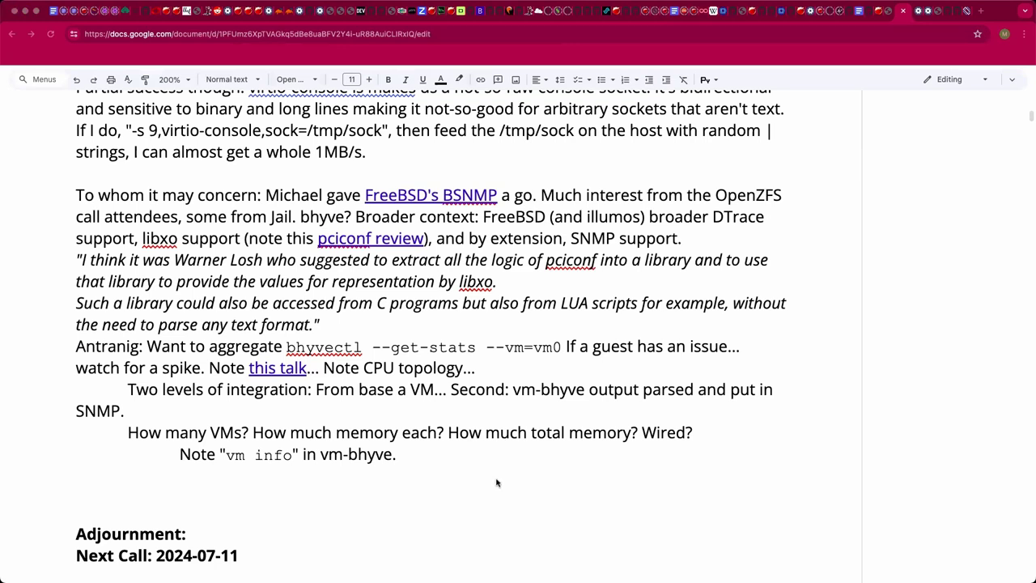
Step: Switch to the BSNMP document and search it for "mibII"
left_click(369, 389)
key("super+Tab")
left_click(859, 14)
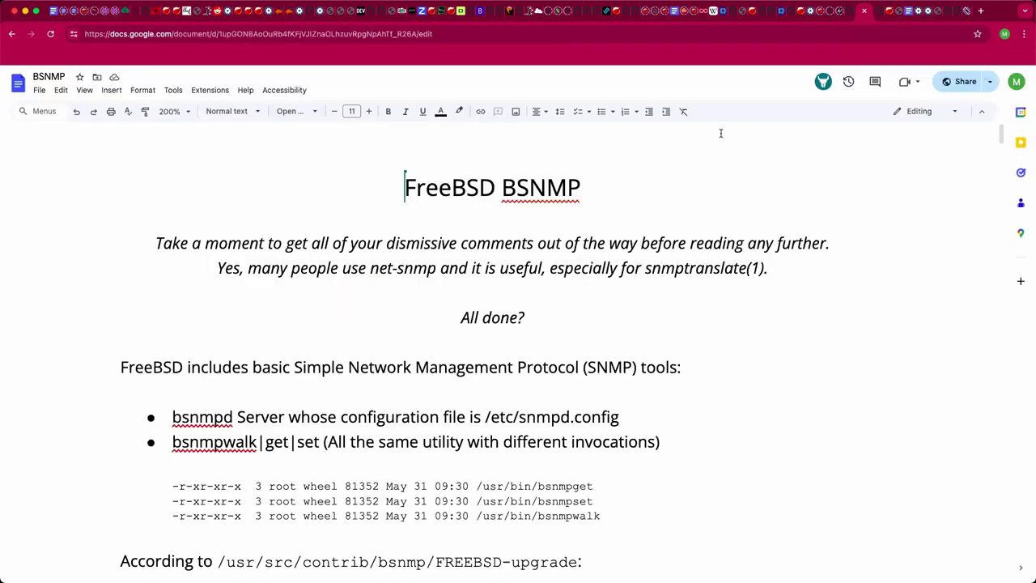
key("super+f")
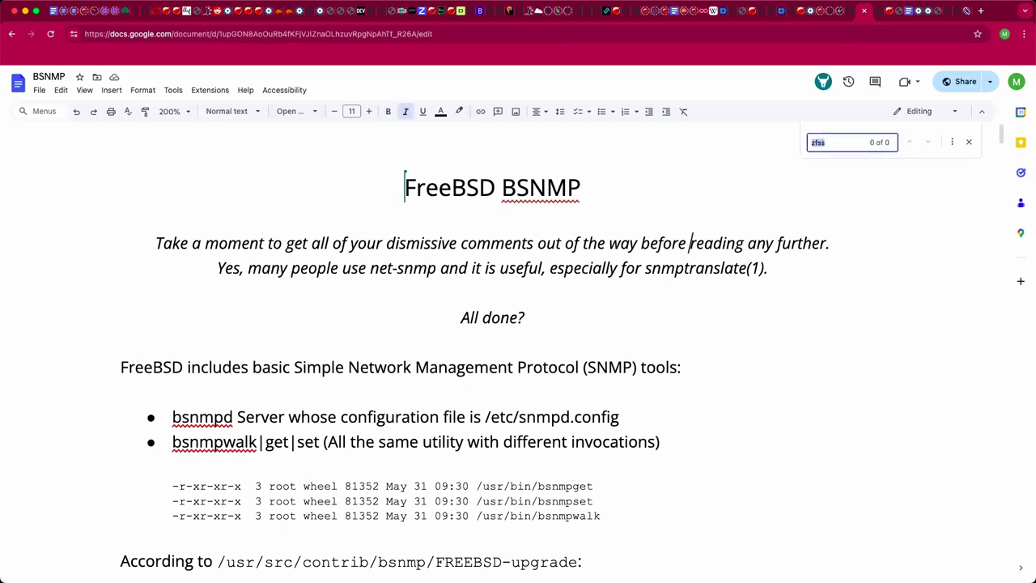
type("mill")
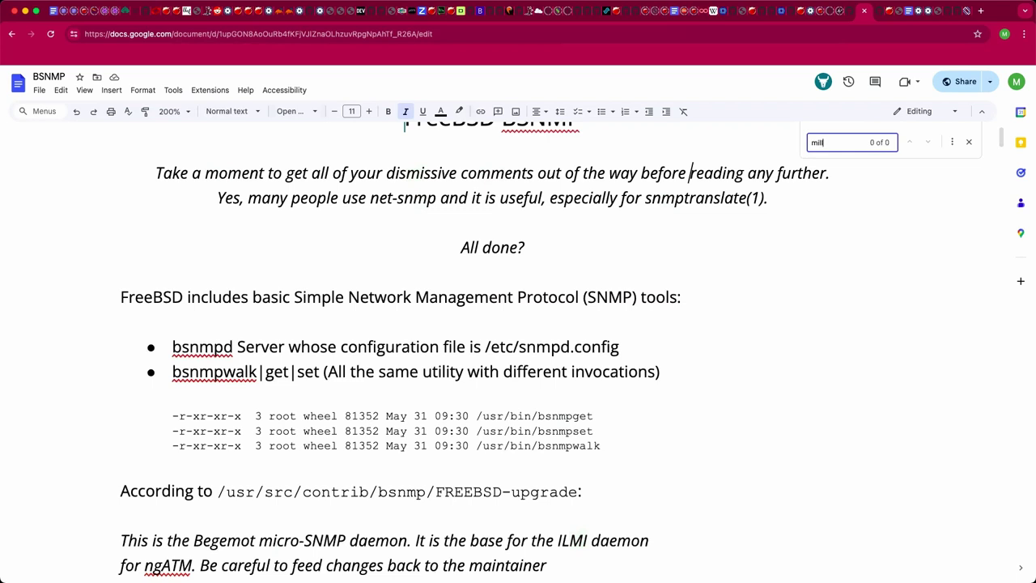
key("BackSpace")
type("b")
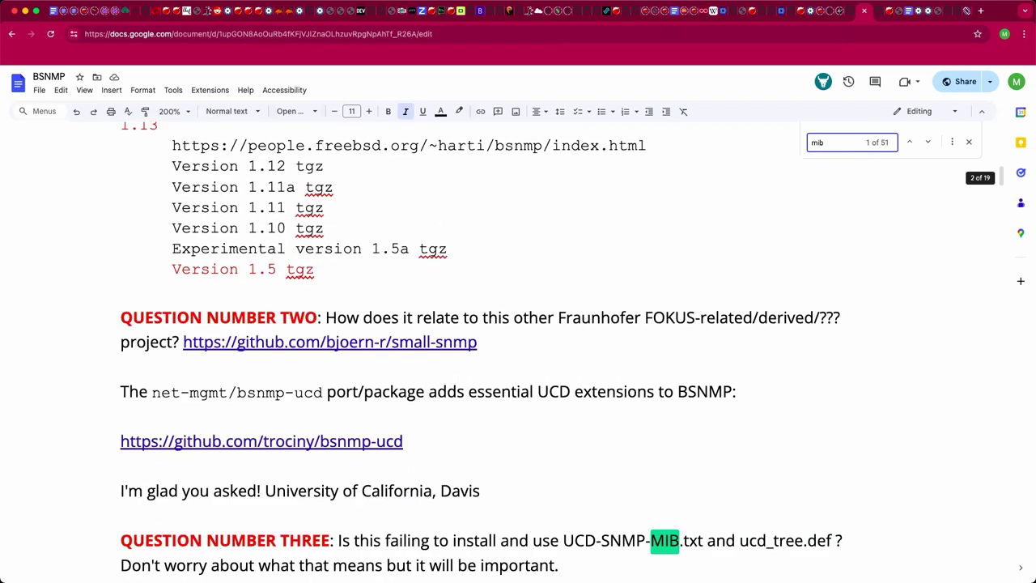
type("II")
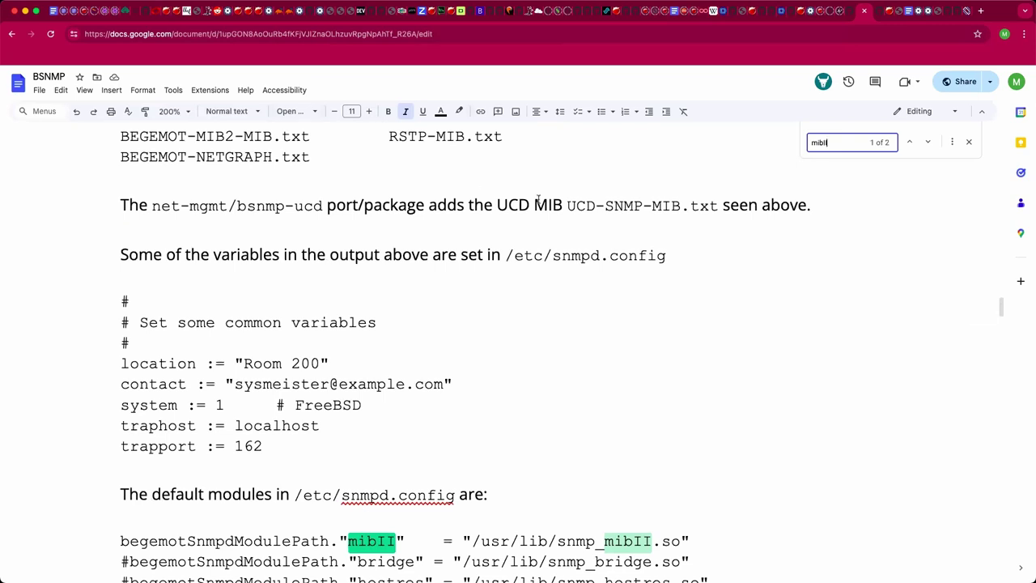
Step: Examine the default modules listed for /etc/snmpd.config and close the text search
scroll(539, 200, "down", 3)
scroll(539, 200, "down", 4)
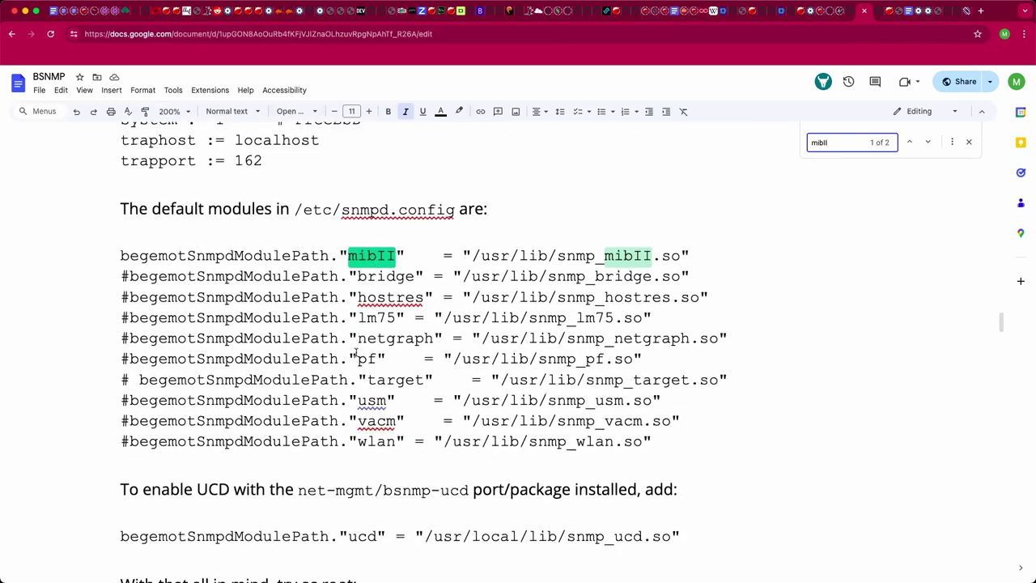
left_click(358, 359)
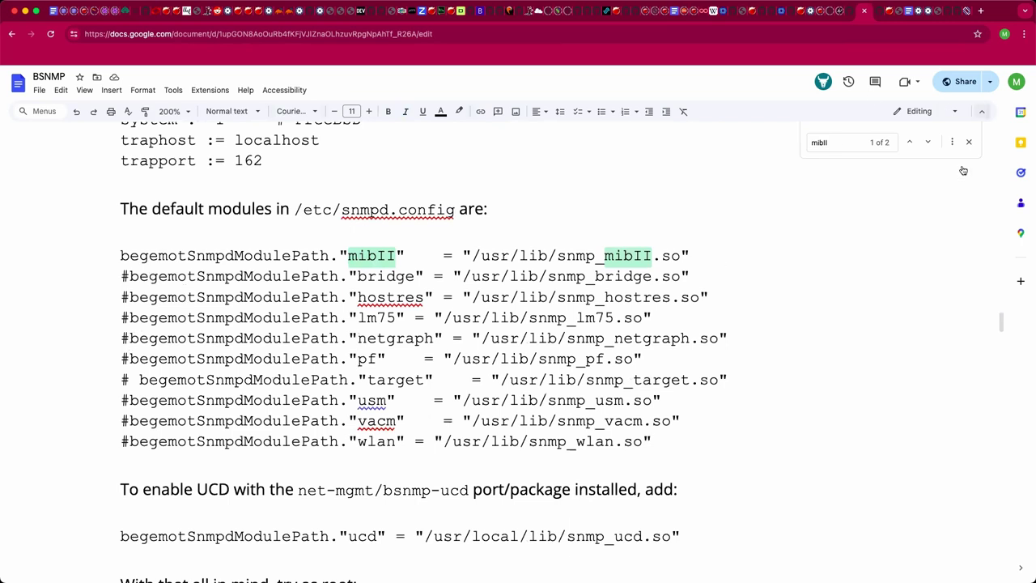
left_click(971, 142)
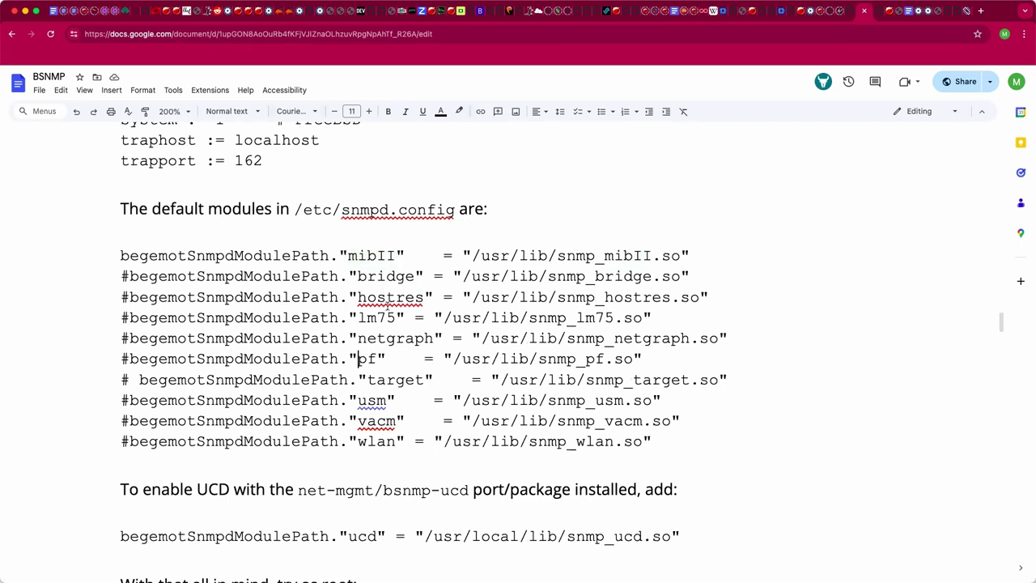
left_click(387, 299)
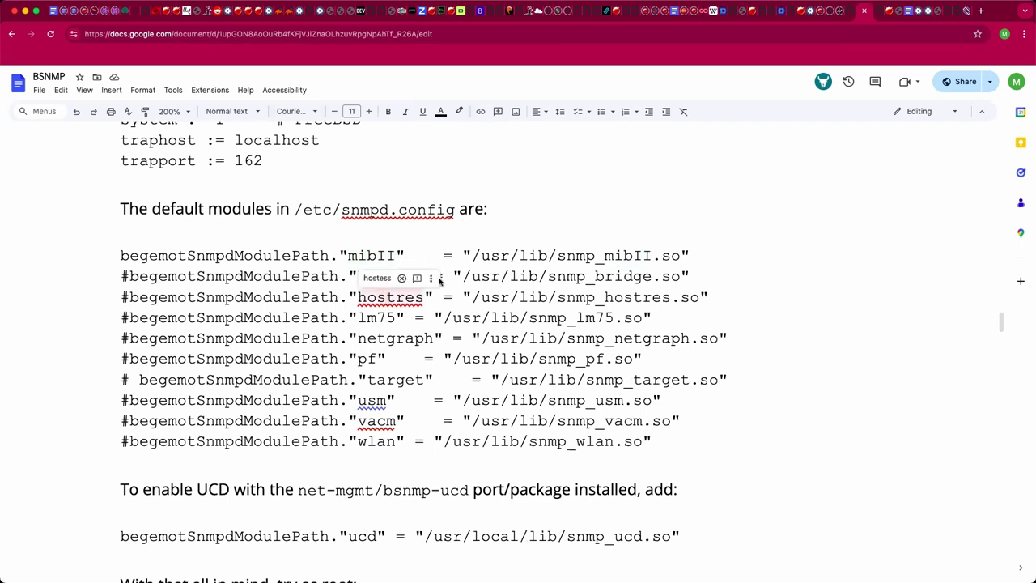
left_click(440, 234)
Step: Search the document for "hast" and examine the surrounding list of BSNMP MIB files, including the PF entry
key("super+f")
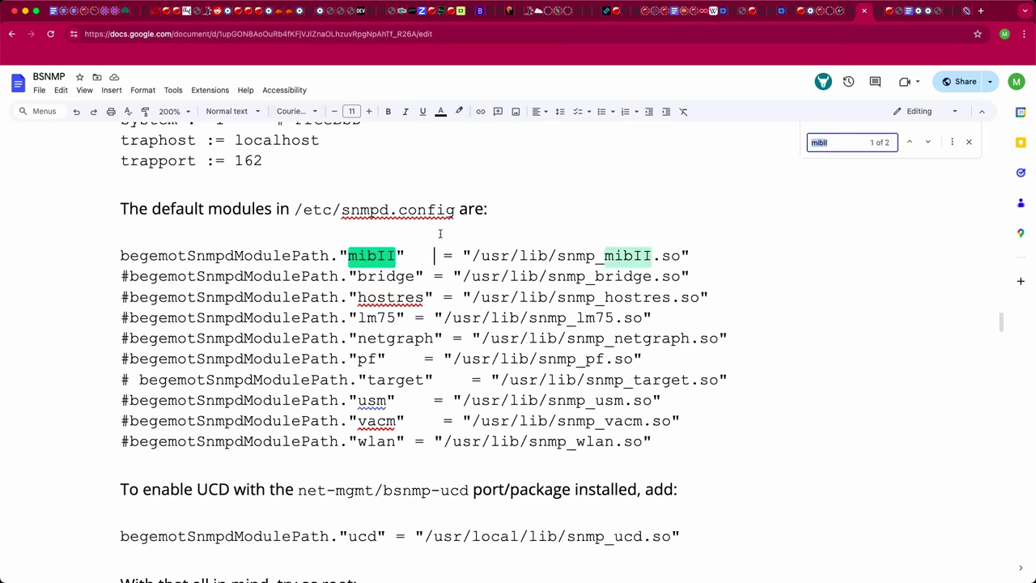
type("hast")
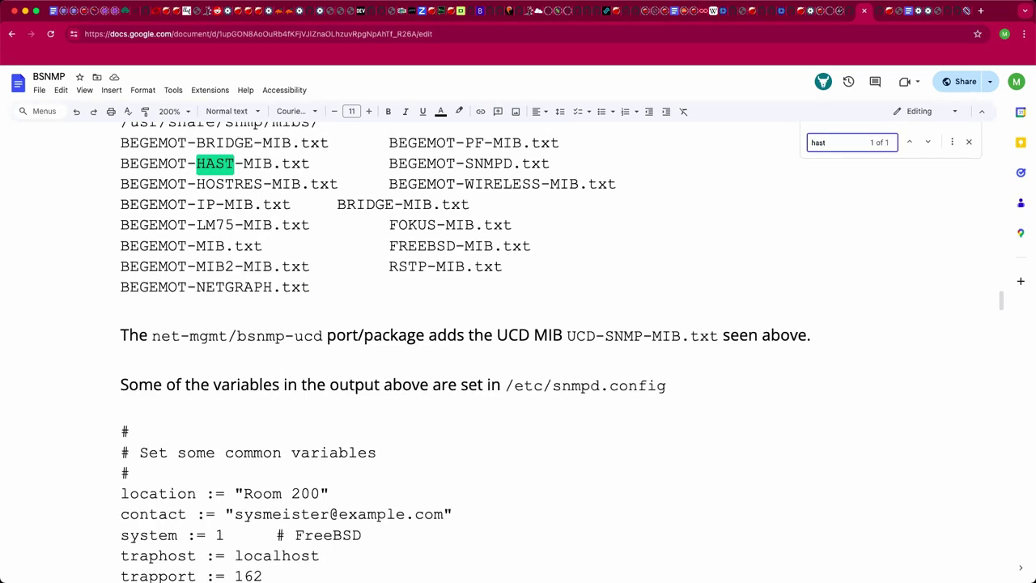
scroll(324, 341, "up", 3)
left_click(321, 312)
scroll(322, 345, "down", 1)
left_click(198, 437)
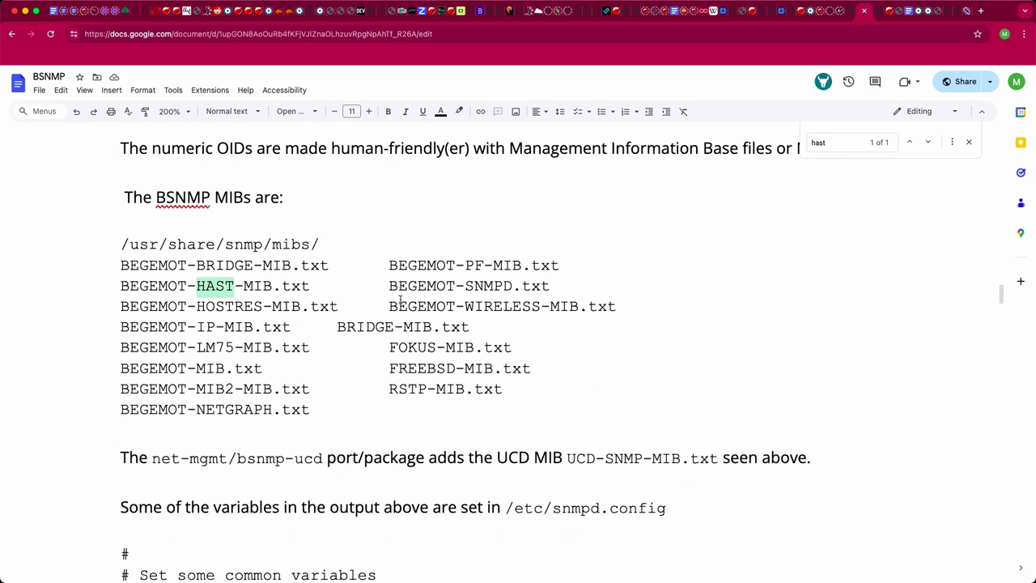
scroll(413, 324, "down", 1)
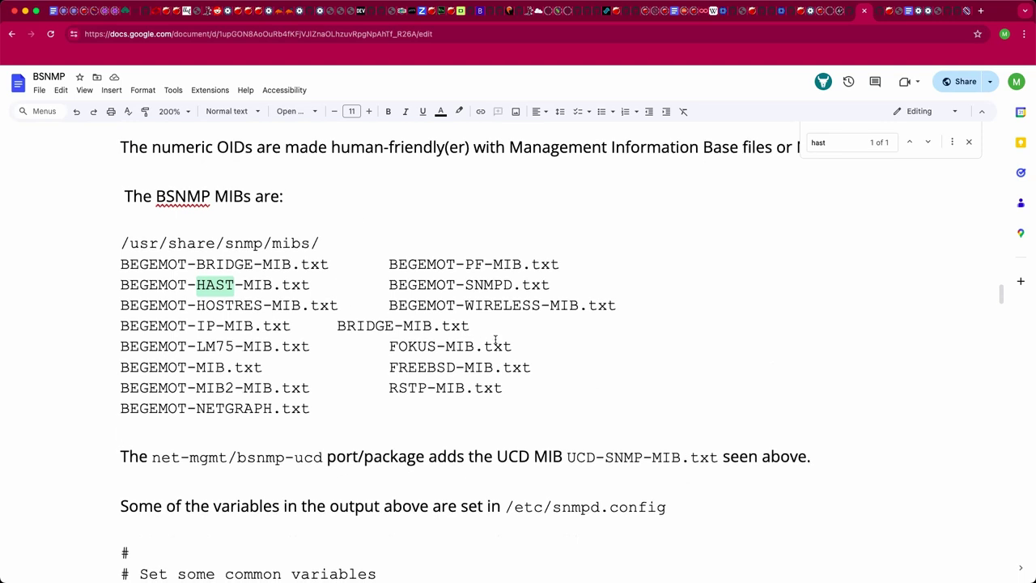
left_click_drag(484, 264, 465, 264)
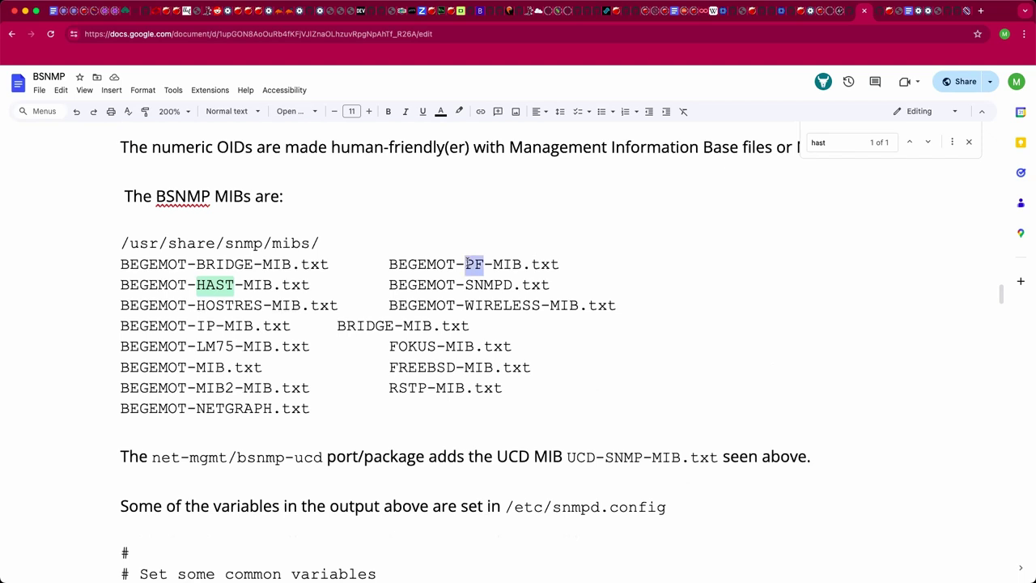
left_click(259, 324)
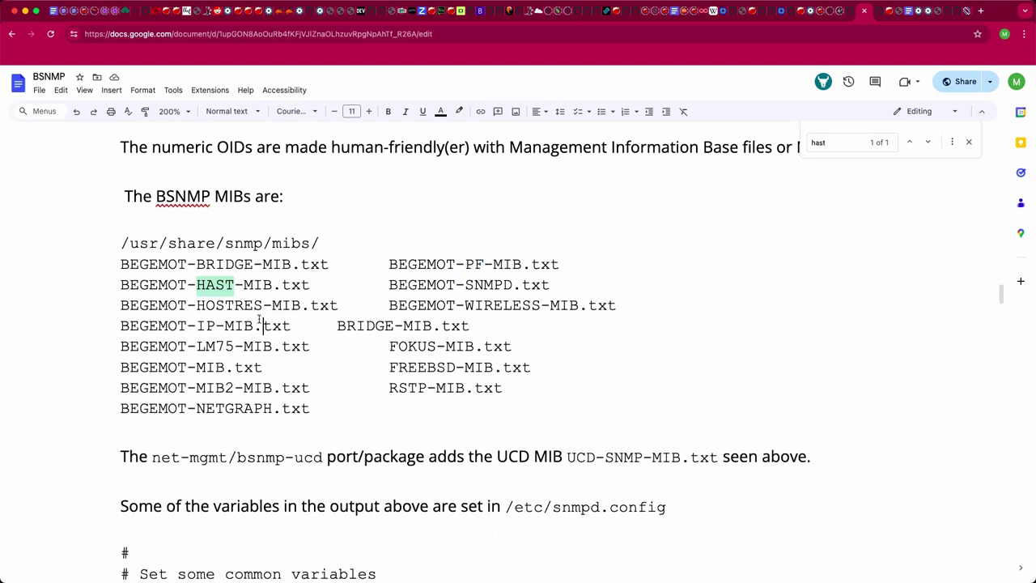
Step: Check the call notes briefly, return to the BSNMP document, and search it for "v3"
left_click(910, 16)
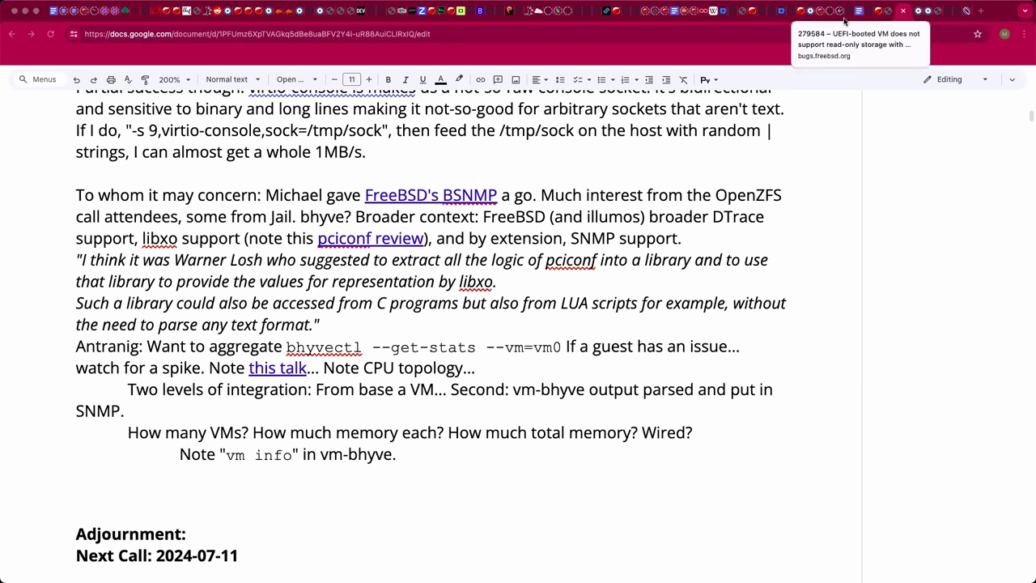
left_click(862, 18)
key("super+f")
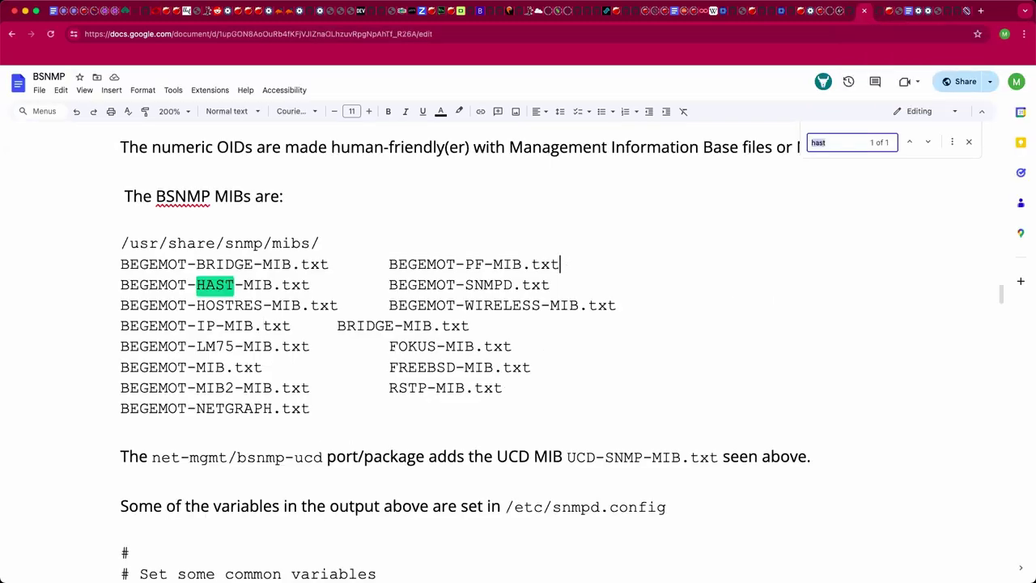
type("v3")
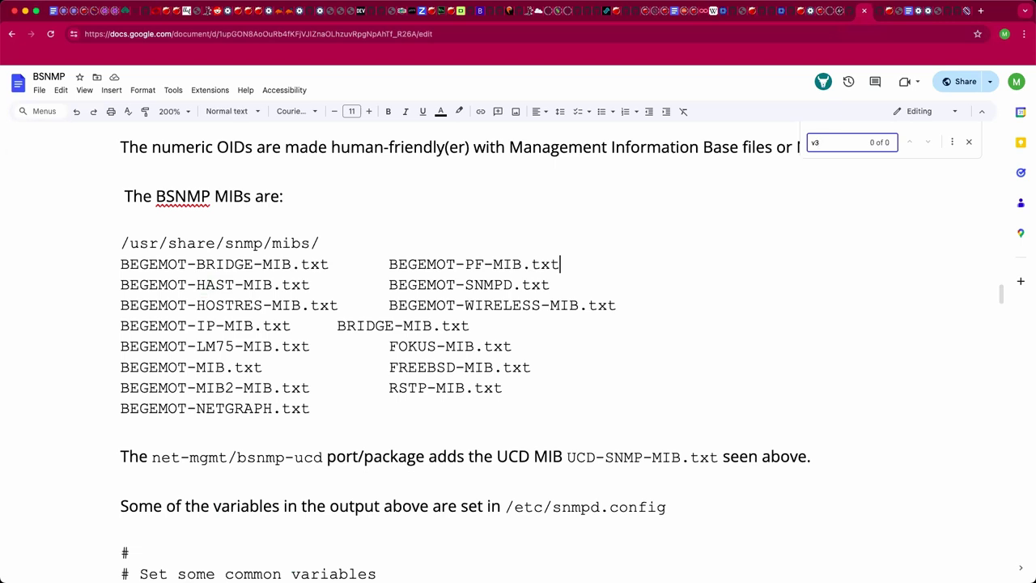
scroll(518, 357, "down", 1)
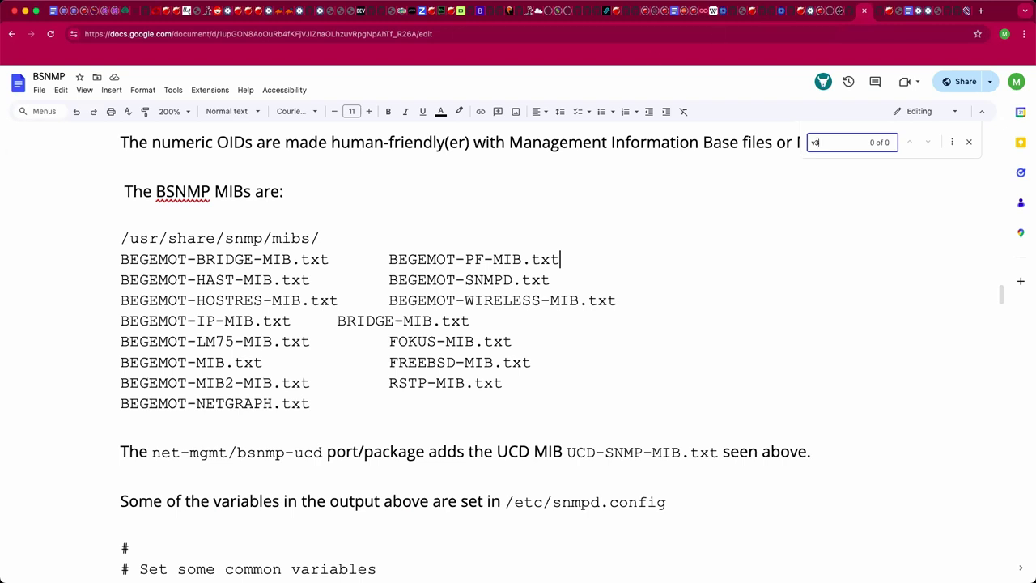
Step: Search the web in a new browser tab for freebsd "bsnmp" "v3" and open the FreeBSD forum thread on enabling SNMPv3 authentication
left_click(909, 15)
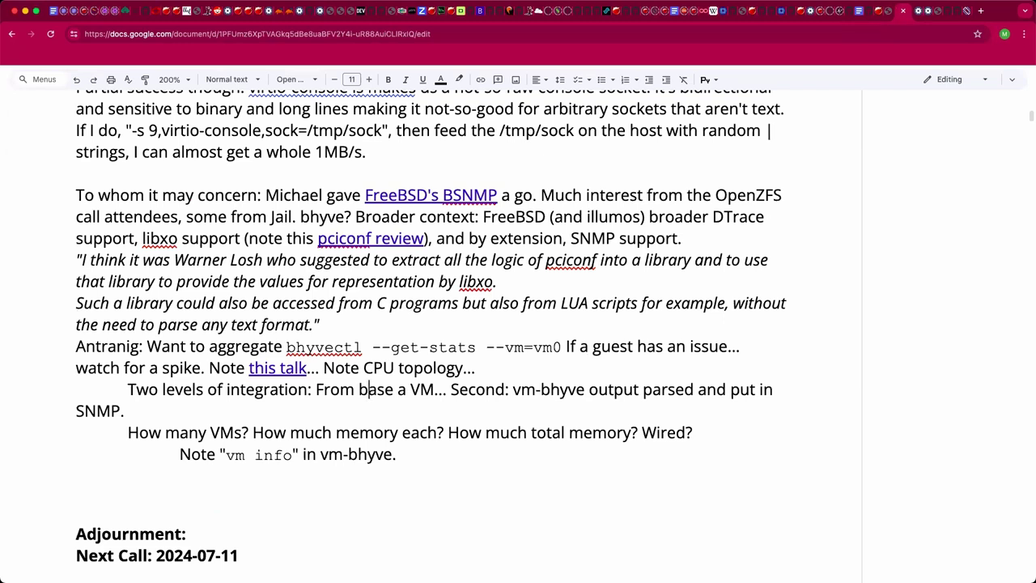
key("super+Tab")
key("super+Tab")
left_click(378, 509)
key("Up")
key("ctrl+t")
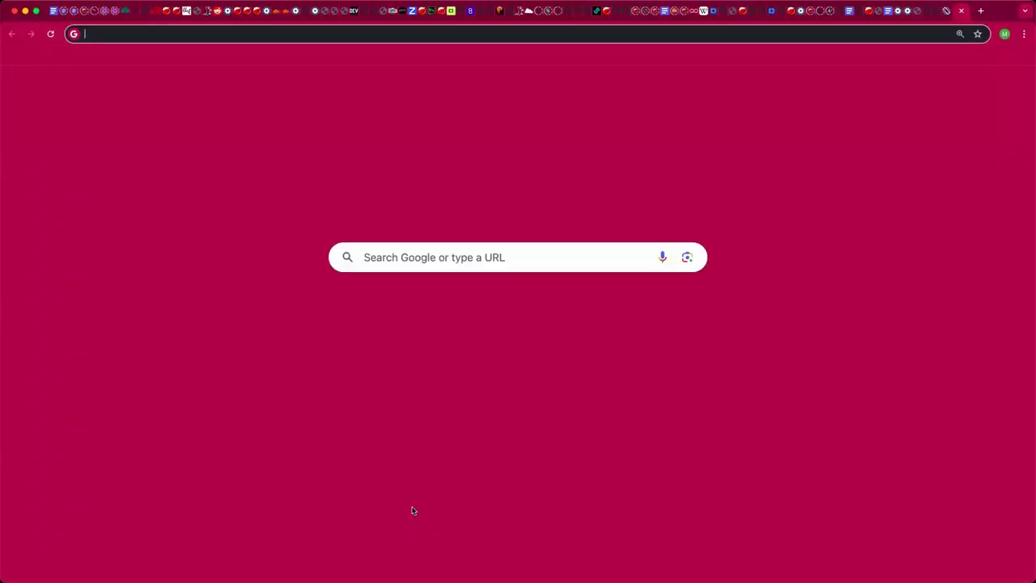
type("freebsd \"bsnmp\" \"v3\"")
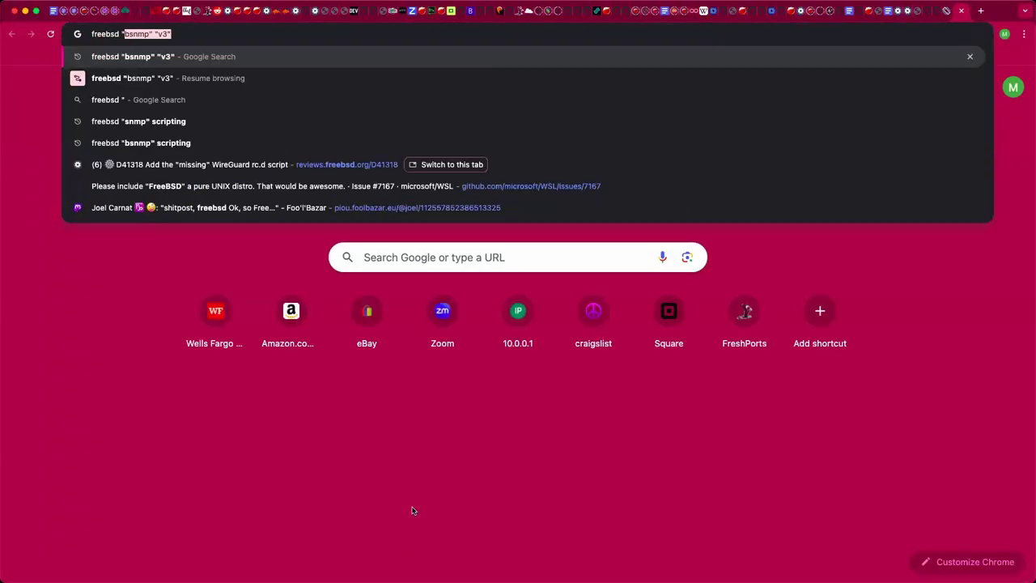
key("Return")
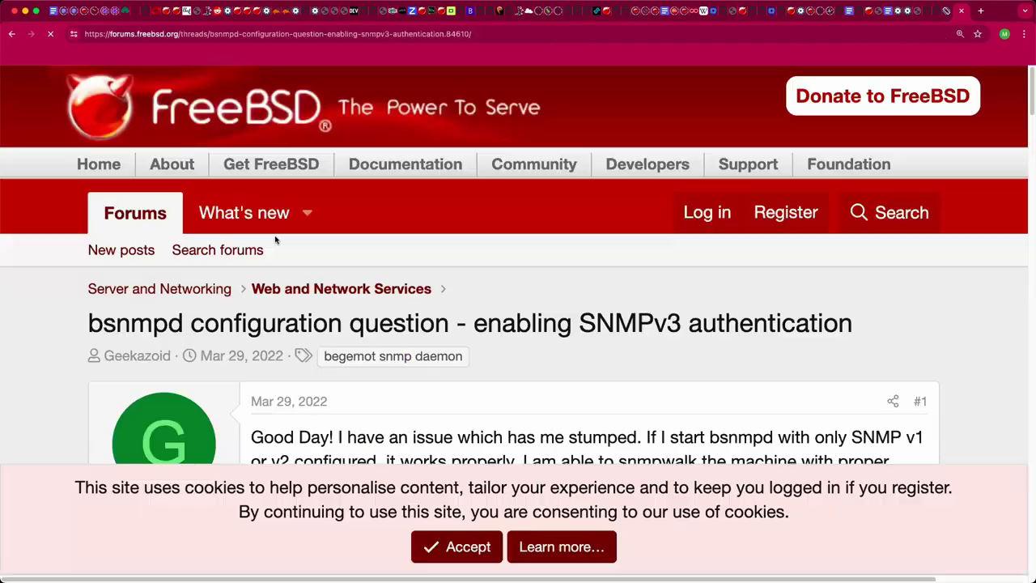
Step: Examine the thread's linked references, snmpwalk output and snmpd.config diff, and copy the thread's URL
scroll(587, 409, "down", 5)
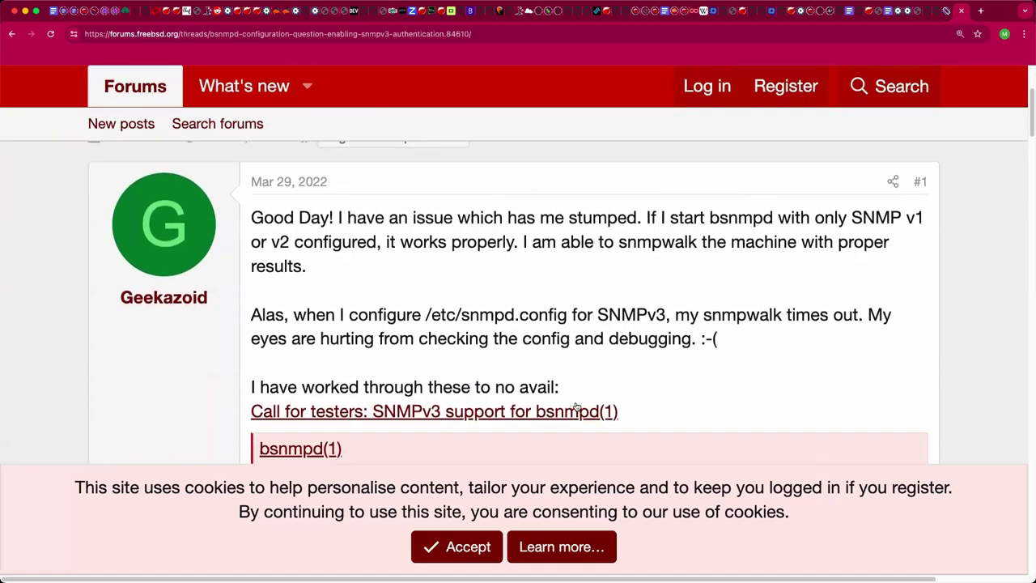
scroll(577, 406, "down", 3)
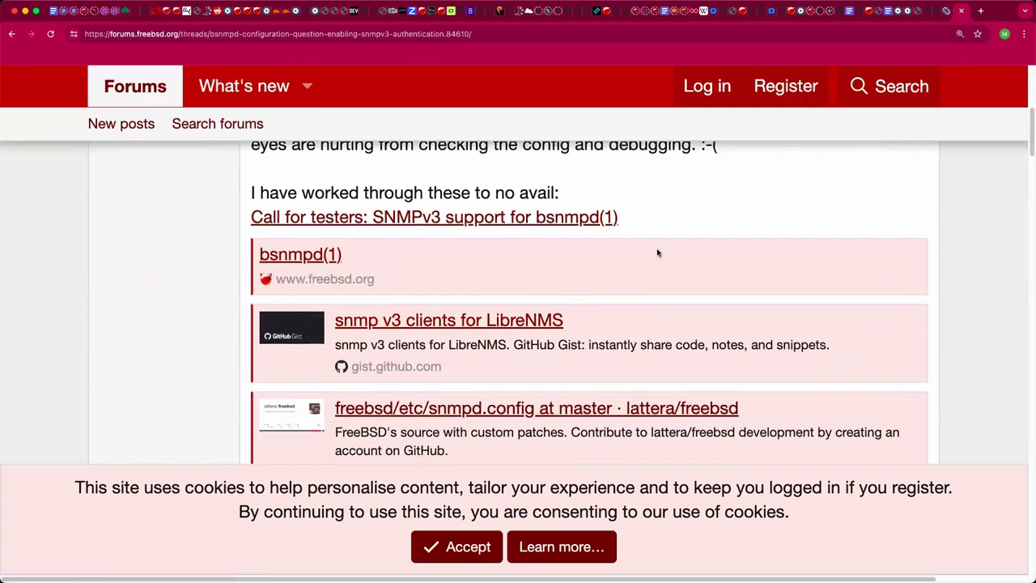
scroll(657, 254, "down", 4)
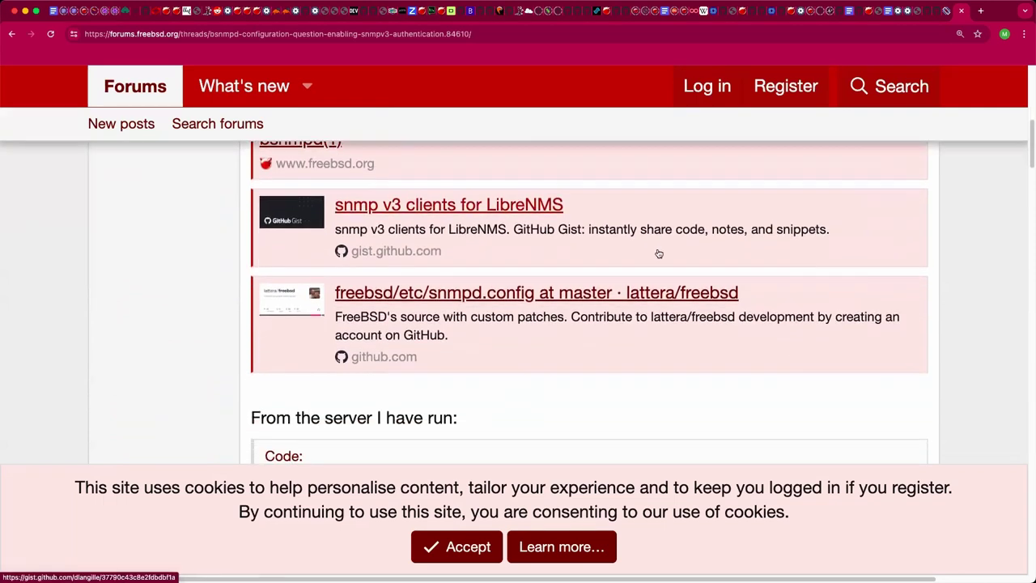
scroll(648, 263, "down", 2)
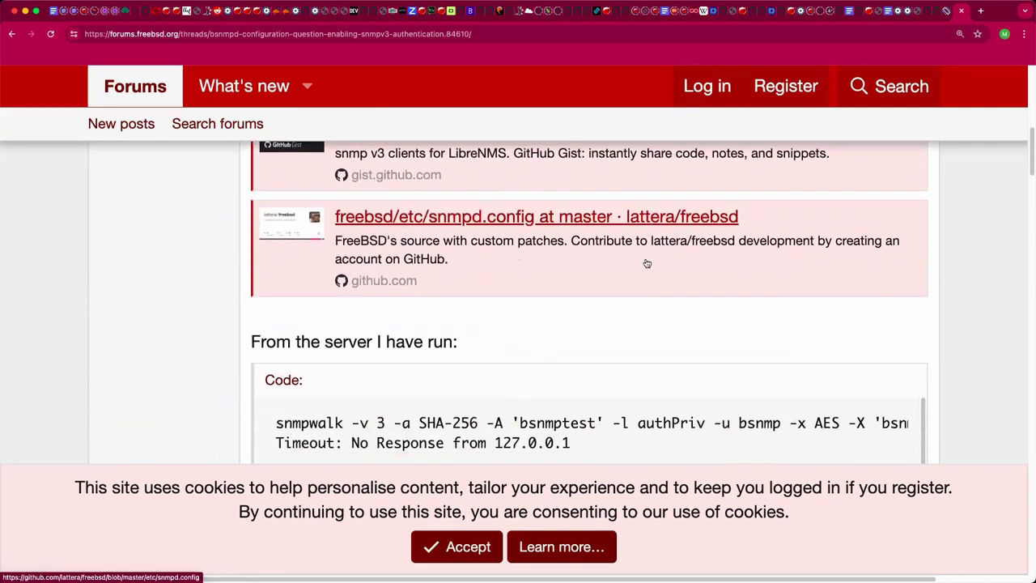
scroll(648, 263, "down", 3)
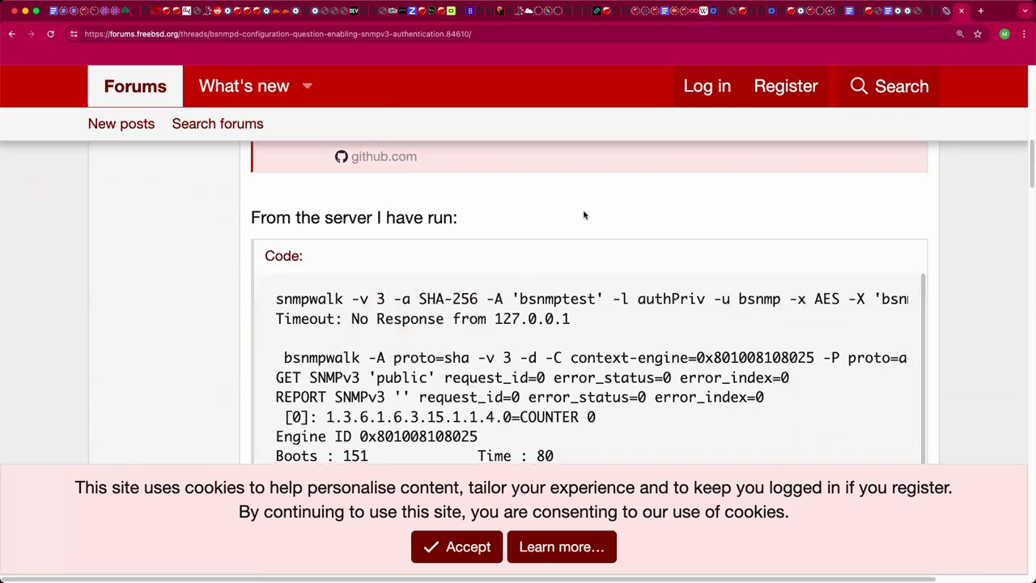
scroll(583, 215, "down", 2)
scroll(583, 216, "down", 8)
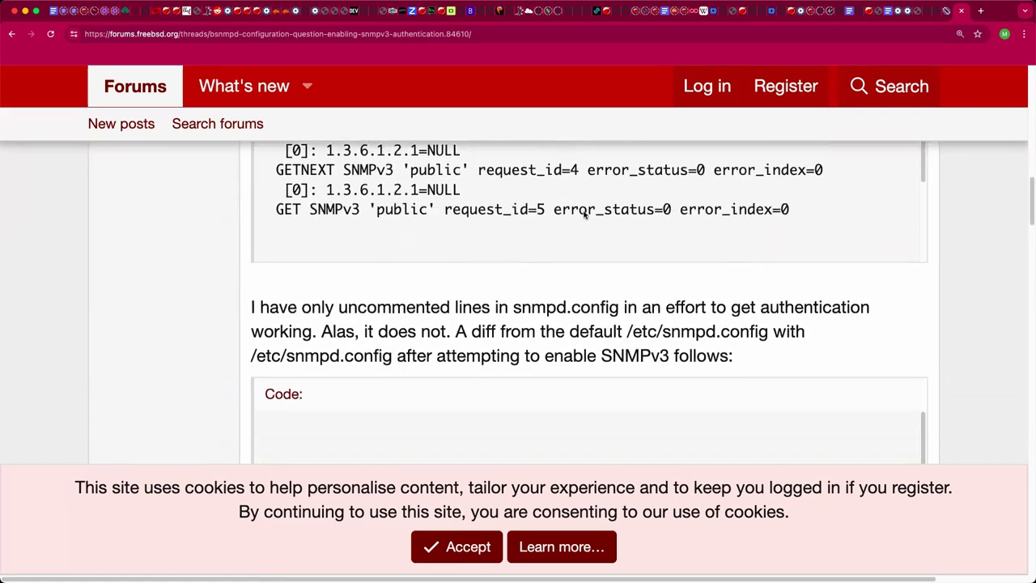
key("super+l")
key("super+c")
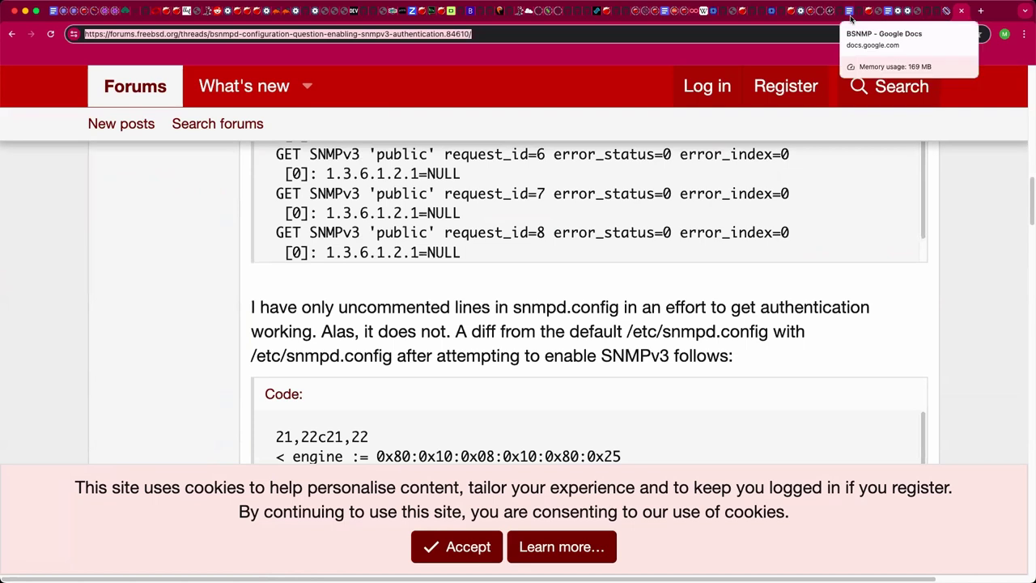
Step: Switch to the BSNMP document, repeat the search for "v3", and close the text search
left_click(850, 11)
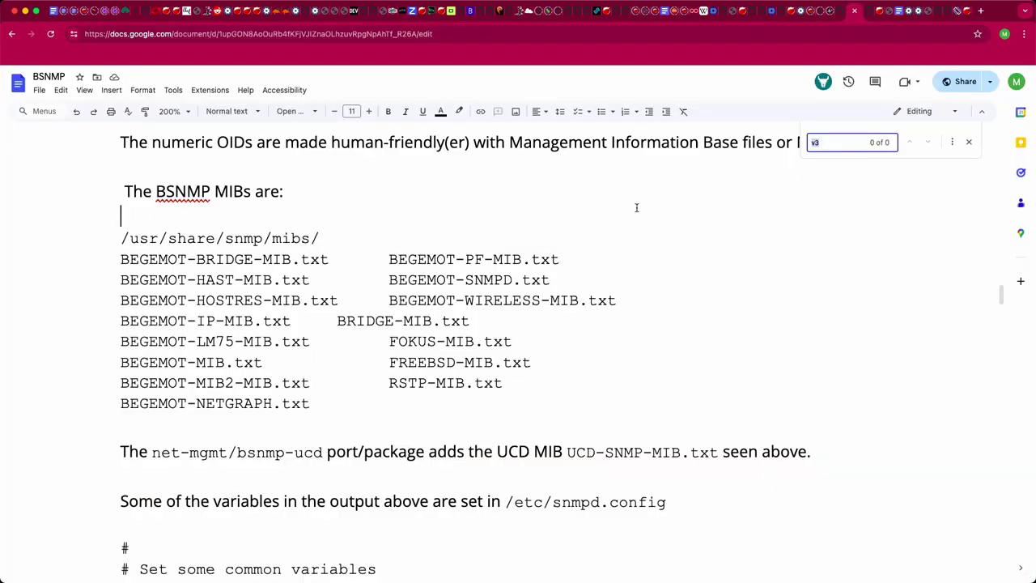
type("v3")
key("BackSpace")
type("3")
key("Escape")
Step: Add the line "Q: v3 support. Note this thread:" below the custom extensions remark near the end of the document
key("Page_Down")
key("Page_Down")
key("Page_Down")
key("Page_Down")
key("Page_Down")
key("Page_Down")
key("Page_Down")
key("Page_Down")
key("Page_Down")
key("Page_Down")
key("Page_Down")
key("Page_Down")
key("Page_Down")
key("Page_Down")
key("Page_Down")
key("Page_Down")
key("Page_Down")
key("Page_Down")
key("Page_Down")
key("Page_Down")
key("Page_Down")
key("Page_Down")
key("Page_Down")
key("Page_Down")
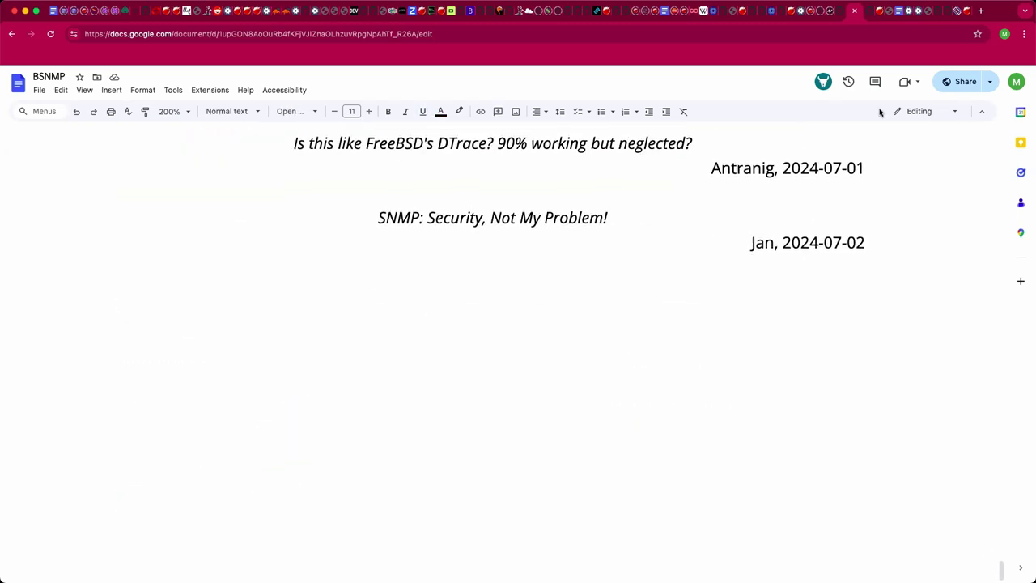
scroll(705, 227, "up", 3)
scroll(705, 228, "up", 3)
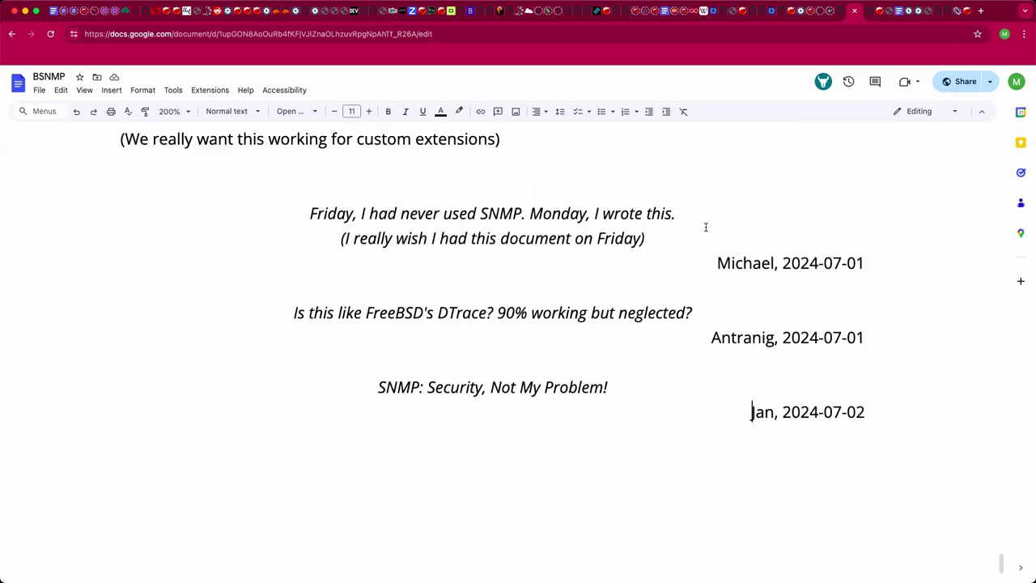
scroll(628, 206, "up", 3)
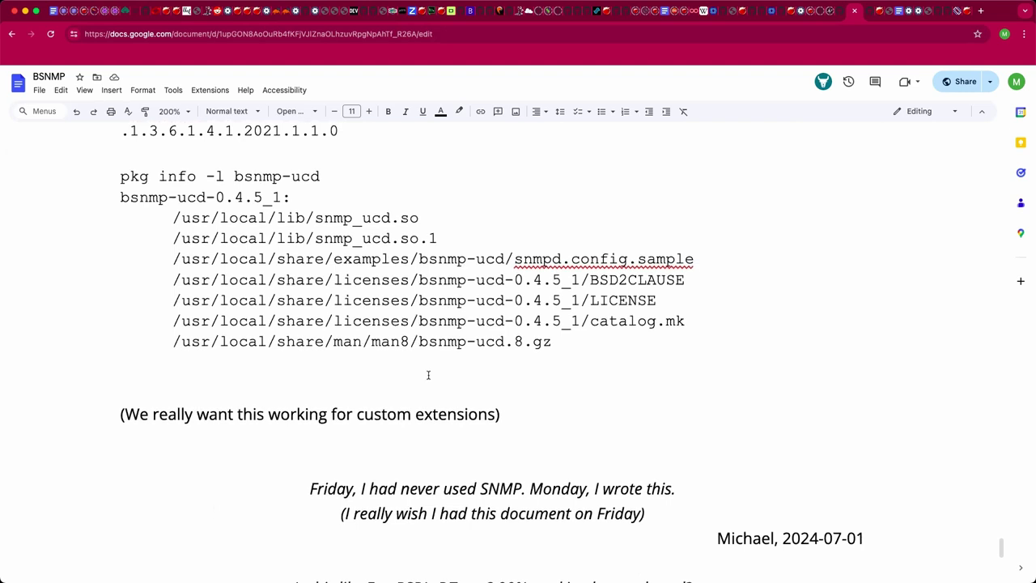
left_click(414, 460)
key("Return")
key("Up")
type("Q: v3 support,")
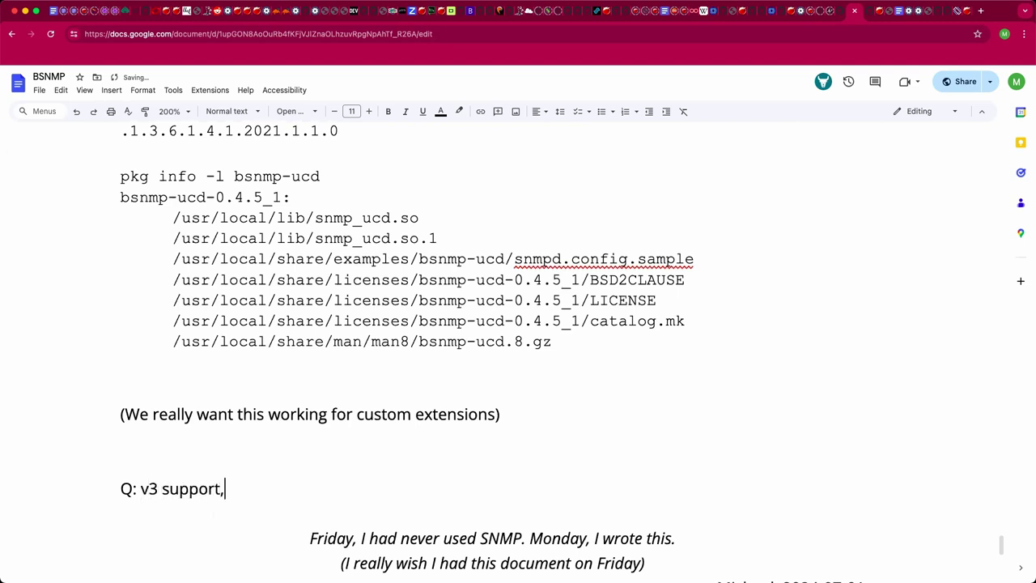
key("BackSpace")
type(". Nte thi")
key("BackSpace")
key("BackSpace")
key("BackSpace")
key("BackSpace")
key("BackSpace")
key("BackSpace")
key("BackSpace")
type("ote this thread:")
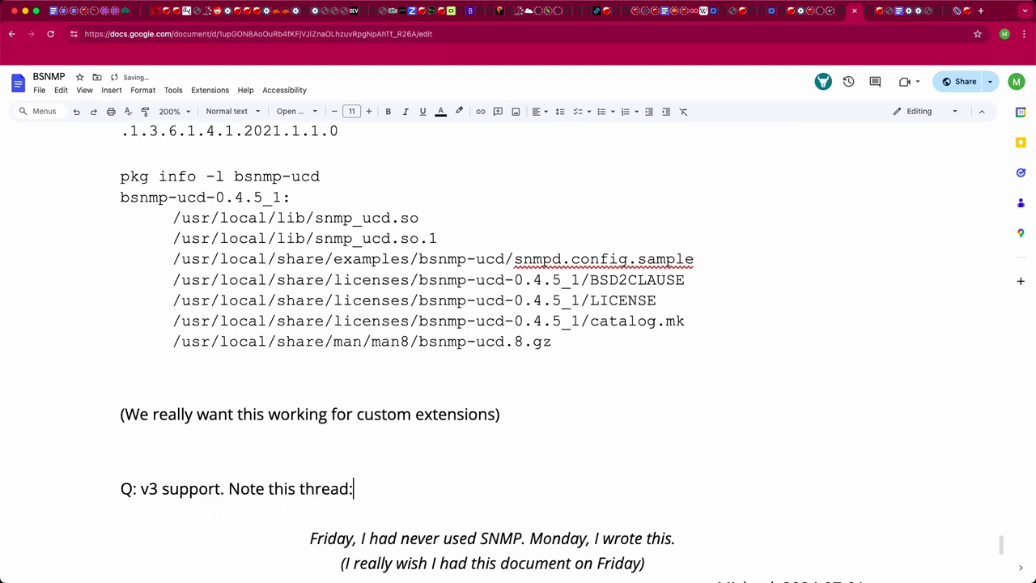
Step: Paste the copied forum thread URL as a link directly beneath the v3 support question, without a blank line between them
key("Return")
key("Return")
key("super+v")
key("Return")
key("Up")
key("Up")
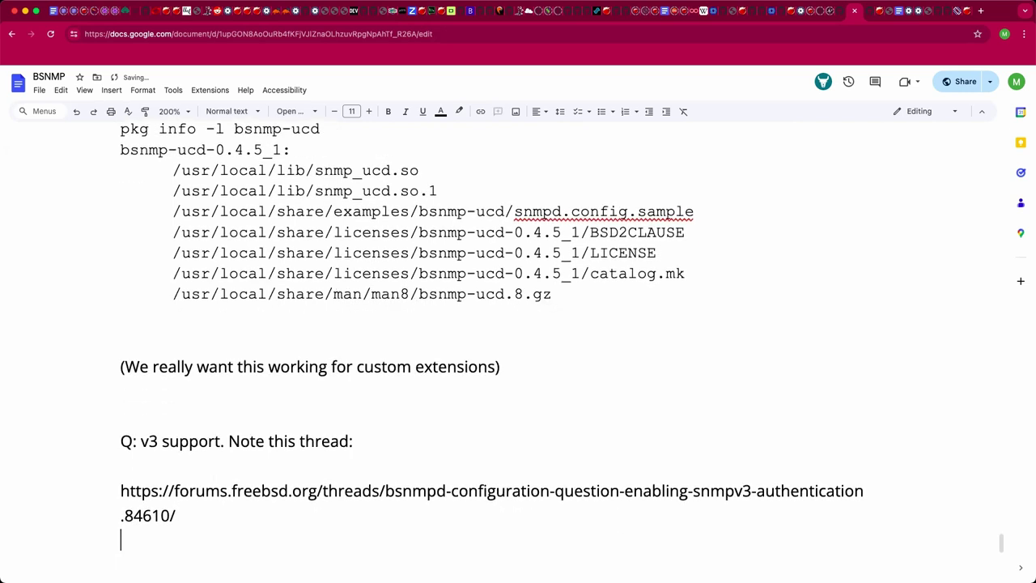
key("BackSpace")
key("BackSpace")
key("Return")
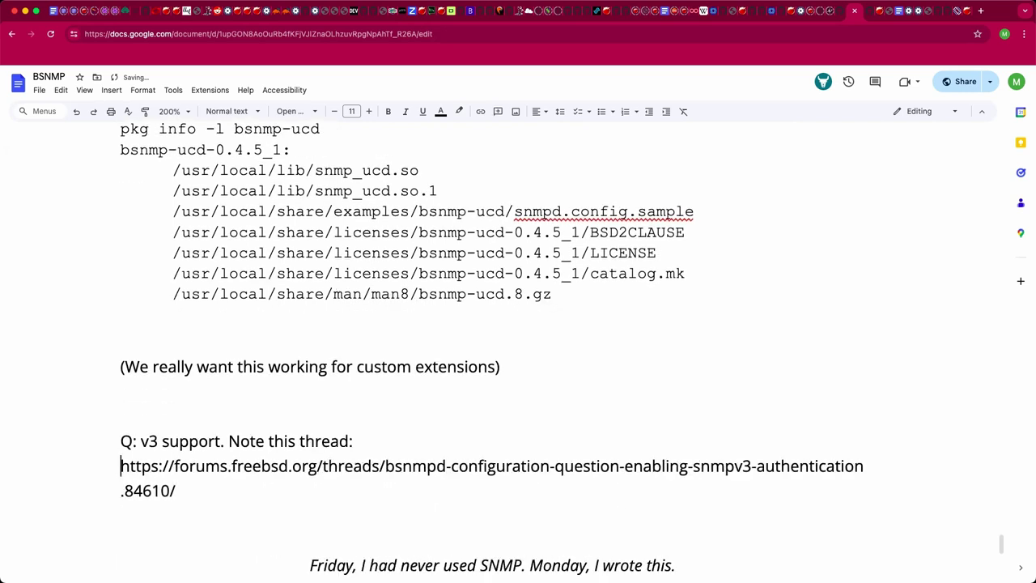
key("shift+Down")
key("shift+Down")
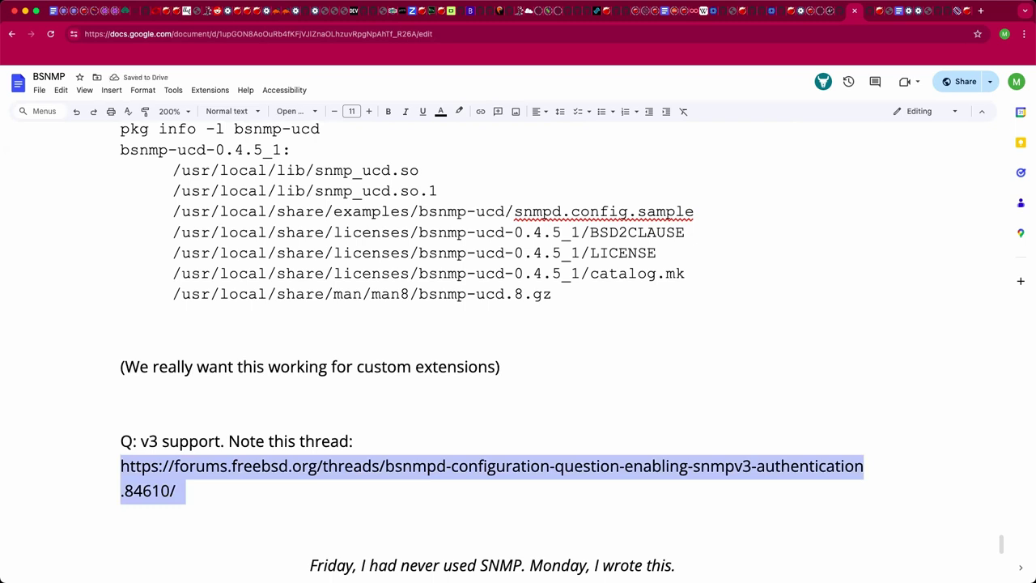
key("Right")
left_click(506, 368)
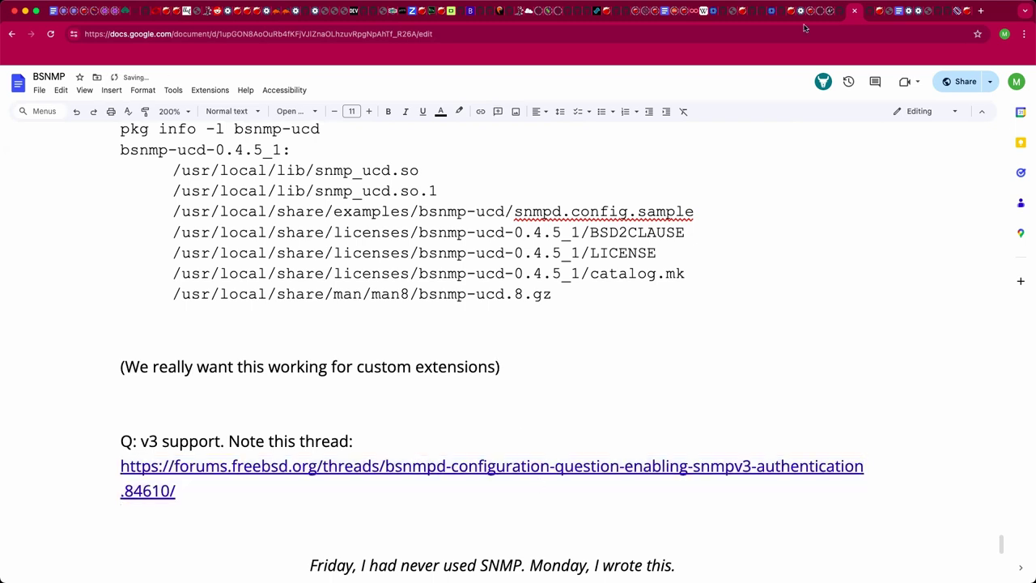
Step: Switch to the call notes and remove the surplus blank lines above the Adjournment heading
left_click(899, 14)
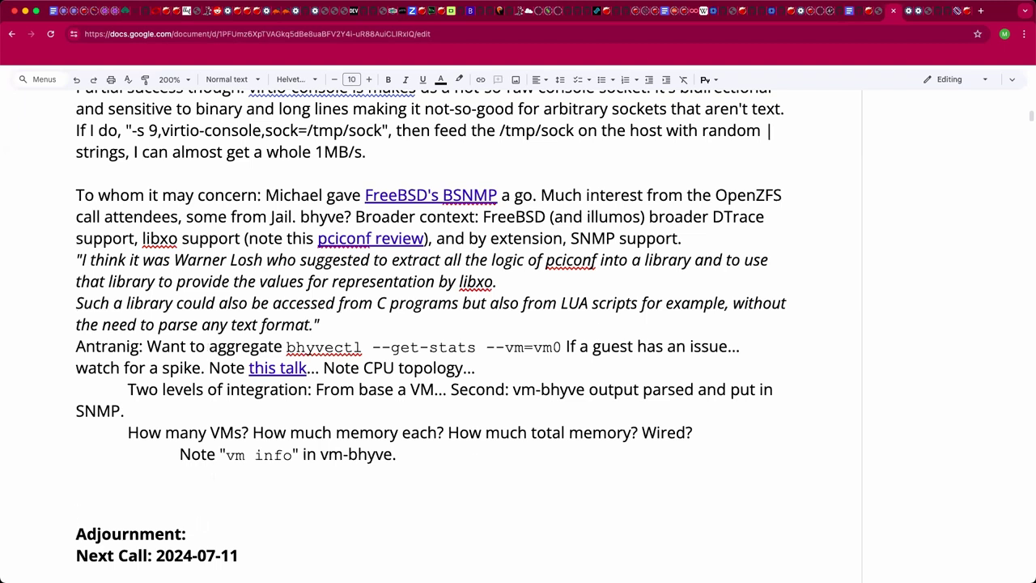
key("Delete")
key("BackSpace")
scroll(431, 334, "up", 1)
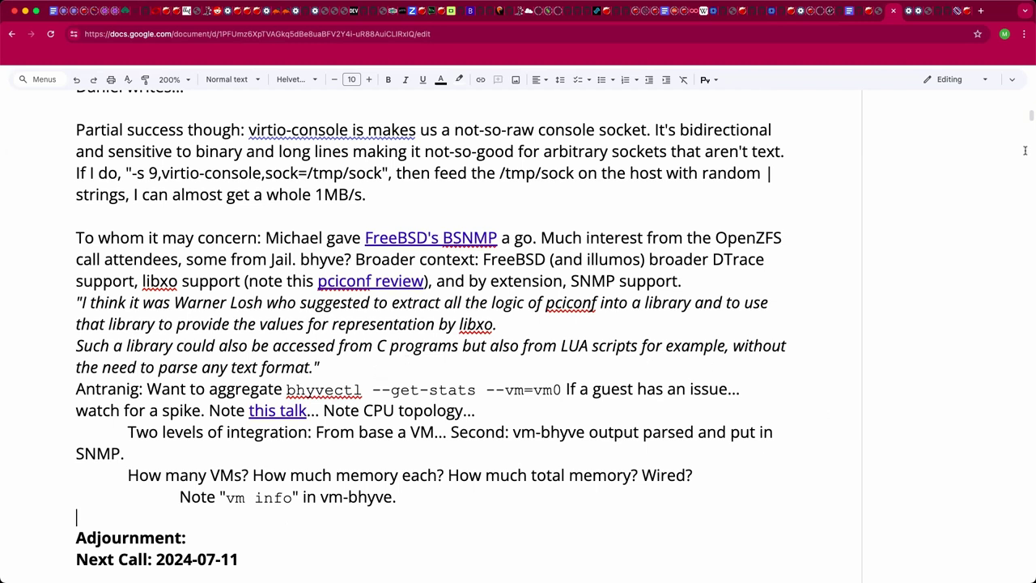
Step: Switch to the BSNMP document and search it for "MWL" and for "Luca"
left_click(850, 12)
key("super+f")
type("MWL")
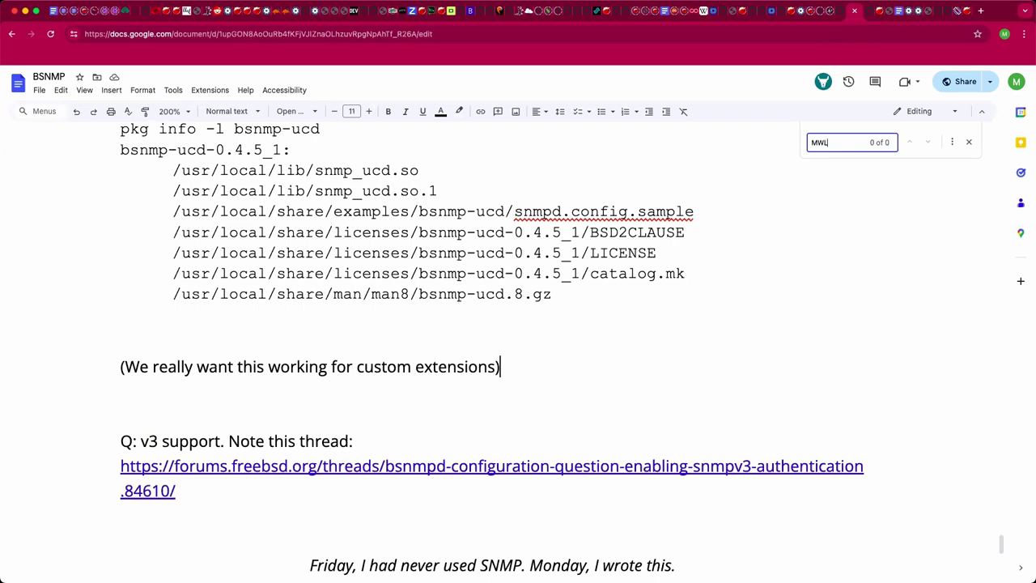
scroll(613, 219, "up", 5)
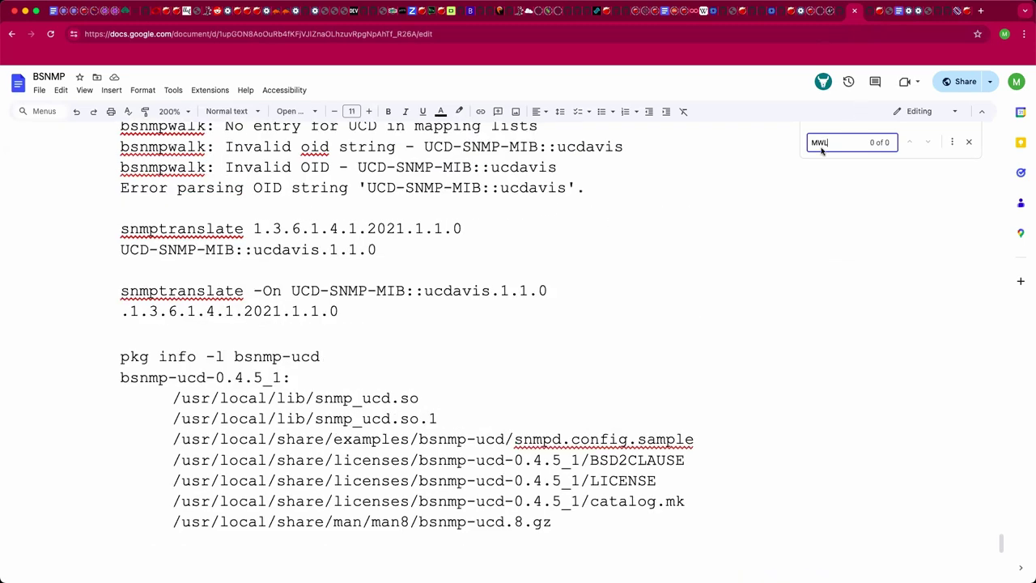
double_click(837, 141)
type("Luca")
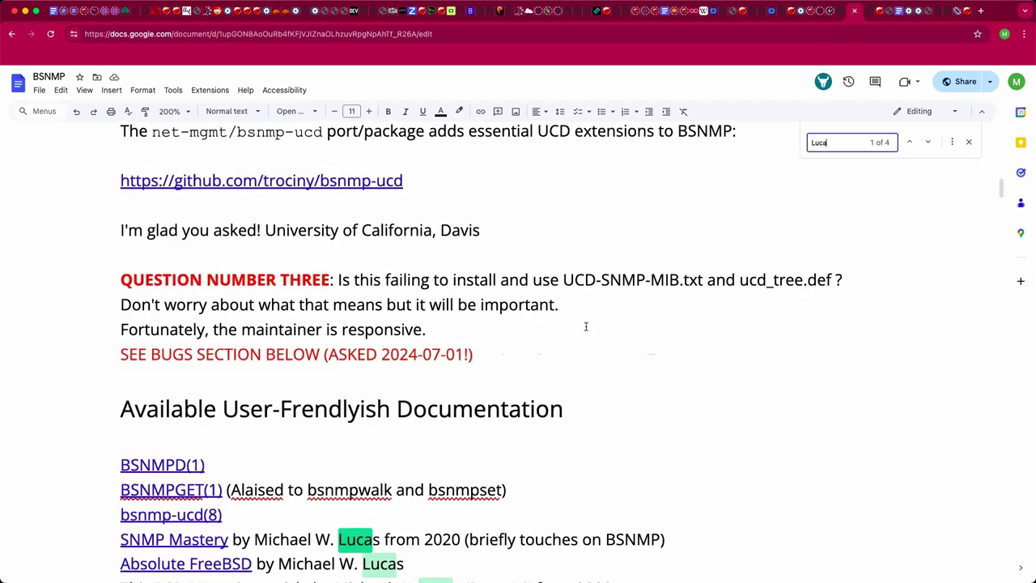
Step: Examine the user documentation references and the BSNMP improvement notes below them, and close the text search
scroll(585, 326, "down", 5)
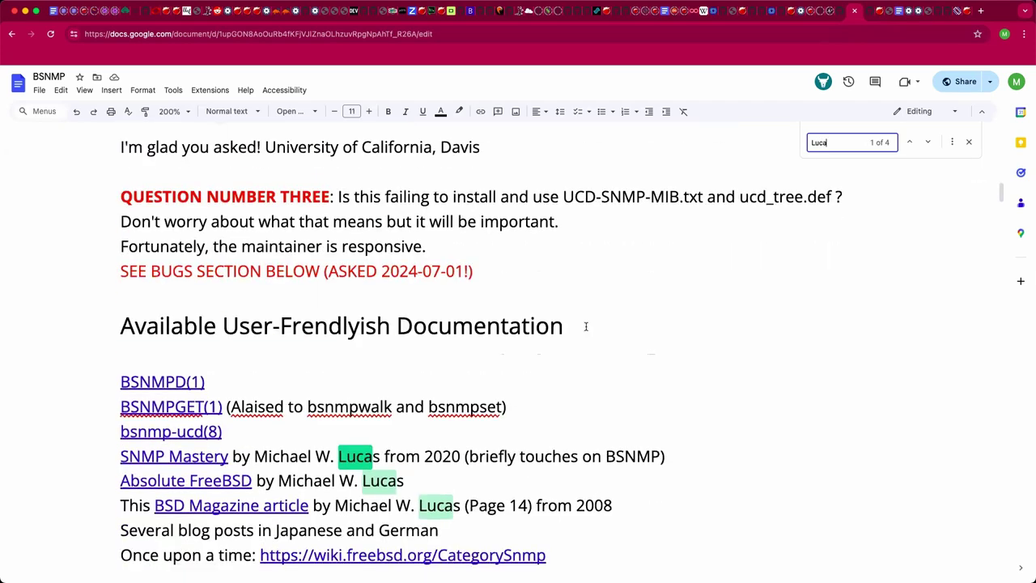
scroll(586, 327, "down", 3)
scroll(562, 290, "up", 1)
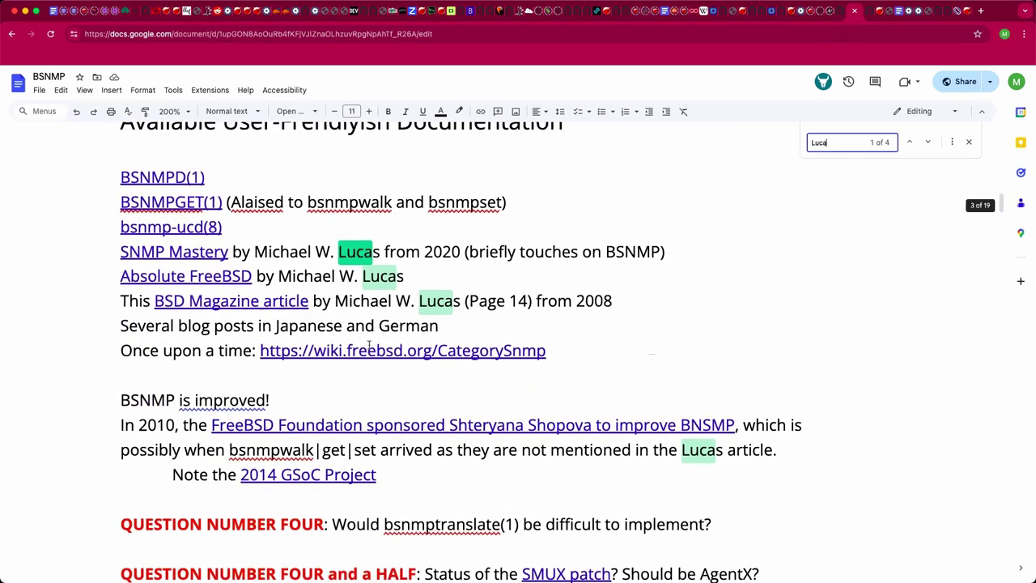
left_click(422, 252)
key("super+u")
left_click(970, 143)
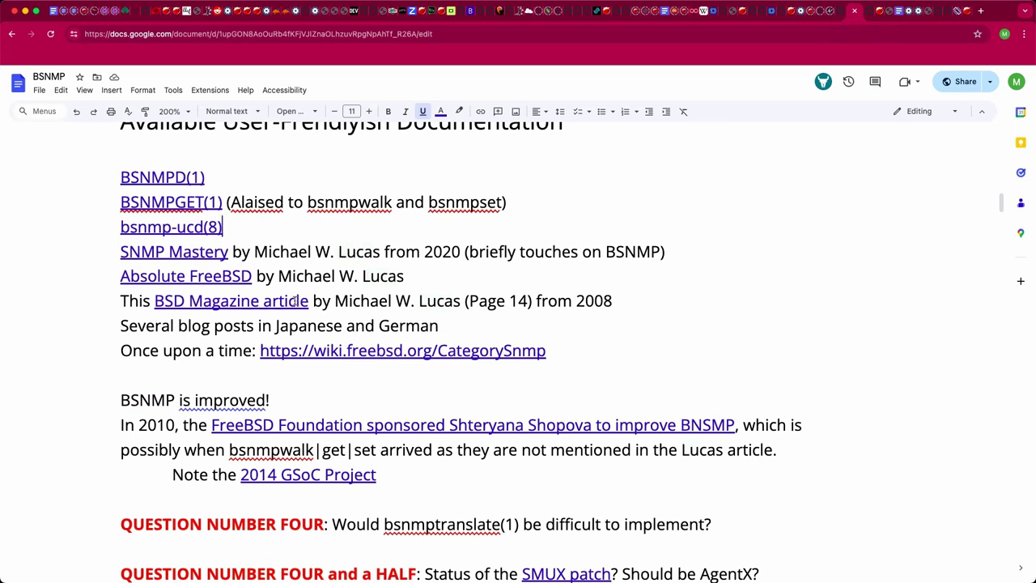
left_click(379, 301)
left_click(277, 326)
scroll(756, 209, "down", 1)
scroll(759, 211, "down", 1)
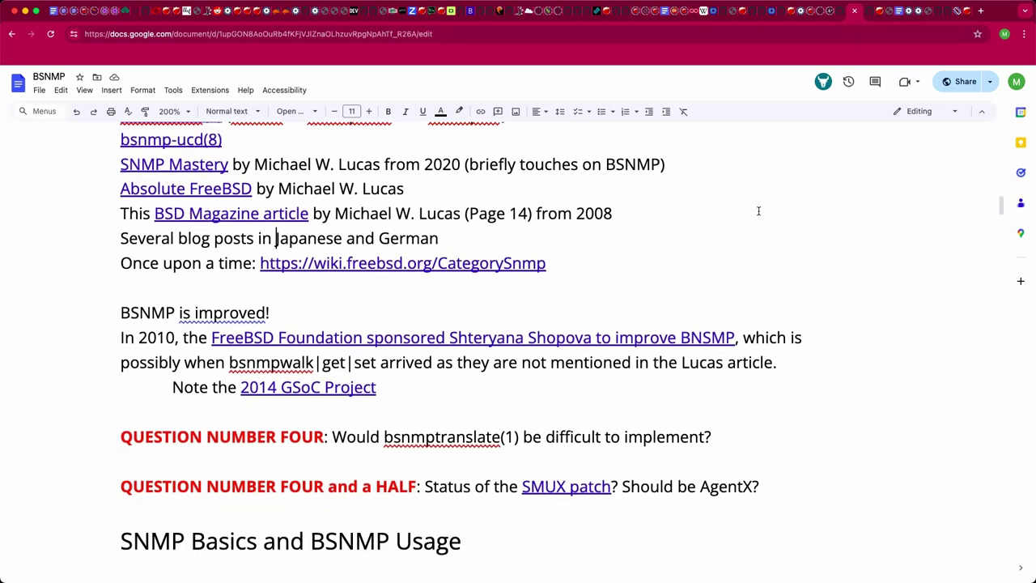
scroll(759, 210, "up", 1)
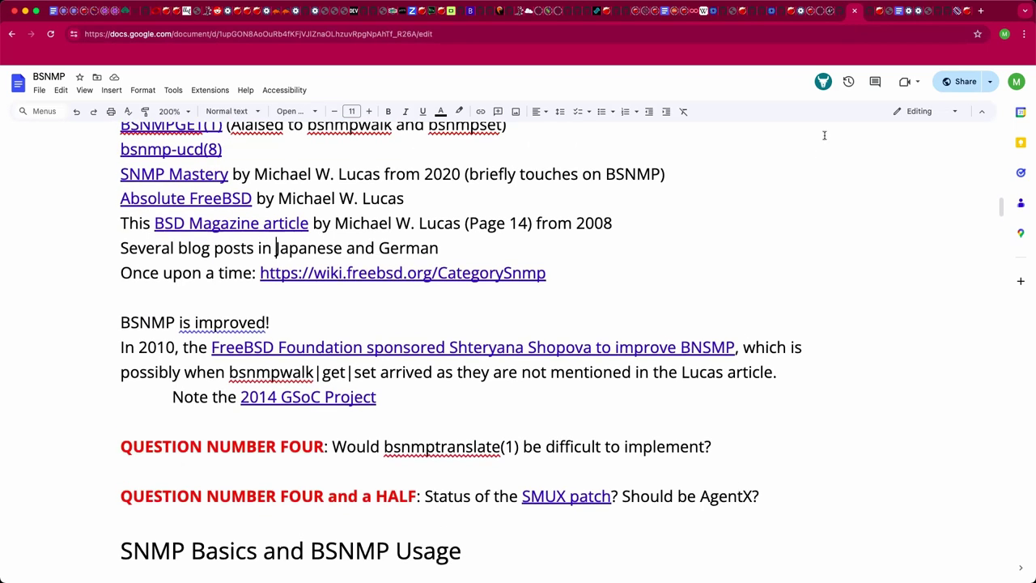
Step: Switch to the call notes and add the line "Nexenta SNMP? Bought by DDN." above the Adjournment heading, set off by blank lines
left_click(901, 19)
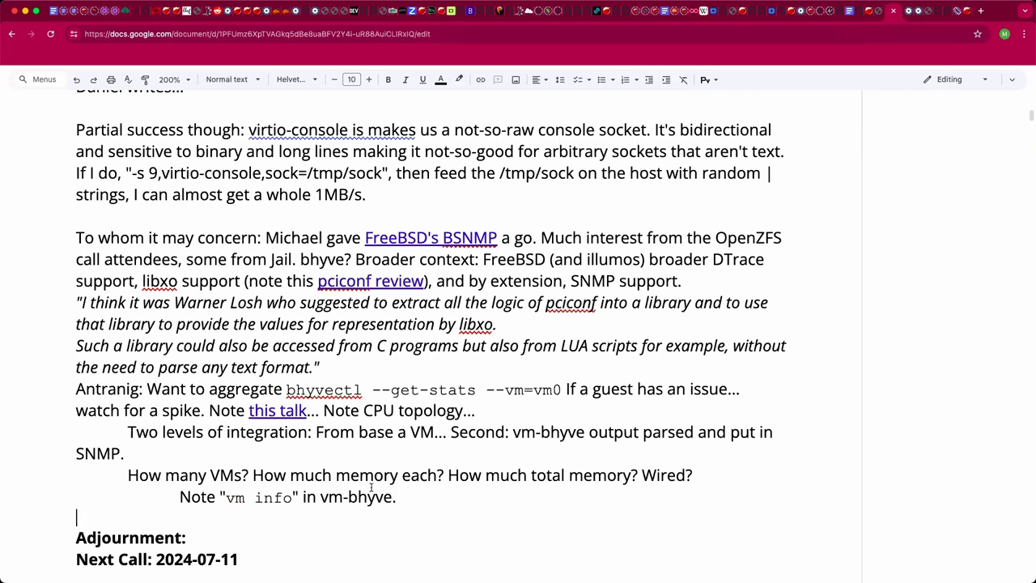
key("Return")
key("Return")
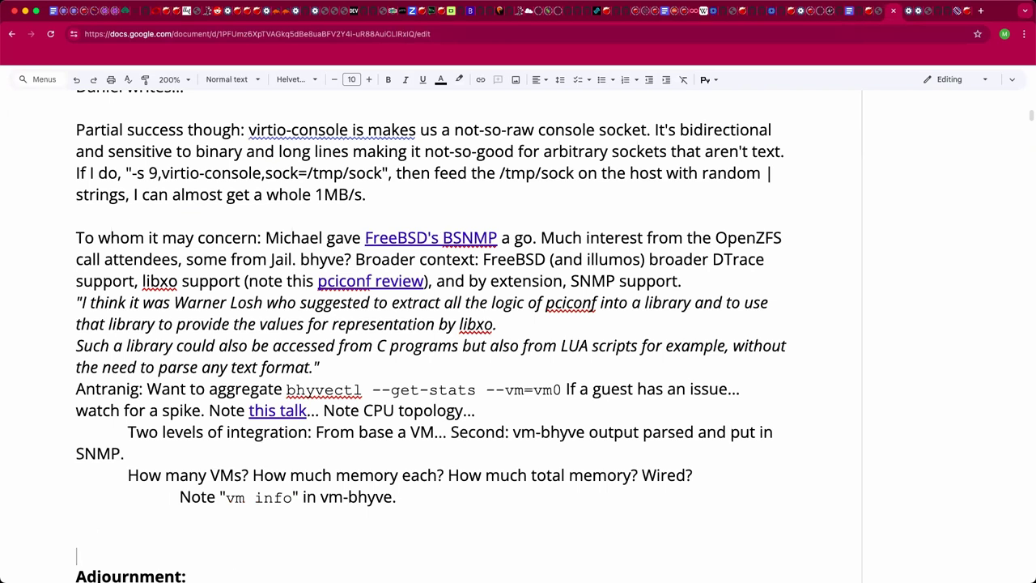
scroll(429, 336, "down", 2)
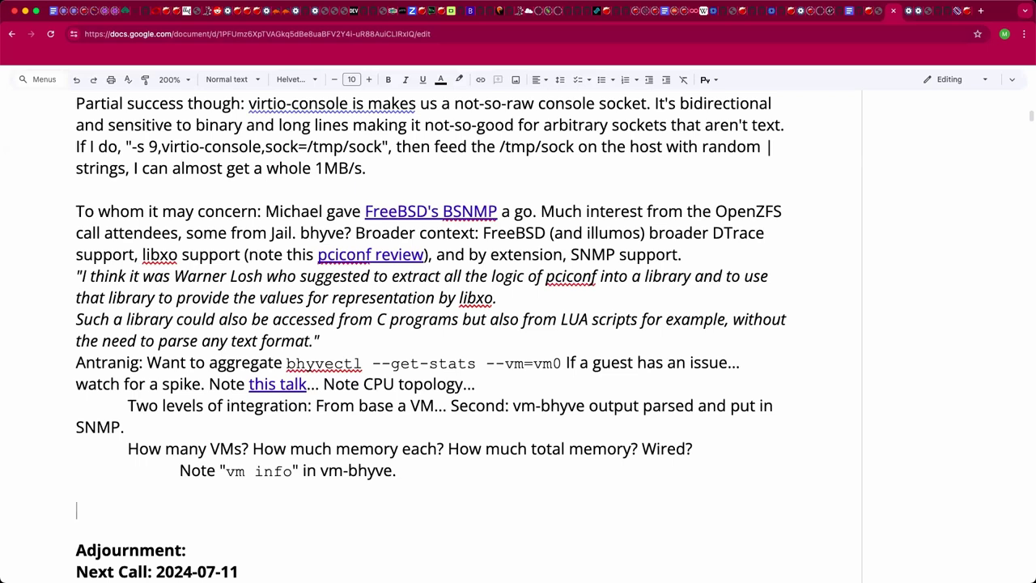
type("Nexenta SNMP?")
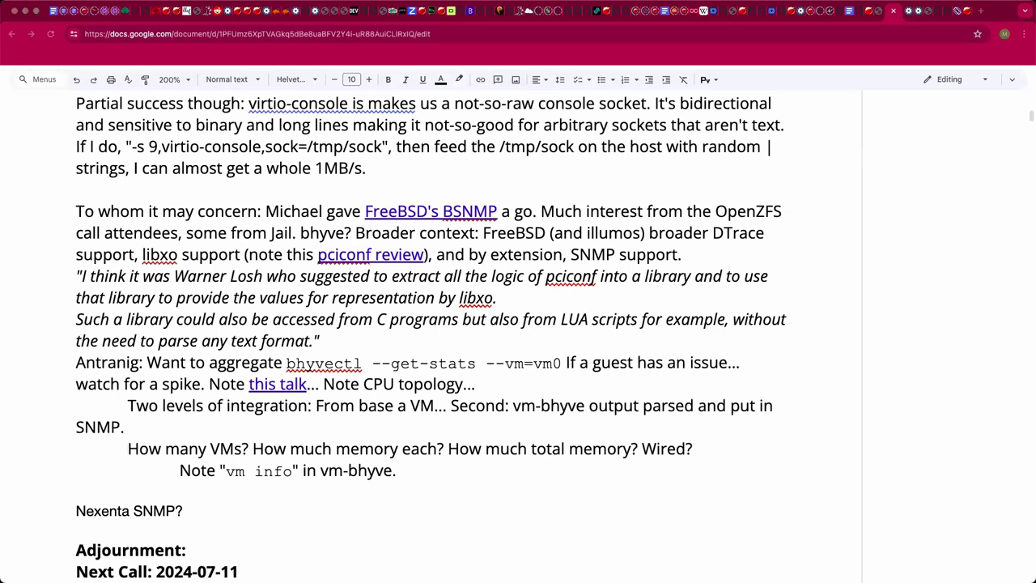
left_click(338, 511)
type("Bought by DDN.")
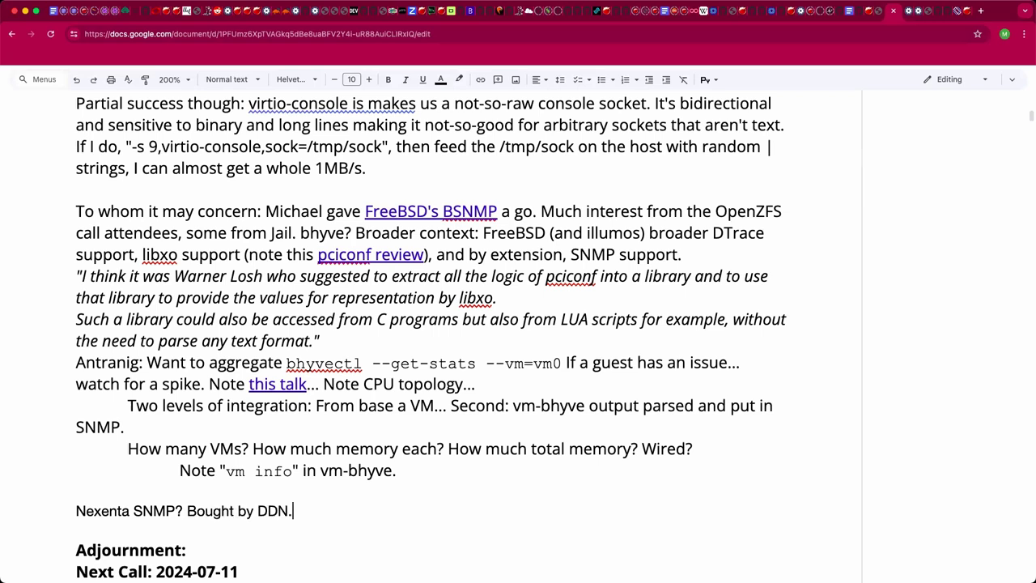
Step: Extend the Nexenta line with "Also Tegile... Became TinTri."
type(" Also Tegile")
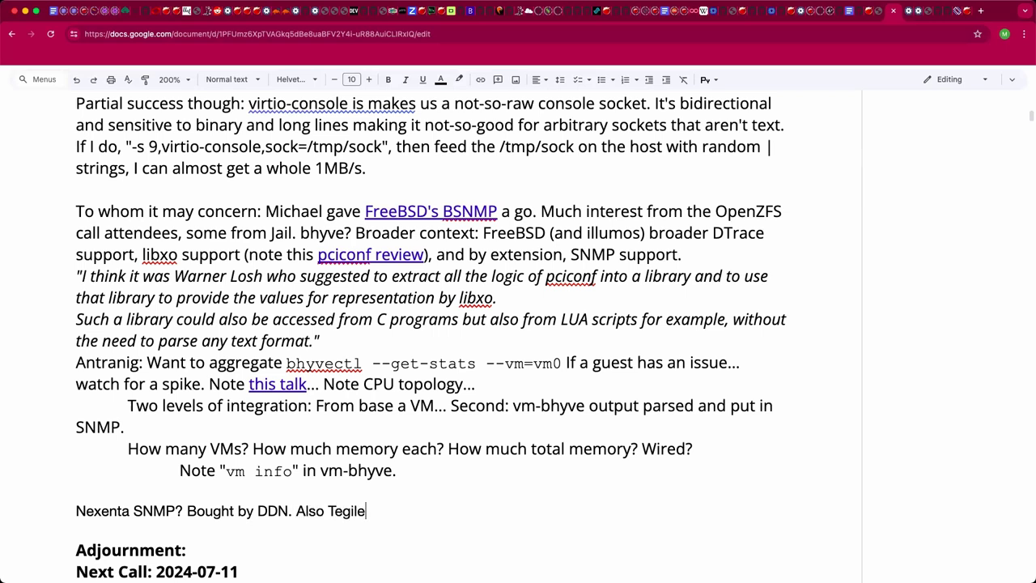
type("...")
type("Becm")
key("BackSpace")
type("ame Tine")
key("BackSpace")
type("Tr")
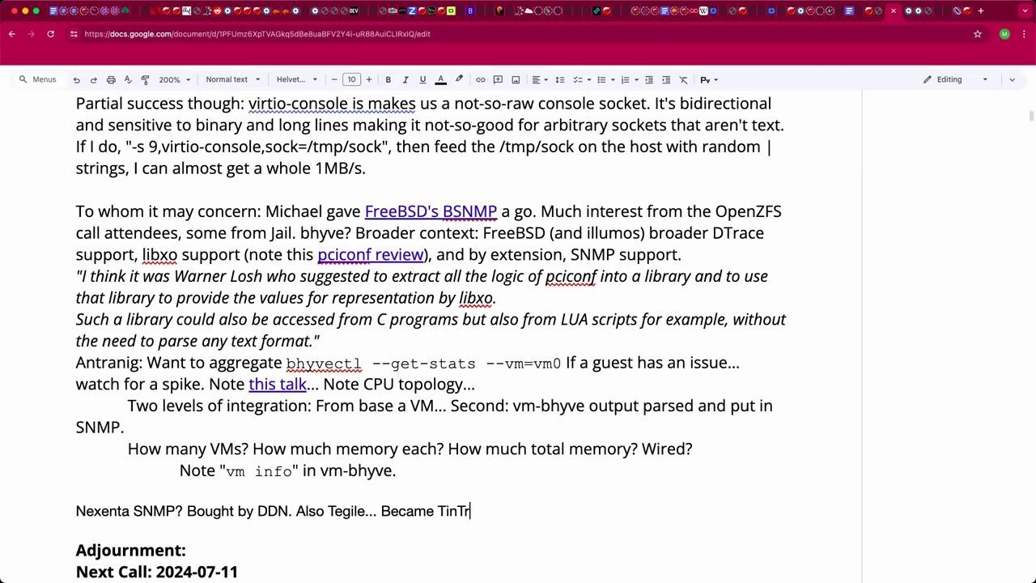
type("i.")
key("super+Tab")
left_click(542, 515)
Step: Enter the provisional time "18:1x UTC" after the Adjournment heading
left_click(273, 549)
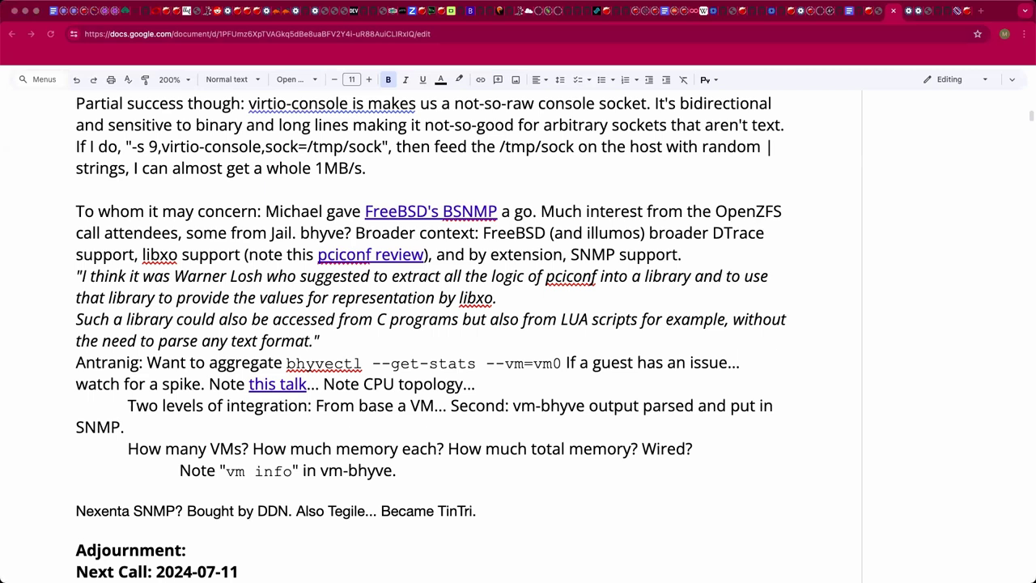
left_click(358, 551)
type("18:1x UTC")
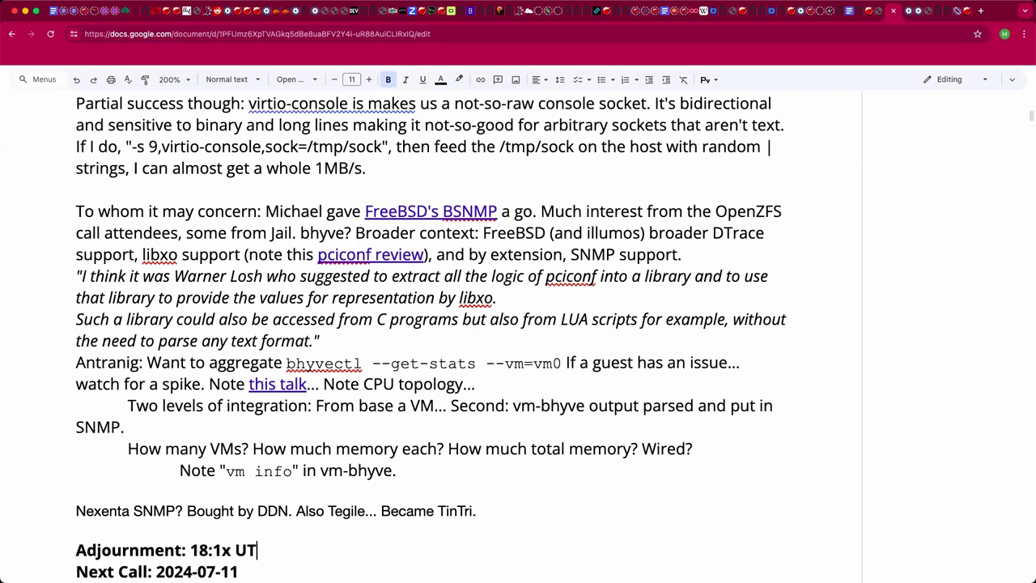
left_click(77, 531)
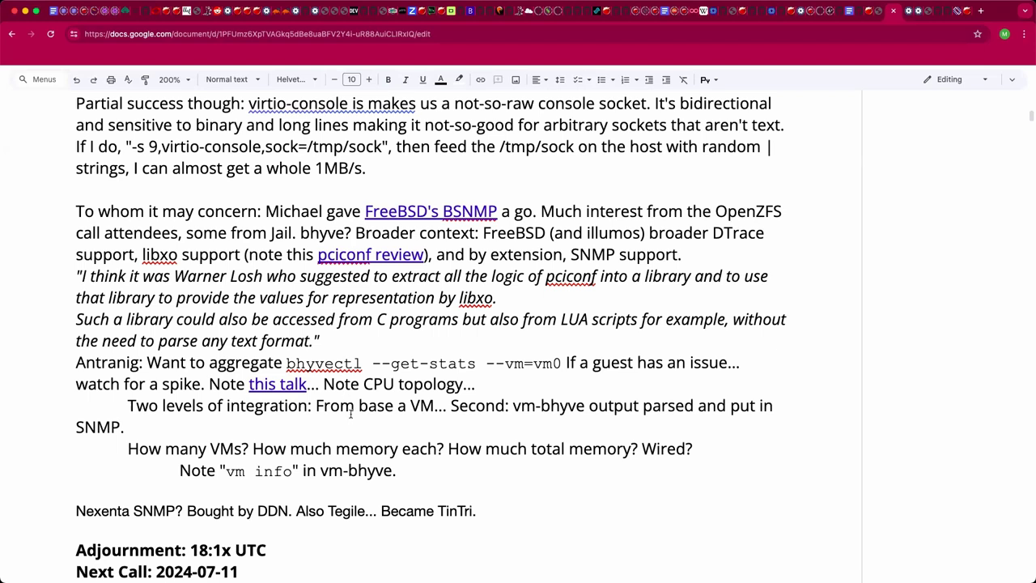
Step: Replace the placeholder digit in the adjournment time so that it reads 18:11 UTC
scroll(355, 447, "down", 1)
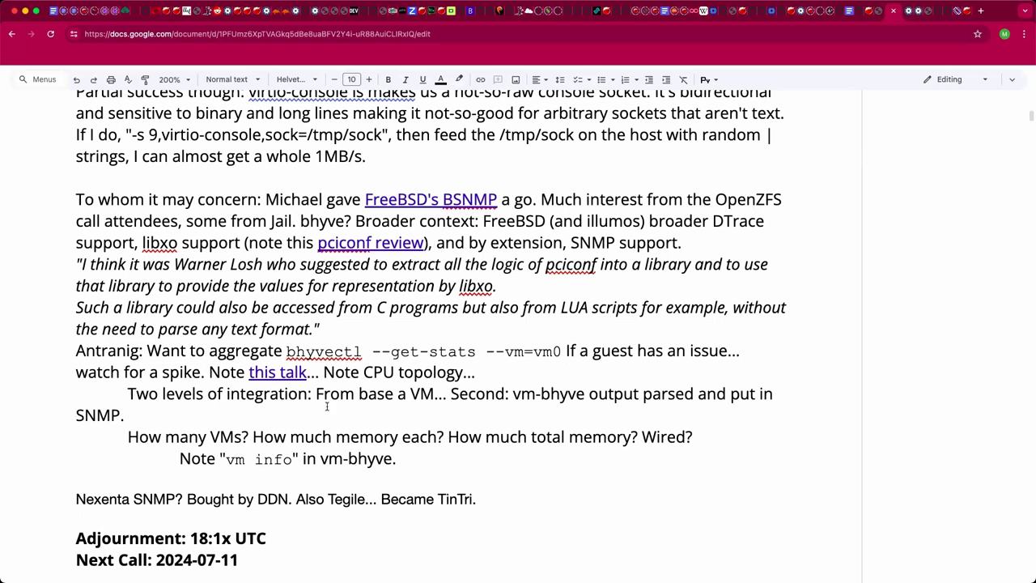
left_click(231, 539)
key("BackSpace")
type("1")
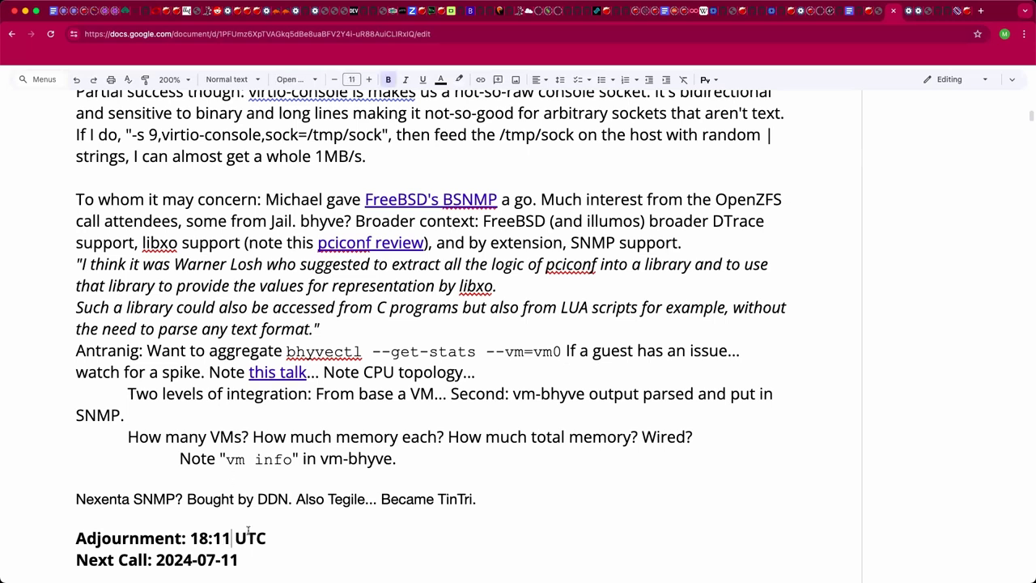